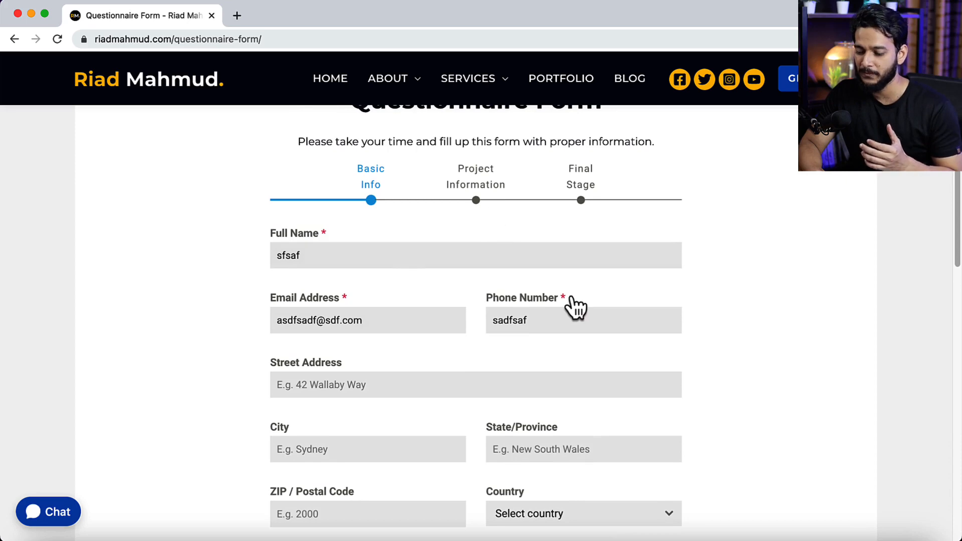
Step: Advance the questionnaire to the Project Information stage and look through its questions about brand, pages, content and typography
{"action": "left_click", "coordinate": [672, 474]}
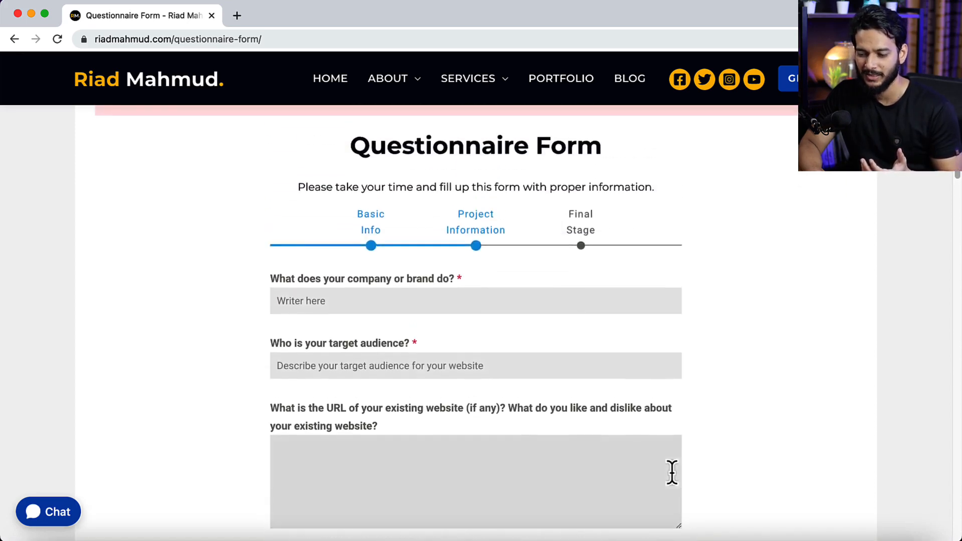
{"action": "scroll", "coordinate": [444, 306], "scroll_direction": "down", "scroll_amount": 10}
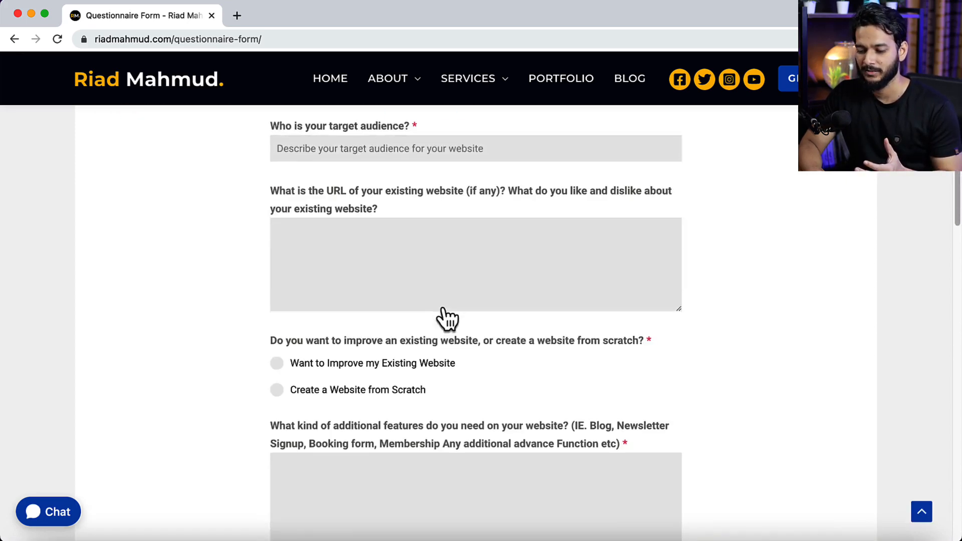
{"action": "scroll", "coordinate": [444, 306], "scroll_direction": "down", "scroll_amount": 5}
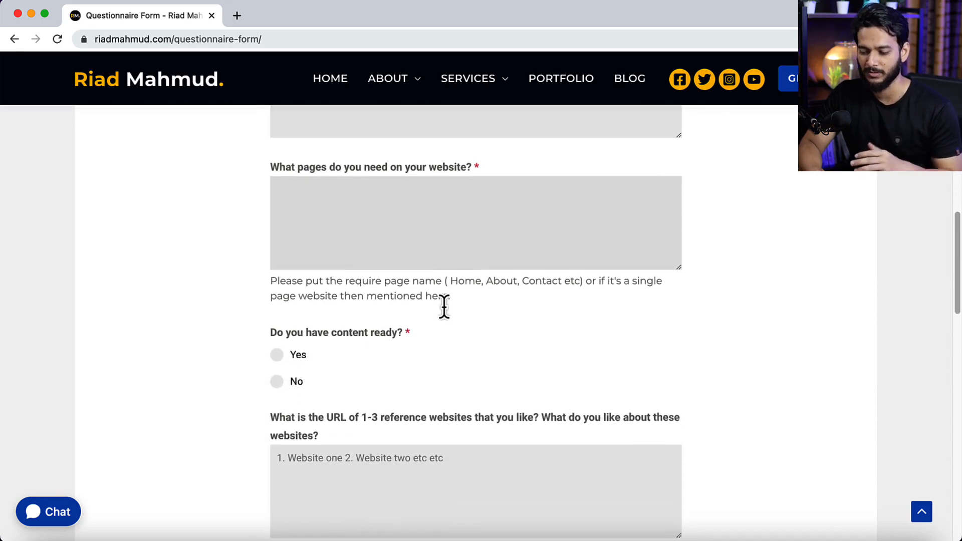
{"action": "scroll", "coordinate": [444, 309], "scroll_direction": "down", "scroll_amount": 3}
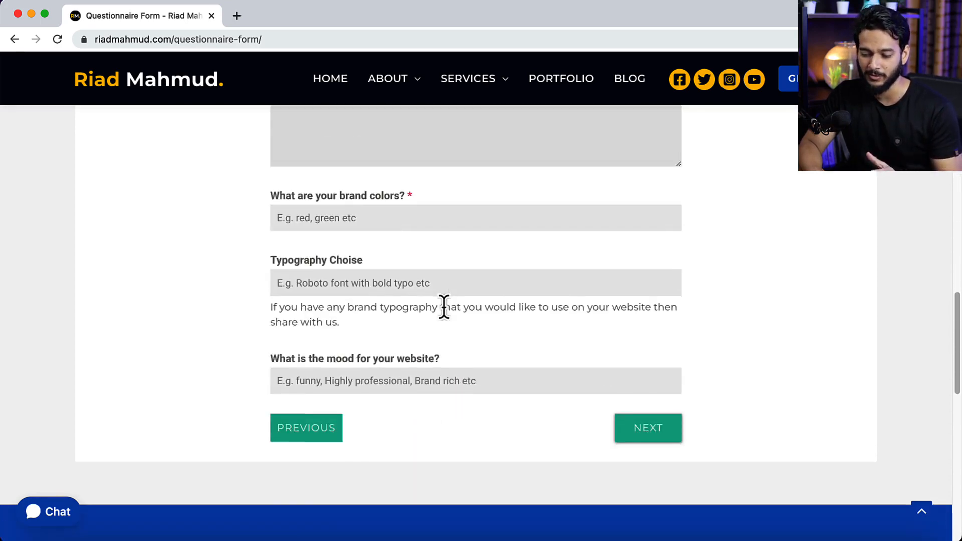
{"action": "scroll", "coordinate": [444, 307], "scroll_direction": "up", "scroll_amount": 6}
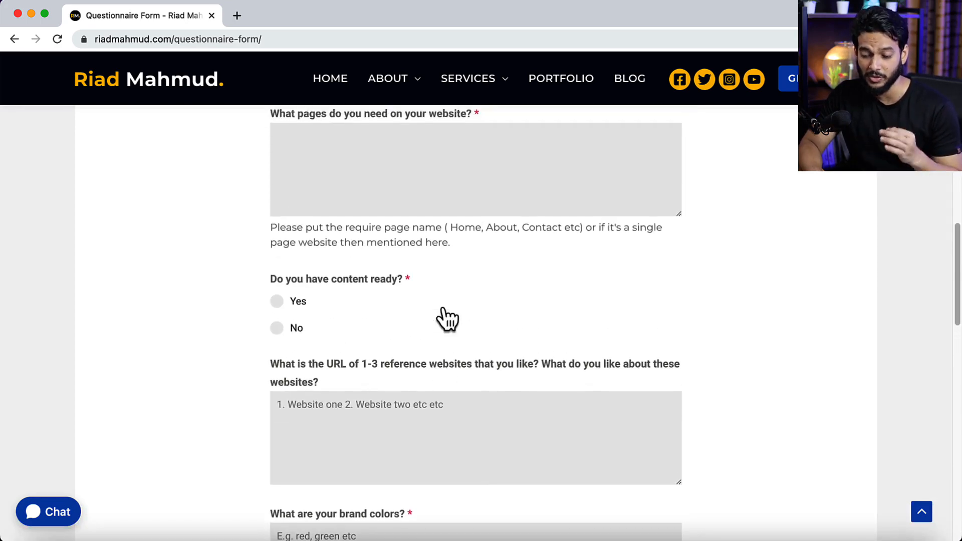
{"action": "scroll", "coordinate": [443, 318], "scroll_direction": "up", "scroll_amount": 1}
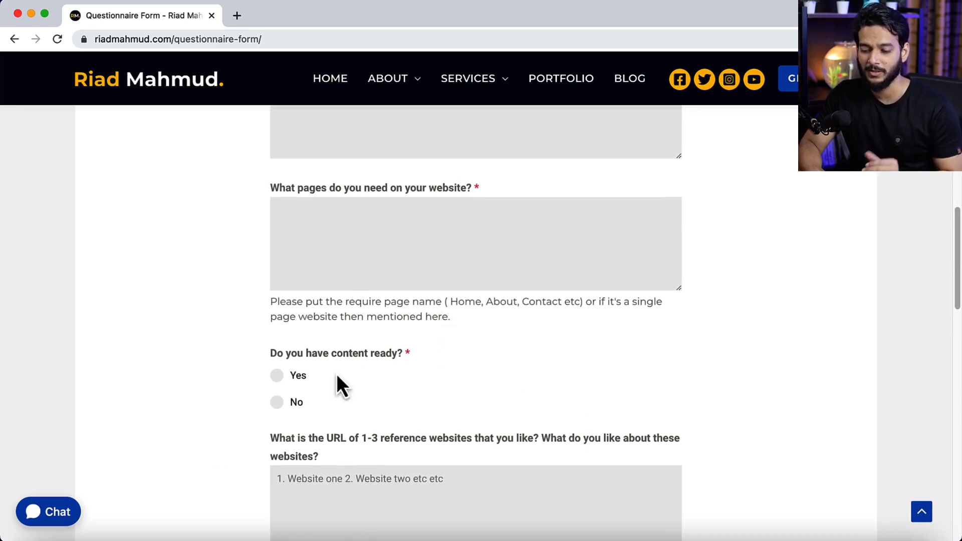
Step: Answer Yes to the content-ready question to check its Google Drive link field, and switch the answer to No
{"action": "left_click", "coordinate": [277, 377]}
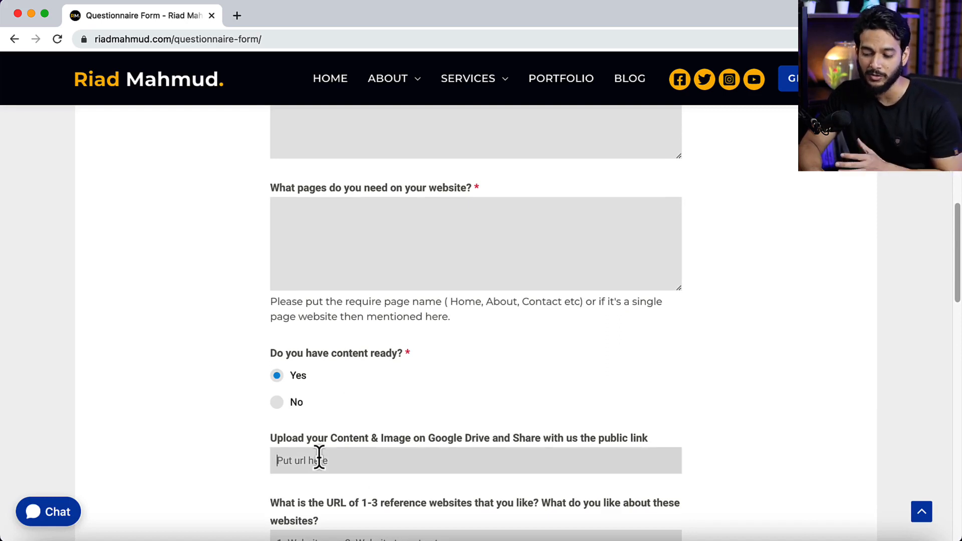
{"action": "left_click", "coordinate": [620, 455]}
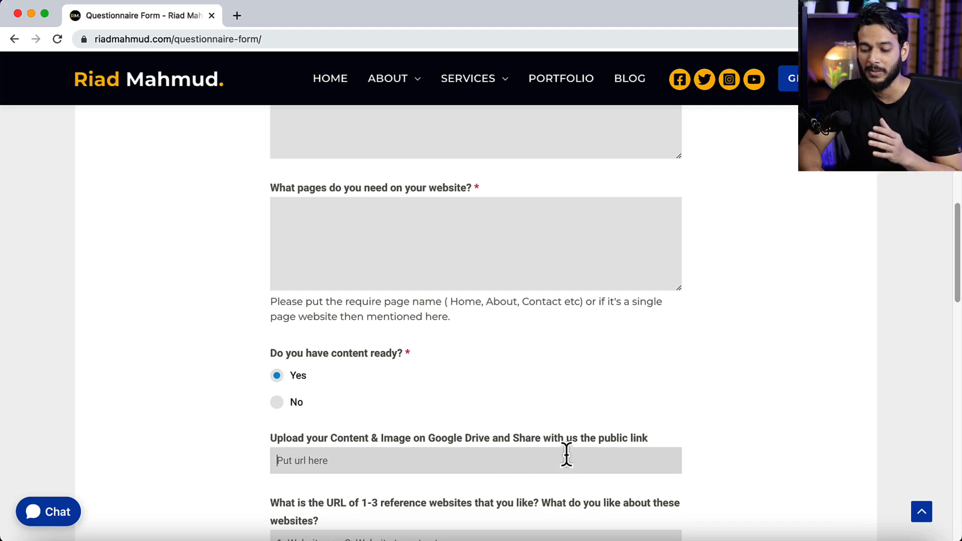
{"action": "left_click", "coordinate": [277, 403]}
{"action": "scroll", "coordinate": [335, 406], "scroll_direction": "down", "scroll_amount": 3}
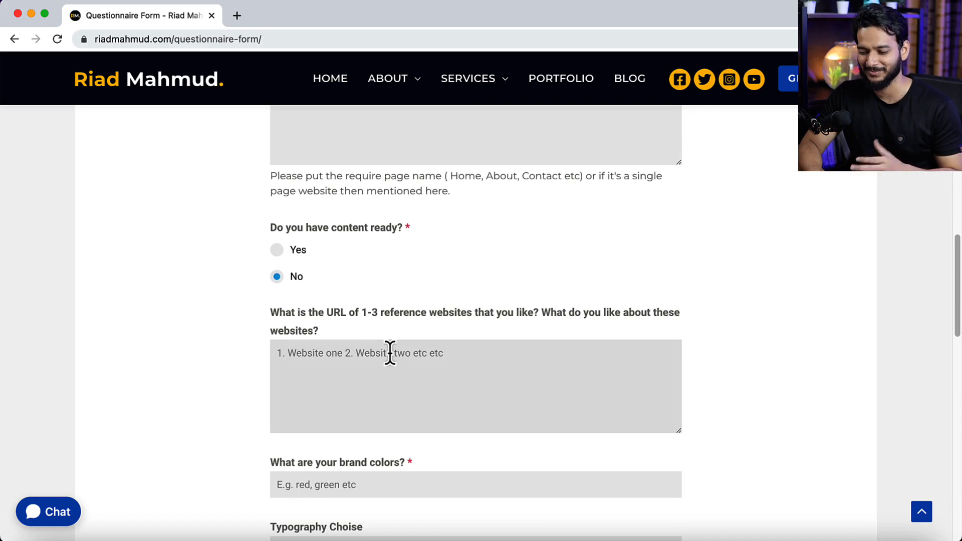
{"action": "scroll", "coordinate": [389, 354], "scroll_direction": "up", "scroll_amount": 3}
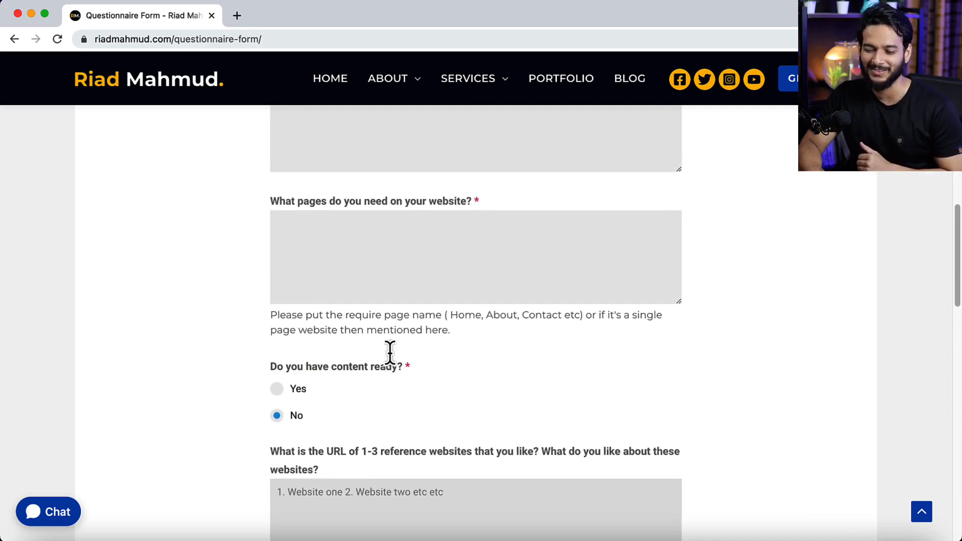
{"action": "scroll", "coordinate": [393, 376], "scroll_direction": "up", "scroll_amount": 5}
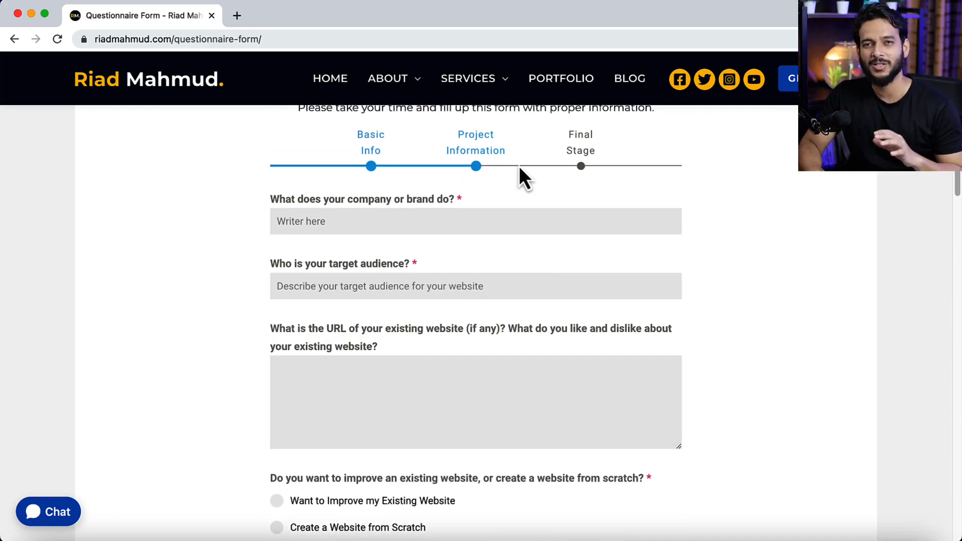
Step: Try to advance to the Final Stage, and enter "dasfas" as the company description and "asdfdsa" as the target audience
{"action": "left_click", "coordinate": [582, 166]}
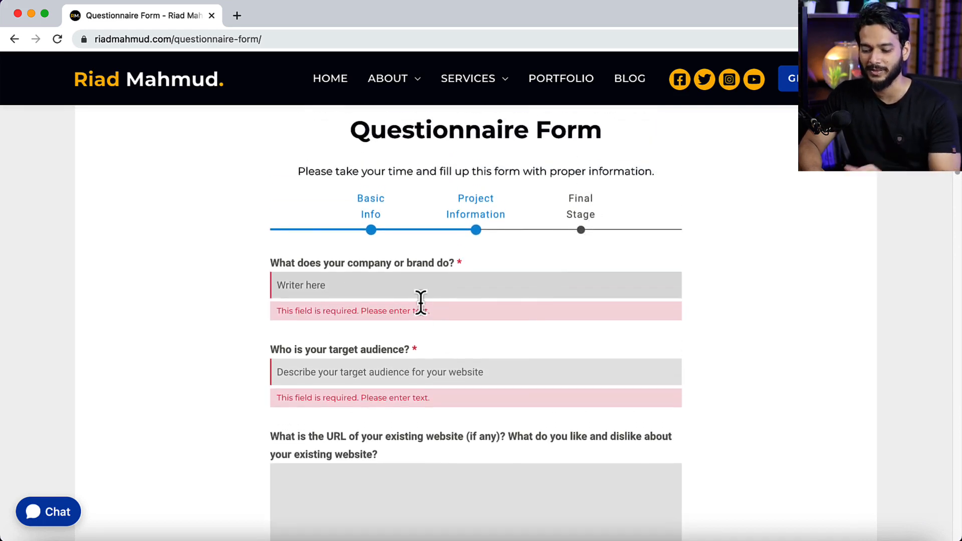
{"action": "type", "text": "dasfas"}
{"action": "scroll", "coordinate": [373, 376], "scroll_direction": "down", "scroll_amount": 2}
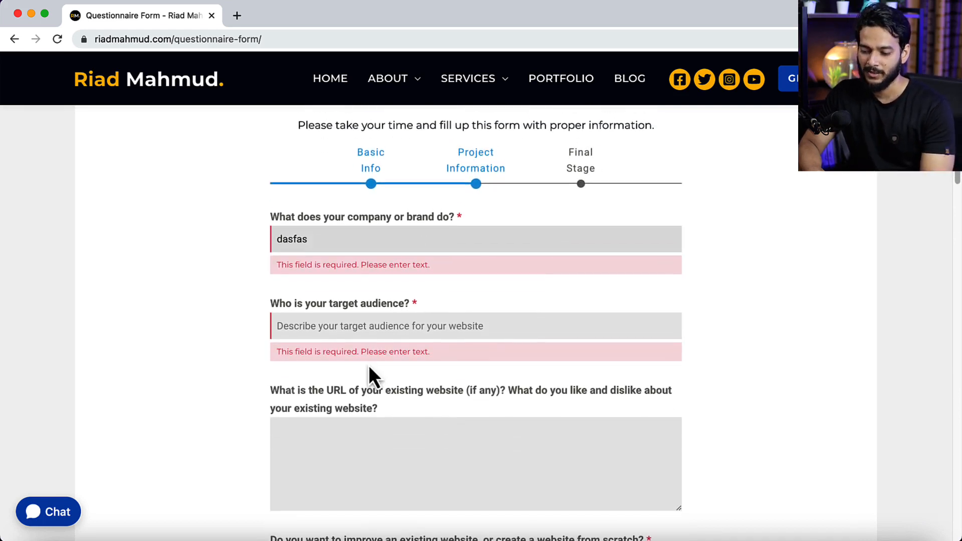
{"action": "scroll", "coordinate": [376, 336], "scroll_direction": "down", "scroll_amount": 1}
{"action": "left_click", "coordinate": [379, 305]}
{"action": "type", "text": "asdfdsa"}
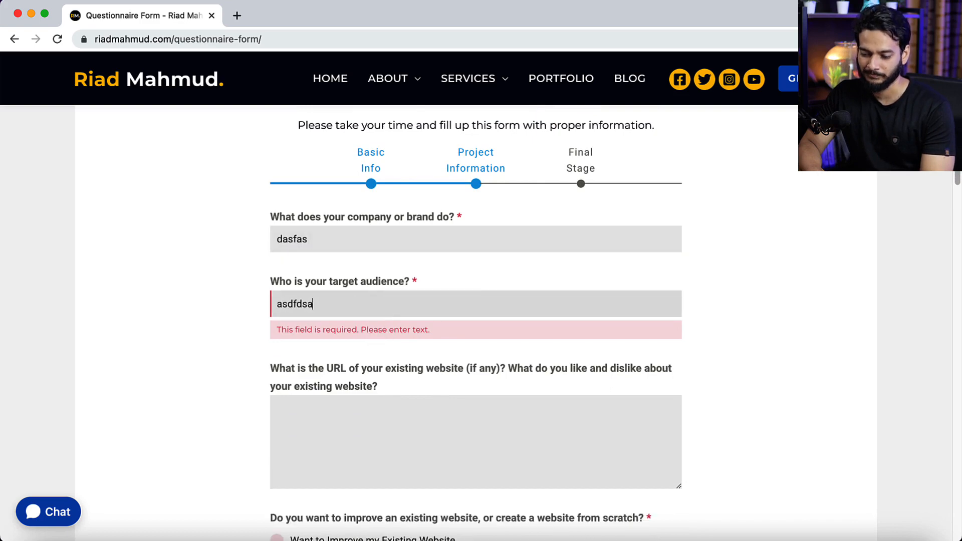
Step: Choose Create a Website from Scratch, and enter "sdfdsaf" for the additional features and "asdf" for the needed pages
{"action": "scroll", "coordinate": [379, 306], "scroll_direction": "down", "scroll_amount": 7}
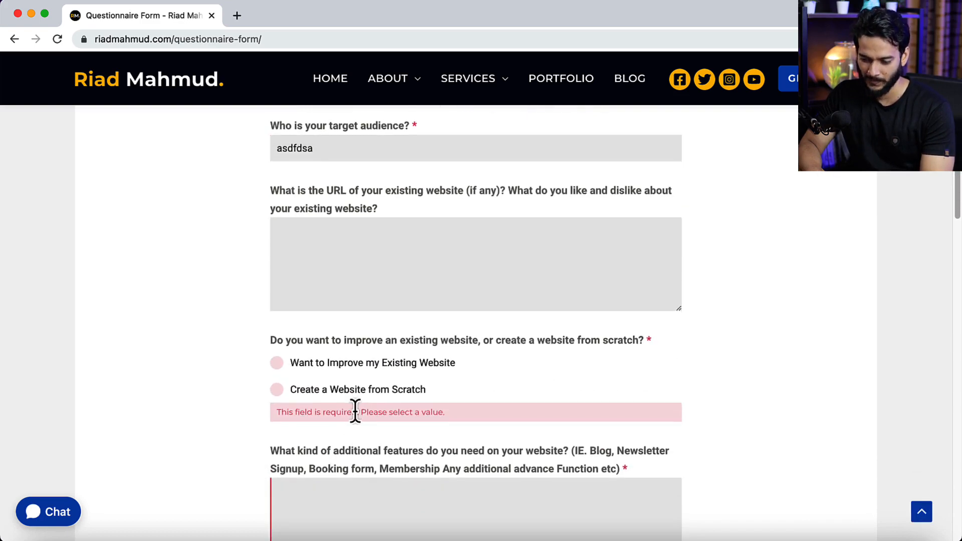
{"action": "scroll", "coordinate": [356, 407], "scroll_direction": "down", "scroll_amount": 5}
{"action": "left_click", "coordinate": [353, 286]}
{"action": "left_click", "coordinate": [333, 384]}
{"action": "type", "text": "sdfdsaf"}
{"action": "scroll", "coordinate": [333, 384], "scroll_direction": "down", "scroll_amount": 1}
{"action": "scroll", "coordinate": [328, 445], "scroll_direction": "down", "scroll_amount": 5}
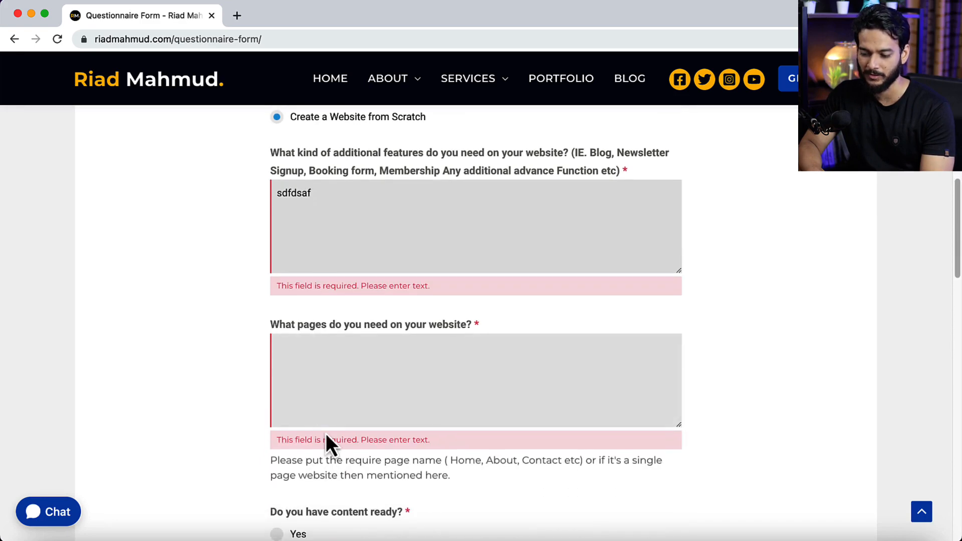
{"action": "left_click", "coordinate": [331, 372]}
{"action": "type", "text": "asdf"}
Step: Enter "asdf" as the brand colors and advance the questionnaire to the Final Stage
{"action": "scroll", "coordinate": [331, 372], "scroll_direction": "down", "scroll_amount": 5}
{"action": "scroll", "coordinate": [440, 397], "scroll_direction": "down", "scroll_amount": 8}
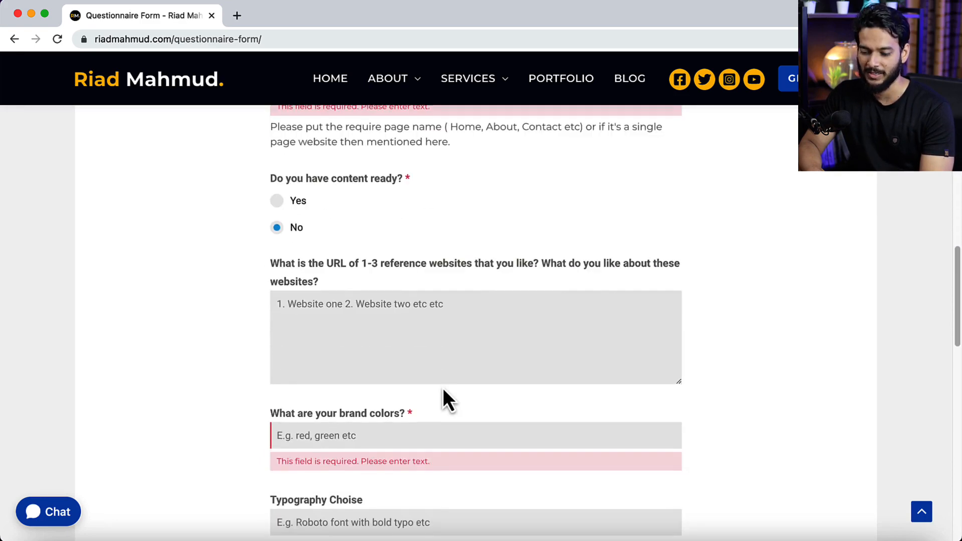
{"action": "scroll", "coordinate": [425, 375], "scroll_direction": "down", "scroll_amount": 3}
{"action": "left_click", "coordinate": [425, 375]}
{"action": "type", "text": "asdf"}
{"action": "scroll", "coordinate": [365, 382], "scroll_direction": "down", "scroll_amount": 3}
{"action": "left_click", "coordinate": [638, 486]}
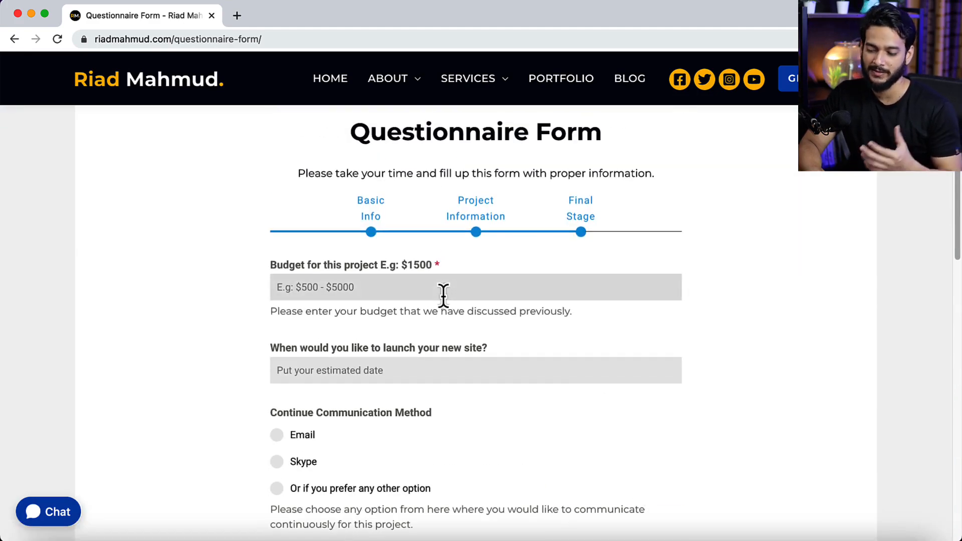
{"action": "scroll", "coordinate": [444, 296], "scroll_direction": "down", "scroll_amount": 1}
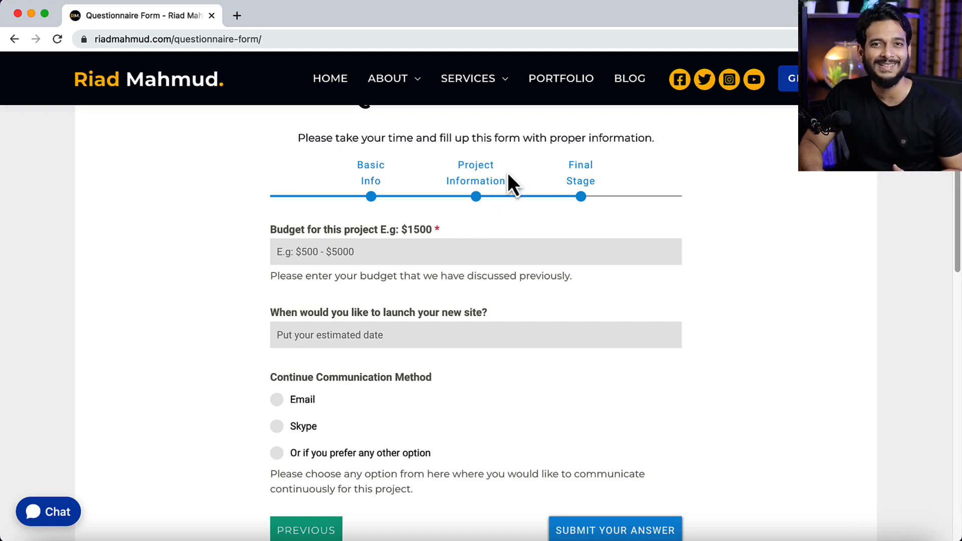
{"action": "scroll", "coordinate": [507, 173], "scroll_direction": "up", "scroll_amount": 1}
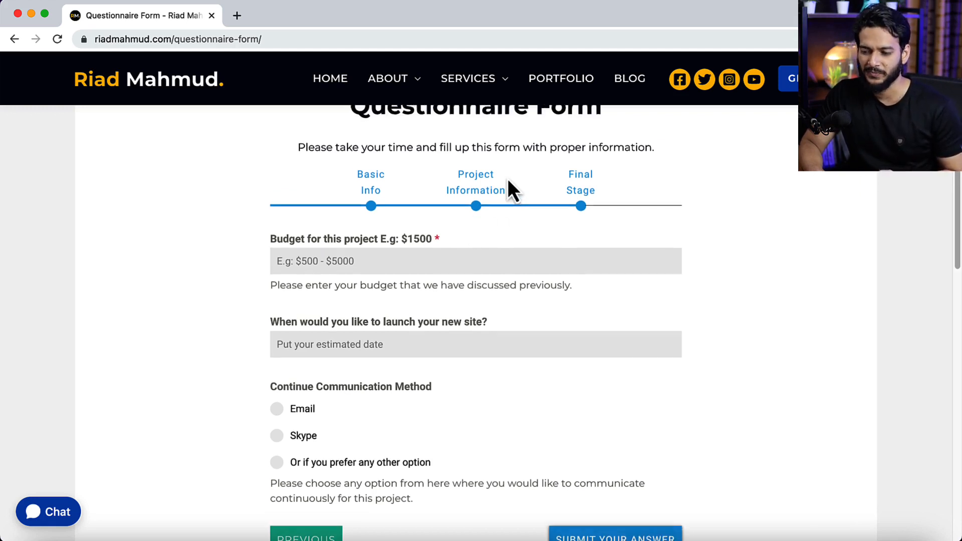
{"action": "scroll", "coordinate": [508, 181], "scroll_direction": "up", "scroll_amount": 3}
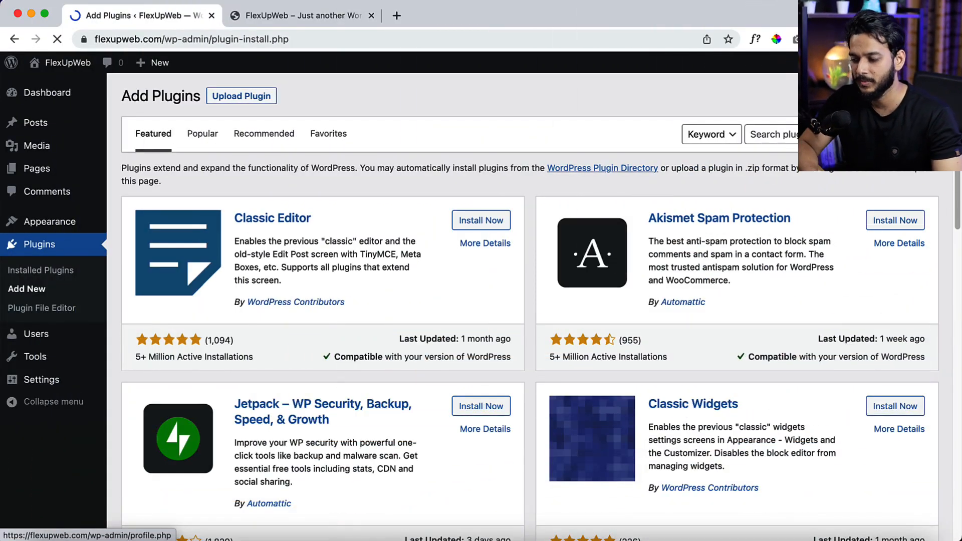
Step: In the FlexUpWeb WordPress admin, find, install and activate the Forminator plugin, and open its Forms page
{"action": "left_click", "coordinate": [832, 135]}
{"action": "type", "text": "forminator"}
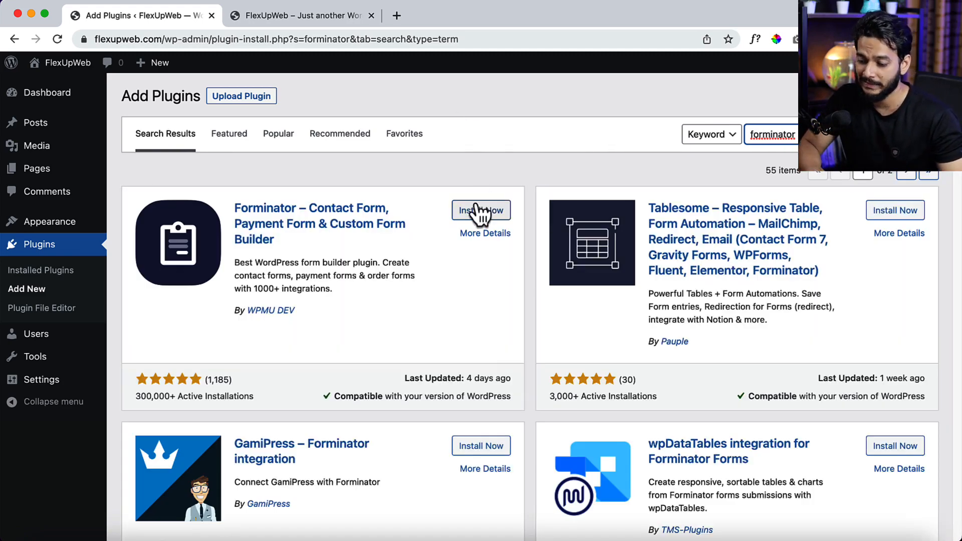
{"action": "left_click", "coordinate": [478, 214]}
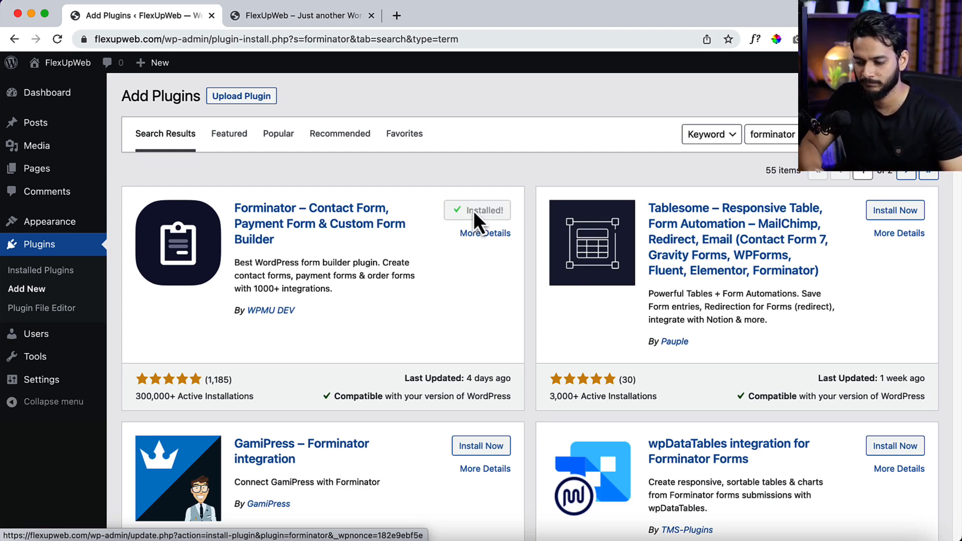
{"action": "left_click", "coordinate": [485, 214]}
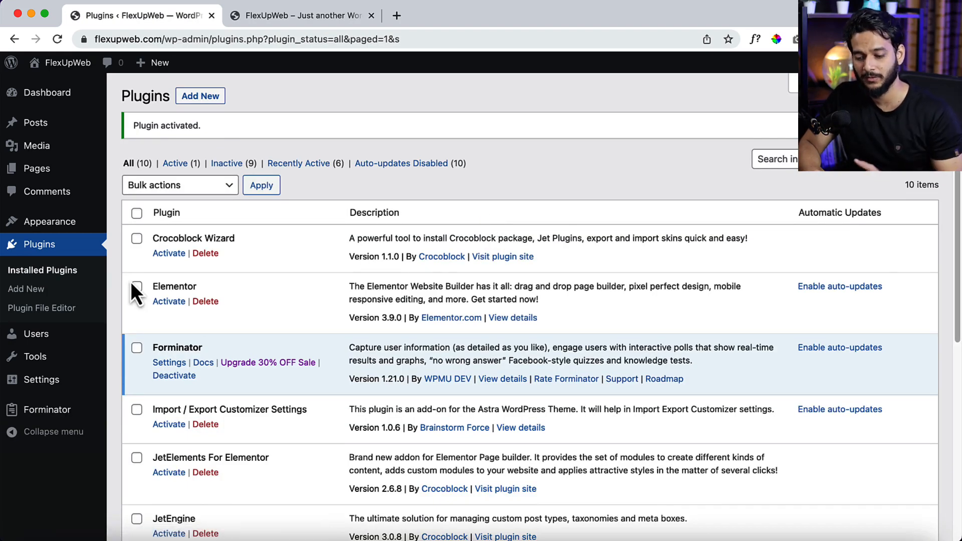
{"action": "mouse_move", "coordinate": [60, 418]}
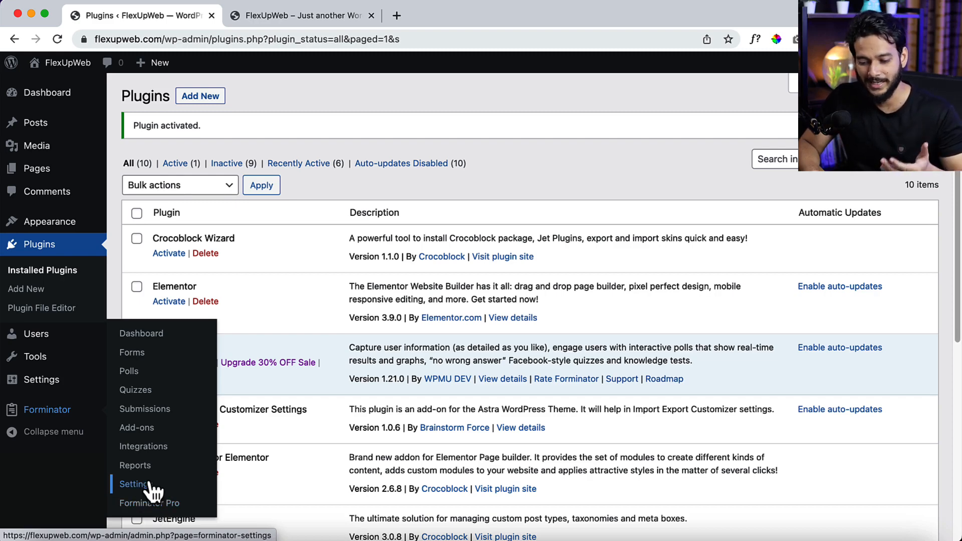
{"action": "left_click", "coordinate": [154, 361]}
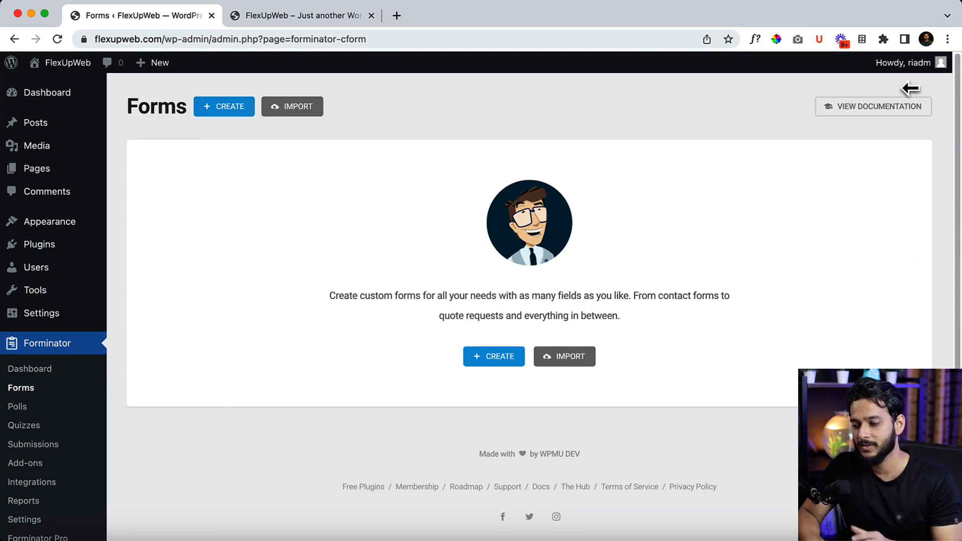
Step: Open the Forminator Forms documentation in a new browser tab, look it over and return to the Forms page
{"action": "right_click", "coordinate": [856, 118]}
{"action": "left_click", "coordinate": [850, 123]}
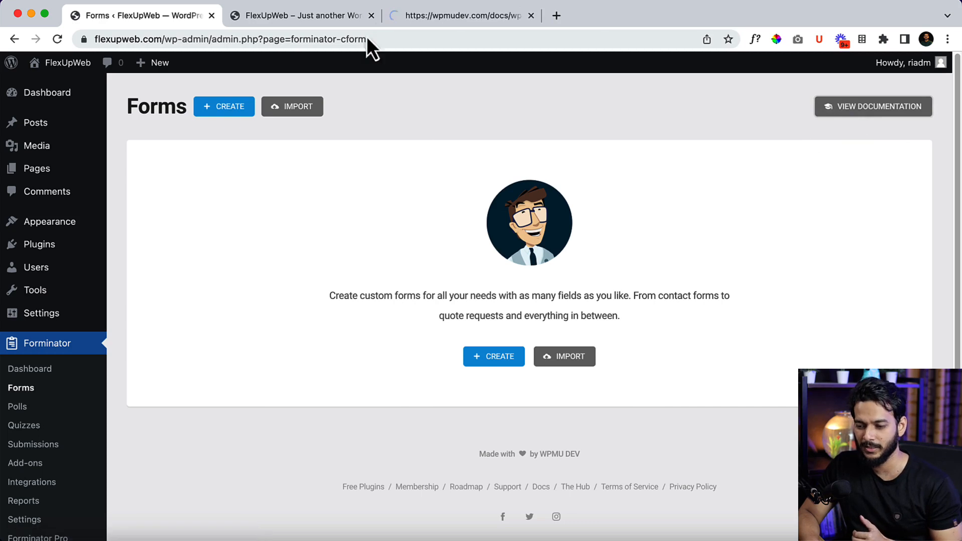
{"action": "left_click", "coordinate": [422, 15]}
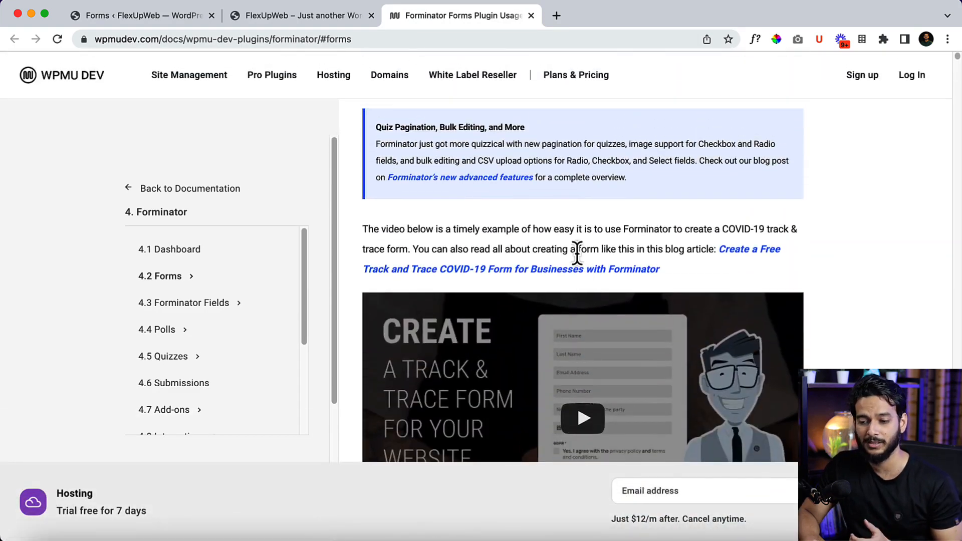
{"action": "left_click", "coordinate": [128, 23]}
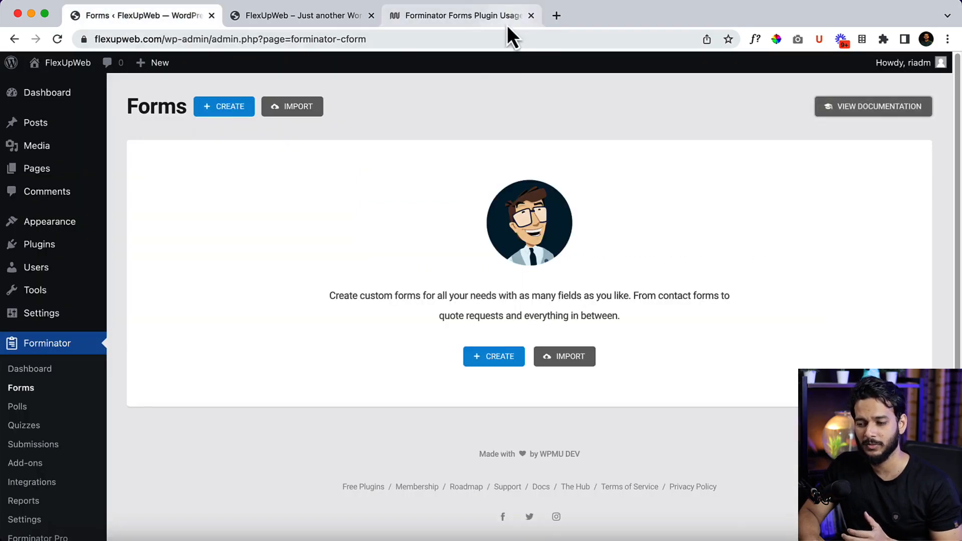
{"action": "left_click", "coordinate": [507, 25]}
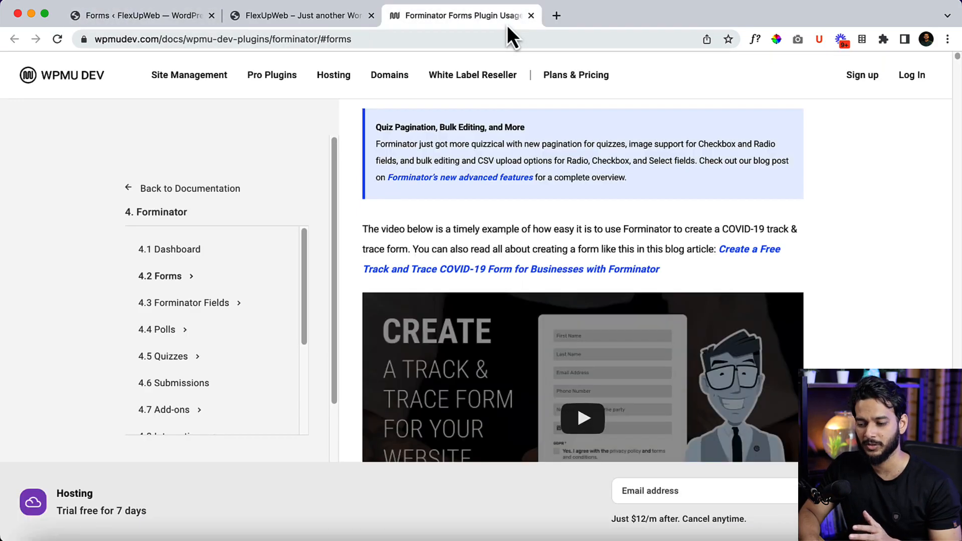
{"action": "left_click", "coordinate": [178, 18]}
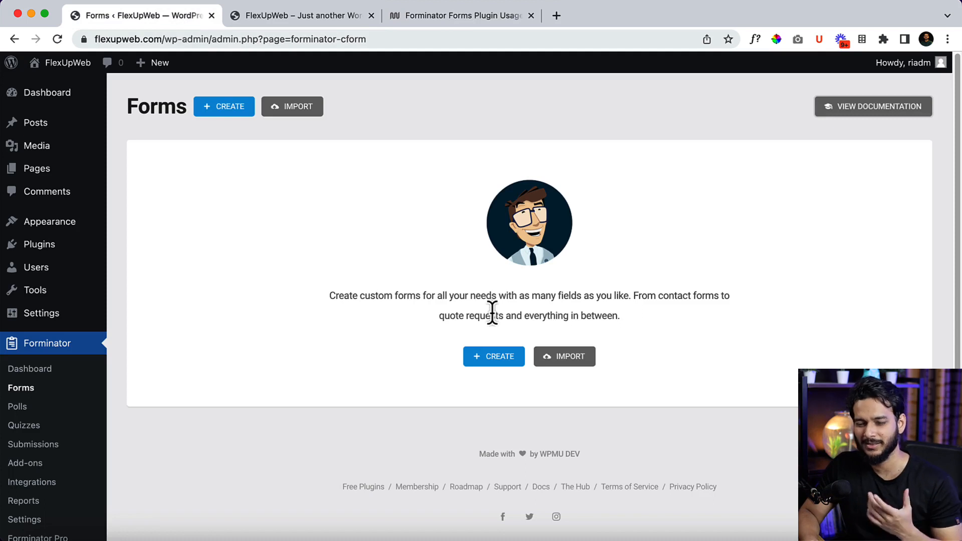
Step: Create a new form from the Blank template and name it "Test Form"
{"action": "left_click", "coordinate": [493, 362]}
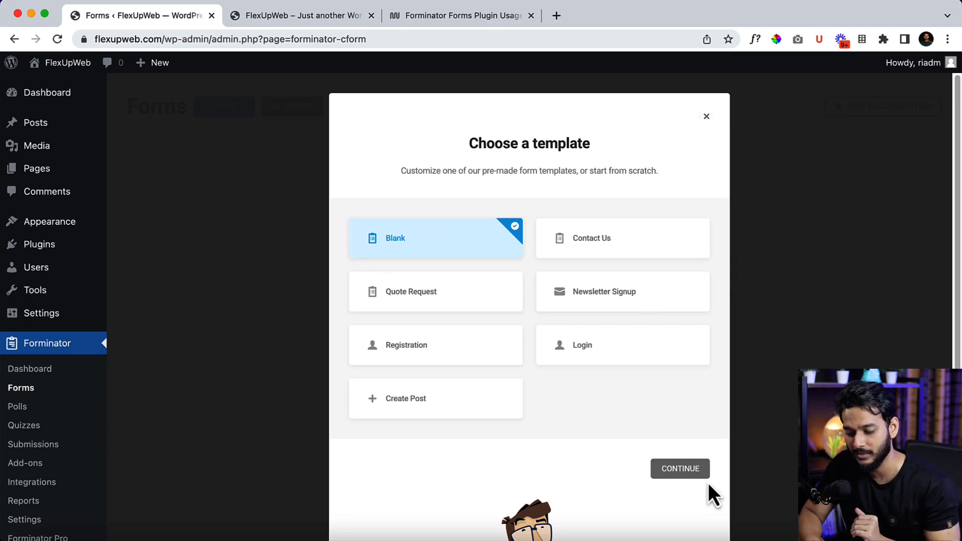
{"action": "left_click", "coordinate": [691, 474]}
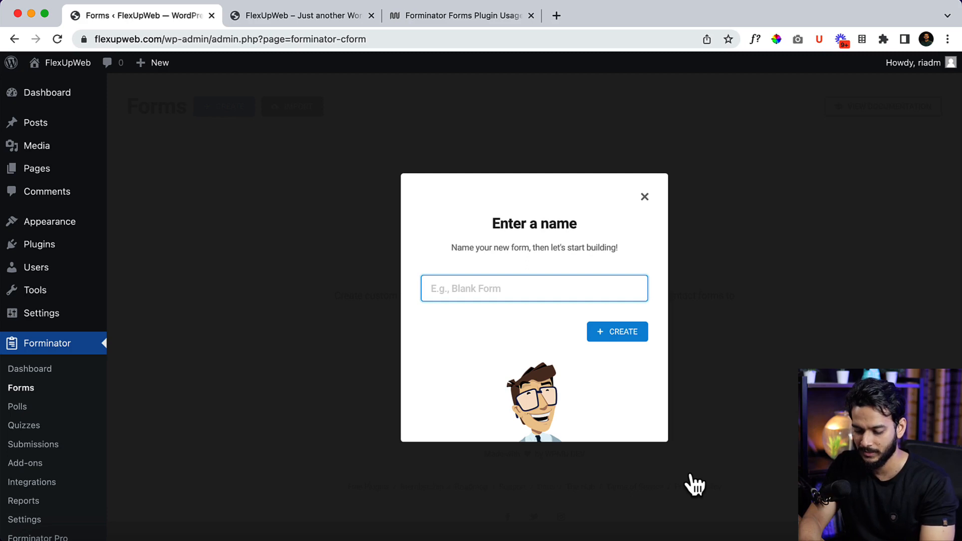
{"action": "type", "text": "Test Form"}
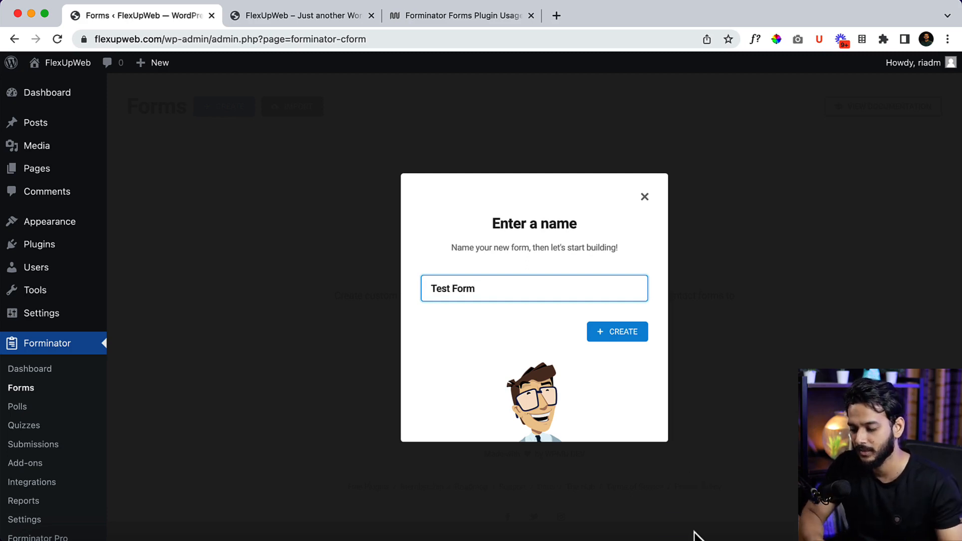
{"action": "left_click", "coordinate": [626, 339]}
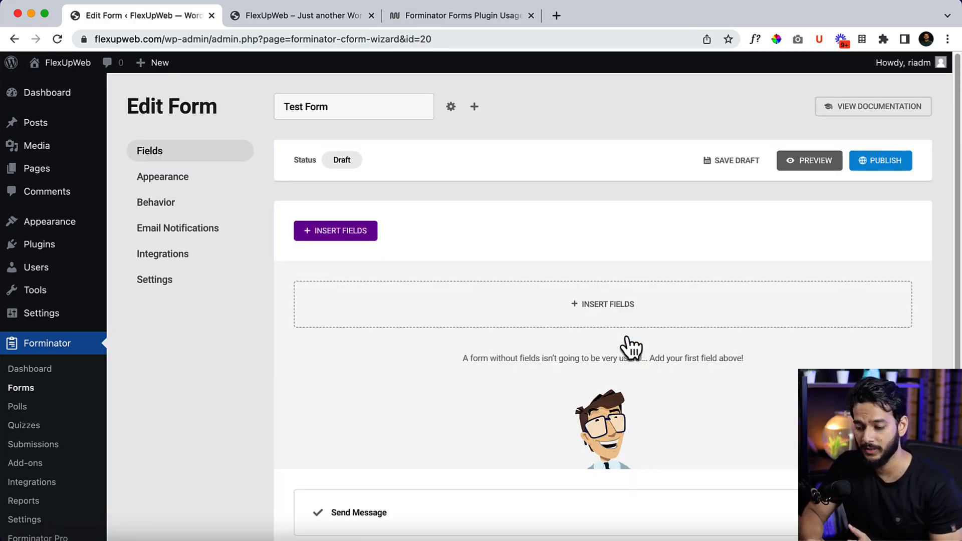
Step: Start inserting fields into the form and select the Name, Email, Phone, Address and Website field types
{"action": "left_click", "coordinate": [346, 232]}
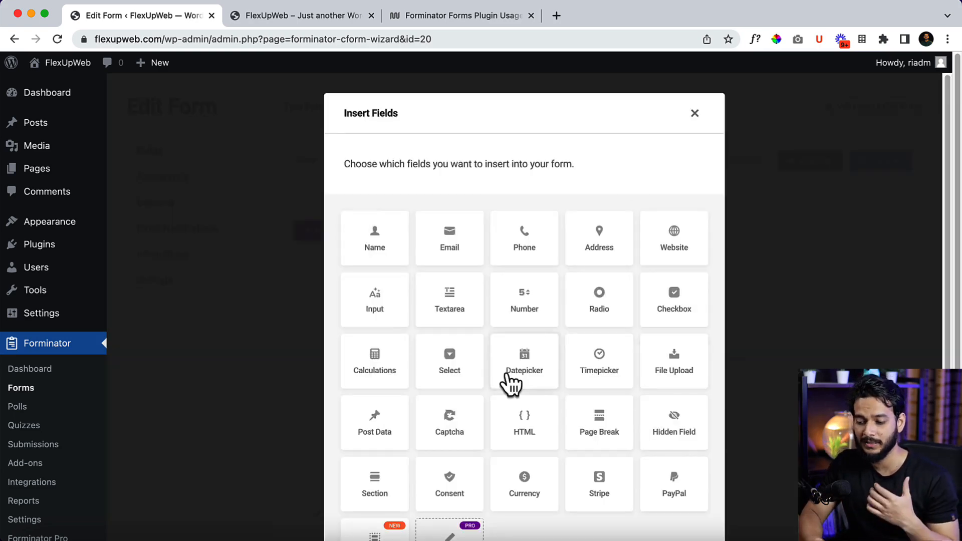
{"action": "scroll", "coordinate": [511, 383], "scroll_direction": "down", "scroll_amount": 3}
{"action": "scroll", "coordinate": [512, 383], "scroll_direction": "down", "scroll_amount": 2}
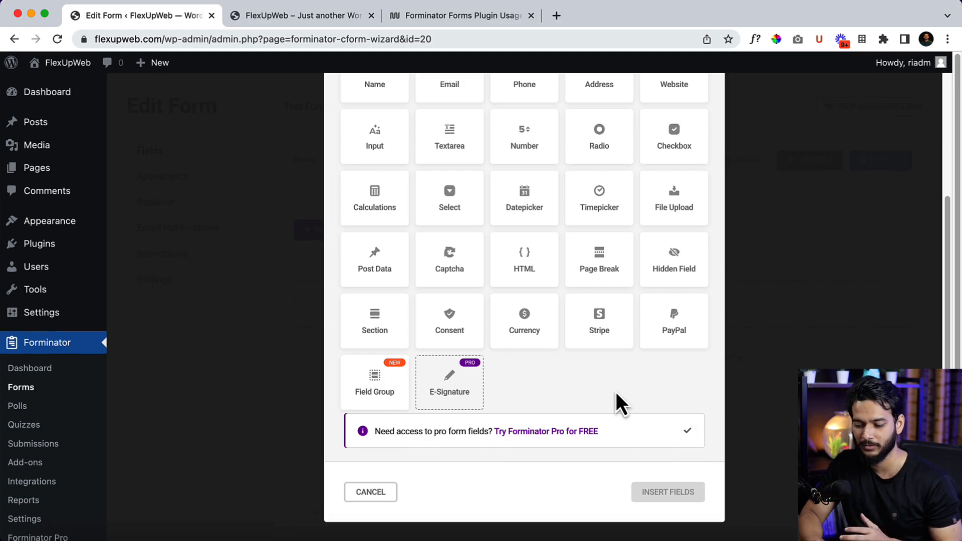
{"action": "scroll", "coordinate": [617, 394], "scroll_direction": "down", "scroll_amount": 1}
{"action": "scroll", "coordinate": [616, 393], "scroll_direction": "up", "scroll_amount": 3}
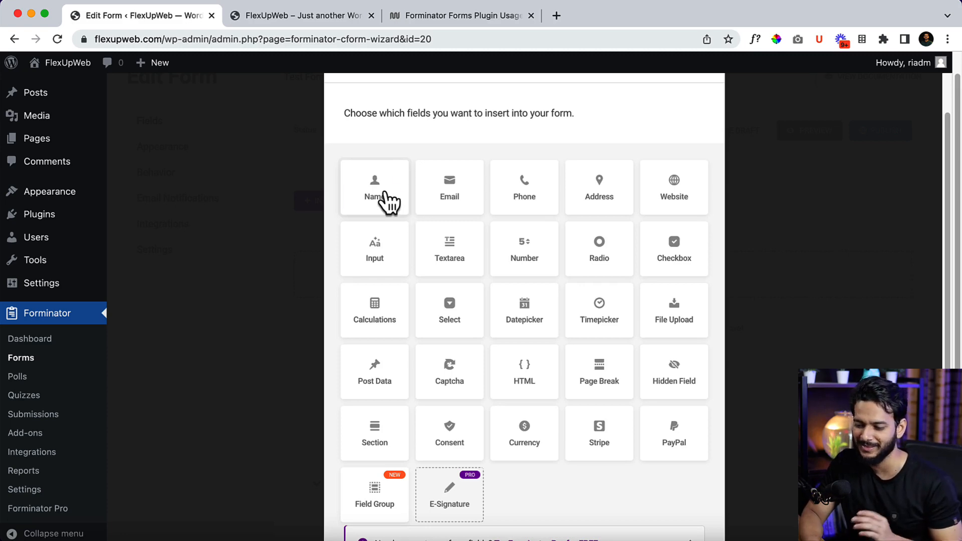
{"action": "left_click", "coordinate": [390, 199]}
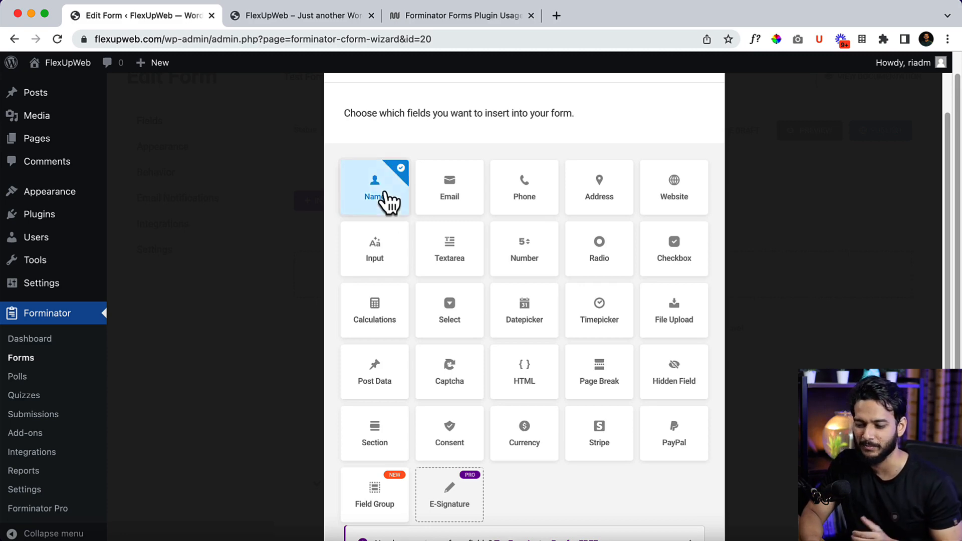
{"action": "left_click", "coordinate": [461, 214]}
{"action": "left_click", "coordinate": [523, 210]}
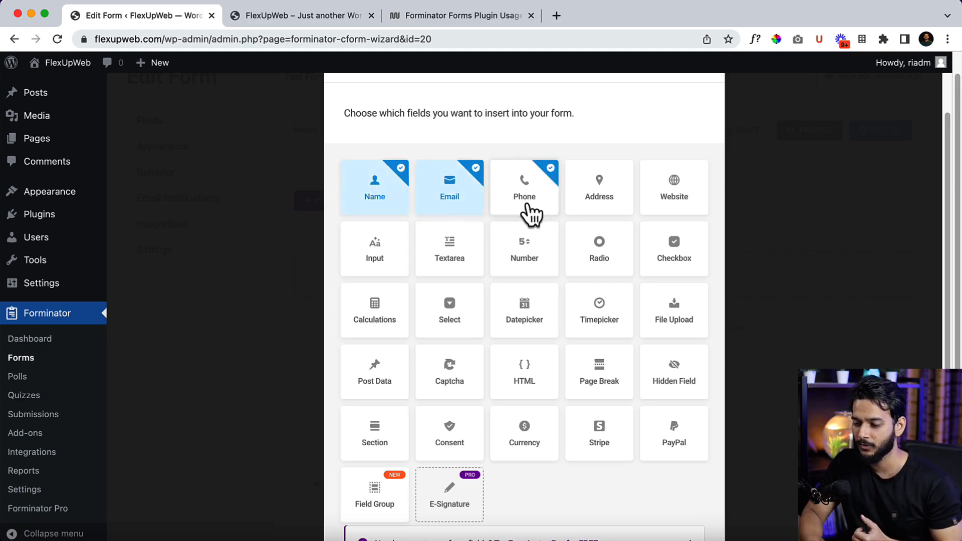
{"action": "left_click", "coordinate": [595, 205]}
{"action": "left_click", "coordinate": [672, 197]}
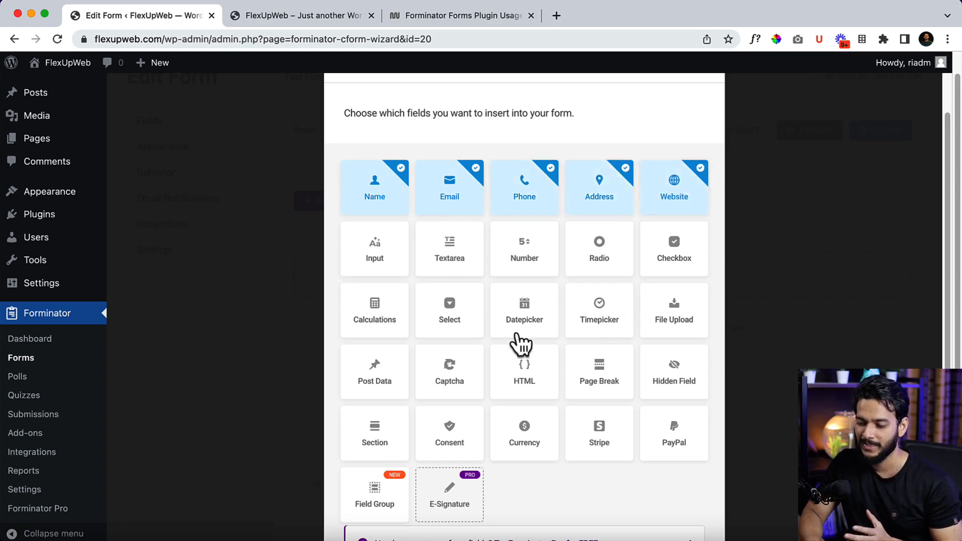
Step: Add the Radio and Input field types to the selection and insert all selected fields into the form
{"action": "left_click", "coordinate": [622, 267]}
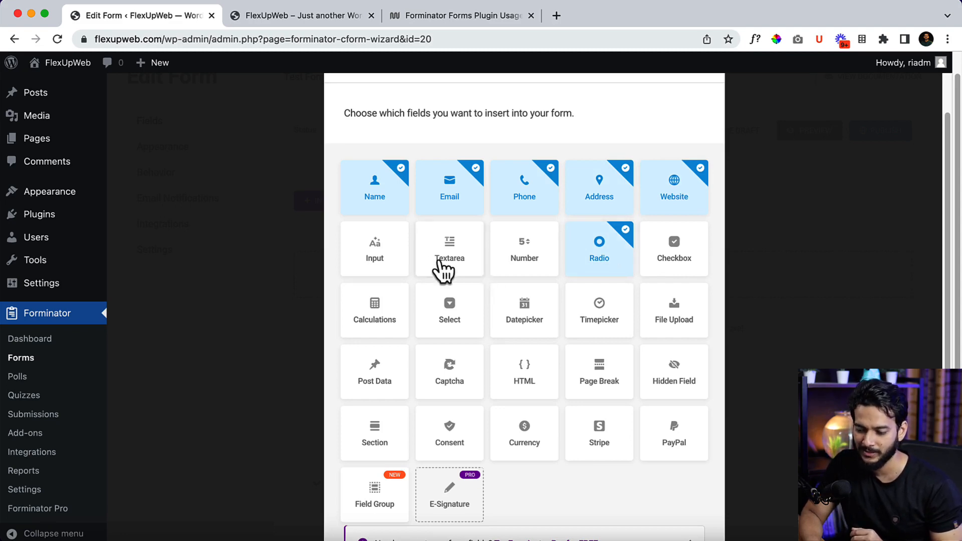
{"action": "left_click", "coordinate": [387, 273]}
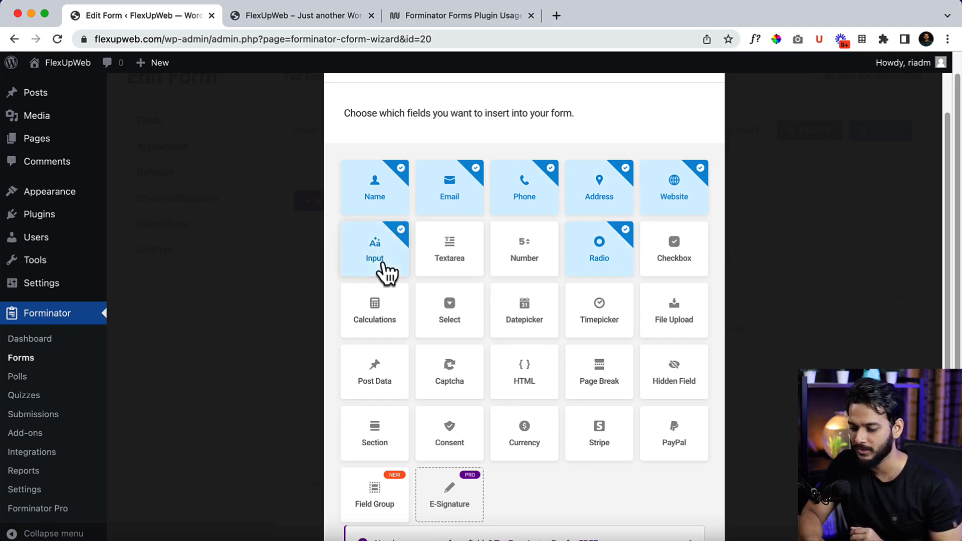
{"action": "scroll", "coordinate": [525, 373], "scroll_direction": "down", "scroll_amount": 1}
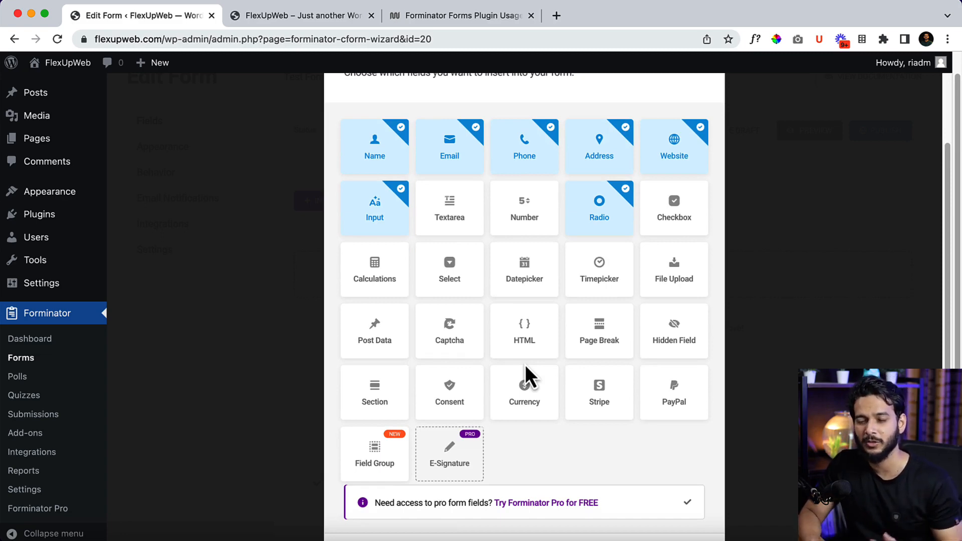
{"action": "scroll", "coordinate": [526, 364], "scroll_direction": "down", "scroll_amount": 2}
{"action": "scroll", "coordinate": [536, 366], "scroll_direction": "up", "scroll_amount": 2}
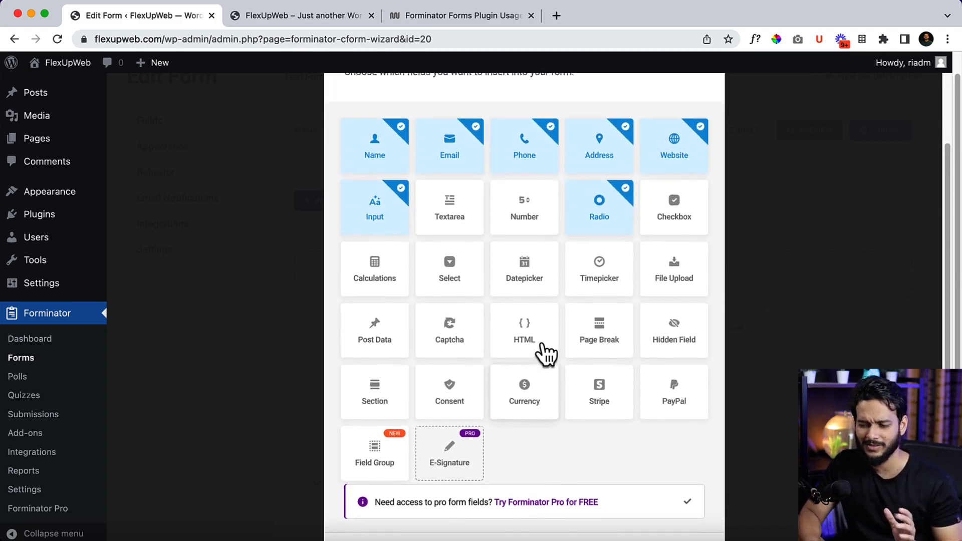
{"action": "scroll", "coordinate": [627, 386], "scroll_direction": "down", "scroll_amount": 2}
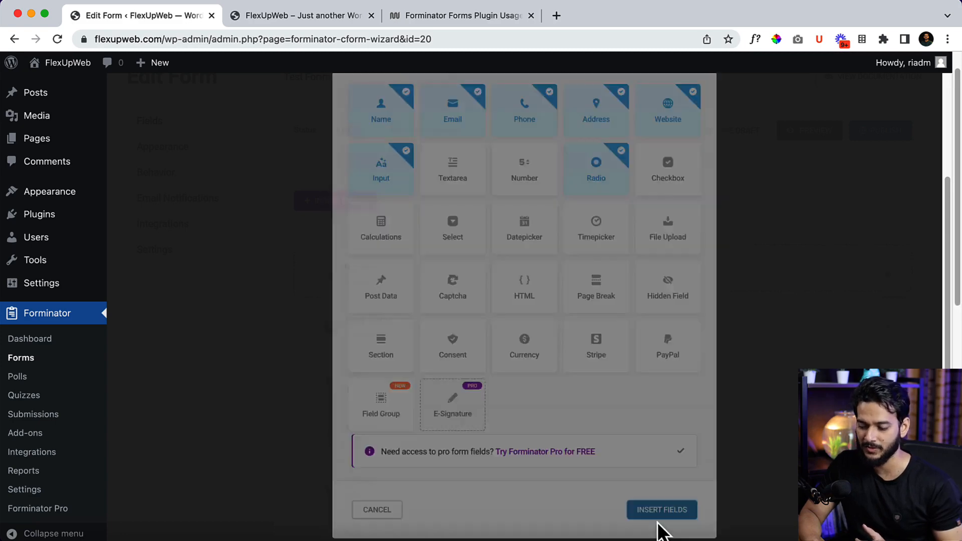
{"action": "left_click", "coordinate": [657, 524]}
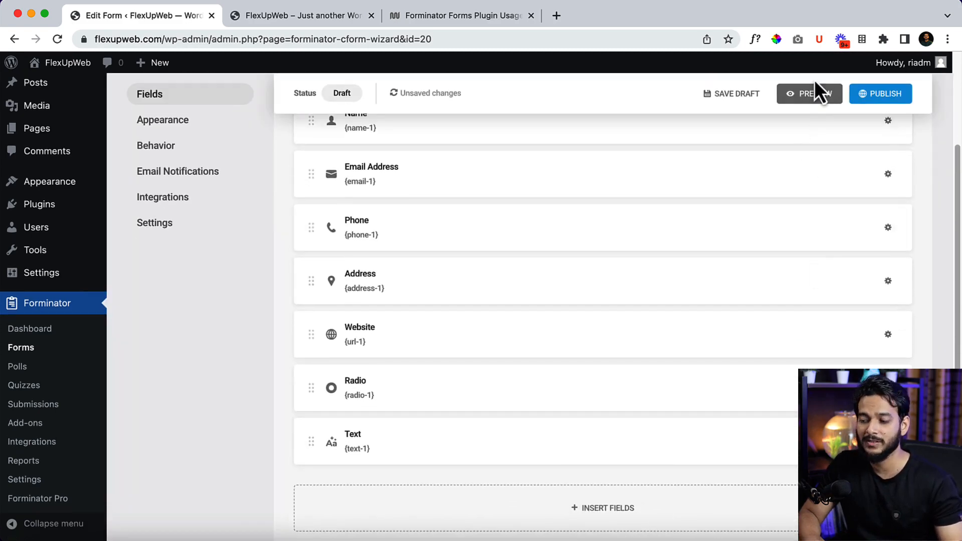
Step: Preview the form, look through all its fields down to the submit button, and close the preview
{"action": "left_click", "coordinate": [815, 98]}
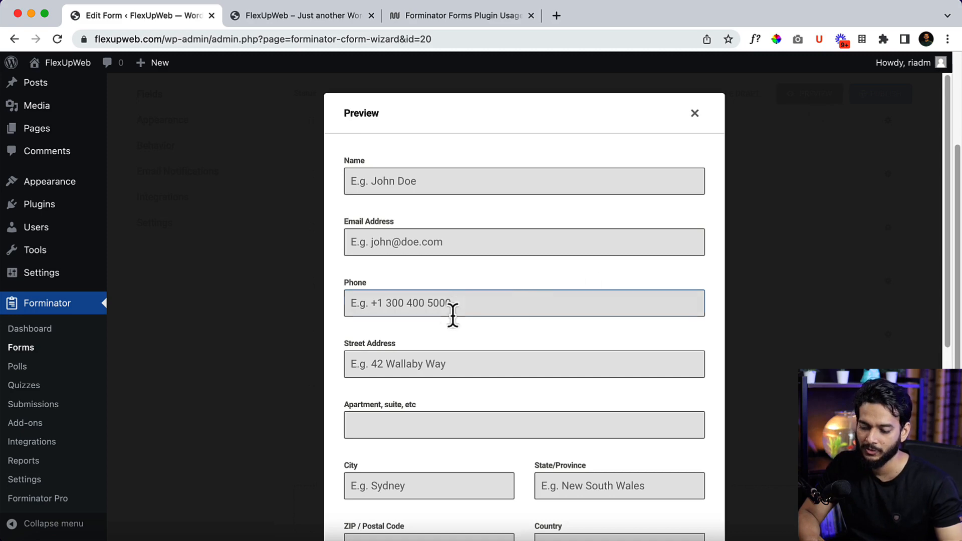
{"action": "scroll", "coordinate": [471, 315], "scroll_direction": "down", "scroll_amount": 7}
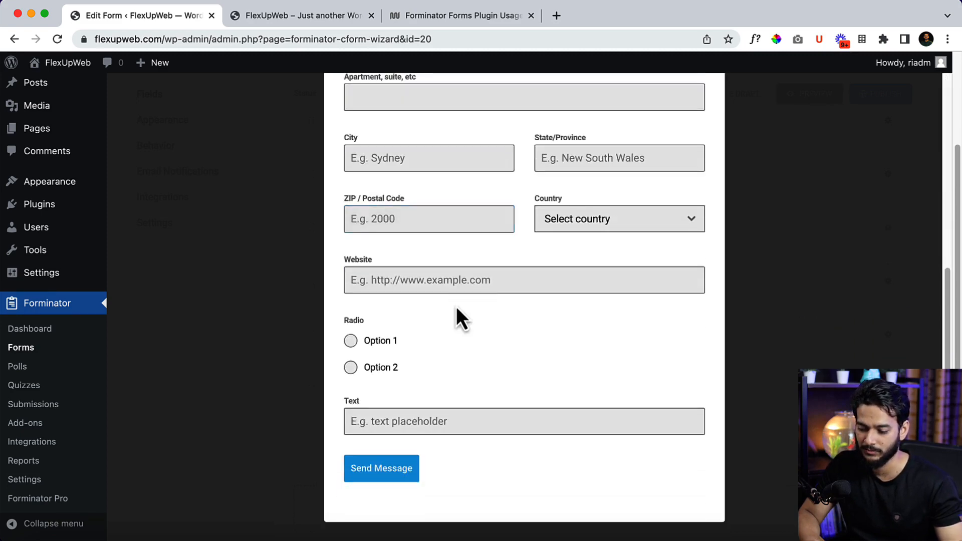
{"action": "scroll", "coordinate": [456, 318], "scroll_direction": "up", "scroll_amount": 7}
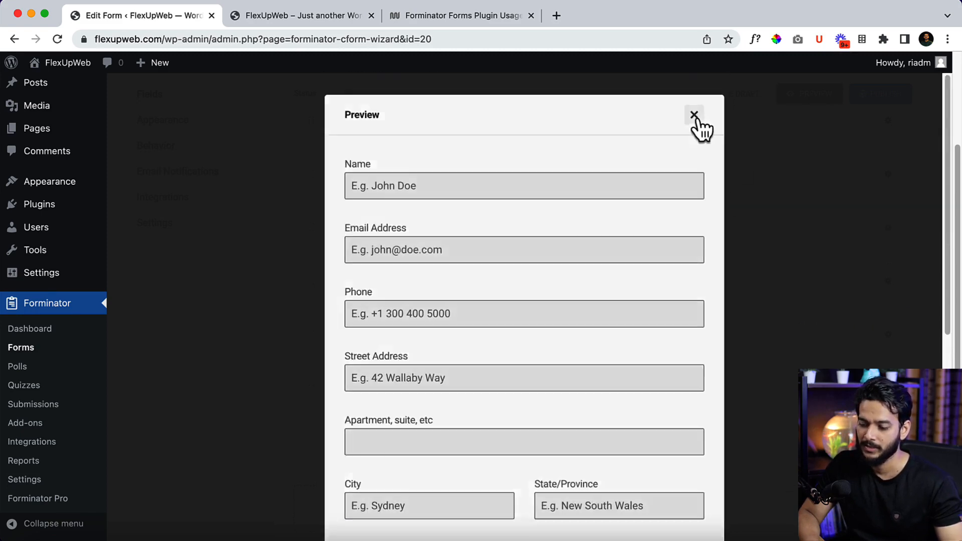
{"action": "left_click", "coordinate": [695, 116]}
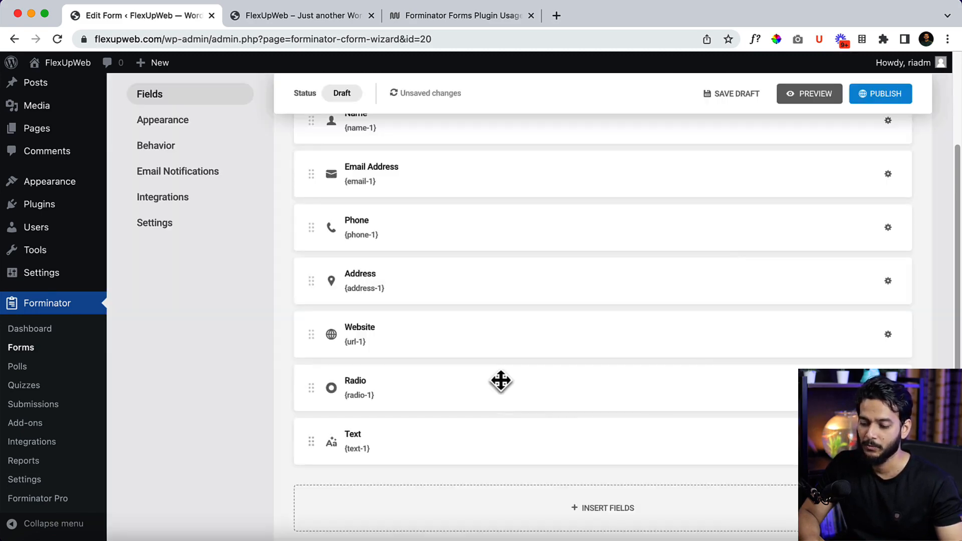
{"action": "scroll", "coordinate": [501, 381], "scroll_direction": "up", "scroll_amount": 3}
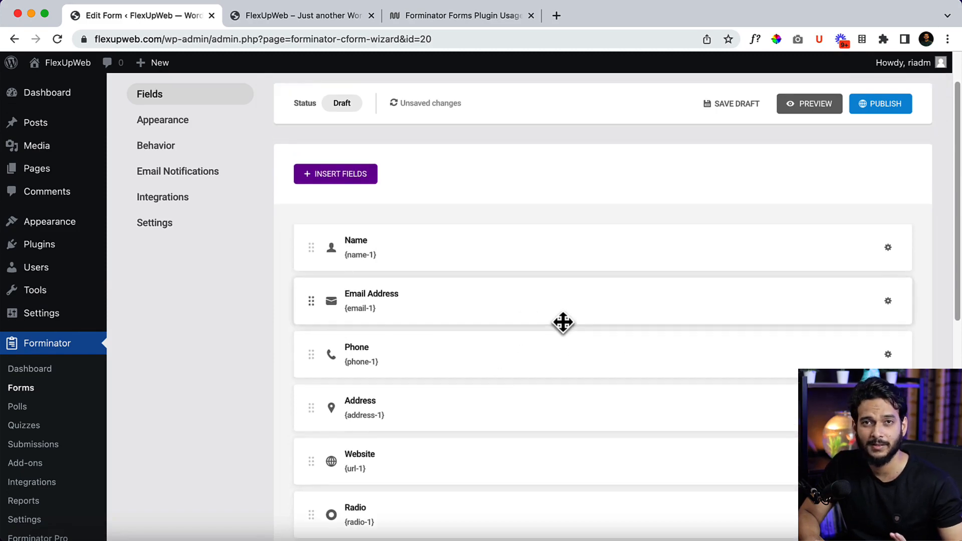
Step: Insert a Page Break field at the end of the form
{"action": "scroll", "coordinate": [563, 323], "scroll_direction": "down", "scroll_amount": 3}
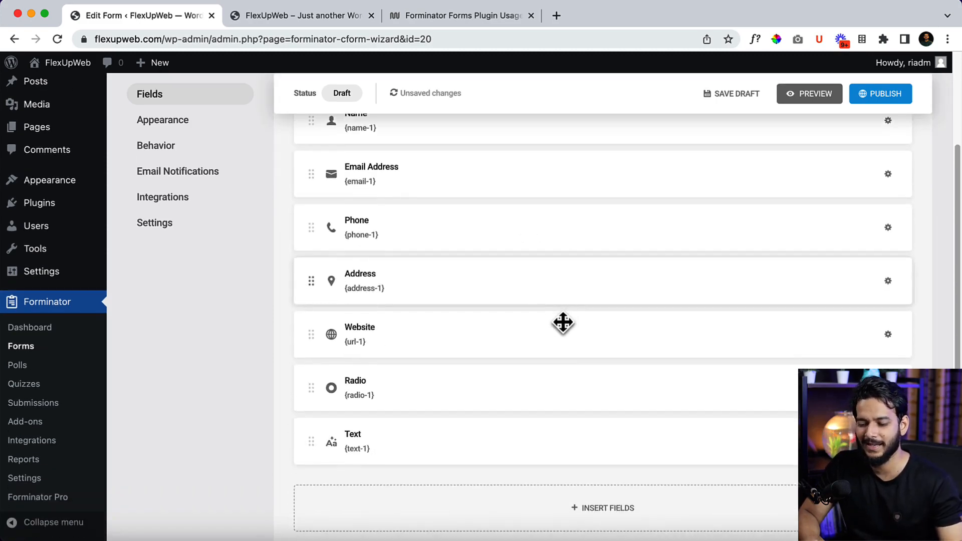
{"action": "scroll", "coordinate": [563, 323], "scroll_direction": "down", "scroll_amount": 2}
{"action": "left_click", "coordinate": [620, 440]}
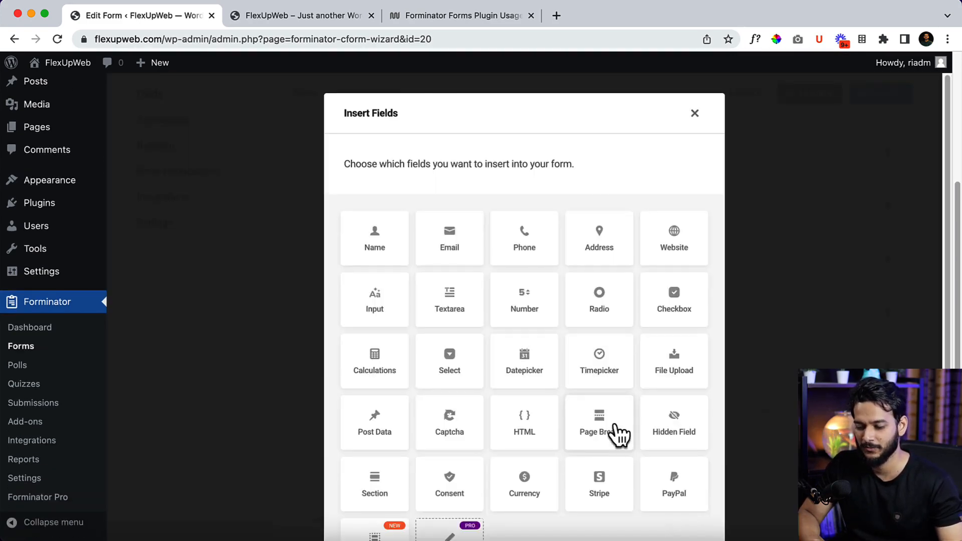
{"action": "scroll", "coordinate": [616, 425], "scroll_direction": "down", "scroll_amount": 4}
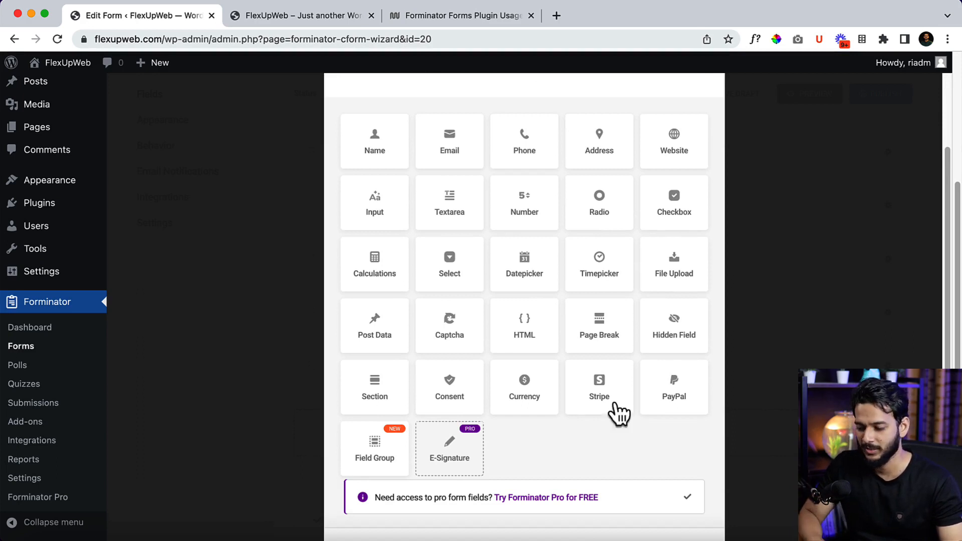
{"action": "left_click", "coordinate": [610, 331]}
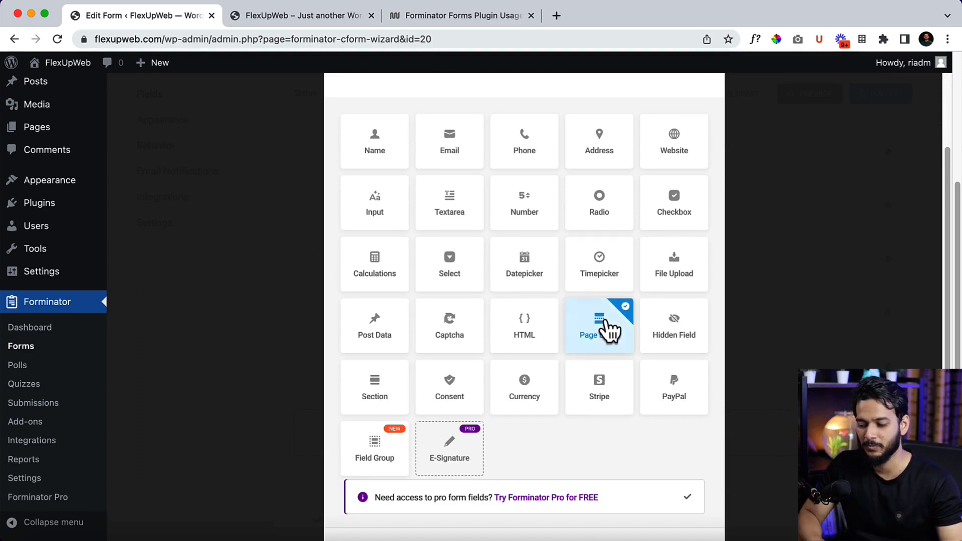
{"action": "scroll", "coordinate": [669, 417], "scroll_direction": "down", "scroll_amount": 2}
{"action": "left_click", "coordinate": [667, 498]}
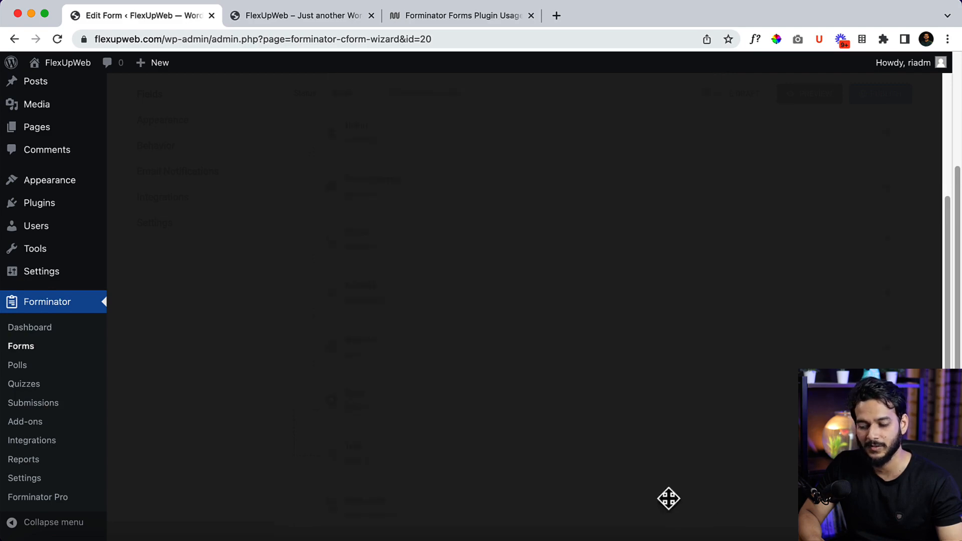
Step: Move the Page Break between Address and Website, keeping the Page Break and Website fields on separate rows
{"action": "scroll", "coordinate": [369, 307], "scroll_direction": "up", "scroll_amount": 3}
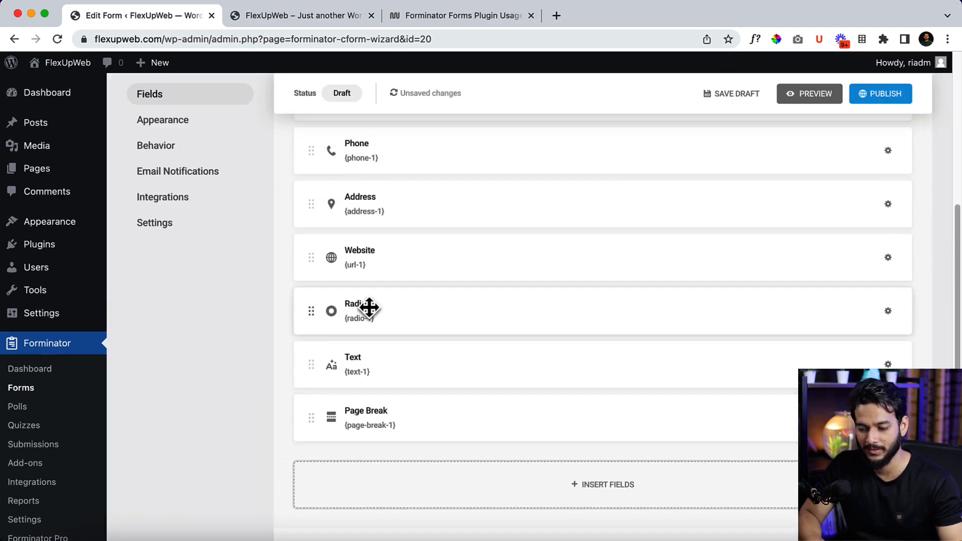
{"action": "scroll", "coordinate": [370, 307], "scroll_direction": "up", "scroll_amount": 1}
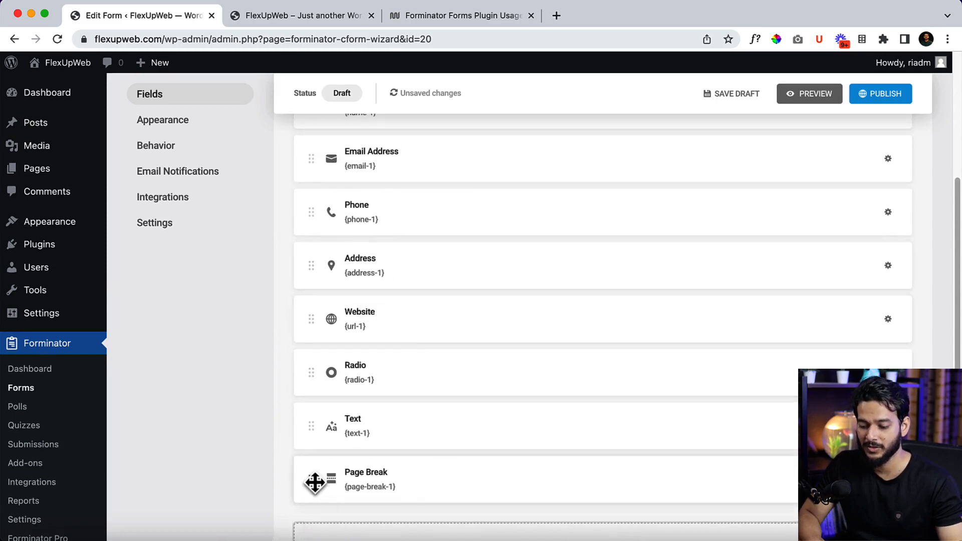
{"action": "left_click_drag", "start_coordinate": [313, 482], "coordinate": [308, 317]}
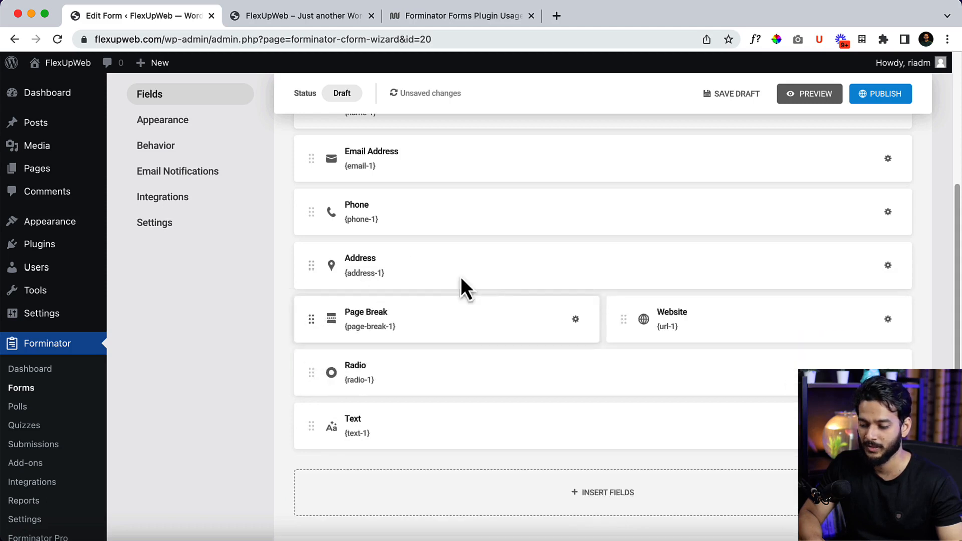
{"action": "left_click_drag", "start_coordinate": [624, 317], "coordinate": [457, 370]}
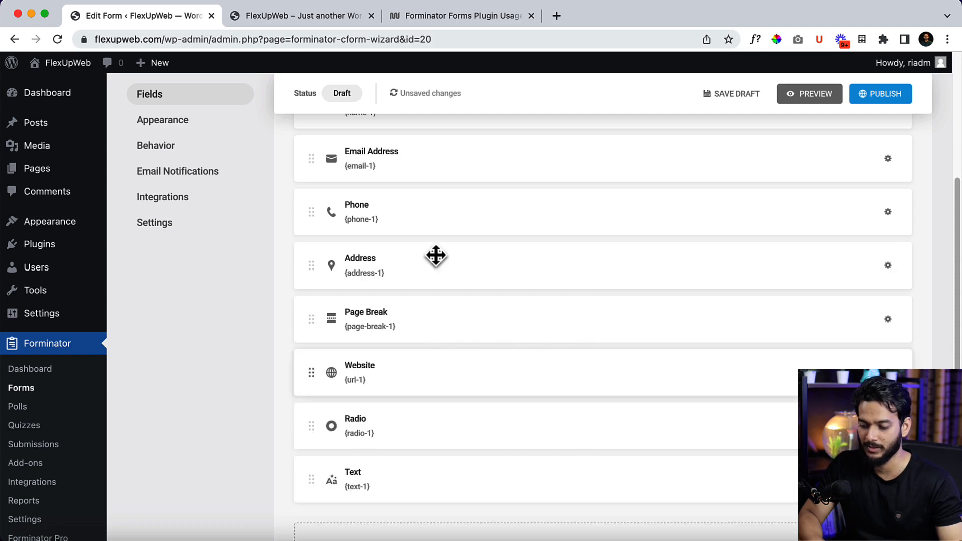
Step: Place the Email Address field beside the Name field so that both share one row
{"action": "scroll", "coordinate": [425, 309], "scroll_direction": "up", "scroll_amount": 3}
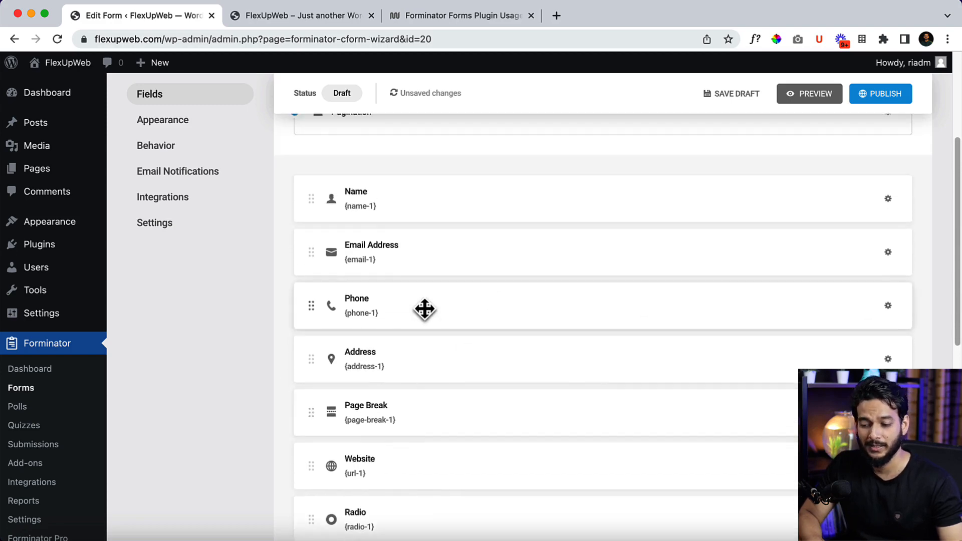
{"action": "mouse_move", "coordinate": [312, 202]}
{"action": "left_mouse_down"}
{"action": "mouse_move", "coordinate": [332, 202]}
{"action": "mouse_move", "coordinate": [314, 200]}
{"action": "left_mouse_up"}
{"action": "left_click_drag", "start_coordinate": [309, 255], "coordinate": [822, 206]}
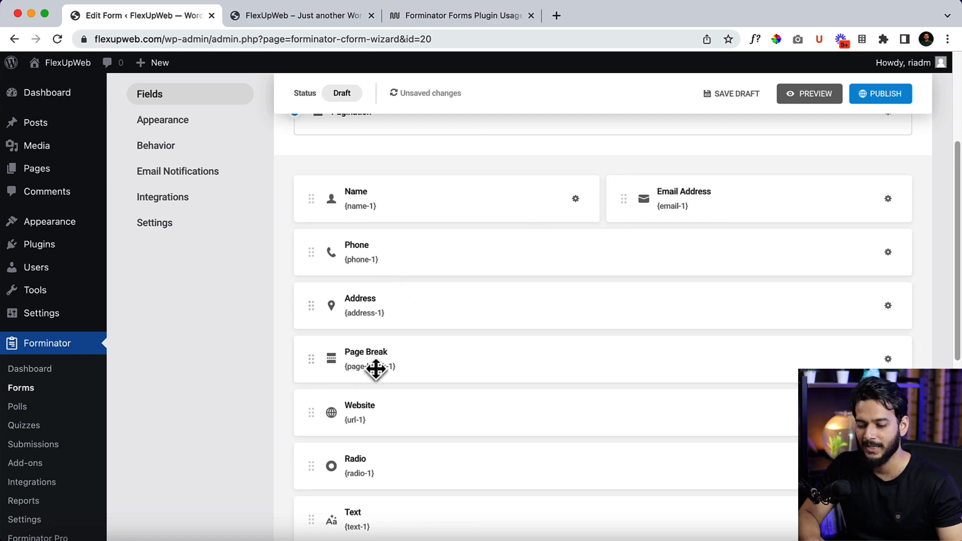
{"action": "scroll", "coordinate": [409, 367], "scroll_direction": "down", "scroll_amount": 1}
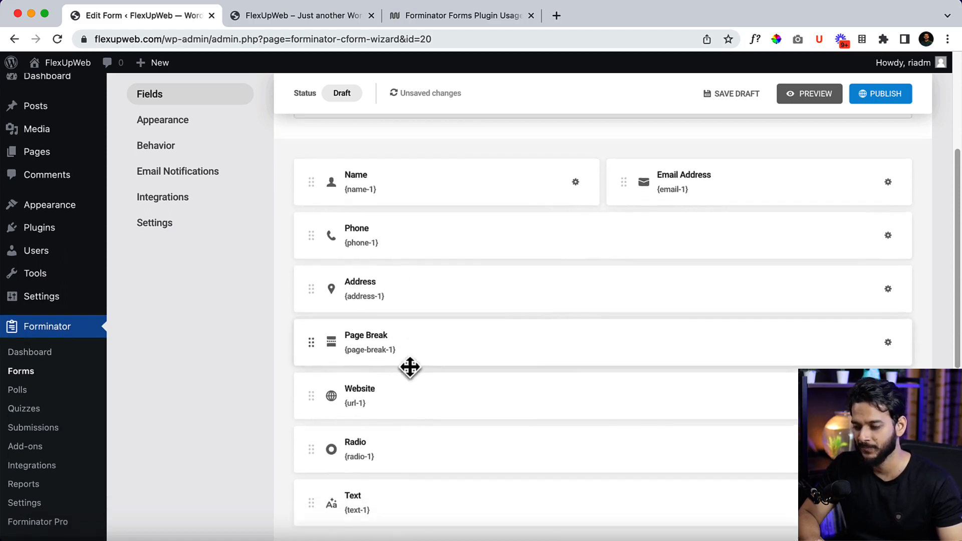
Step: Preview the paginated form, examine its progress steps and first-page layout, then close the preview and review the field list
{"action": "scroll", "coordinate": [409, 368], "scroll_direction": "up", "scroll_amount": 3}
{"action": "left_click", "coordinate": [815, 94]}
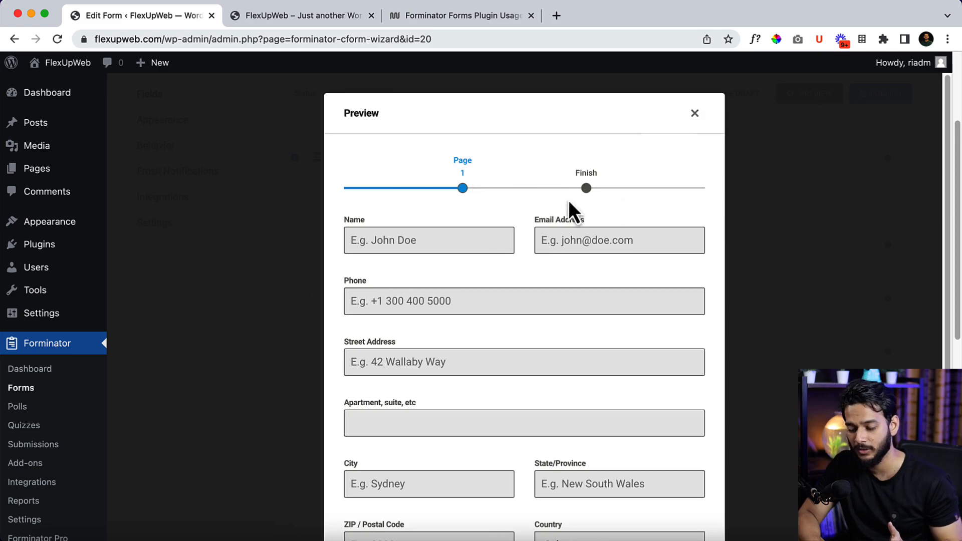
{"action": "scroll", "coordinate": [590, 195], "scroll_direction": "down", "scroll_amount": 1}
{"action": "scroll", "coordinate": [592, 200], "scroll_direction": "down", "scroll_amount": 2}
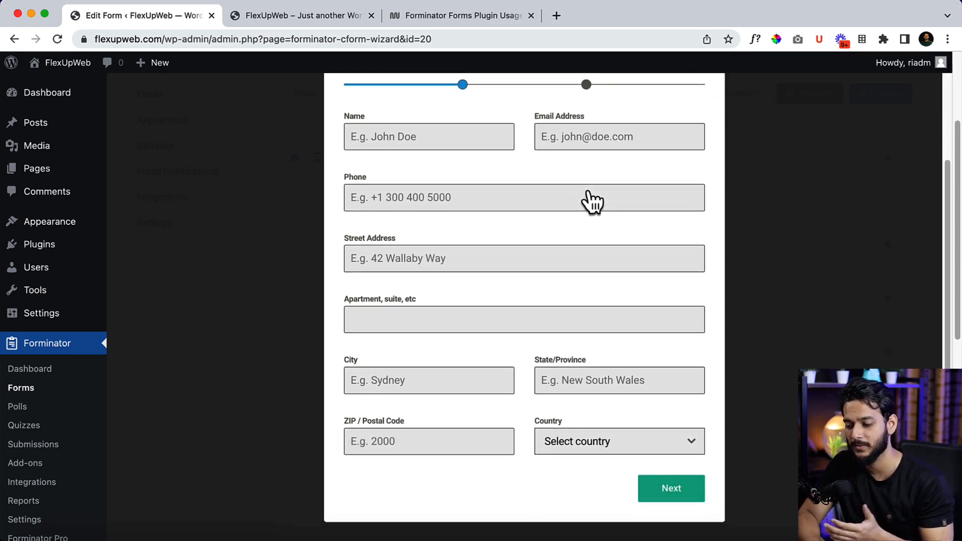
{"action": "left_click", "coordinate": [589, 193]}
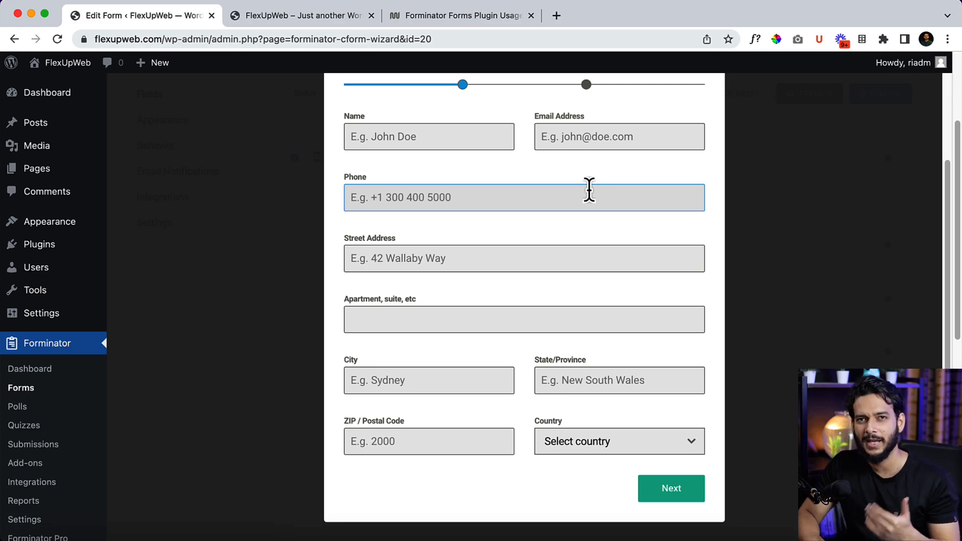
{"action": "scroll", "coordinate": [590, 193], "scroll_direction": "up", "scroll_amount": 2}
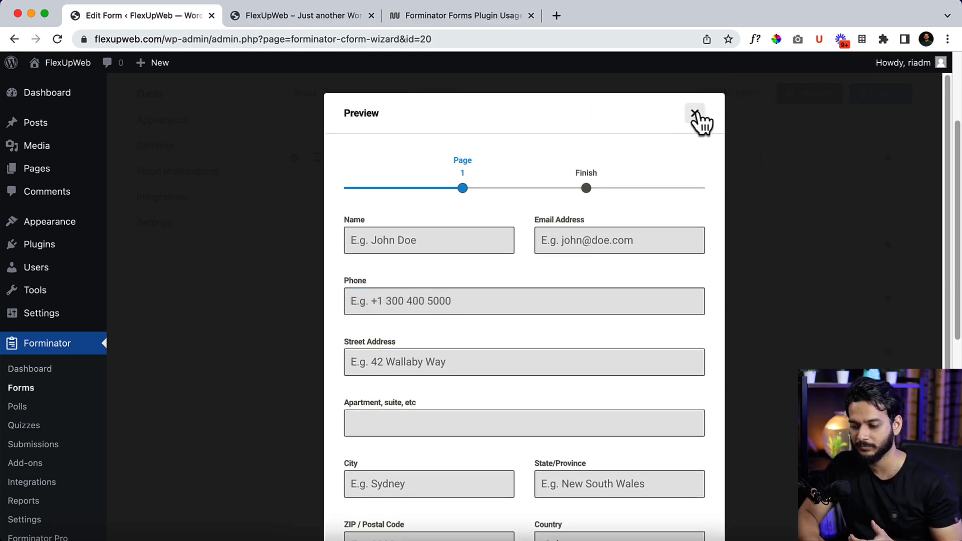
{"action": "left_click", "coordinate": [695, 124]}
{"action": "scroll", "coordinate": [467, 396], "scroll_direction": "down", "scroll_amount": 2}
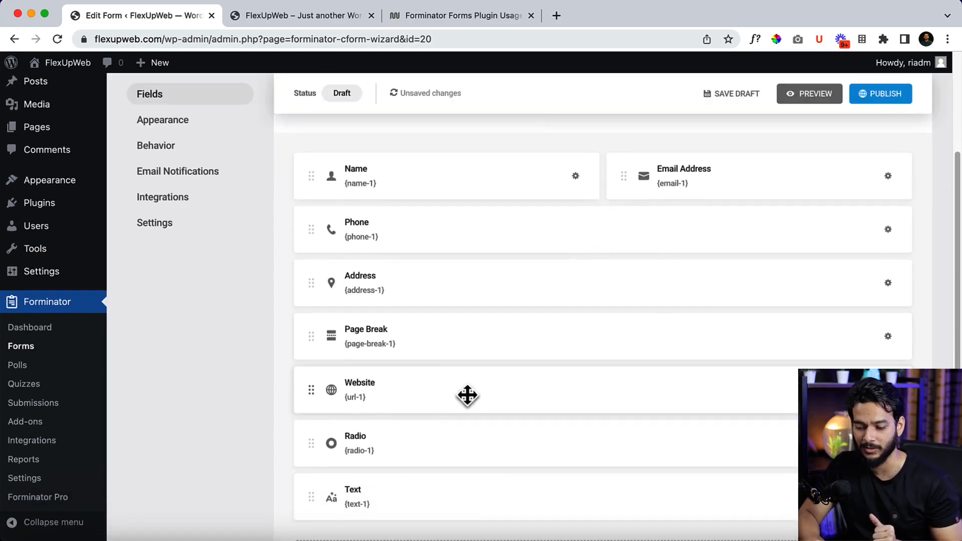
{"action": "scroll", "coordinate": [467, 395], "scroll_direction": "down", "scroll_amount": 1}
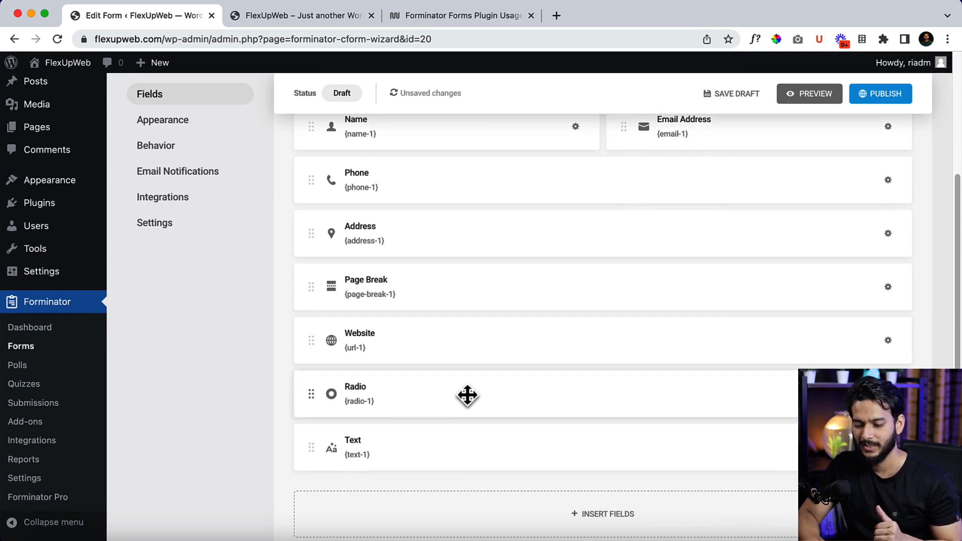
Step: Insert Calculations, Select and Datepicker fields at the end of the form
{"action": "scroll", "coordinate": [589, 529], "scroll_direction": "down", "scroll_amount": 2}
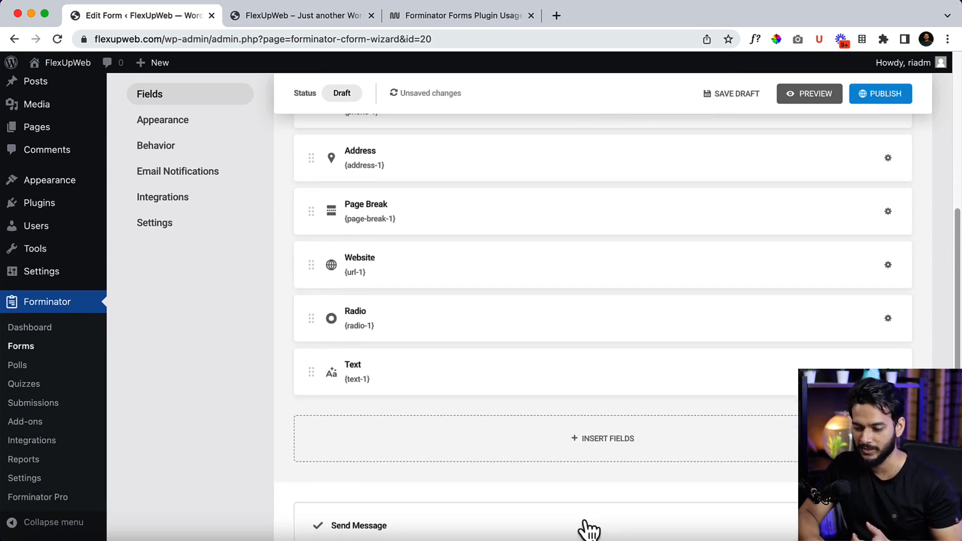
{"action": "left_click", "coordinate": [610, 450]}
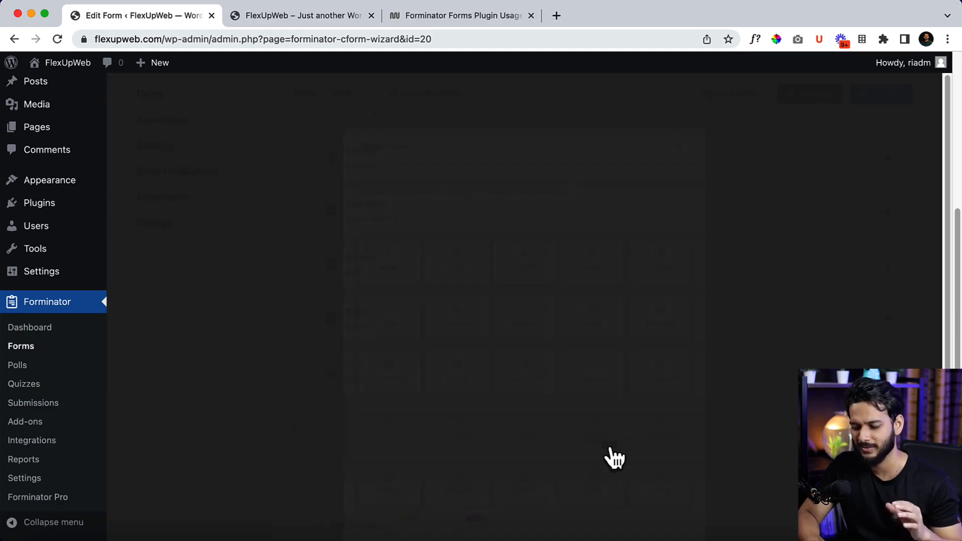
{"action": "scroll", "coordinate": [616, 455], "scroll_direction": "down", "scroll_amount": 2}
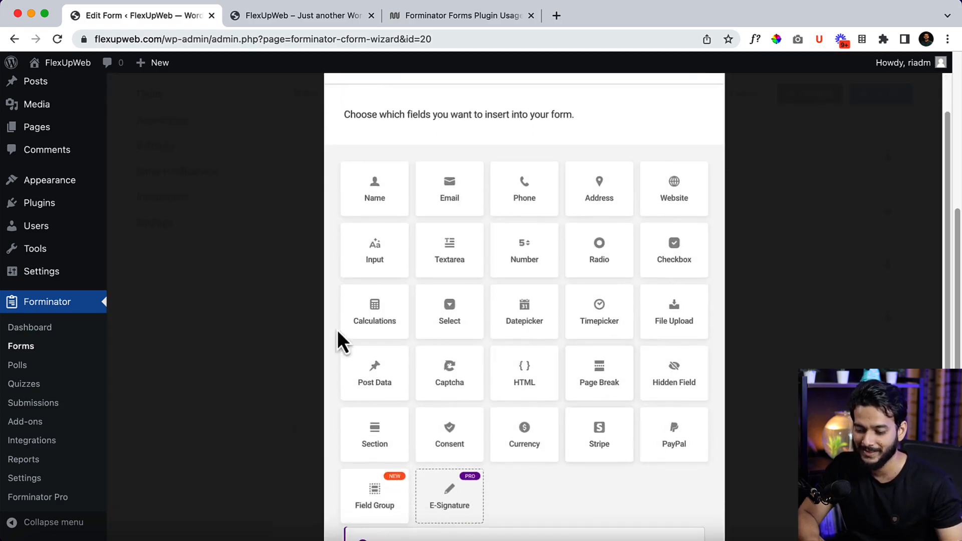
{"action": "left_click", "coordinate": [366, 308]}
{"action": "left_click", "coordinate": [461, 320]}
{"action": "left_click", "coordinate": [529, 322]}
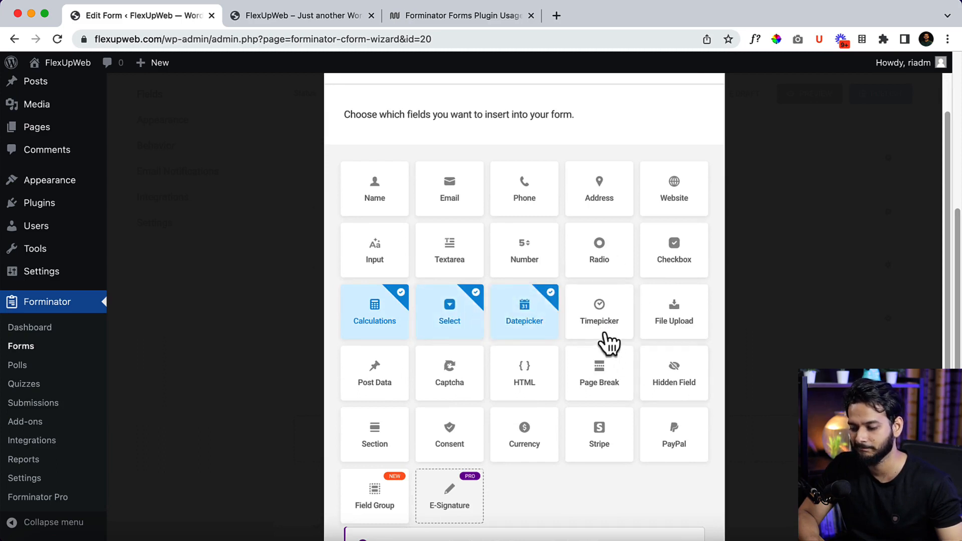
{"action": "scroll", "coordinate": [600, 346], "scroll_direction": "down", "scroll_amount": 3}
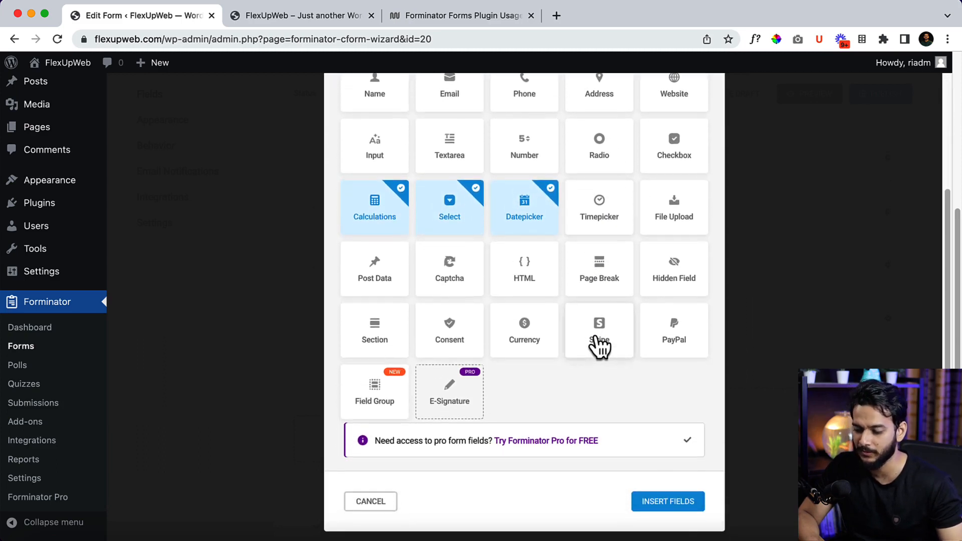
{"action": "left_click", "coordinate": [671, 509]}
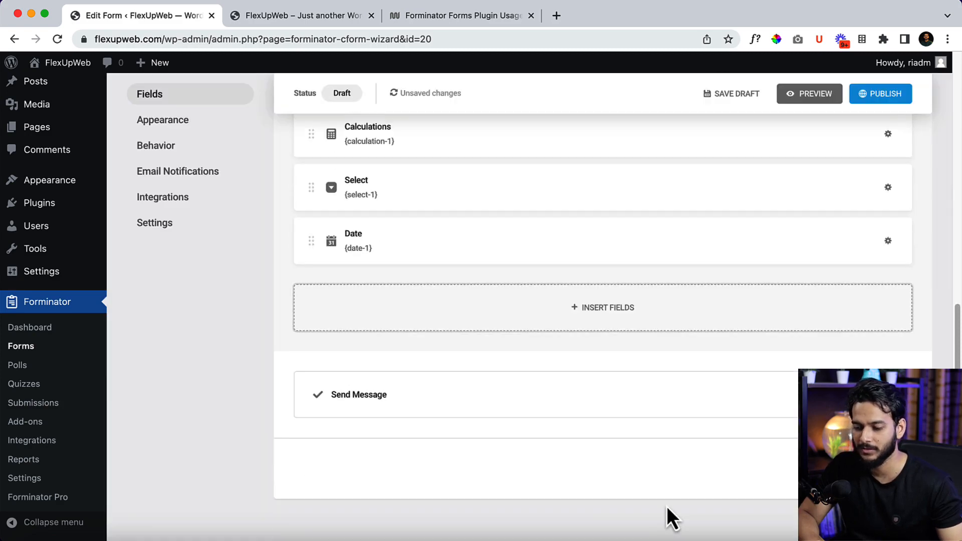
Step: Duplicate the Page Break and place the copy between Text and Calculations, keeping each of these fields on its own row
{"action": "scroll", "coordinate": [669, 514], "scroll_direction": "up", "scroll_amount": 5}
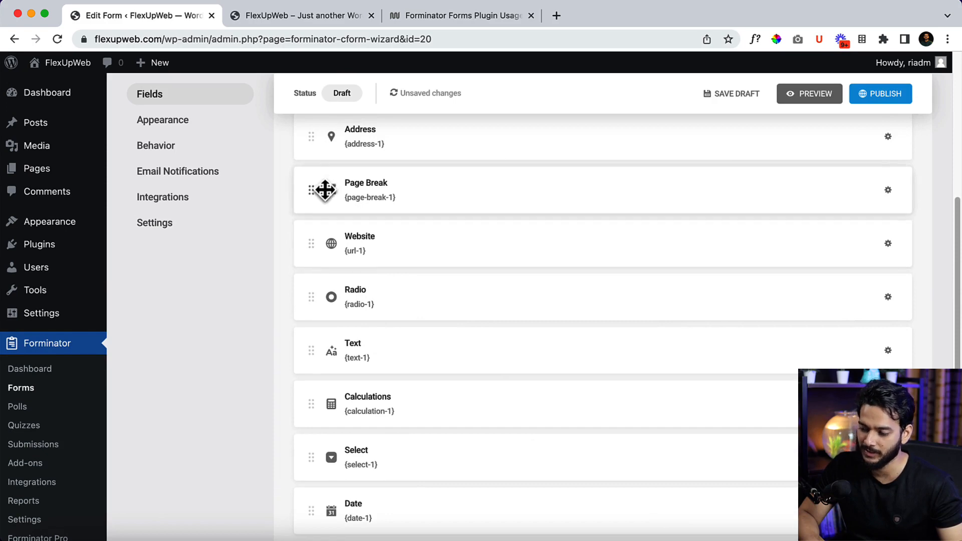
{"action": "left_click", "coordinate": [888, 191]}
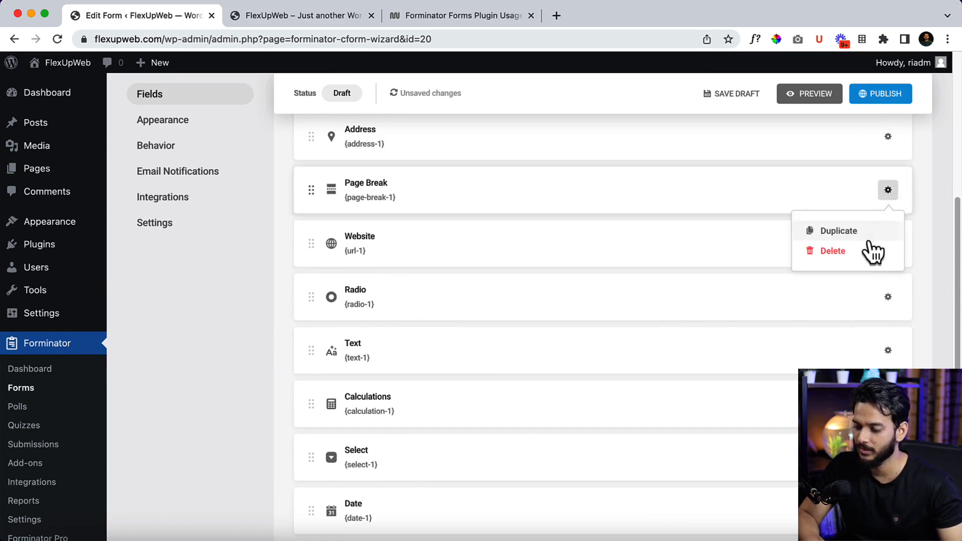
{"action": "left_click", "coordinate": [839, 231]}
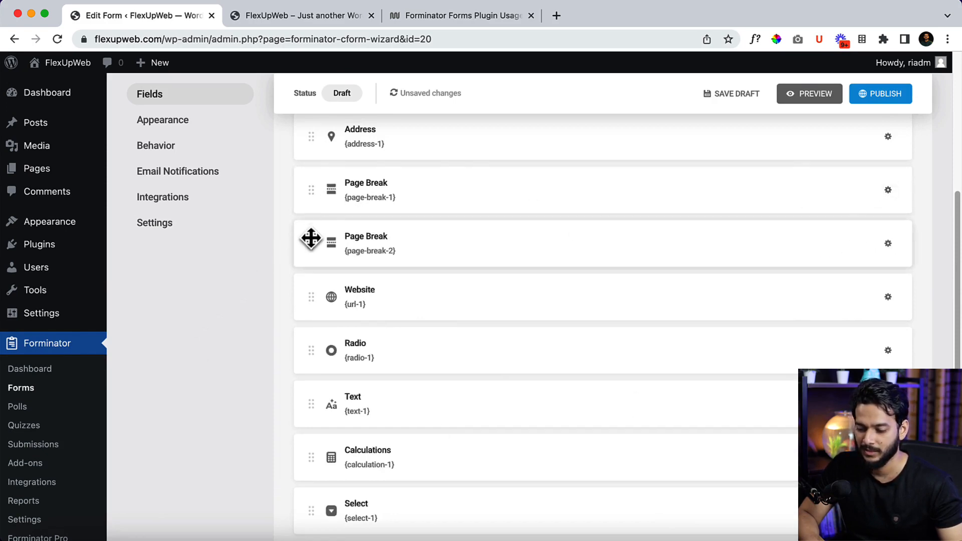
{"action": "left_click_drag", "start_coordinate": [311, 239], "coordinate": [366, 429]}
{"action": "scroll", "coordinate": [366, 429], "scroll_direction": "down", "scroll_amount": 3}
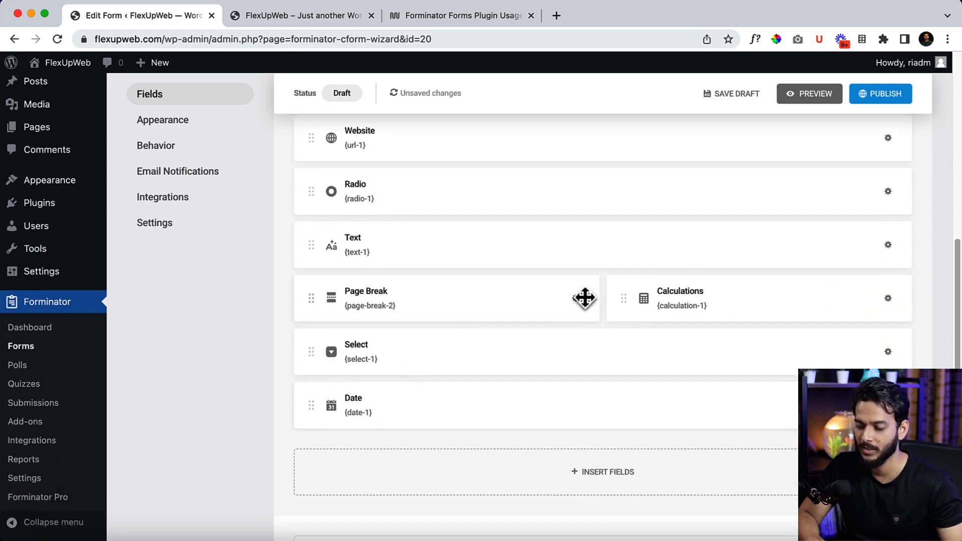
{"action": "left_click_drag", "start_coordinate": [627, 302], "coordinate": [462, 330]}
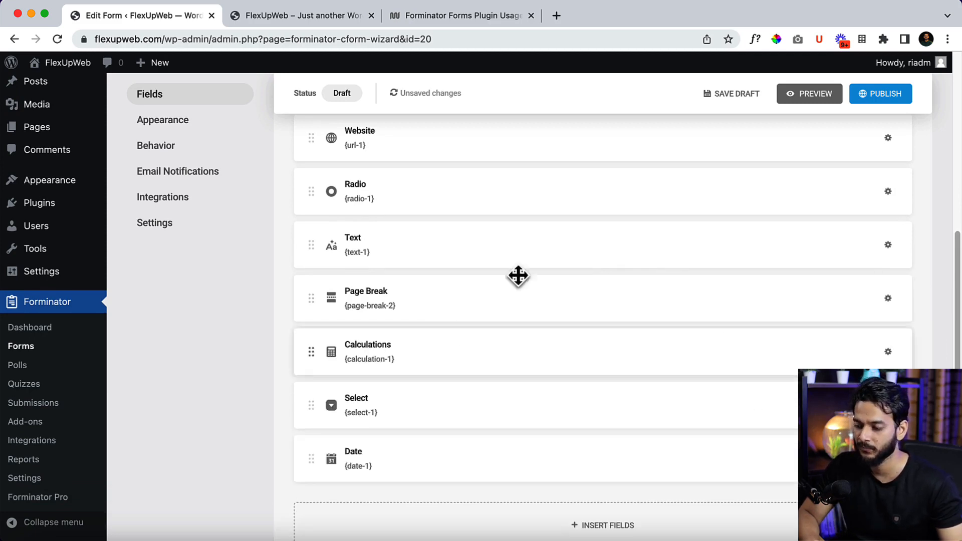
Step: Preview the form, examine the fields on Page 1, Page 2 and Finish using the progress steps, then close the preview
{"action": "left_click", "coordinate": [820, 93]}
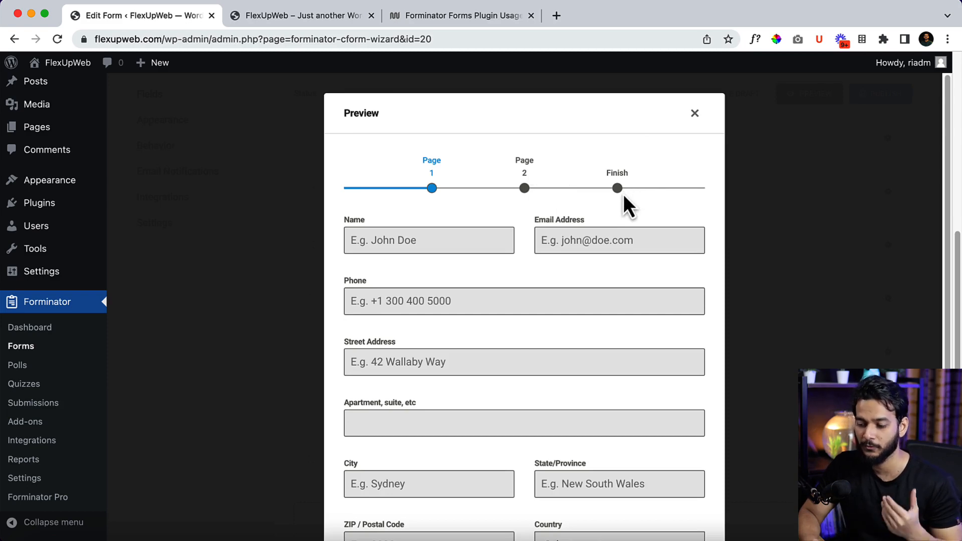
{"action": "scroll", "coordinate": [623, 194], "scroll_direction": "down", "scroll_amount": 2}
{"action": "scroll", "coordinate": [623, 194], "scroll_direction": "up", "scroll_amount": 2}
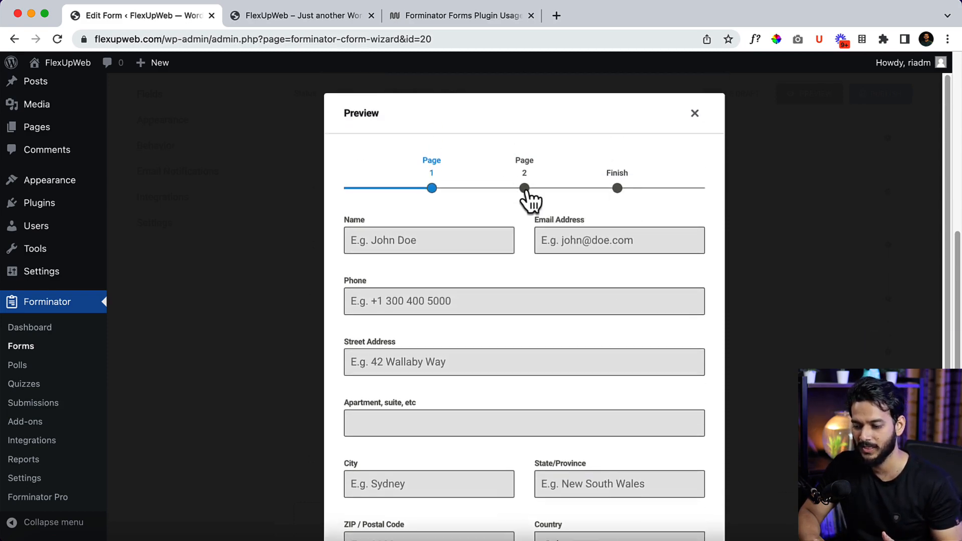
{"action": "left_click", "coordinate": [526, 190]}
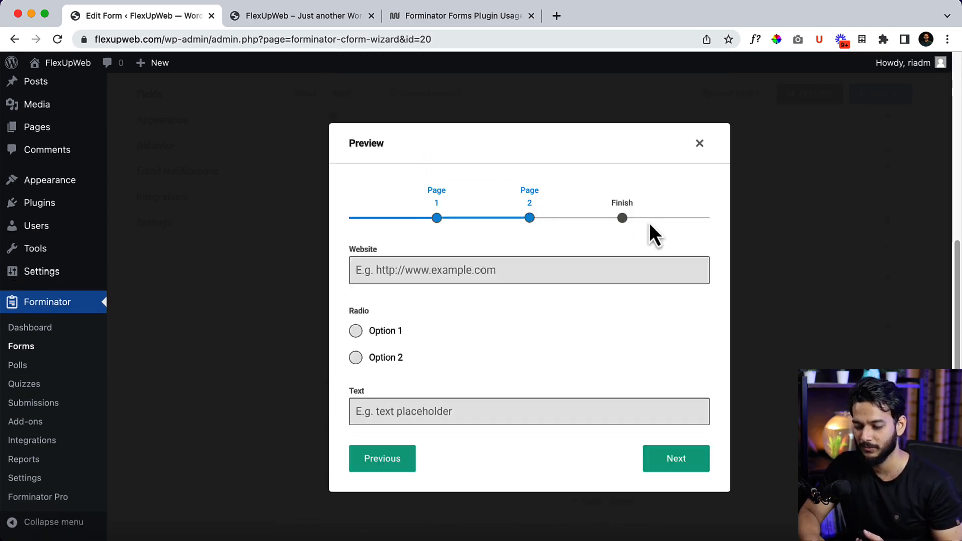
{"action": "left_click", "coordinate": [622, 220]}
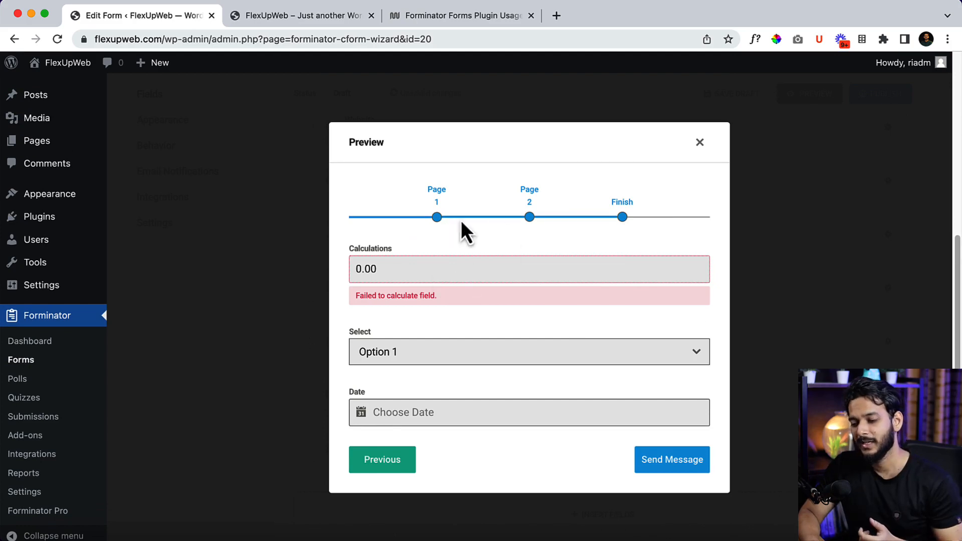
{"action": "left_click", "coordinate": [529, 217]}
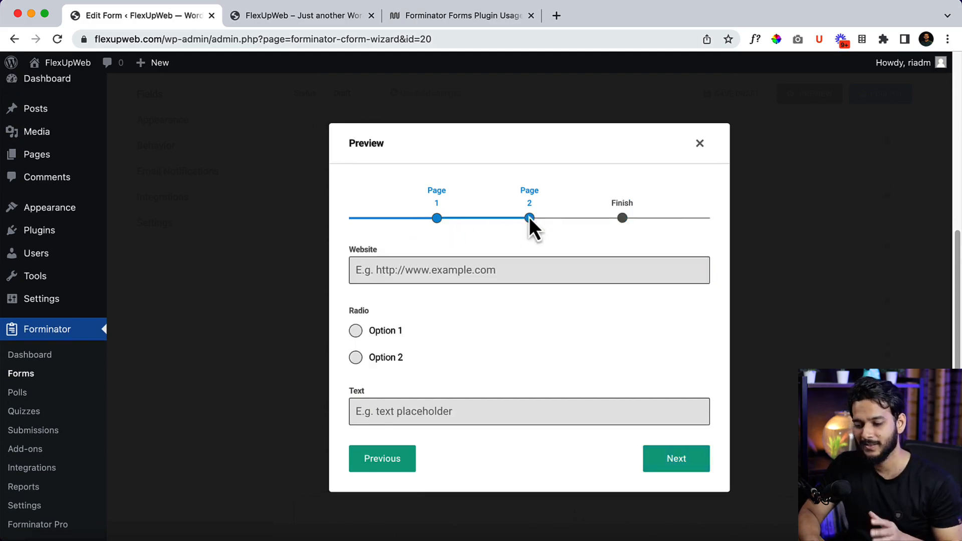
{"action": "left_click", "coordinate": [437, 218]}
{"action": "left_click", "coordinate": [692, 115]}
Step: In the form's Pagination labels, rename Page 1 as Basic and Page 2 as Pro
{"action": "scroll", "coordinate": [586, 380], "scroll_direction": "down", "scroll_amount": 3}
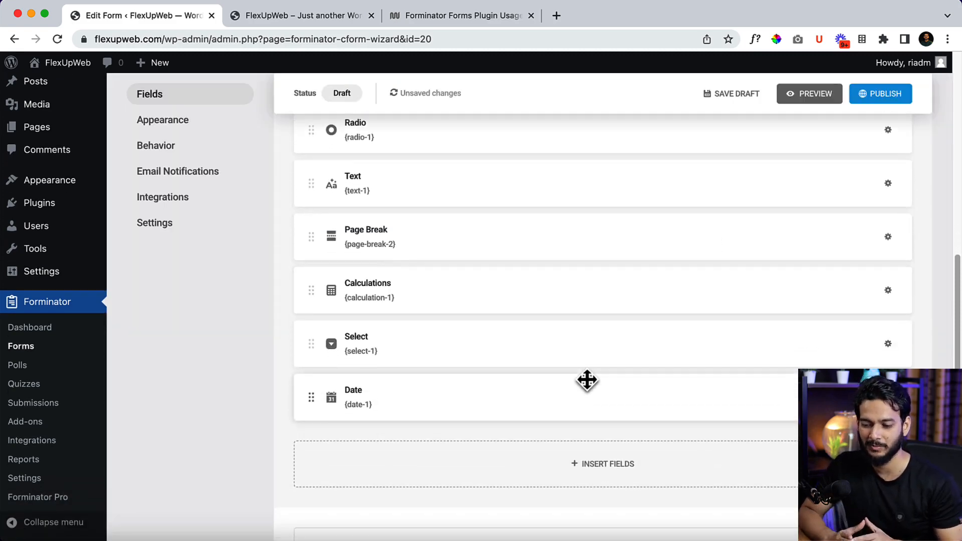
{"action": "scroll", "coordinate": [587, 380], "scroll_direction": "up", "scroll_amount": 3}
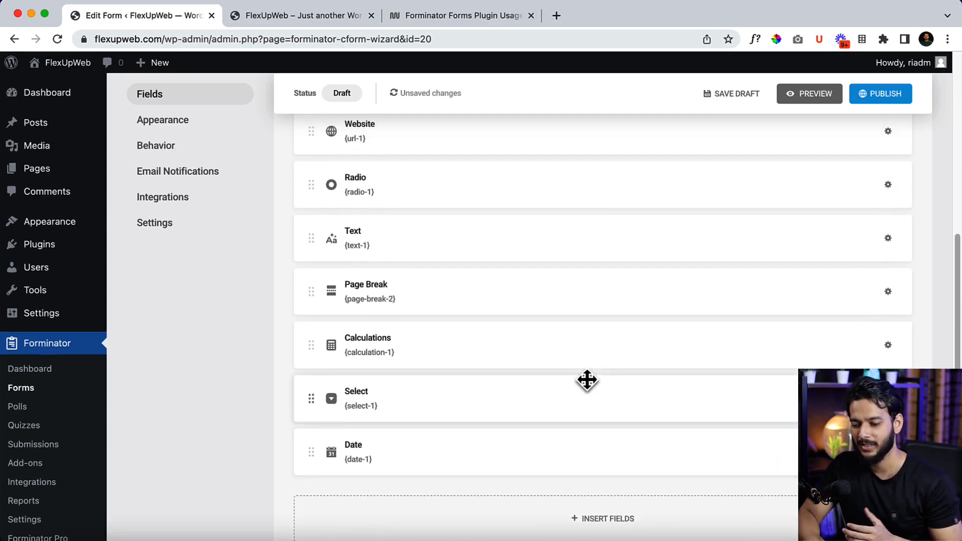
{"action": "scroll", "coordinate": [587, 380], "scroll_direction": "up", "scroll_amount": 4}
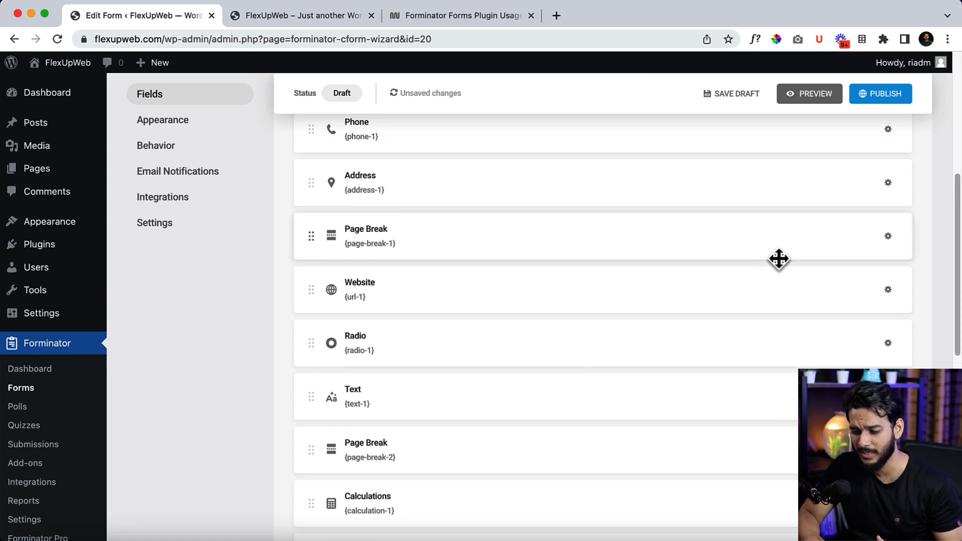
{"action": "scroll", "coordinate": [847, 221], "scroll_direction": "up", "scroll_amount": 1}
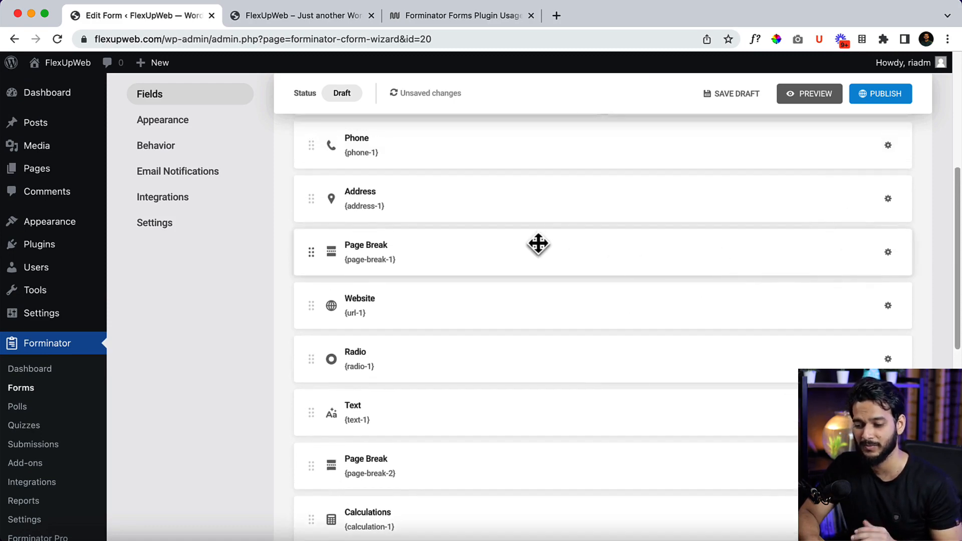
{"action": "scroll", "coordinate": [423, 264], "scroll_direction": "up", "scroll_amount": 10}
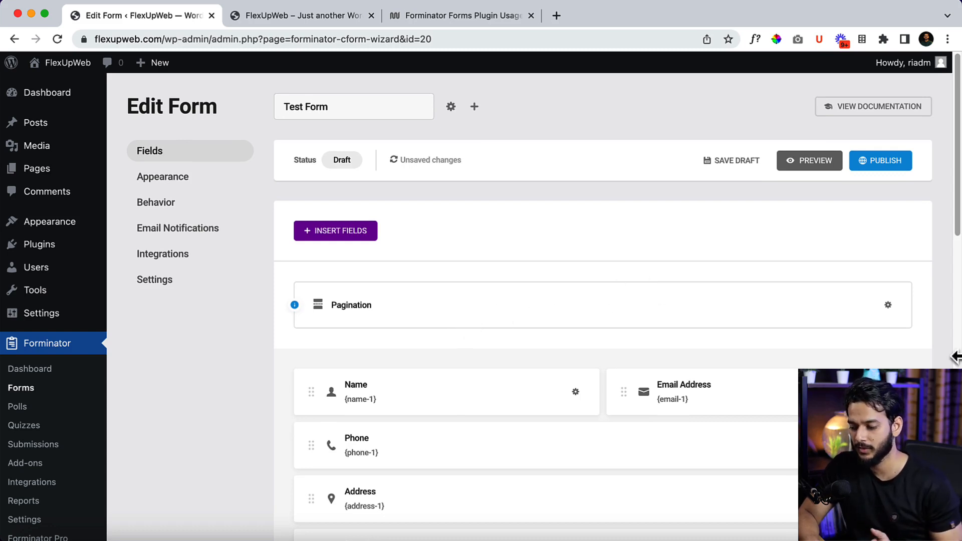
{"action": "left_click", "coordinate": [357, 312]}
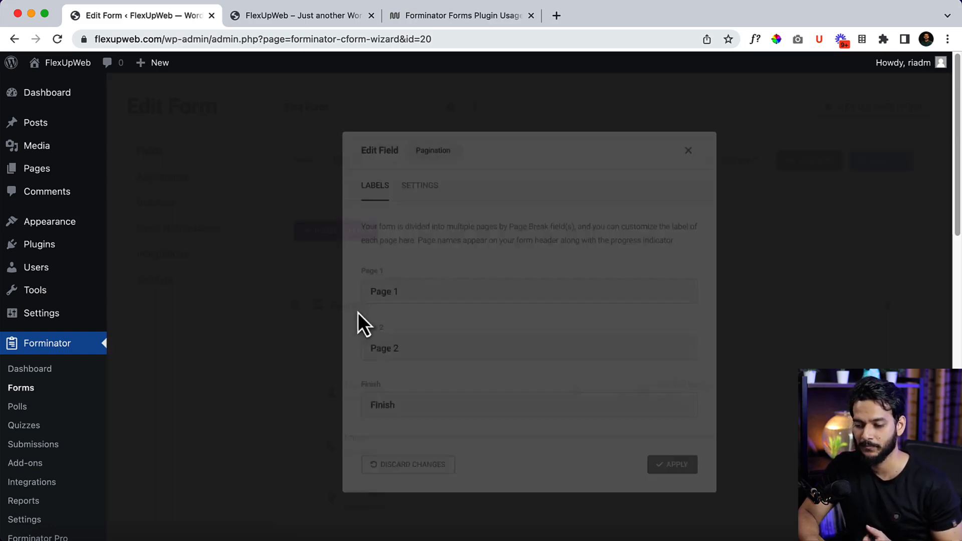
{"action": "double_click", "coordinate": [406, 289]}
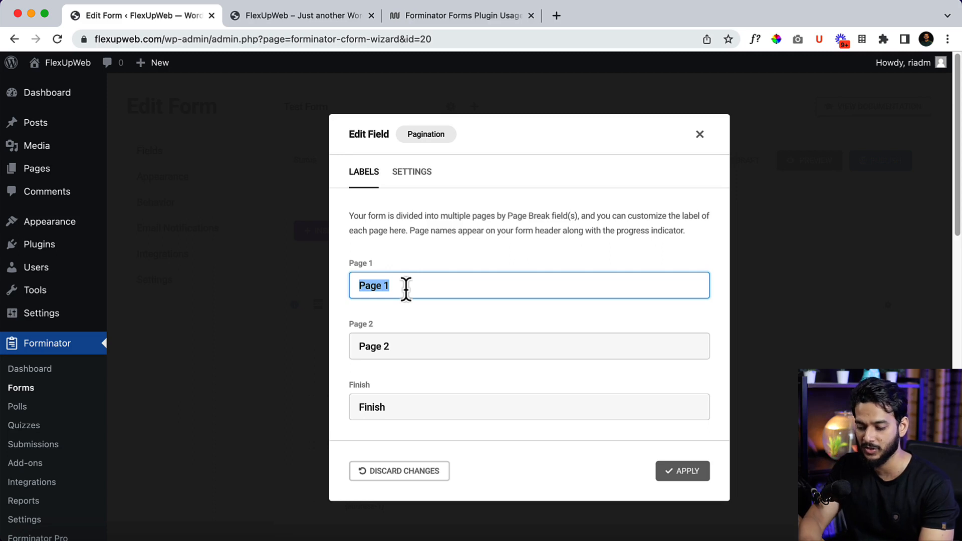
{"action": "type", "text": "Basic"}
{"action": "key", "text": "Tab"}
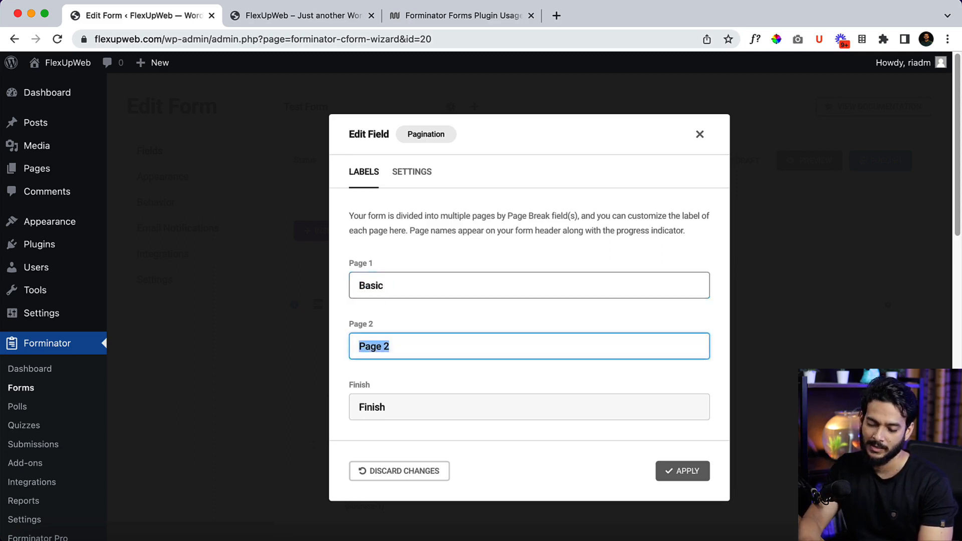
{"action": "type", "text": "Pro"}
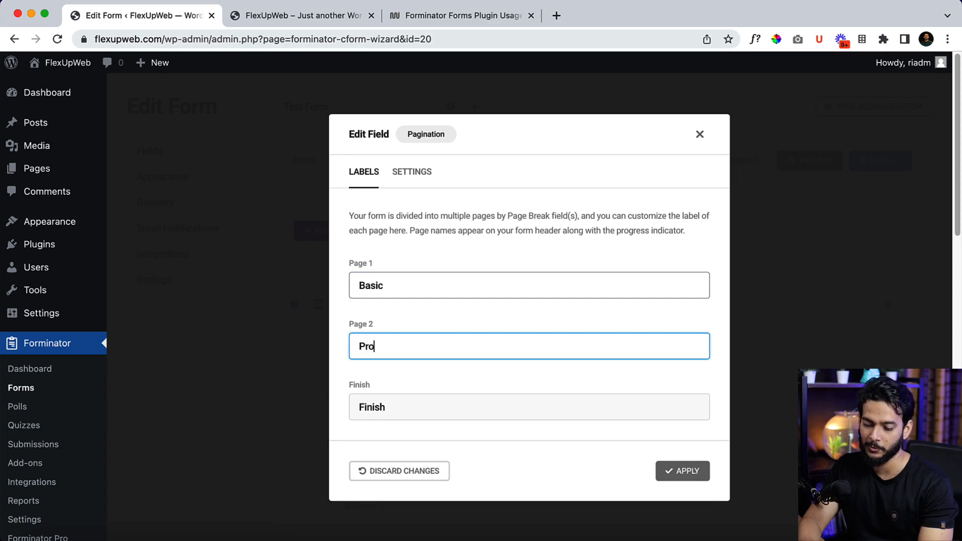
{"action": "key", "text": "Tab"}
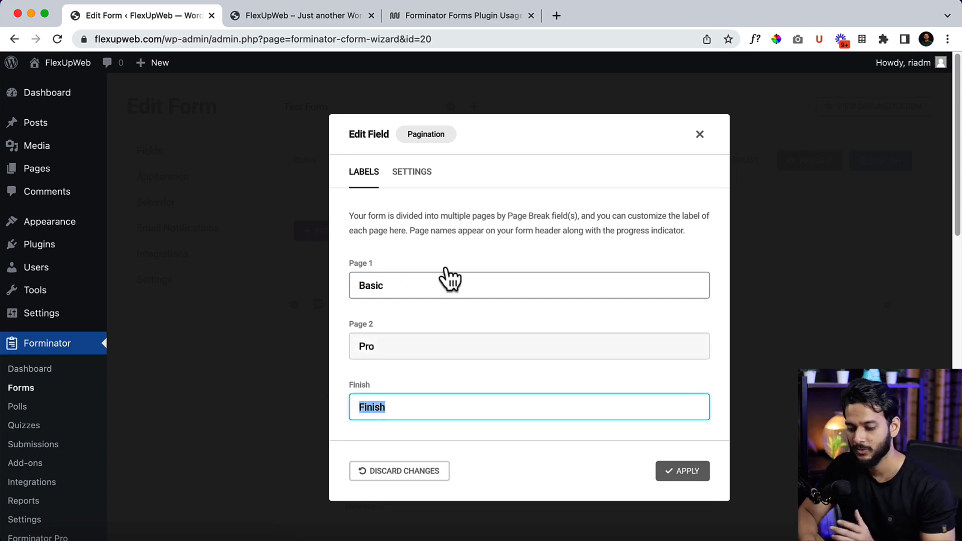
{"action": "left_click", "coordinate": [409, 320]}
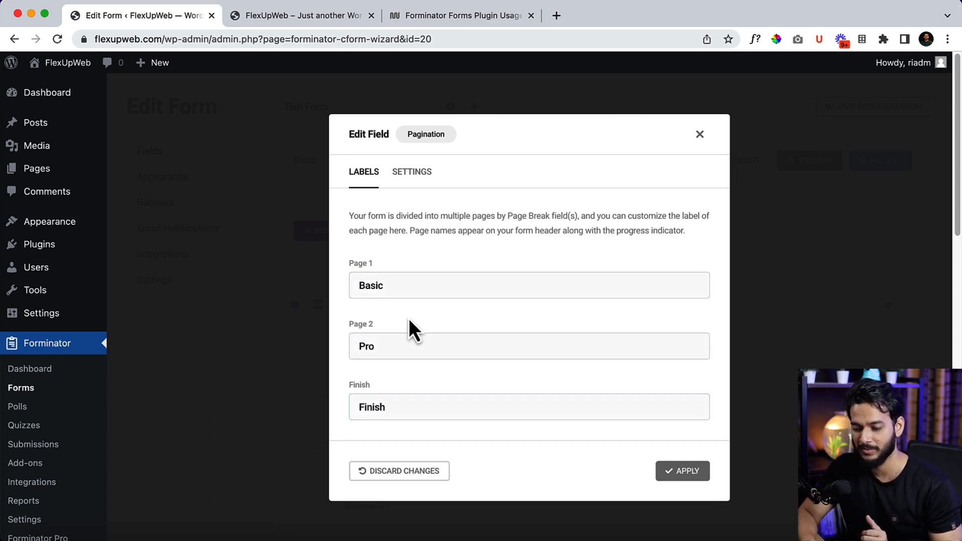
Step: Set the pagination's progress indicator style to Progress Bar
{"action": "left_click", "coordinate": [406, 172]}
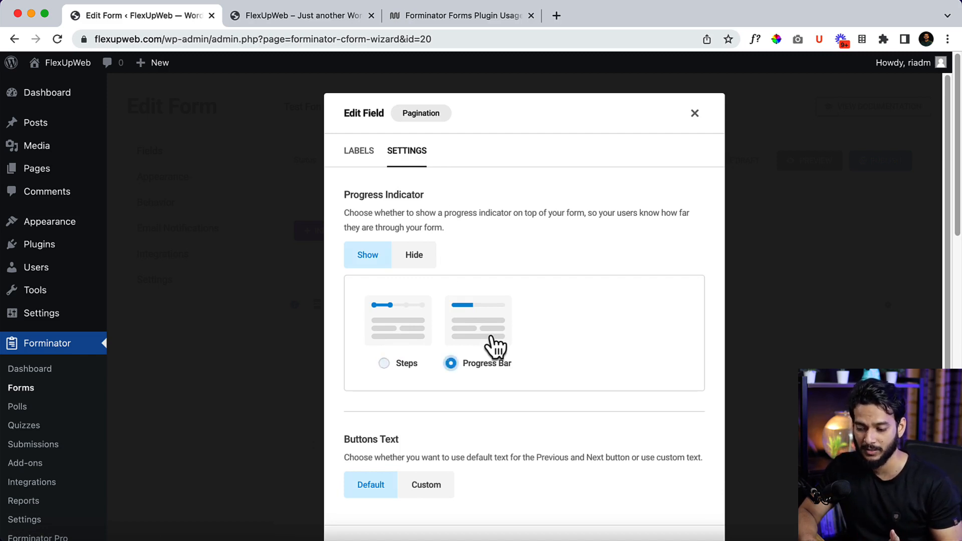
{"action": "scroll", "coordinate": [496, 345], "scroll_direction": "down", "scroll_amount": 3}
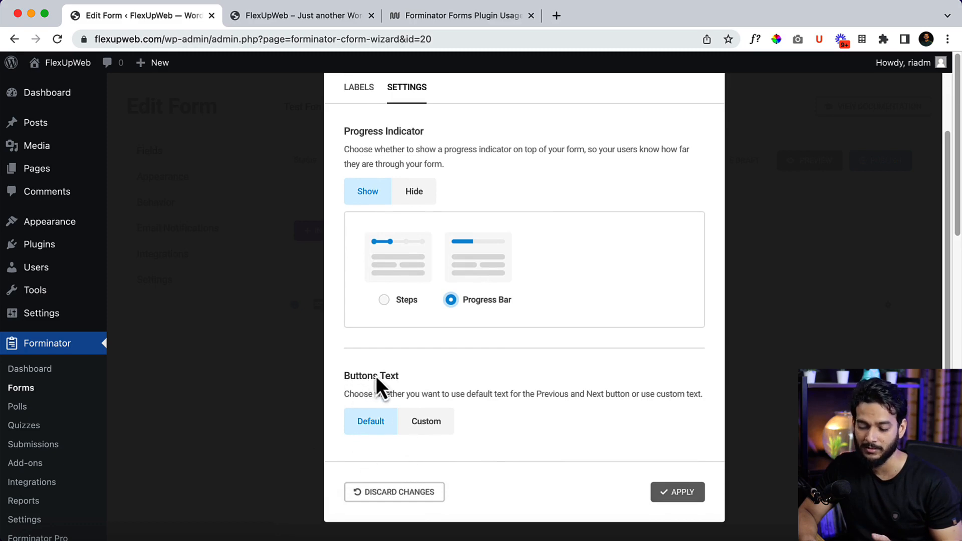
Step: Try custom text for the pagination's Previous and Next buttons, examine the per-page options, then switch back to the default text
{"action": "left_click", "coordinate": [422, 423]}
{"action": "scroll", "coordinate": [426, 431], "scroll_direction": "down", "scroll_amount": 8}
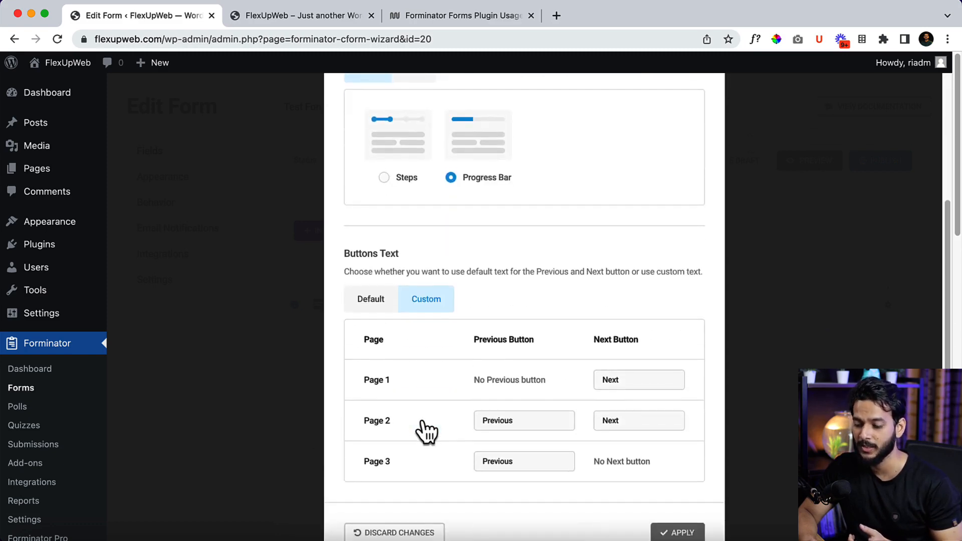
{"action": "left_click", "coordinate": [622, 340]}
{"action": "scroll", "coordinate": [621, 341], "scroll_direction": "down", "scroll_amount": 1}
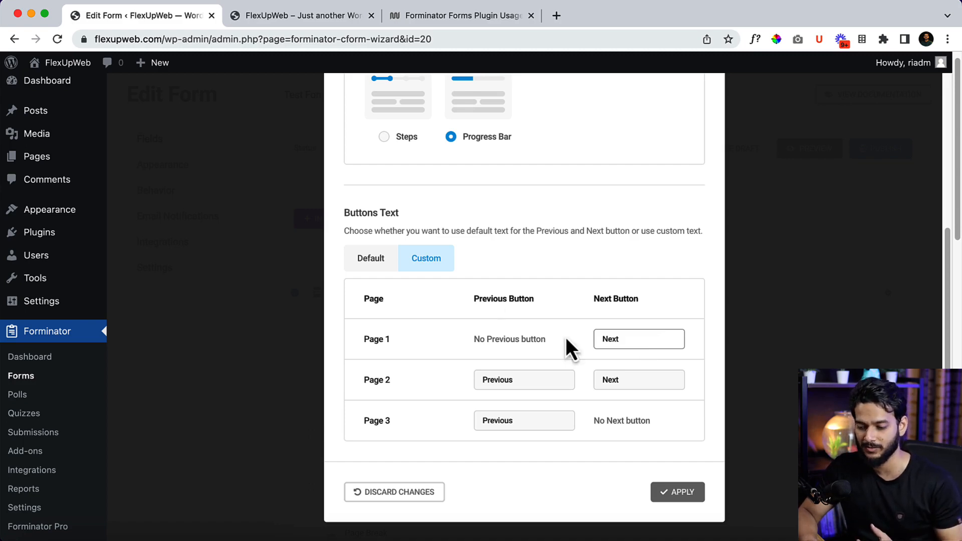
{"action": "left_click", "coordinate": [387, 266]}
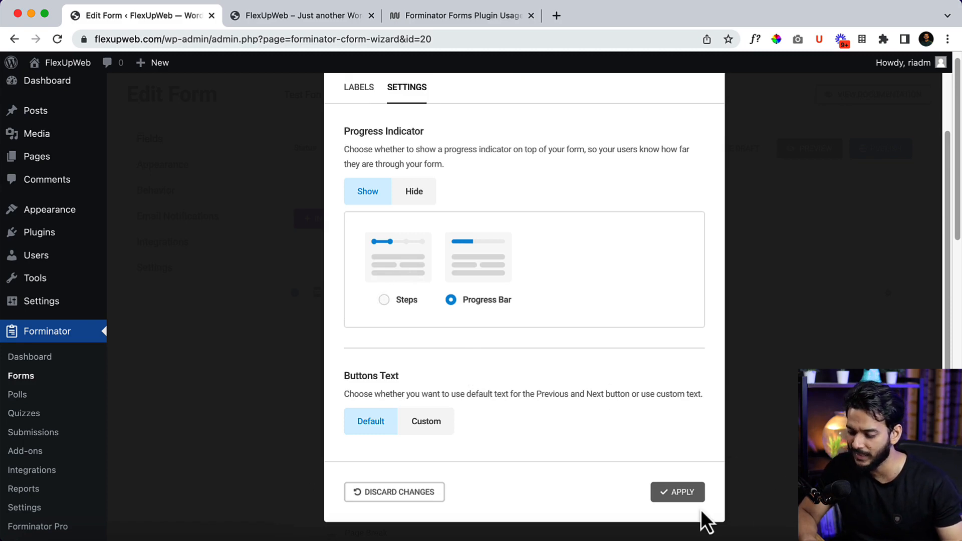
Step: Apply the pagination changes and look over the form's field list
{"action": "left_click", "coordinate": [682, 493]}
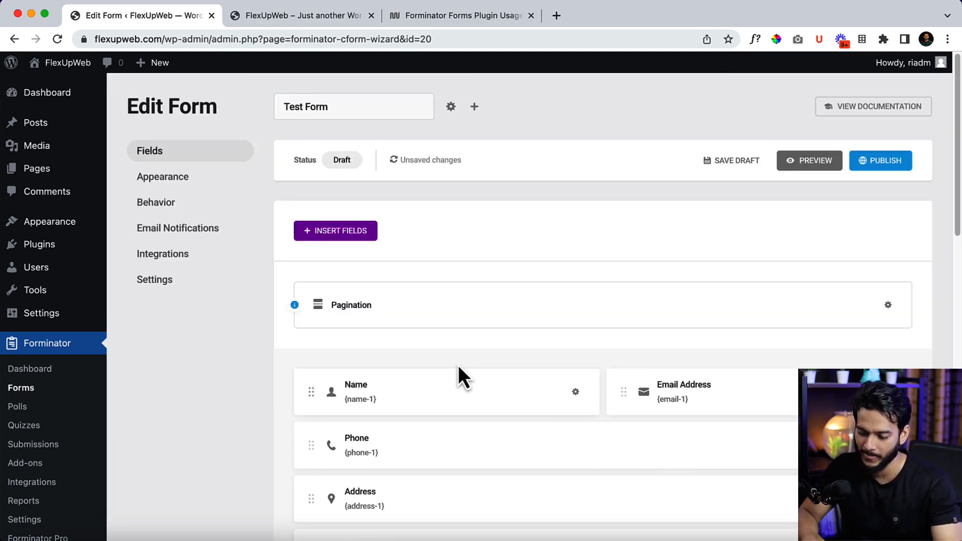
{"action": "scroll", "coordinate": [459, 364], "scroll_direction": "down", "scroll_amount": 5}
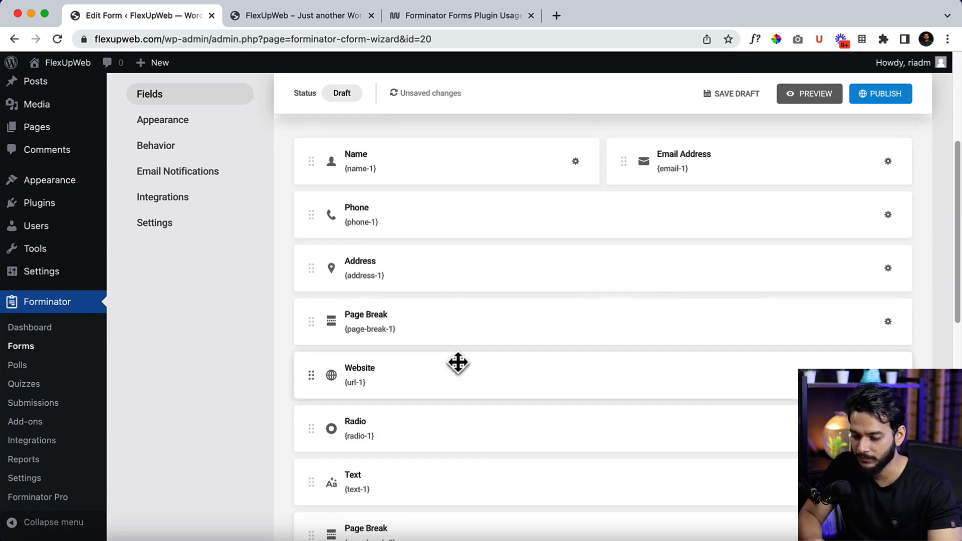
{"action": "scroll", "coordinate": [600, 318], "scroll_direction": "down", "scroll_amount": 2}
{"action": "scroll", "coordinate": [599, 318], "scroll_direction": "up", "scroll_amount": 2}
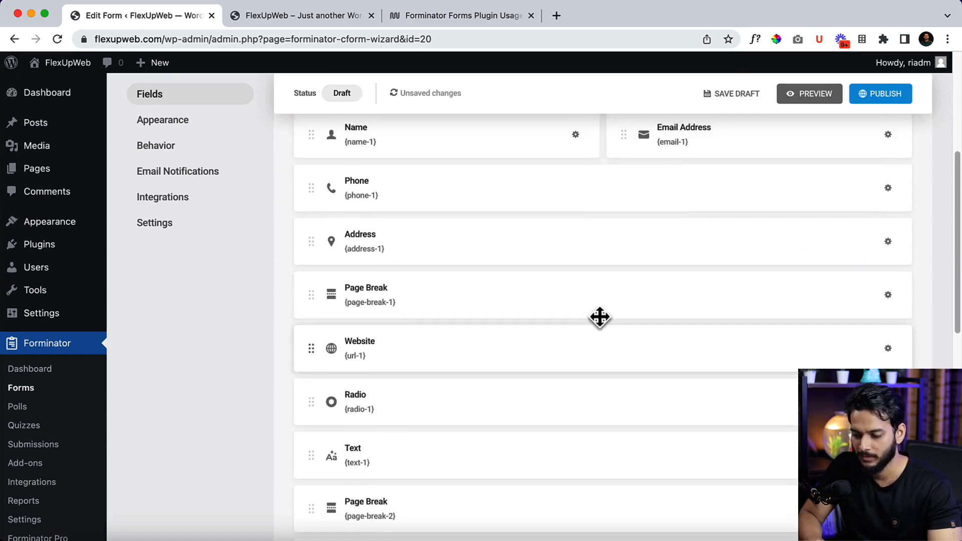
Step: Look through the form's field list and examine the label options of the Radio and Phone fields
{"action": "scroll", "coordinate": [600, 317], "scroll_direction": "down", "scroll_amount": 4}
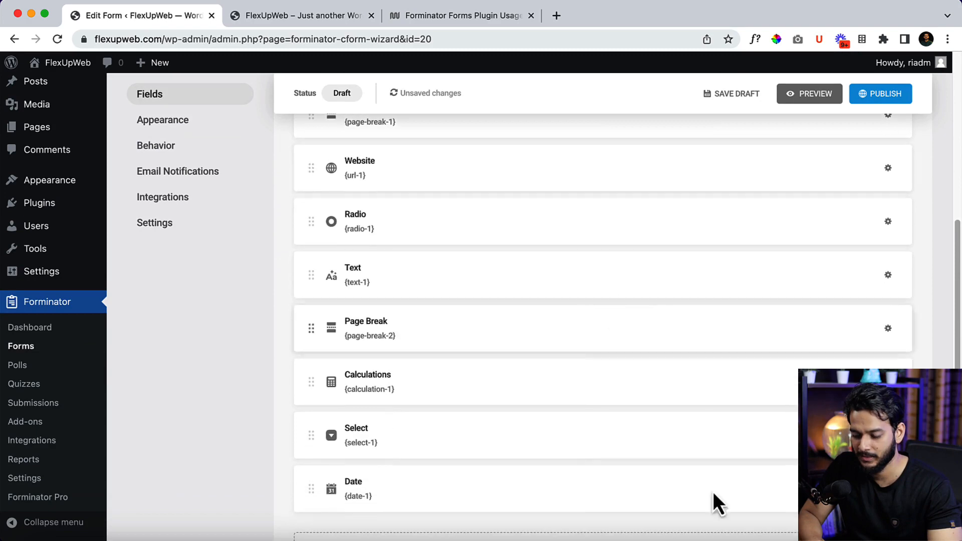
{"action": "scroll", "coordinate": [479, 369], "scroll_direction": "up", "scroll_amount": 2}
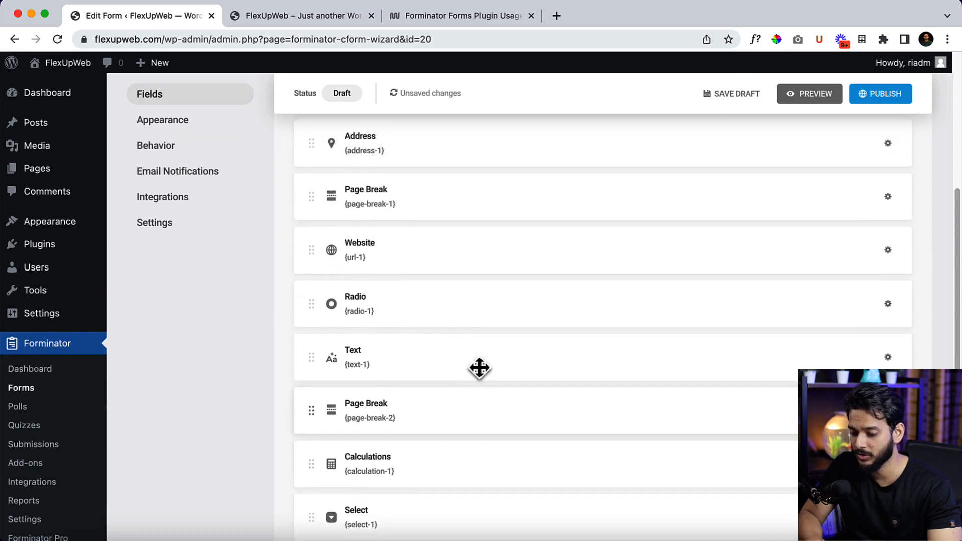
{"action": "left_click", "coordinate": [357, 303]}
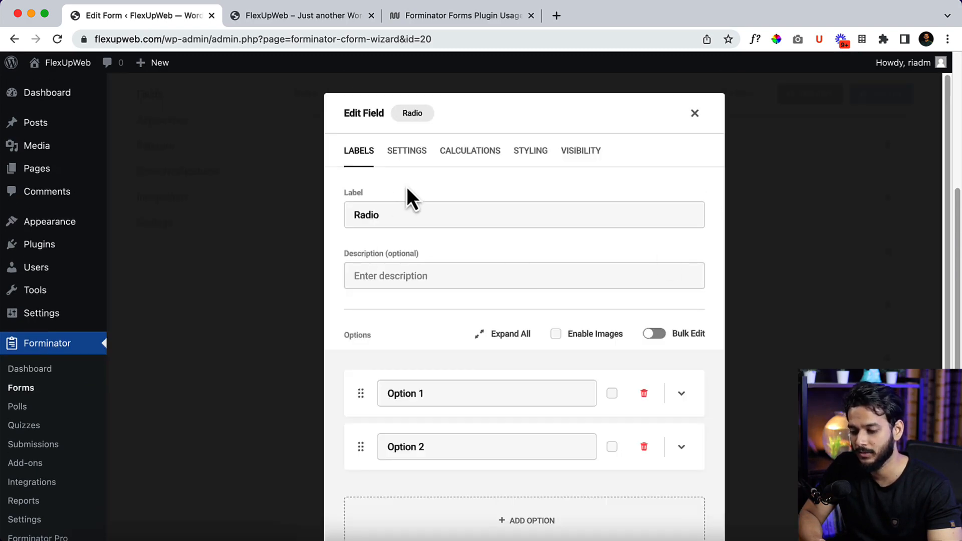
{"action": "left_click", "coordinate": [696, 114]}
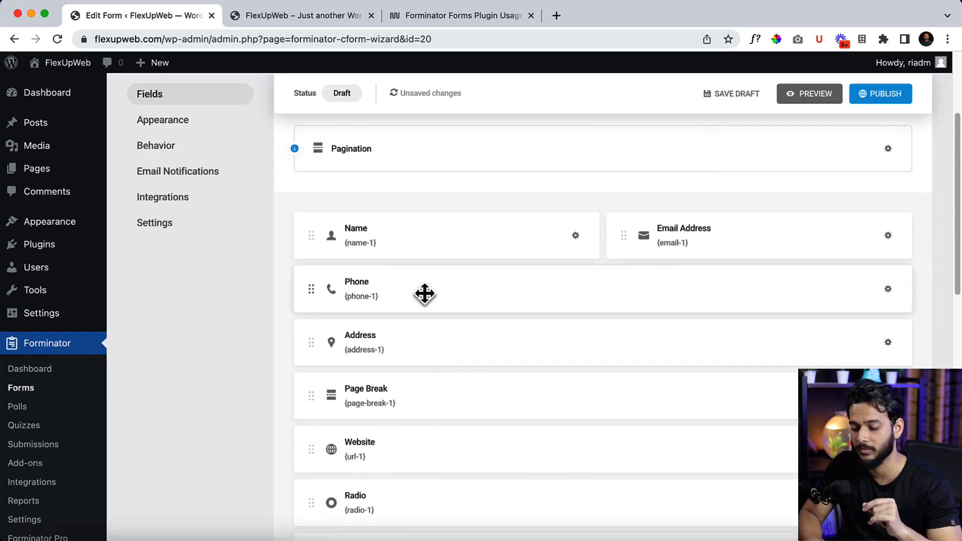
{"action": "left_click", "coordinate": [425, 293]}
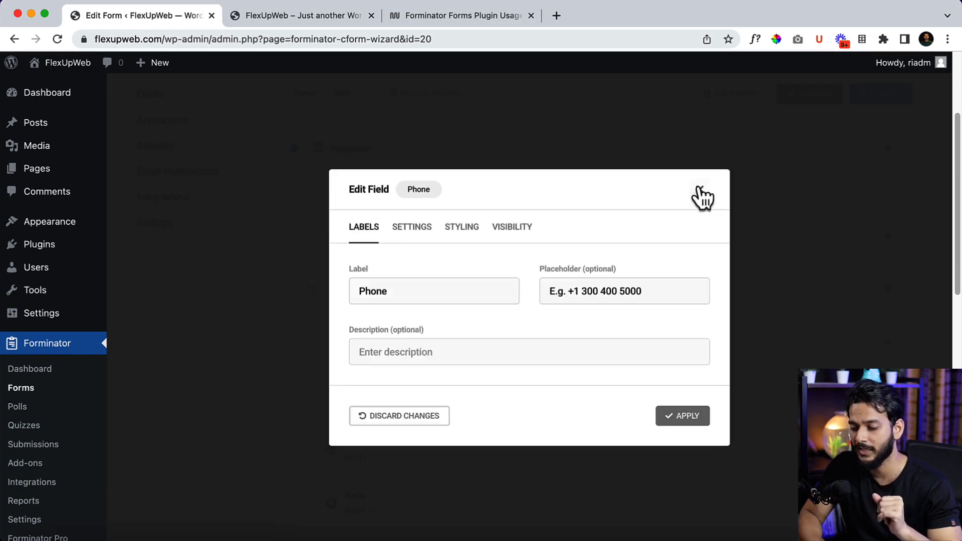
{"action": "left_click", "coordinate": [700, 191]}
Step: Open the Name field and examine its settings, styling and visibility options, ending on its label options
{"action": "left_click", "coordinate": [399, 243]}
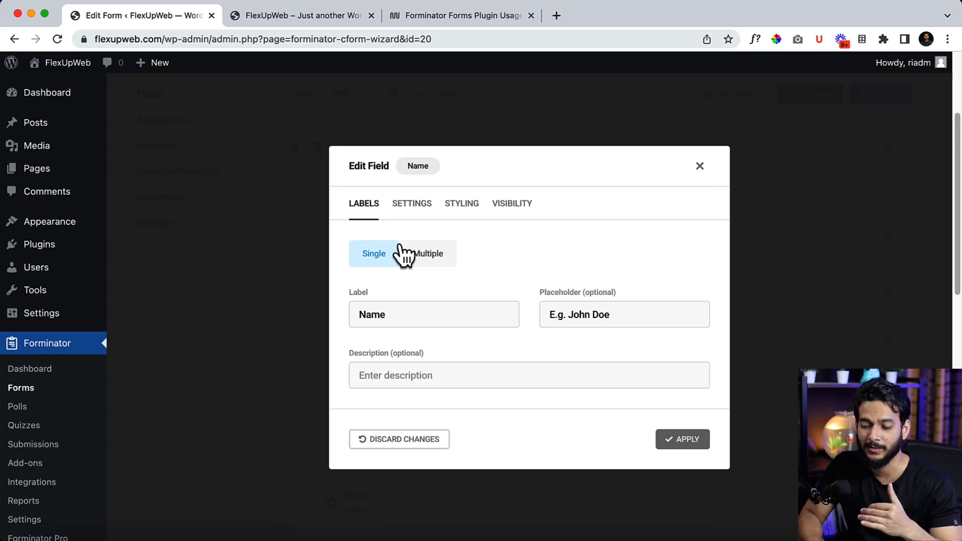
{"action": "left_click", "coordinate": [408, 204]}
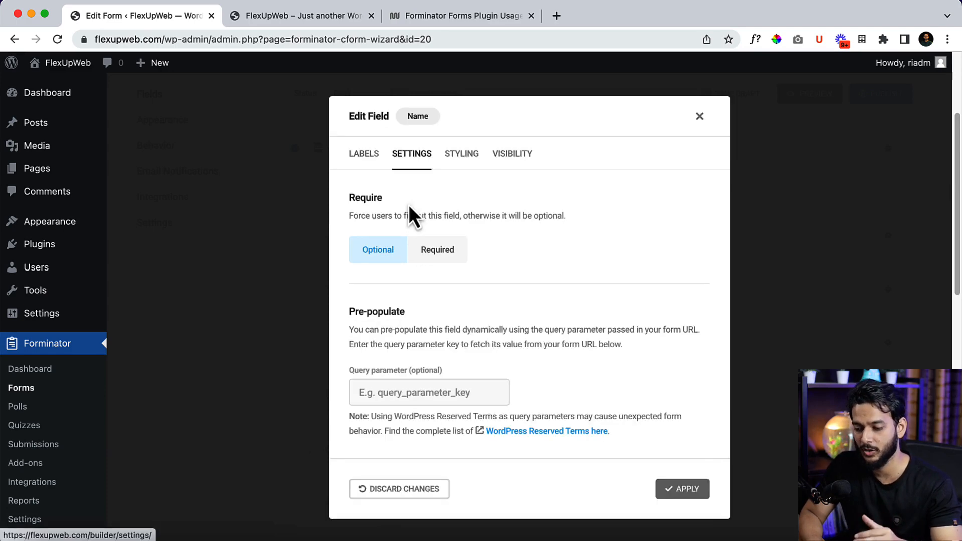
{"action": "left_click", "coordinate": [461, 156]}
{"action": "left_click", "coordinate": [512, 246]}
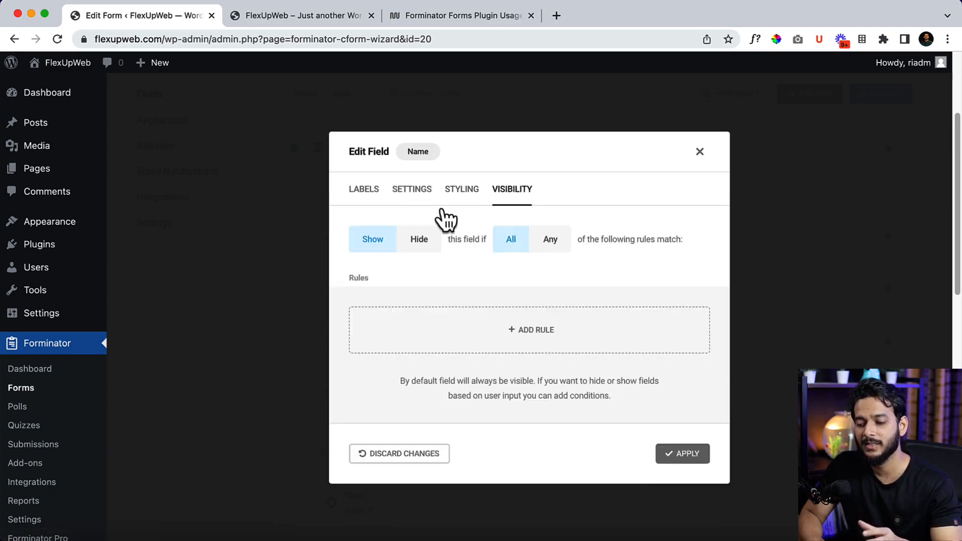
{"action": "left_click", "coordinate": [356, 151]}
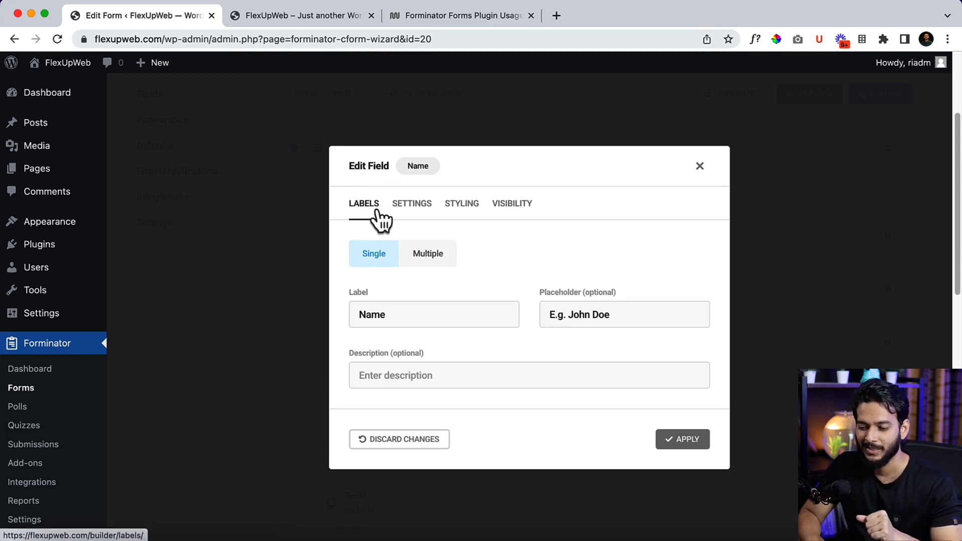
Step: Examine the Name field's label, placeholder and description entries without changing them
{"action": "scroll", "coordinate": [446, 334], "scroll_direction": "down", "scroll_amount": 1}
{"action": "left_click", "coordinate": [394, 303]}
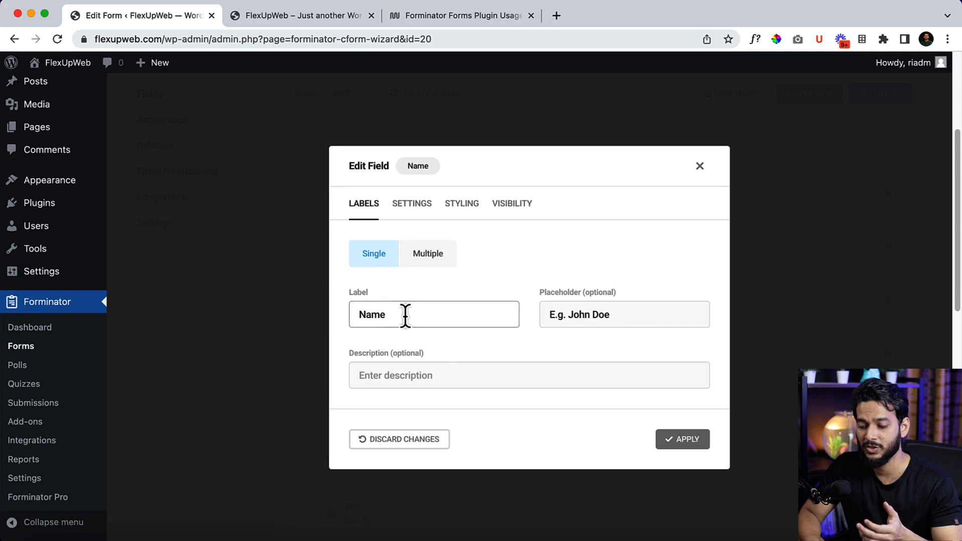
{"action": "left_click", "coordinate": [629, 313]}
{"action": "left_click", "coordinate": [375, 370]}
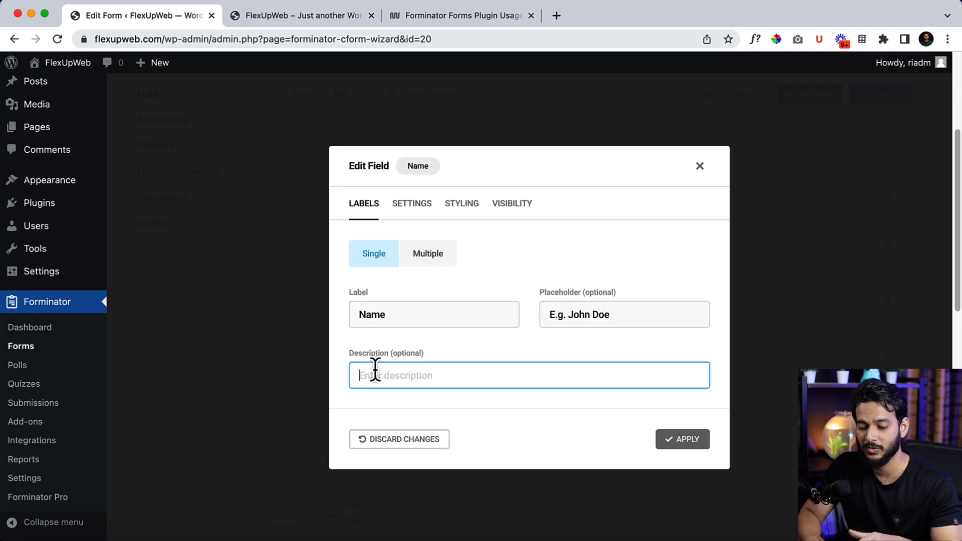
{"action": "left_click", "coordinate": [623, 311]}
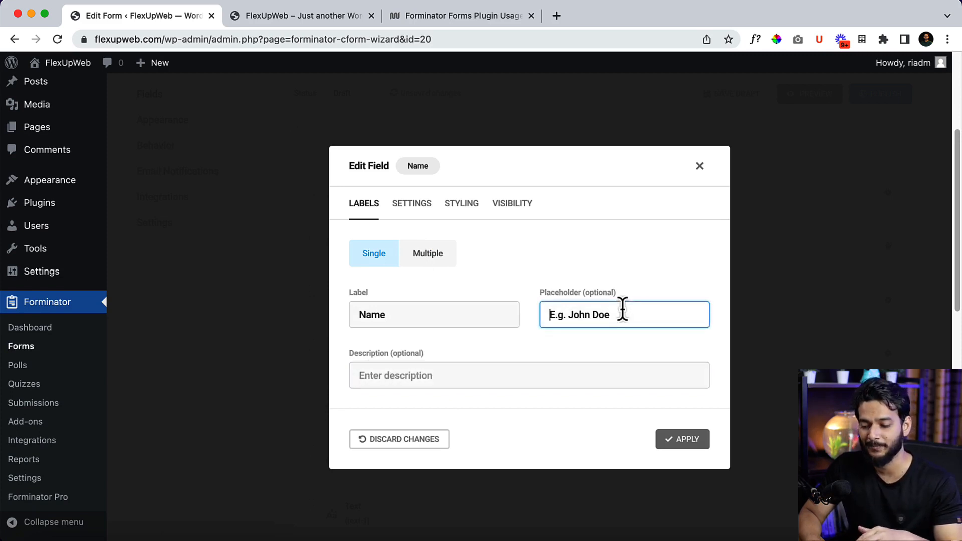
{"action": "left_click", "coordinate": [484, 320]}
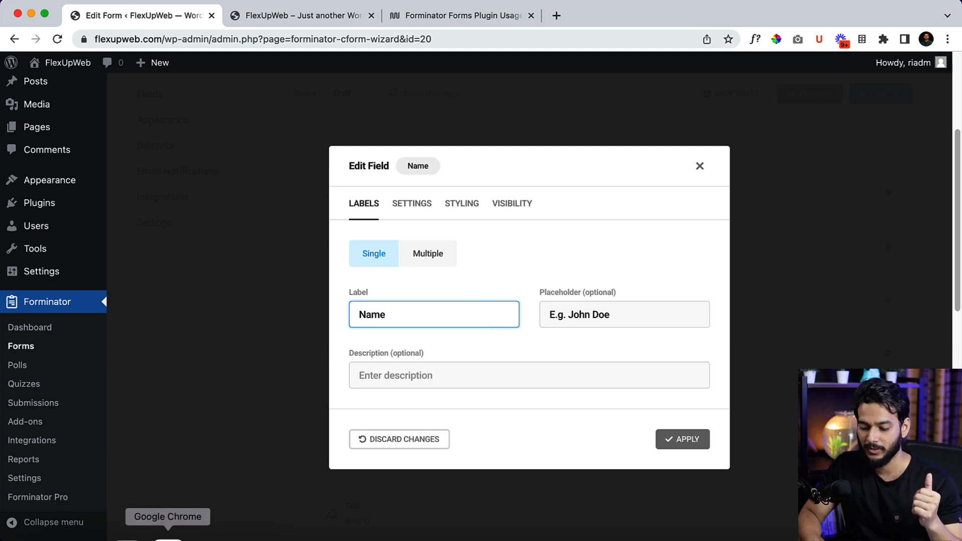
Step: Switch to the Questionnaire Form browser window, examine its Basic Info page as an example, and return to the WordPress form editor
{"action": "right_click", "coordinate": [171, 537]}
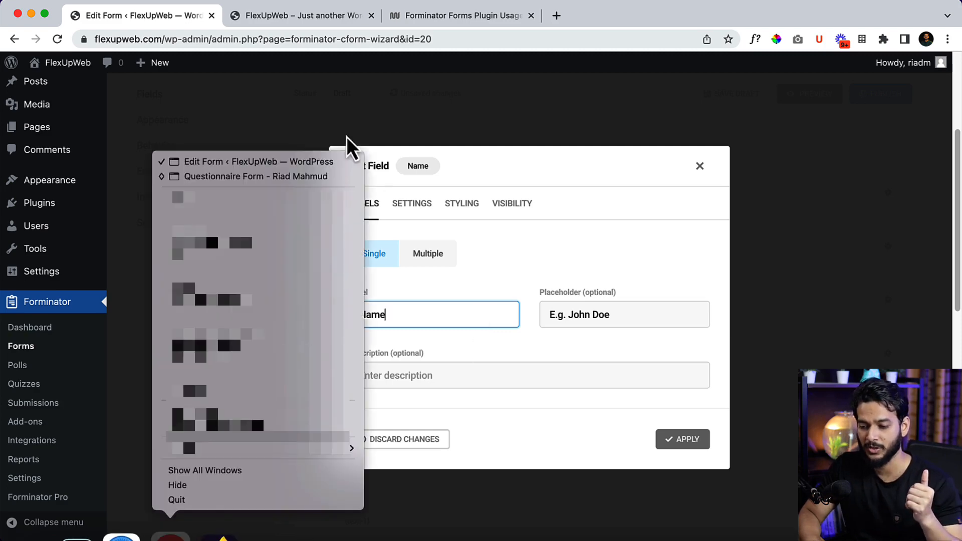
{"action": "left_click", "coordinate": [316, 177]}
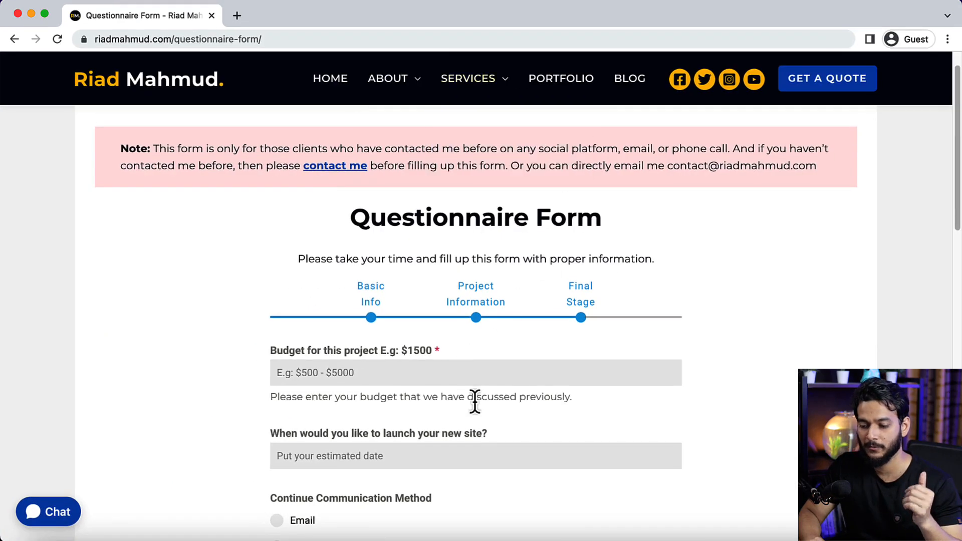
{"action": "scroll", "coordinate": [474, 398], "scroll_direction": "down", "scroll_amount": 1}
{"action": "left_click", "coordinate": [375, 292]}
{"action": "scroll", "coordinate": [391, 344], "scroll_direction": "down", "scroll_amount": 3}
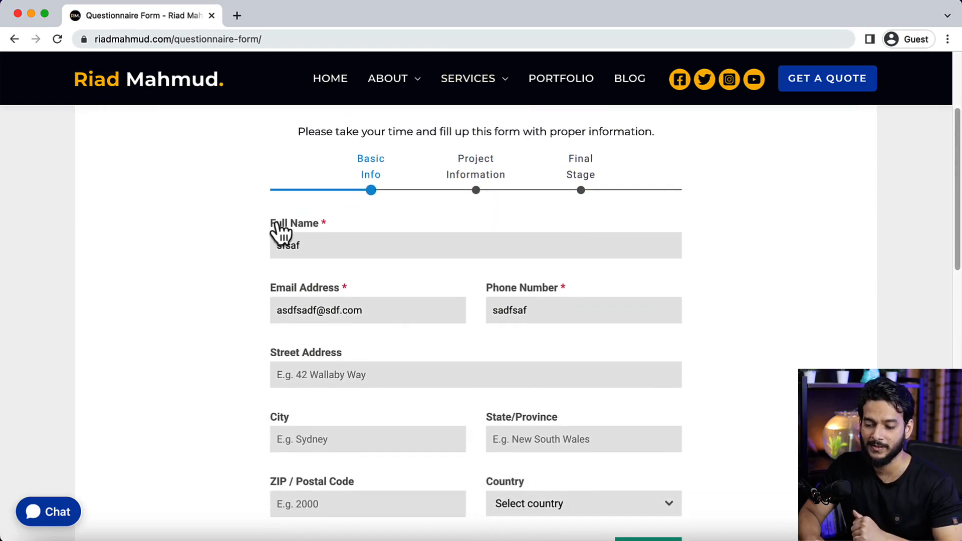
{"action": "left_click_drag", "start_coordinate": [279, 235], "coordinate": [333, 236]}
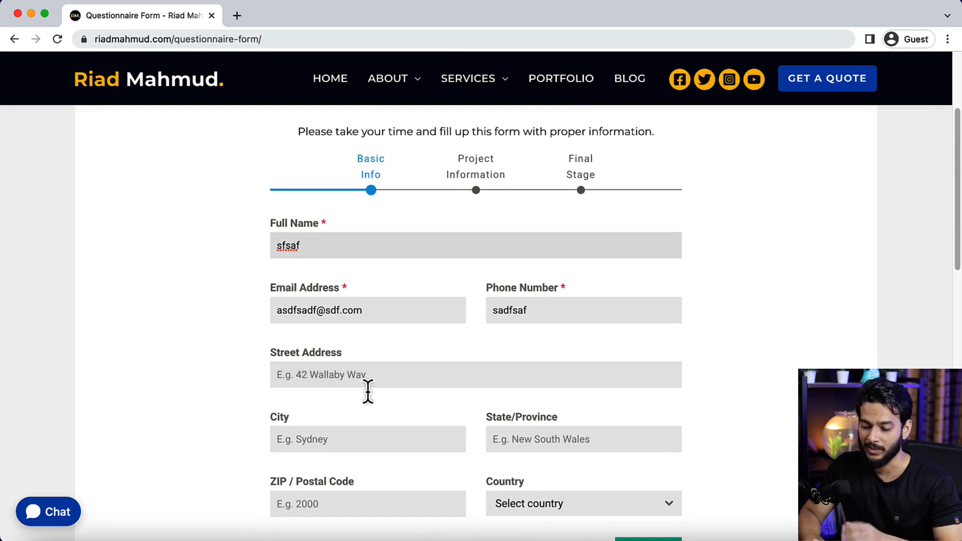
{"action": "scroll", "coordinate": [365, 400], "scroll_direction": "down", "scroll_amount": 3}
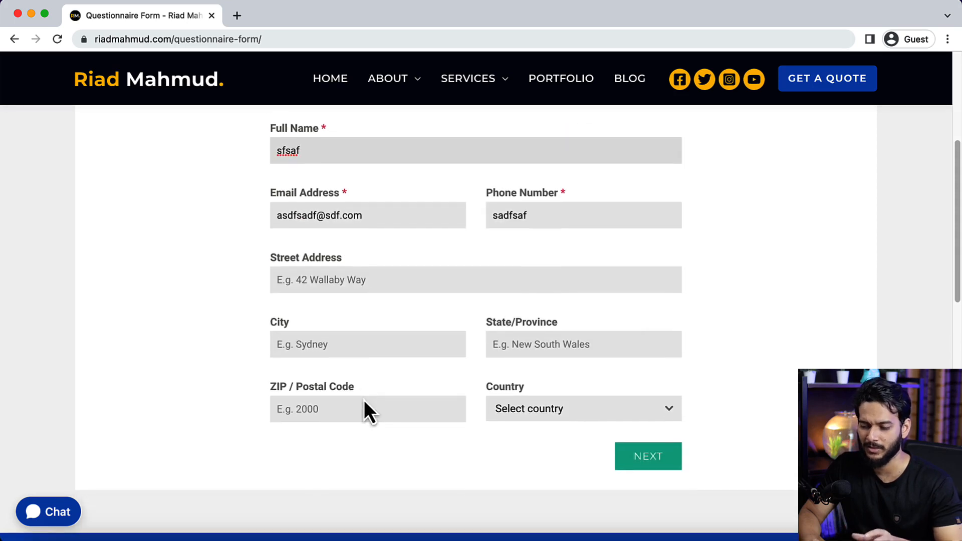
{"action": "scroll", "coordinate": [363, 400], "scroll_direction": "down", "scroll_amount": 1}
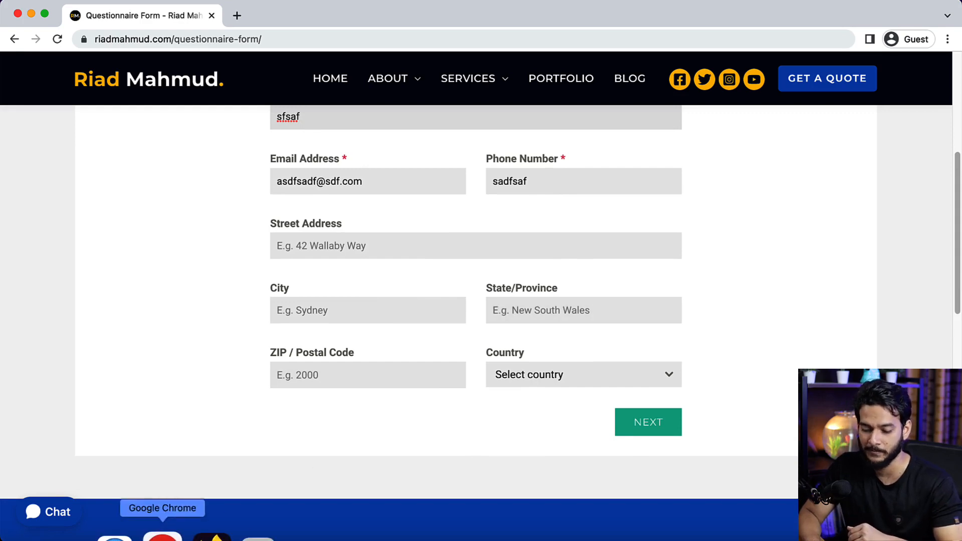
{"action": "left_click_drag", "start_coordinate": [499, 17], "coordinate": [961, 270]}
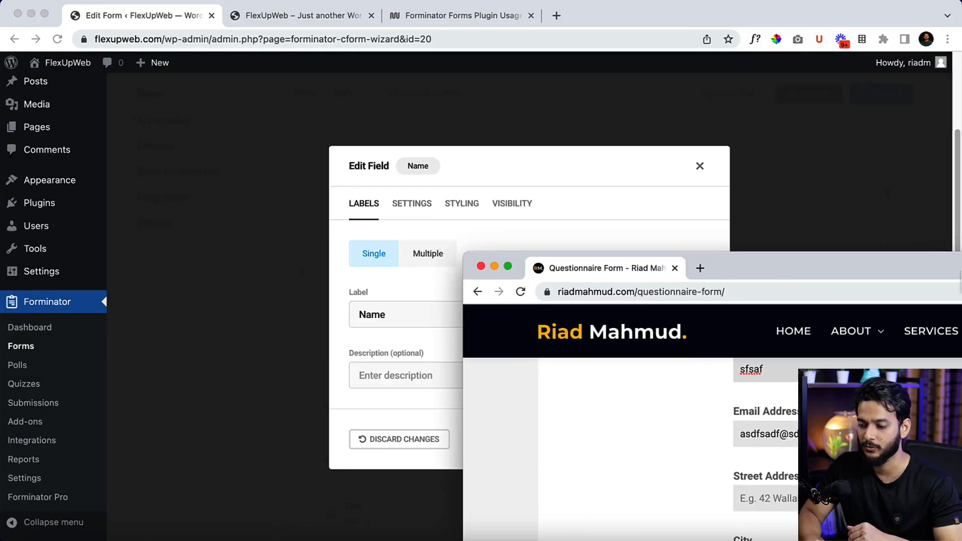
{"action": "left_click", "coordinate": [903, 11]}
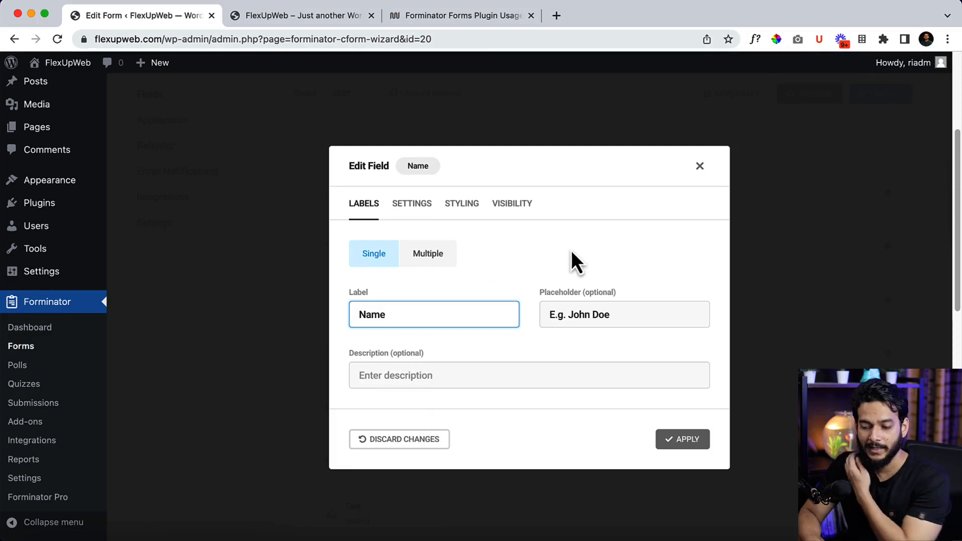
Step: View the Name field's Multiple layout without applying it, and preview the form's first page
{"action": "left_click", "coordinate": [426, 258]}
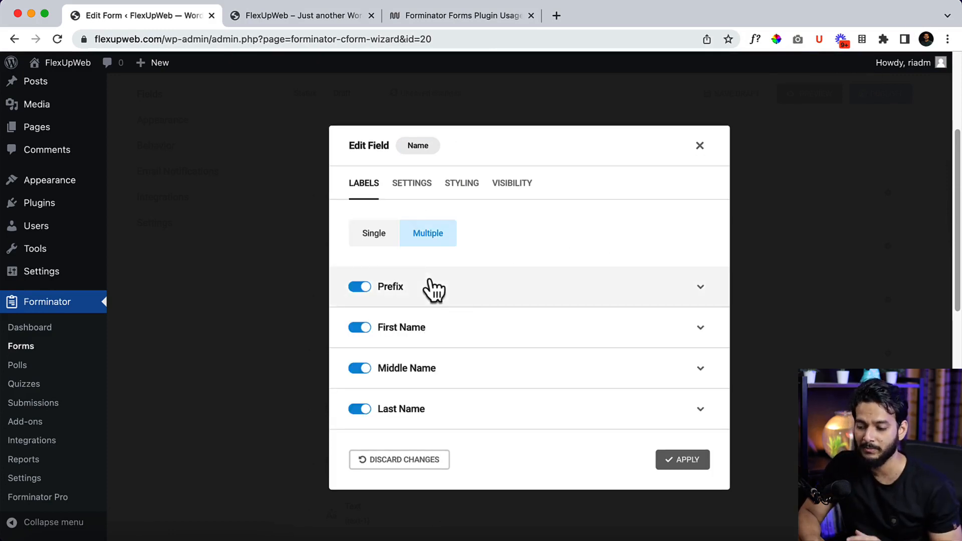
{"action": "left_click", "coordinate": [699, 150]}
{"action": "left_click", "coordinate": [827, 98]}
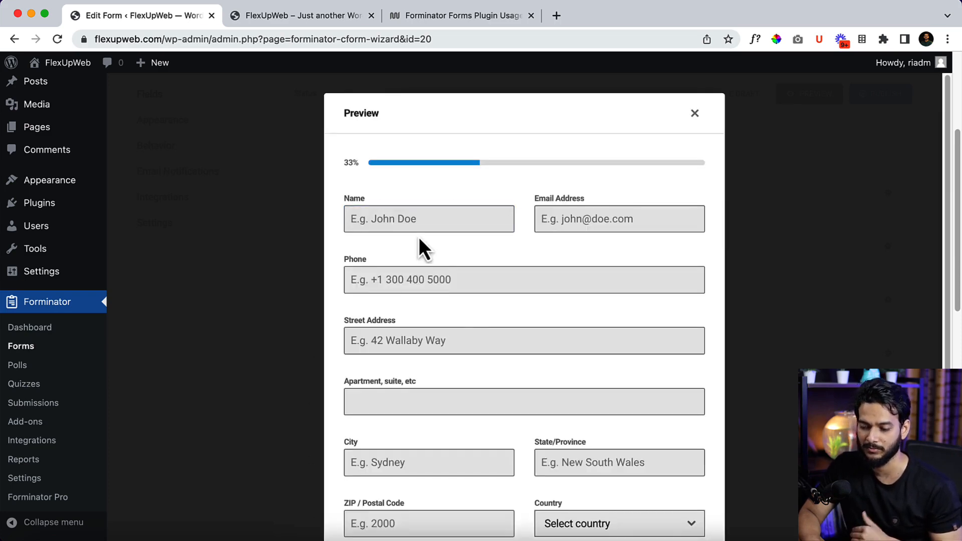
{"action": "left_click", "coordinate": [694, 115]}
Step: Reopen the Name field, set it to Multiple, and expand the First Name, Middle Name and Last Name sub-fields
{"action": "left_click", "coordinate": [439, 207]}
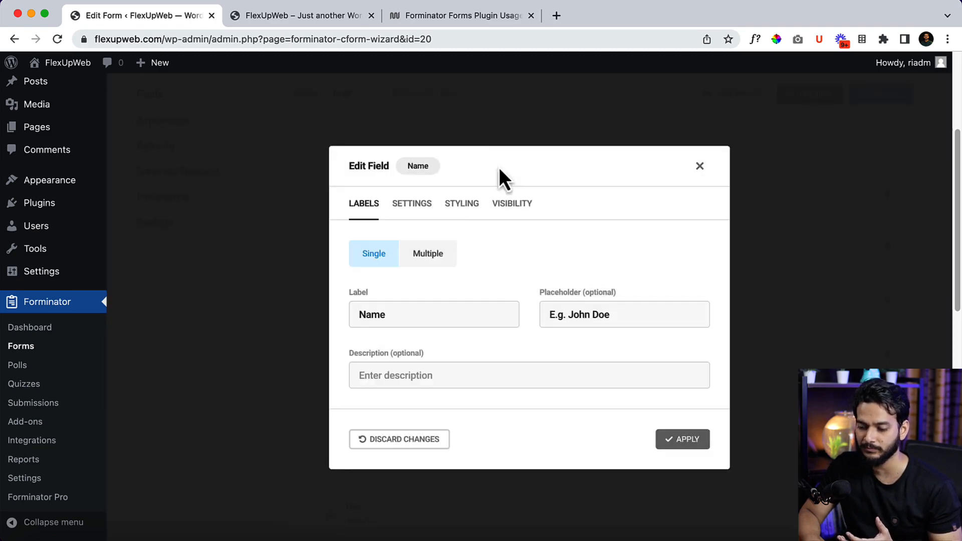
{"action": "left_click", "coordinate": [433, 254]}
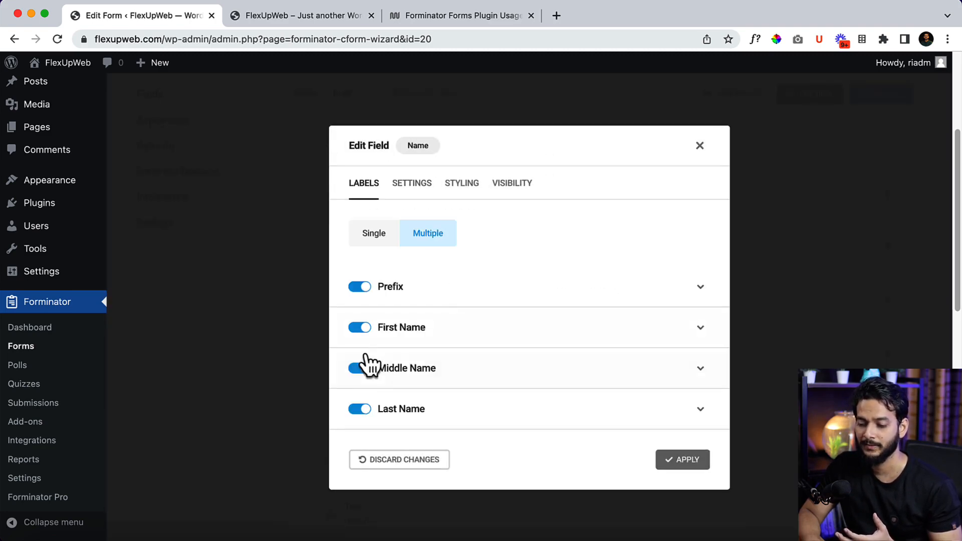
{"action": "left_click", "coordinate": [491, 339]}
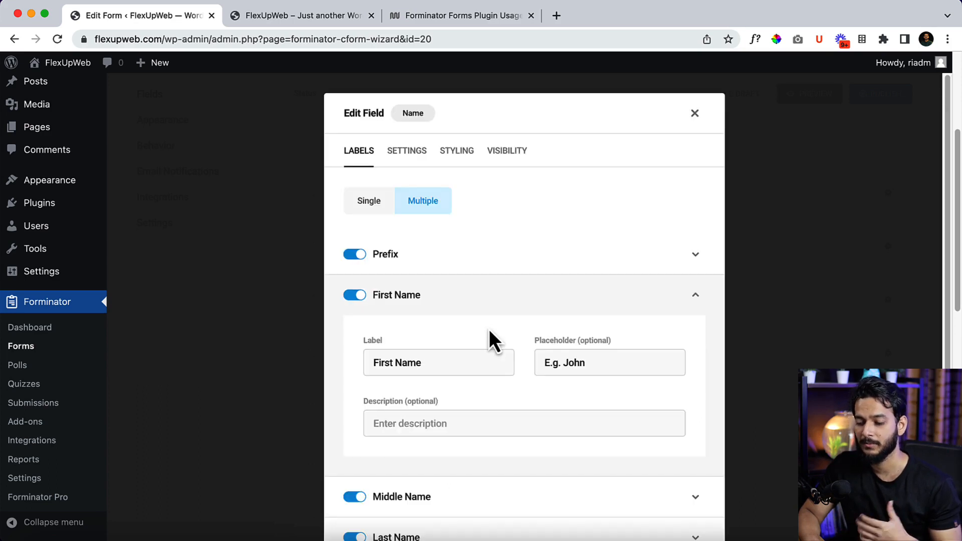
{"action": "left_click", "coordinate": [501, 501]}
{"action": "scroll", "coordinate": [509, 504], "scroll_direction": "down", "scroll_amount": 5}
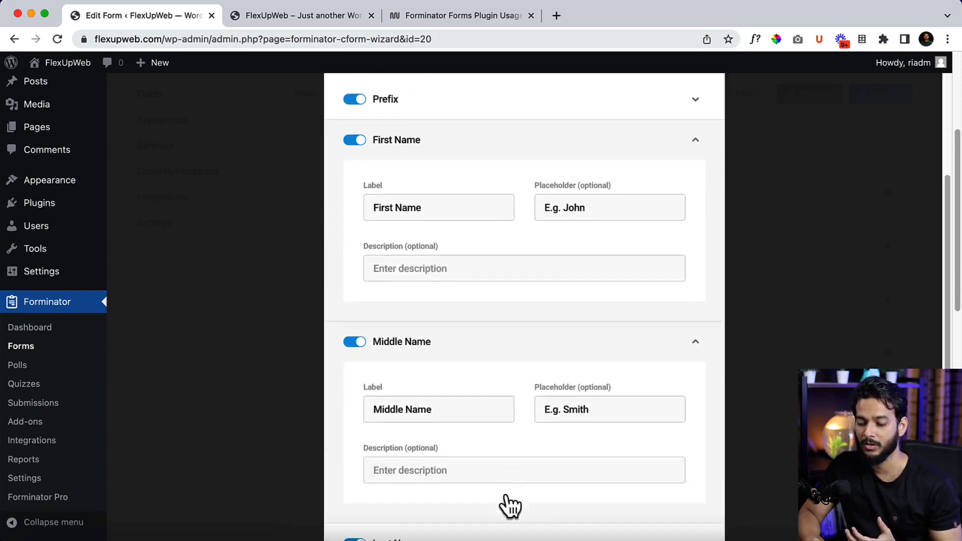
{"action": "left_click", "coordinate": [519, 453]}
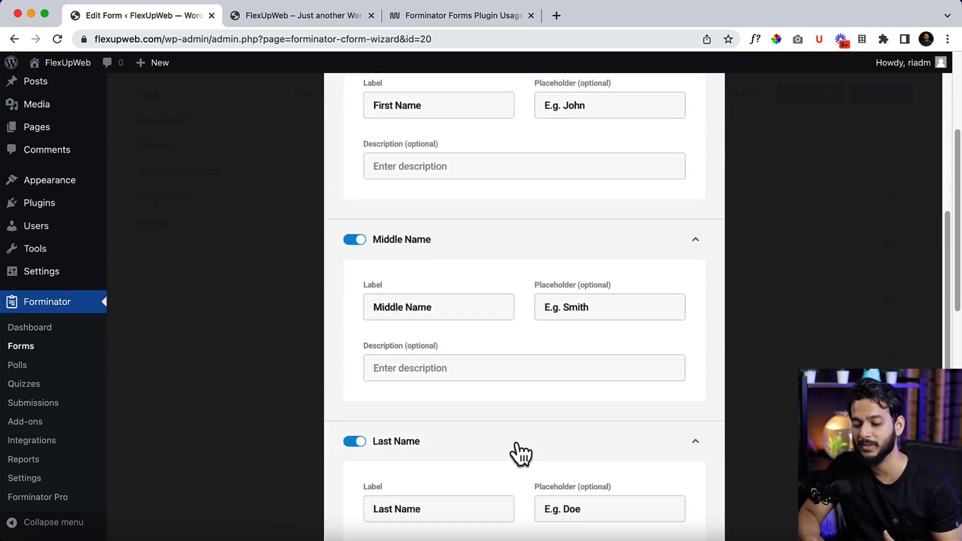
Step: Turn off the Name field's Prefix, Middle Name and Last Name sub-fields, keeping only First Name enabled
{"action": "scroll", "coordinate": [519, 453], "scroll_direction": "up", "scroll_amount": 3}
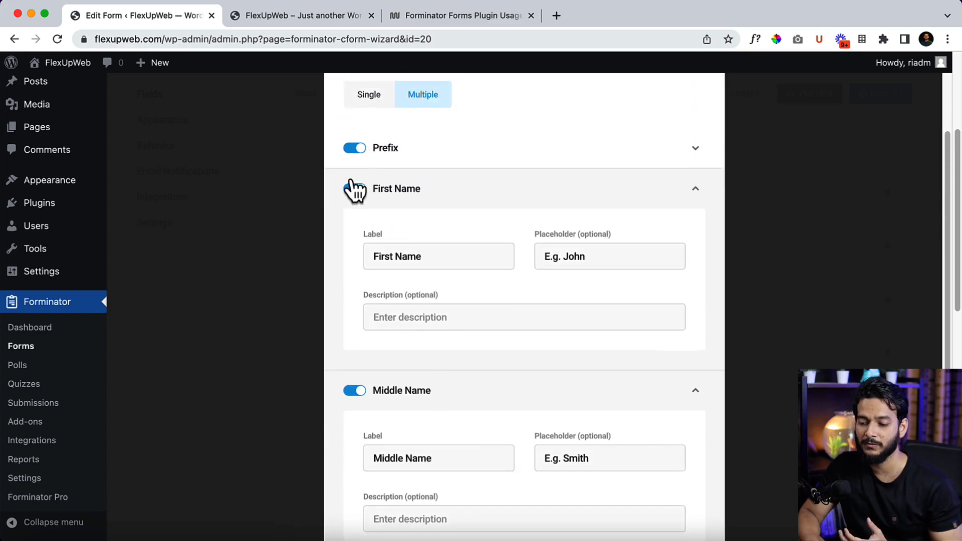
{"action": "left_click", "coordinate": [355, 189]}
{"action": "left_click", "coordinate": [354, 239]}
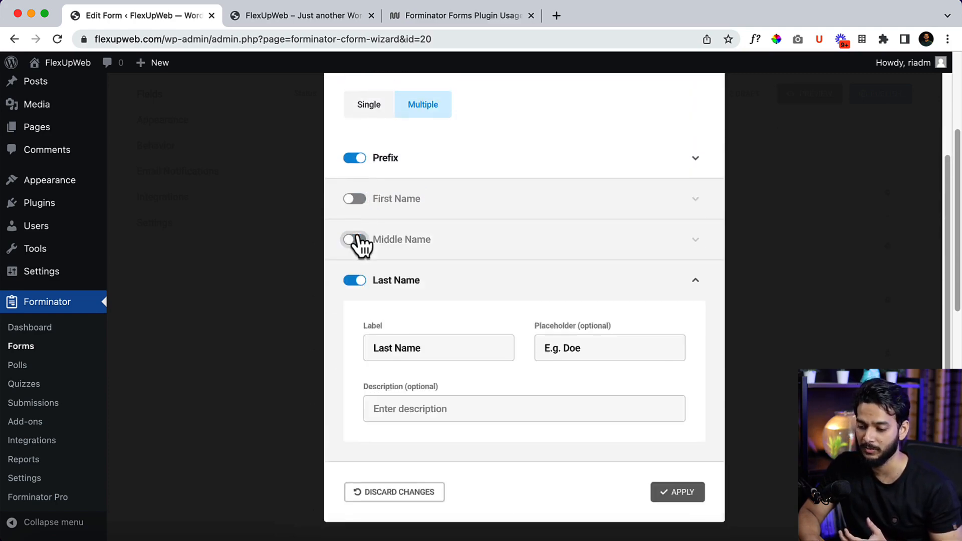
{"action": "left_click", "coordinate": [351, 281]}
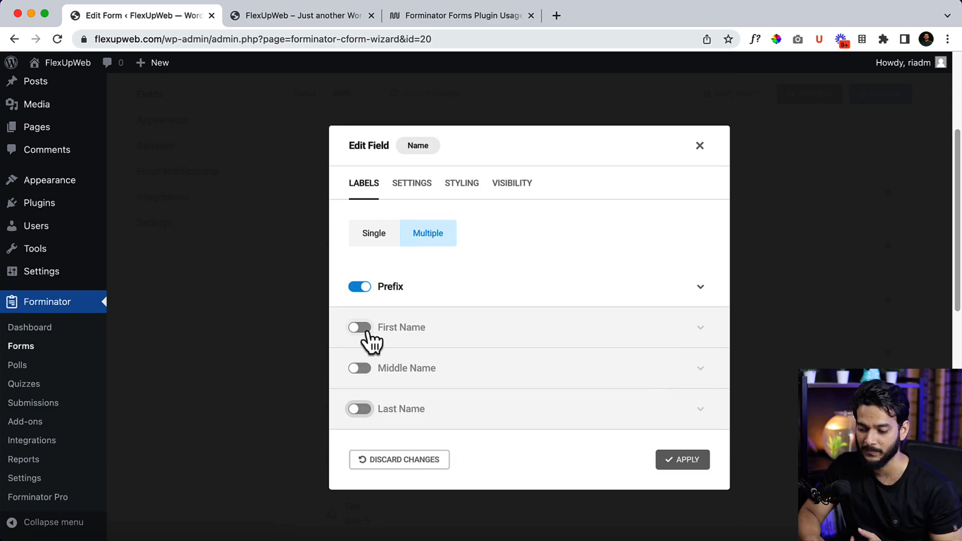
{"action": "left_click", "coordinate": [359, 327]}
{"action": "left_click", "coordinate": [354, 262]}
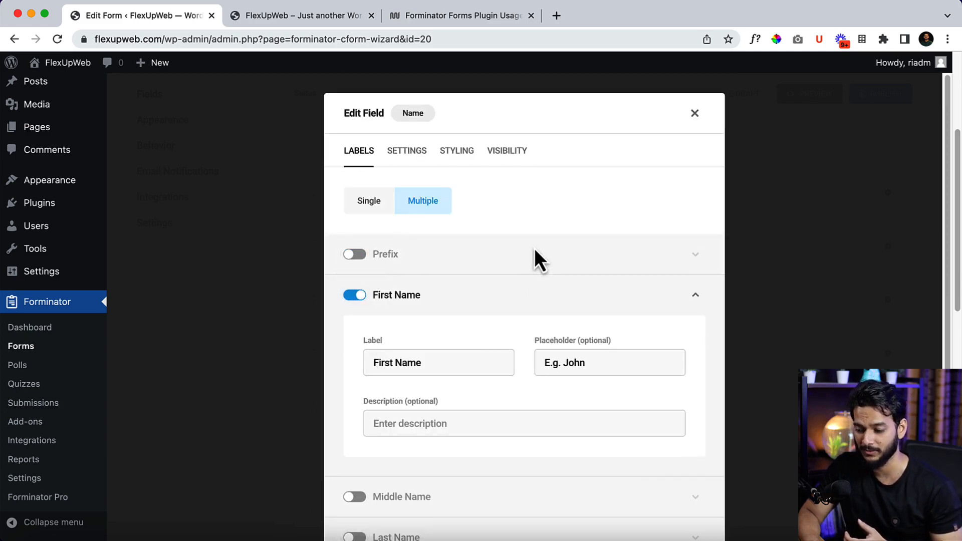
Step: Turn the Prefix sub-field back on, examine its label and default value options, and switch it off again
{"action": "left_click", "coordinate": [353, 255]}
{"action": "left_click", "coordinate": [568, 257]}
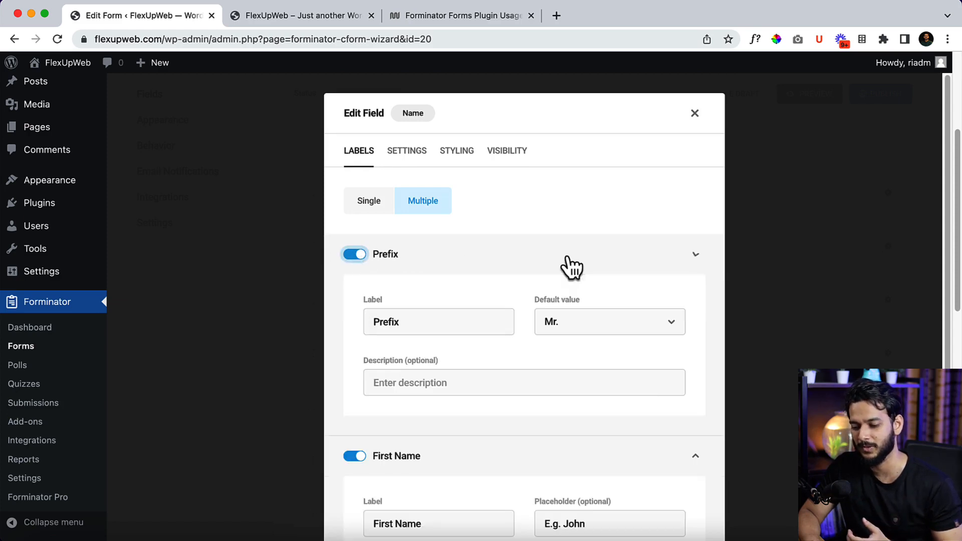
{"action": "left_click", "coordinate": [538, 265]}
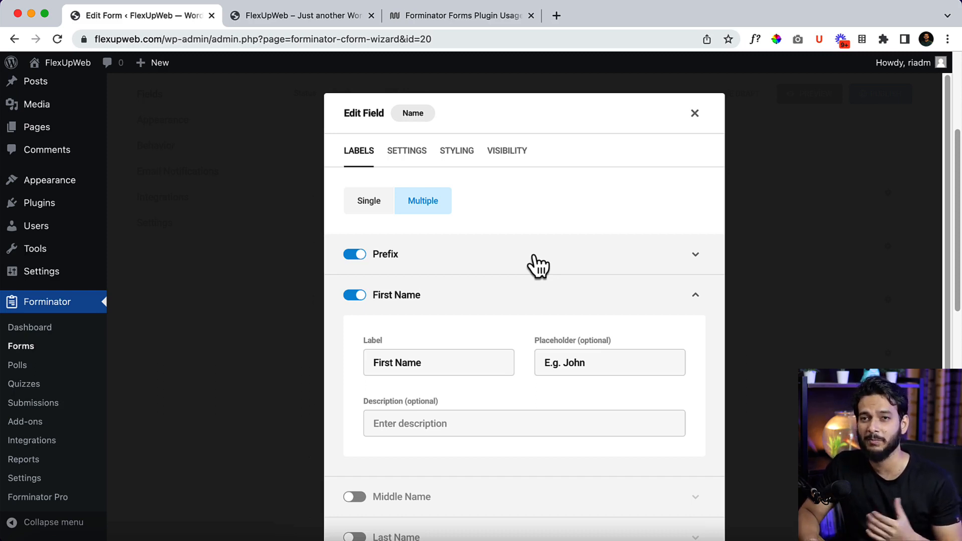
{"action": "left_click", "coordinate": [355, 257]}
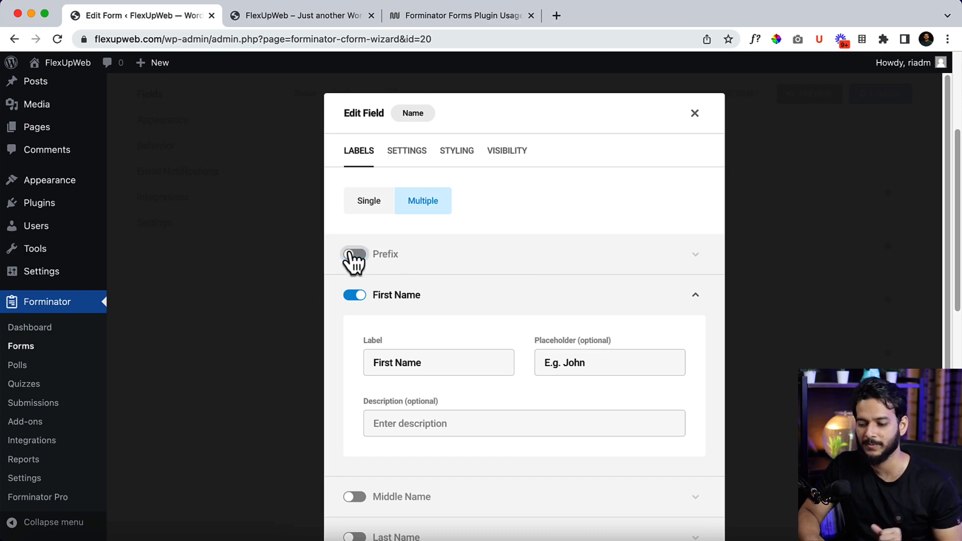
Step: Turn off the Name field's First Name sub-field, compare the Single and Multiple layouts, and set the field back to Single
{"action": "left_click", "coordinate": [387, 305]}
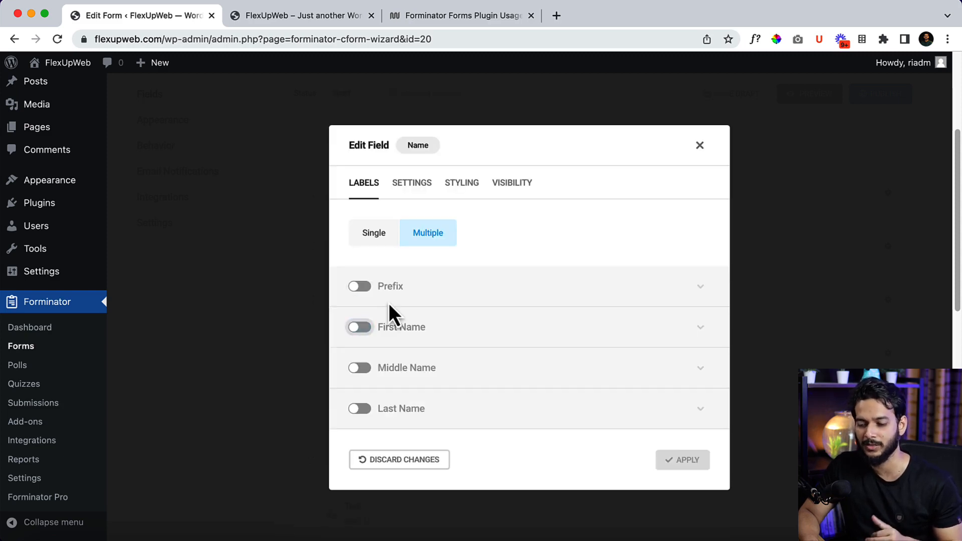
{"action": "left_click", "coordinate": [388, 252]}
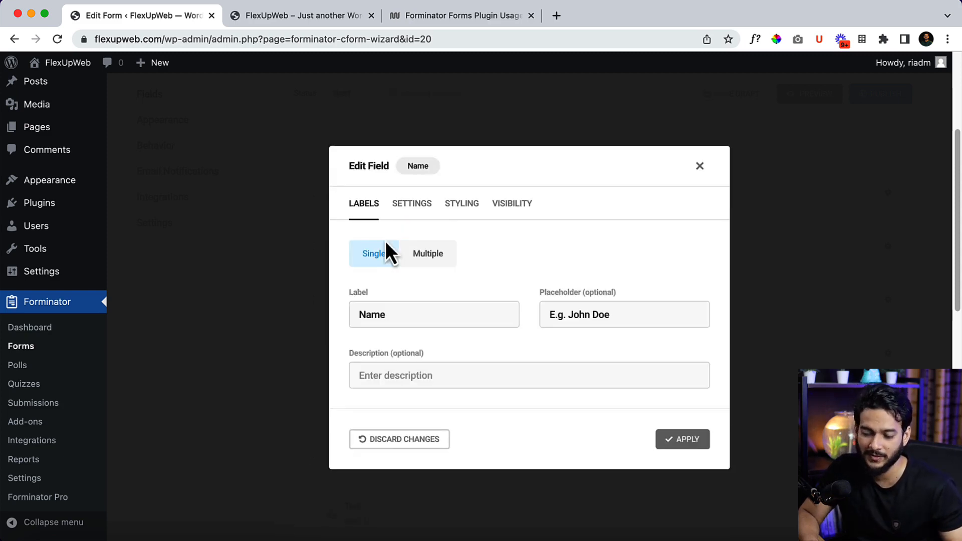
{"action": "left_click", "coordinate": [434, 256]}
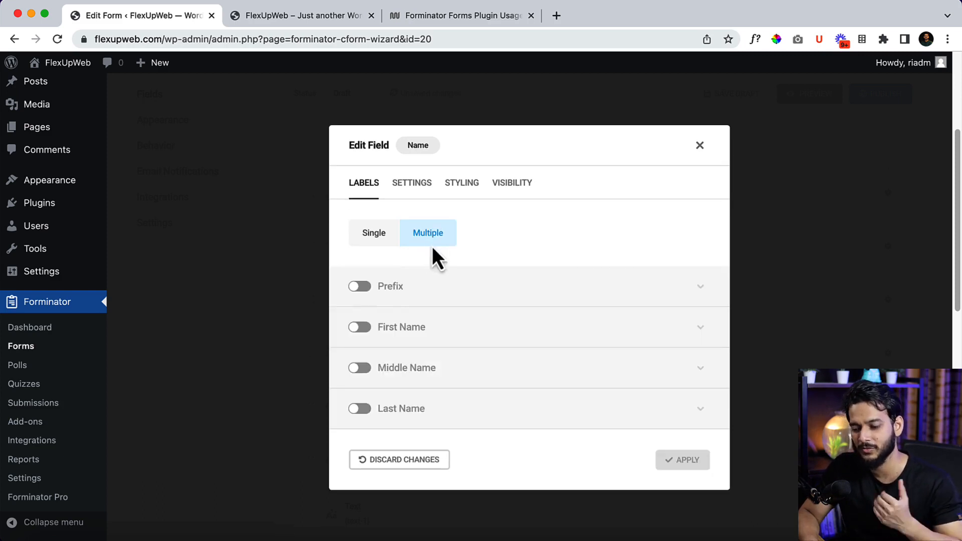
{"action": "left_click", "coordinate": [383, 237]}
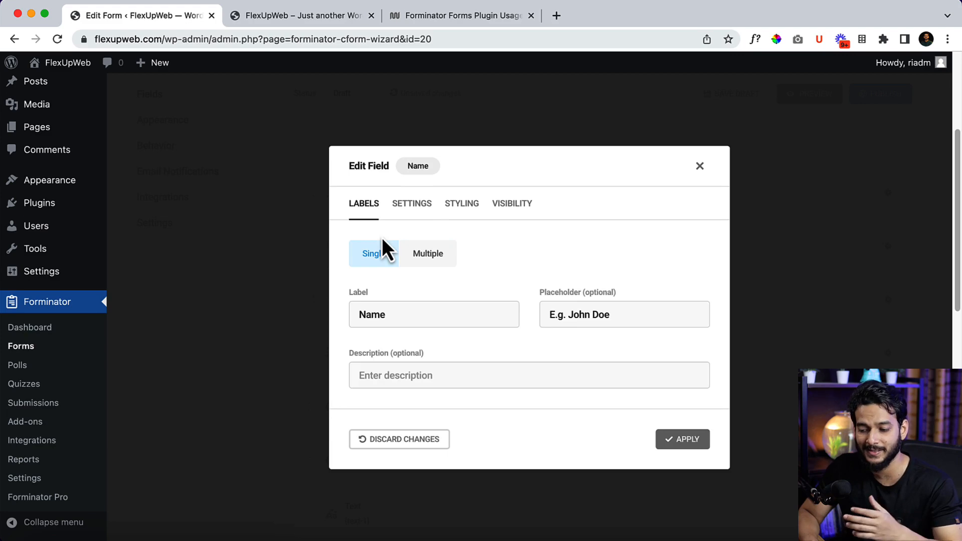
Step: Examine the Name field's requirement, pre-populate, CSS class and visibility rule options, and close the field without applying
{"action": "left_click", "coordinate": [416, 203]}
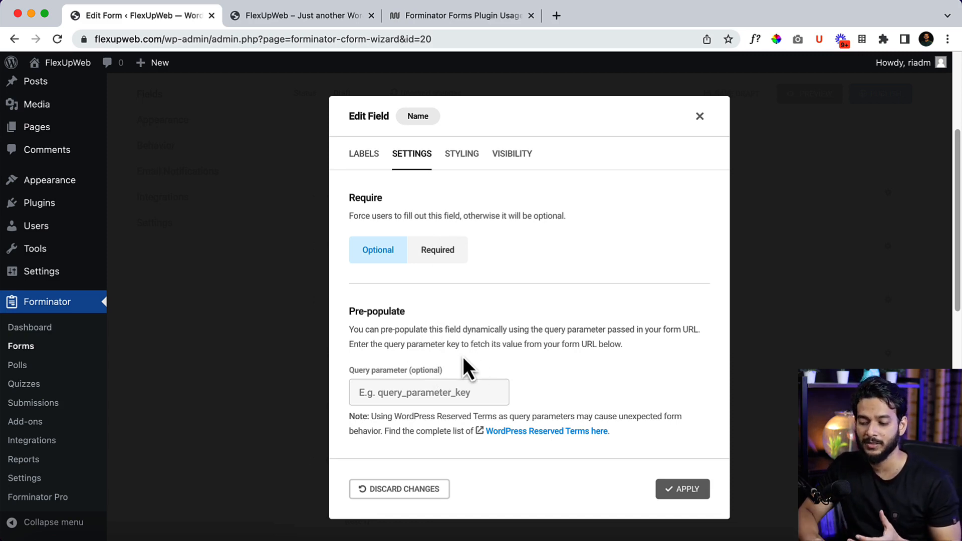
{"action": "left_click", "coordinate": [492, 390]}
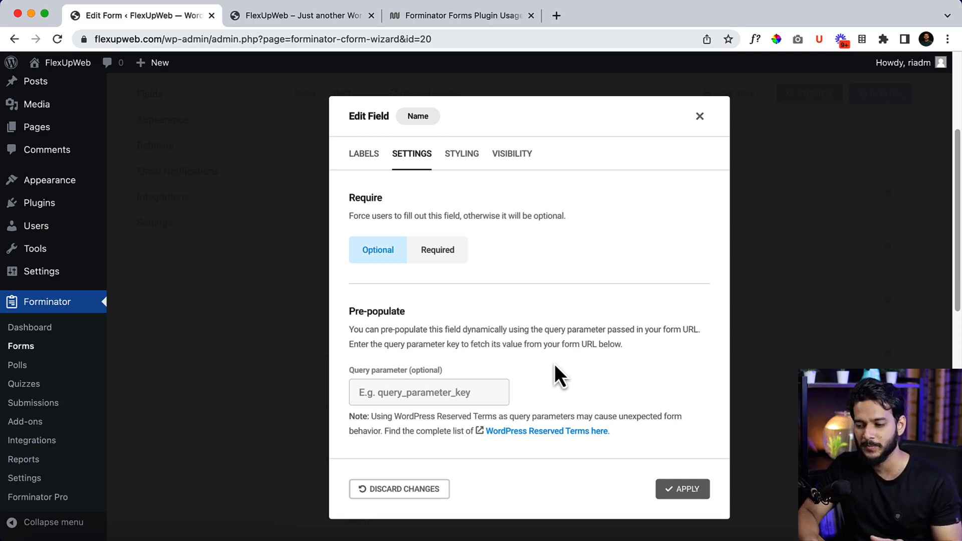
{"action": "left_click", "coordinate": [462, 154]}
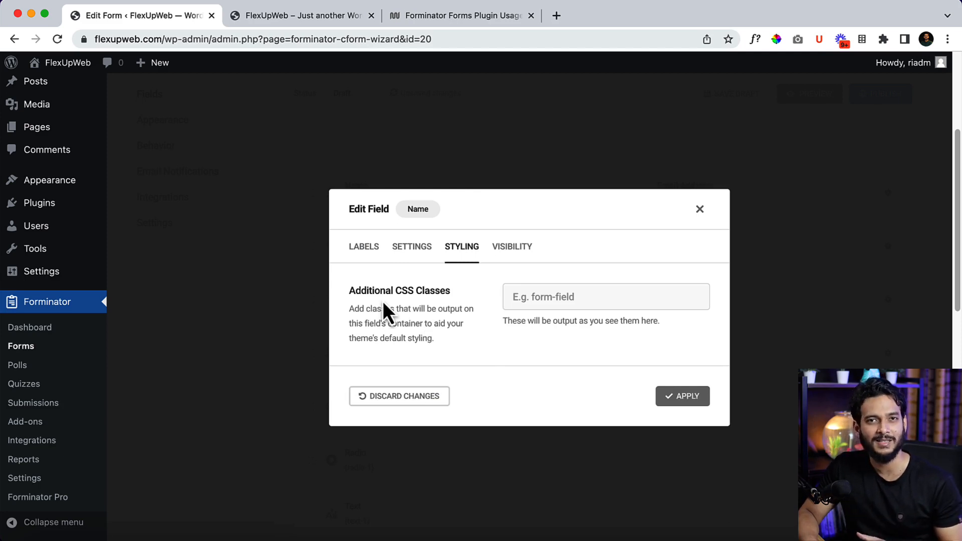
{"action": "left_click", "coordinate": [506, 256]}
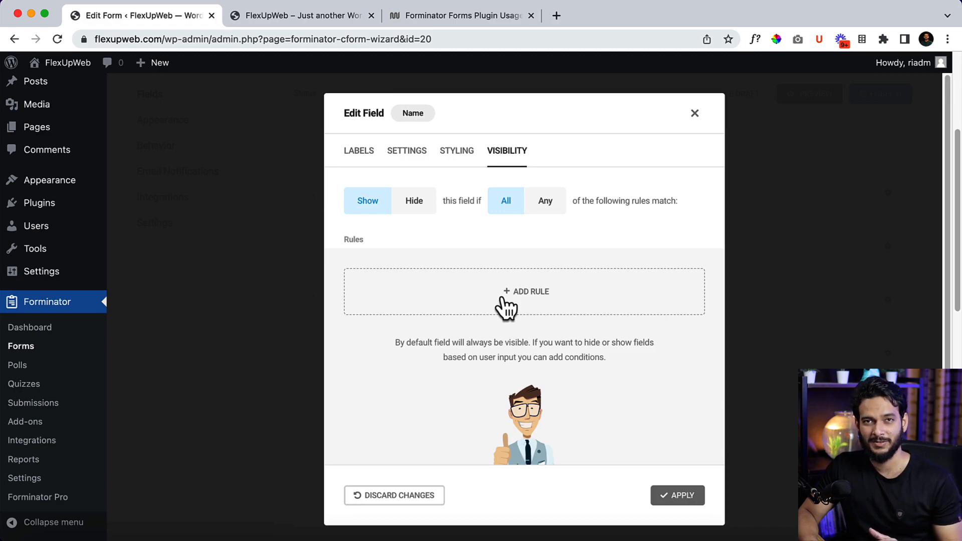
{"action": "left_click", "coordinate": [694, 113]}
Step: Examine the Email Address field's label, requirement, validation, styling and visibility options, and close it without applying
{"action": "scroll", "coordinate": [510, 344], "scroll_direction": "down", "scroll_amount": 1}
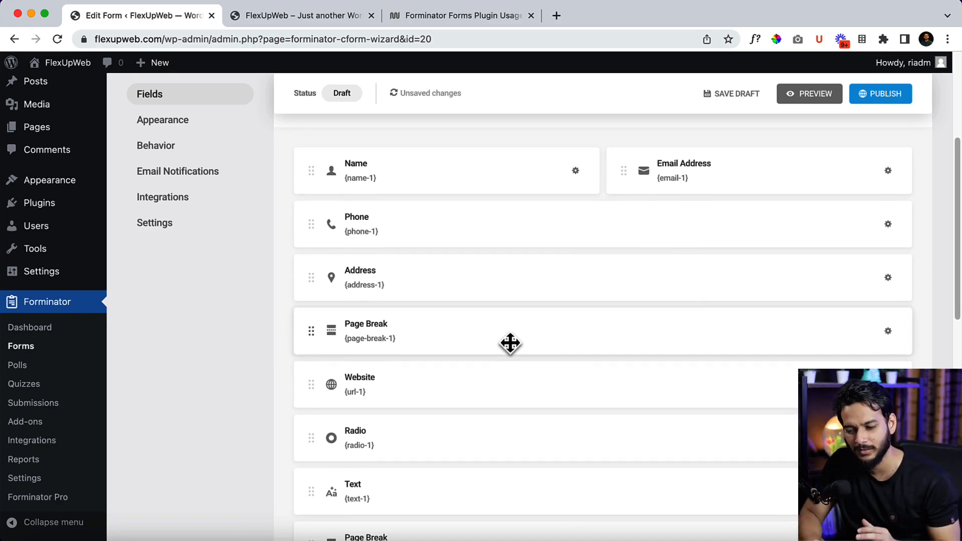
{"action": "scroll", "coordinate": [472, 375], "scroll_direction": "down", "scroll_amount": 3}
{"action": "scroll", "coordinate": [472, 376], "scroll_direction": "up", "scroll_amount": 1}
{"action": "scroll", "coordinate": [472, 375], "scroll_direction": "up", "scroll_amount": 2}
{"action": "left_click", "coordinate": [759, 184]}
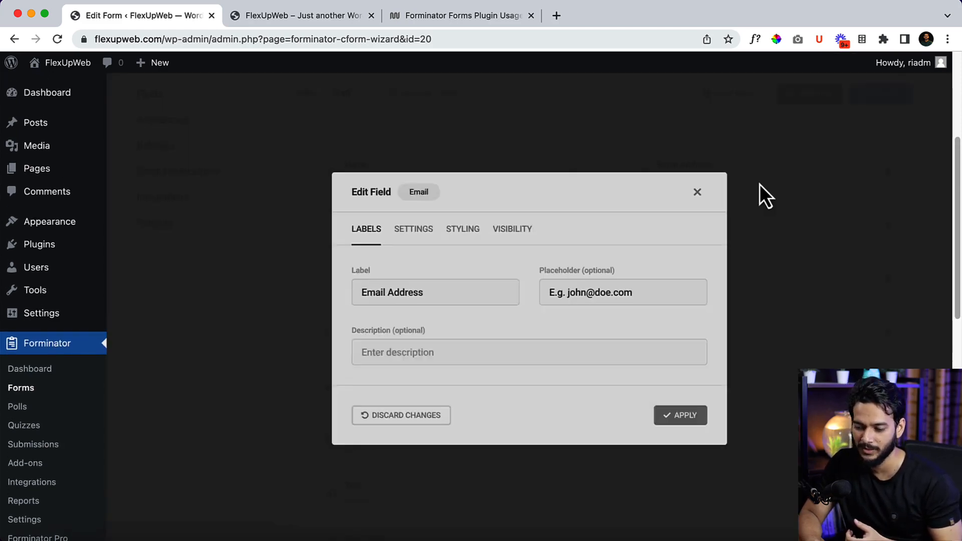
{"action": "left_click", "coordinate": [407, 222]}
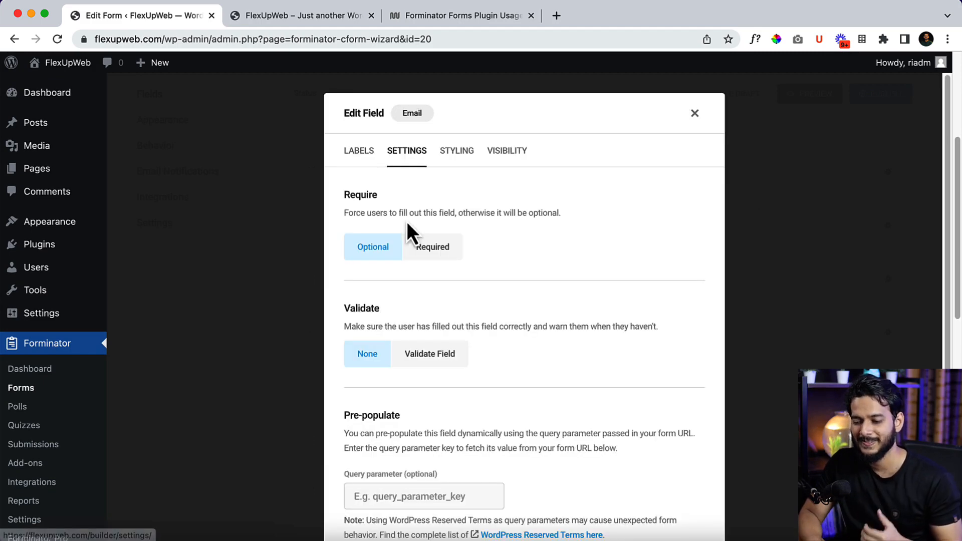
{"action": "left_click", "coordinate": [461, 152]}
{"action": "left_click", "coordinate": [516, 249]}
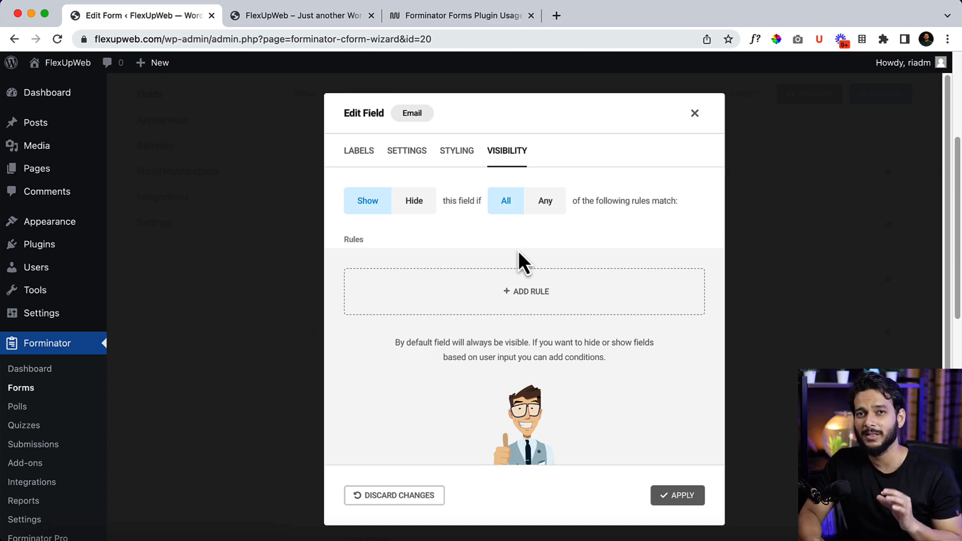
{"action": "left_click", "coordinate": [694, 113]}
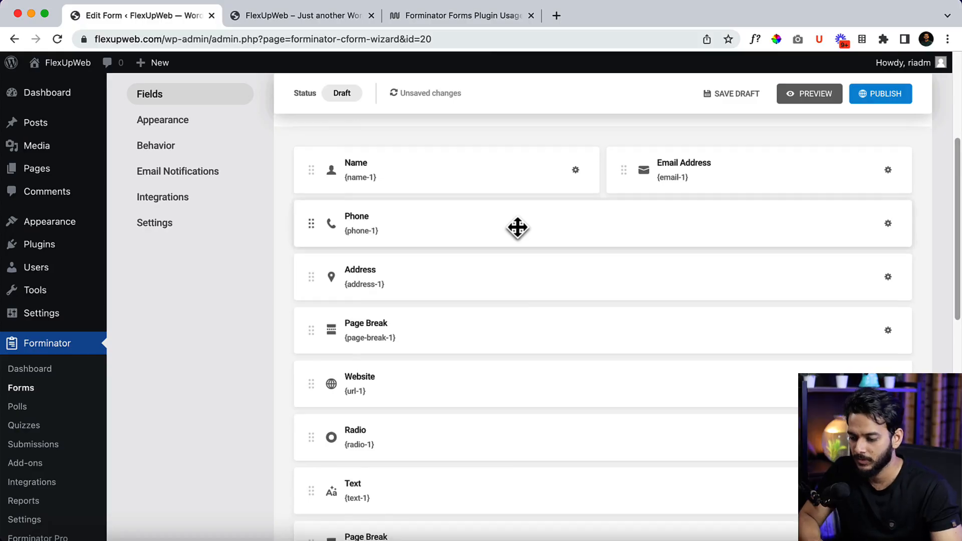
Step: Open the Radio field, rename its first option to "Website design", and check that option's underlying value
{"action": "scroll", "coordinate": [517, 226], "scroll_direction": "down", "scroll_amount": 5}
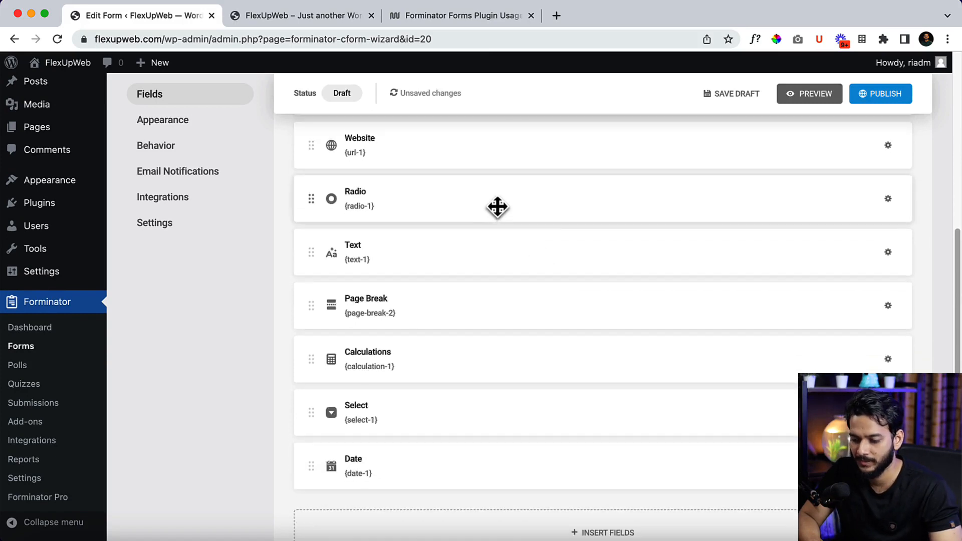
{"action": "left_click", "coordinate": [496, 206]}
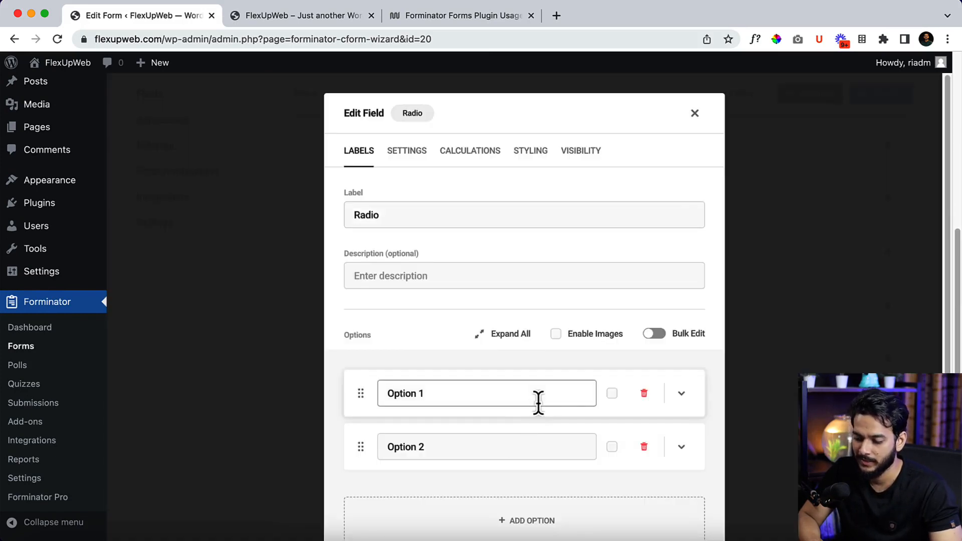
{"action": "triple_click", "coordinate": [538, 403]}
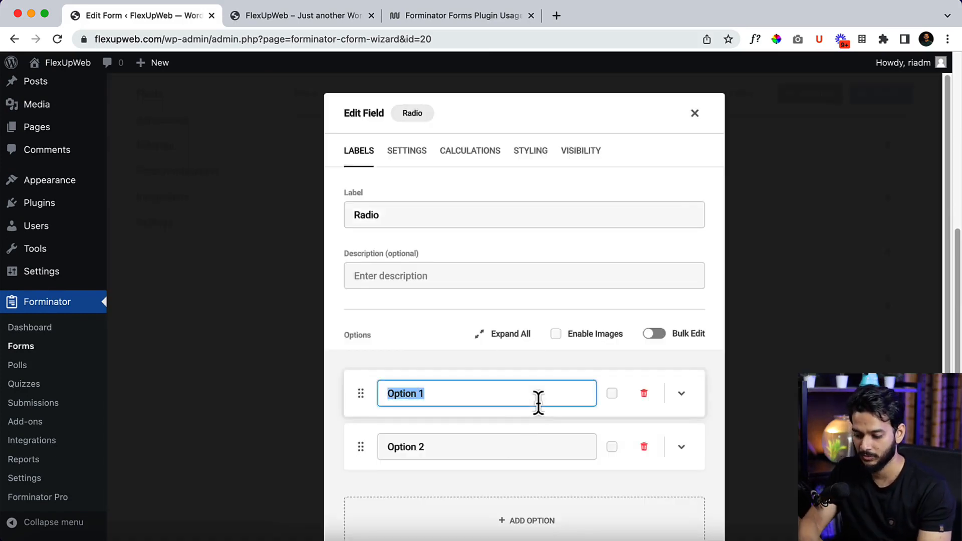
{"action": "type", "text": "Website design"}
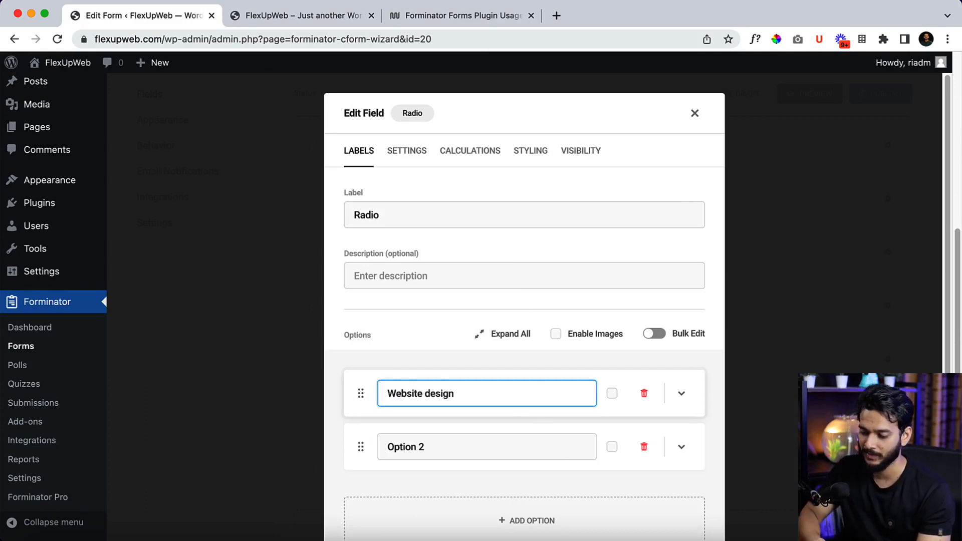
{"action": "scroll", "coordinate": [523, 311], "scroll_direction": "down", "scroll_amount": 3}
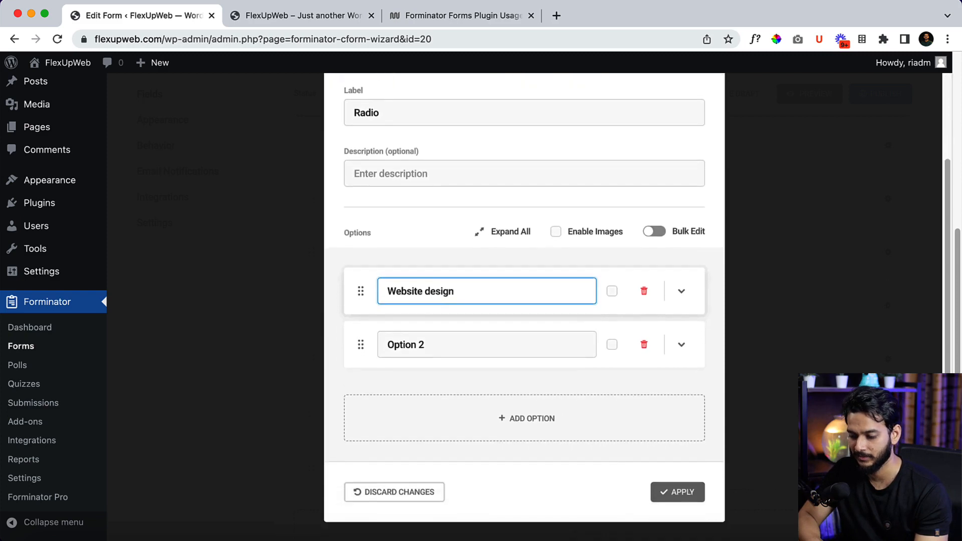
{"action": "left_click", "coordinate": [681, 292]}
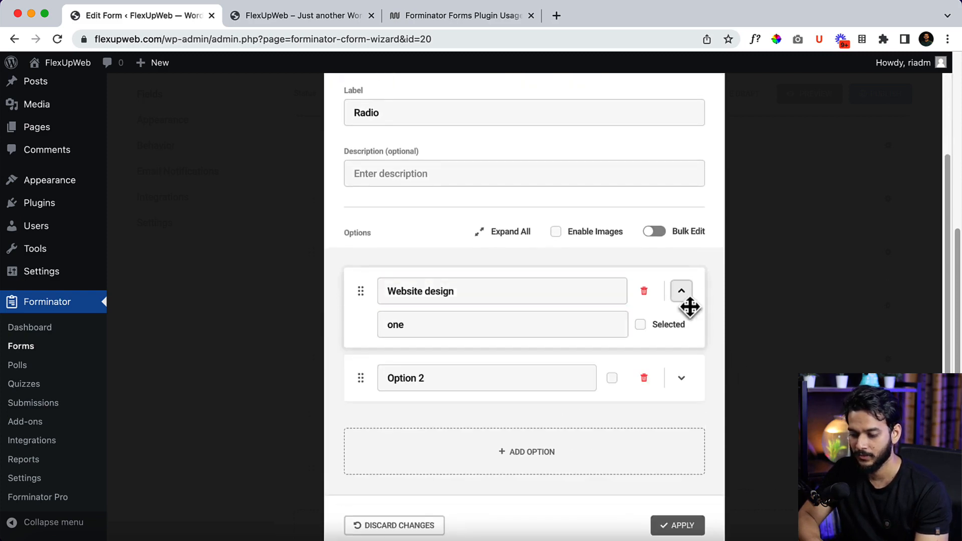
{"action": "left_click", "coordinate": [458, 315]}
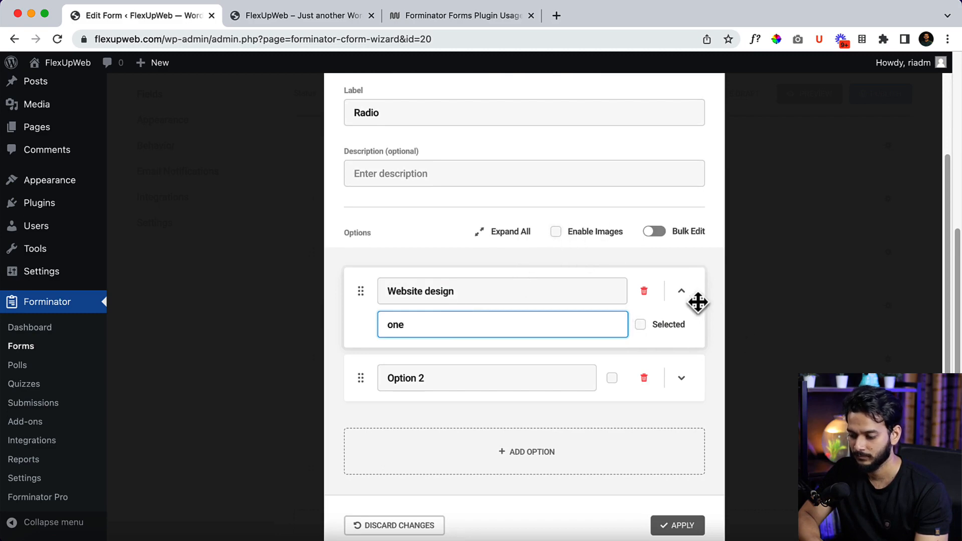
{"action": "left_click", "coordinate": [682, 291]}
Step: Rename the Radio field's second option to "Website Development" and correct the first option's capitalization to "Website Design"
{"action": "triple_click", "coordinate": [424, 343]}
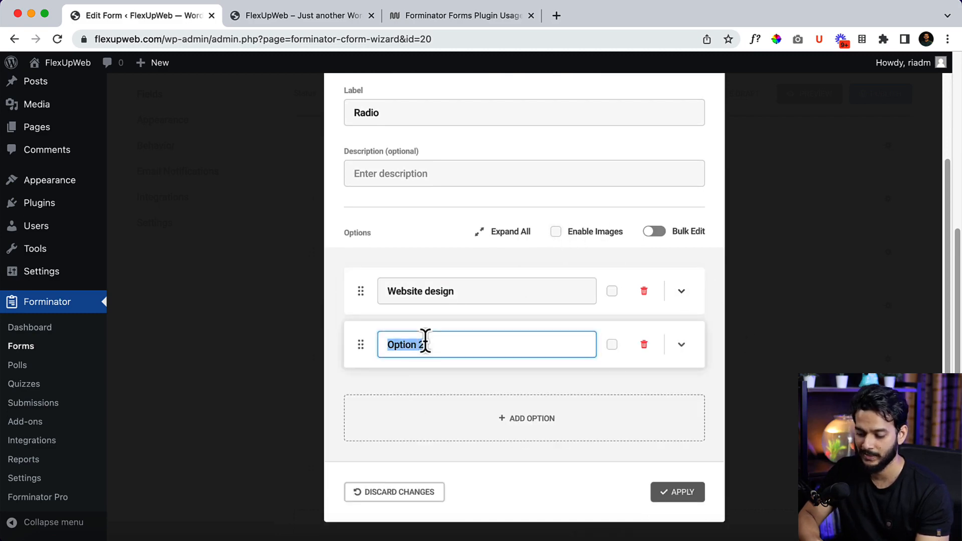
{"action": "type", "text": "Website Development"}
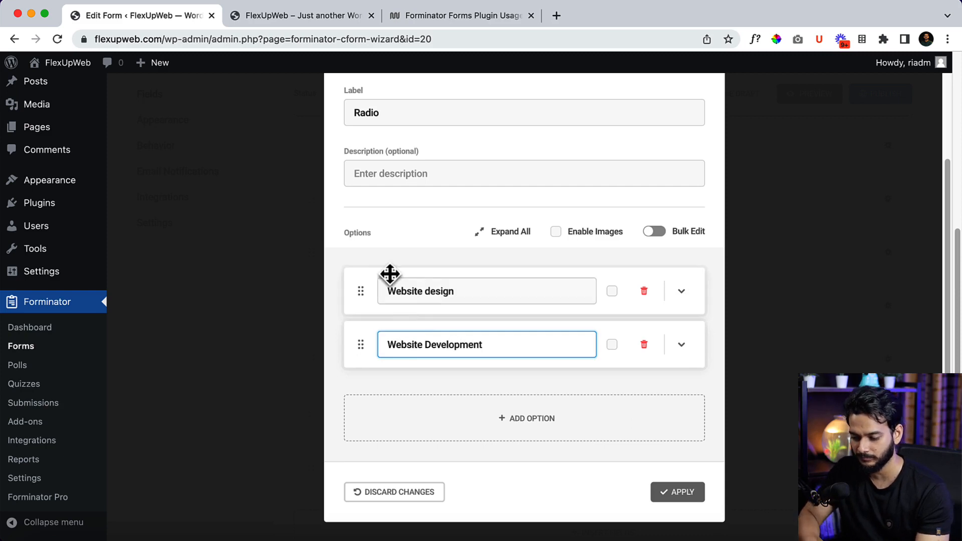
{"action": "left_click", "coordinate": [430, 295]}
{"action": "key", "text": "BackSpace"}
{"action": "type", "text": "D"}
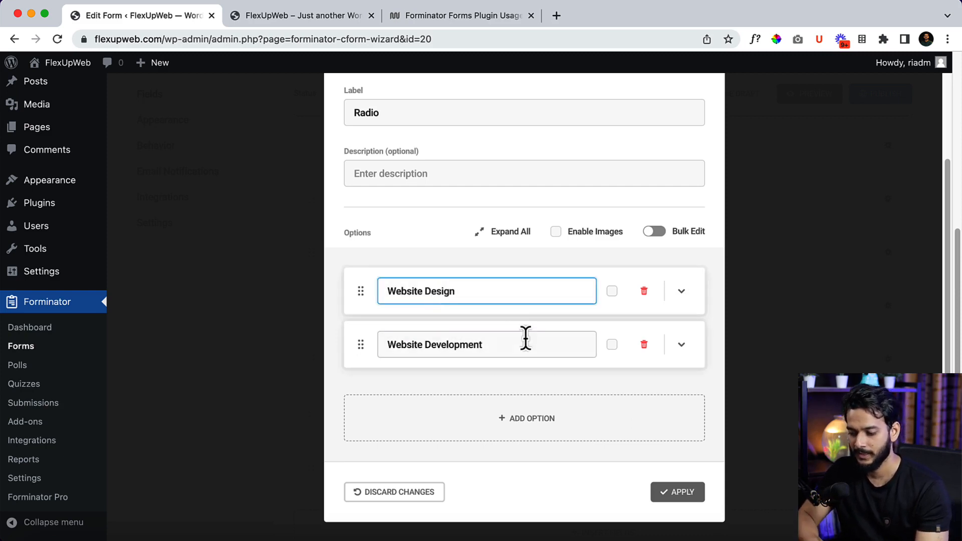
Step: Examine the Radio field's requirement, option layout and pre-populate settings
{"action": "scroll", "coordinate": [525, 339], "scroll_direction": "up", "scroll_amount": 3}
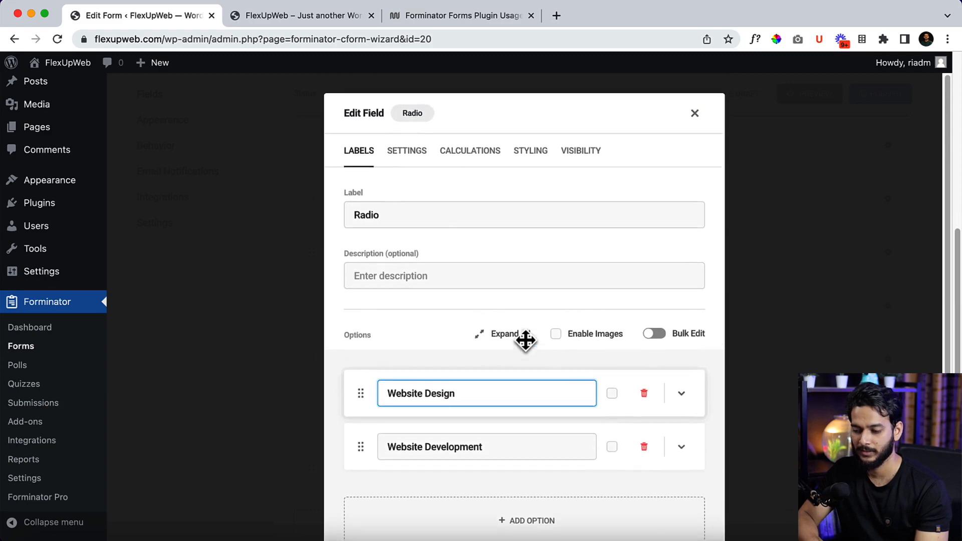
{"action": "left_click", "coordinate": [403, 153]}
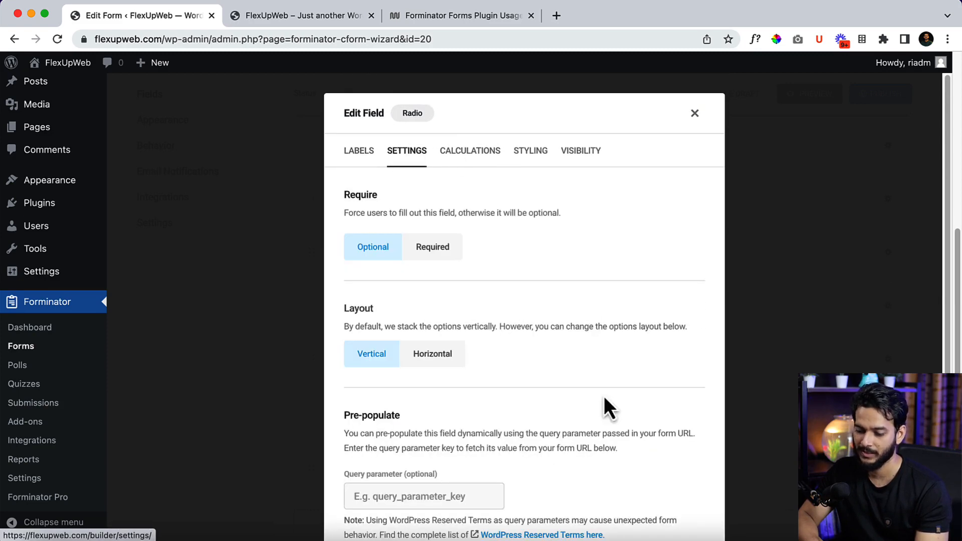
{"action": "scroll", "coordinate": [465, 324], "scroll_direction": "down", "scroll_amount": 2}
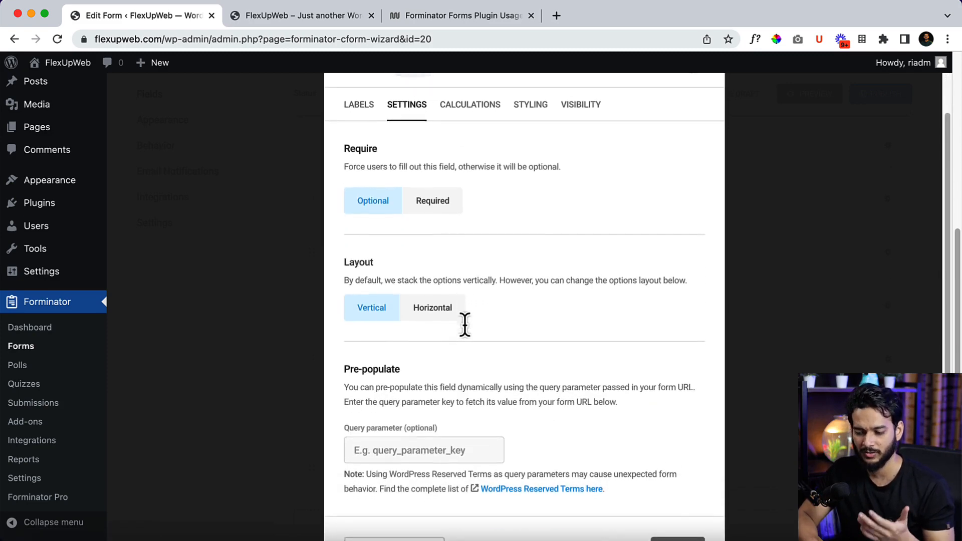
{"action": "scroll", "coordinate": [465, 325], "scroll_direction": "down", "scroll_amount": 2}
{"action": "scroll", "coordinate": [465, 325], "scroll_direction": "up", "scroll_amount": 3}
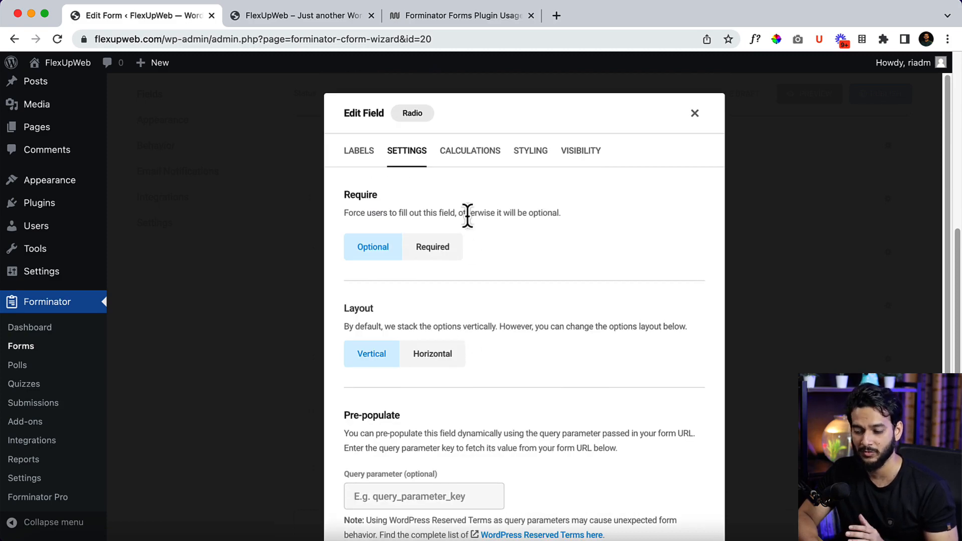
Step: Enable calculations for the Radio field, assigning 500 to Website Design and 700 to Website Development
{"action": "left_click", "coordinate": [465, 153]}
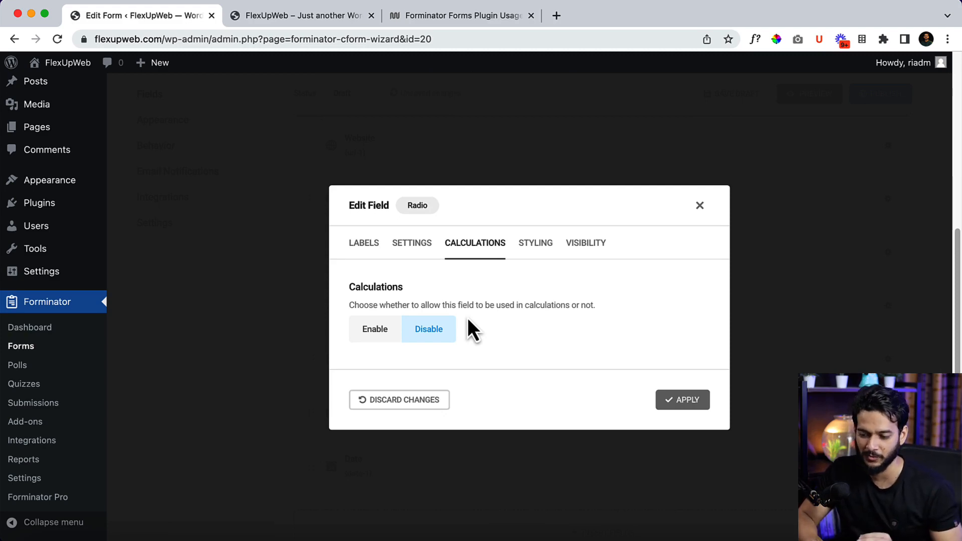
{"action": "left_click", "coordinate": [374, 331]}
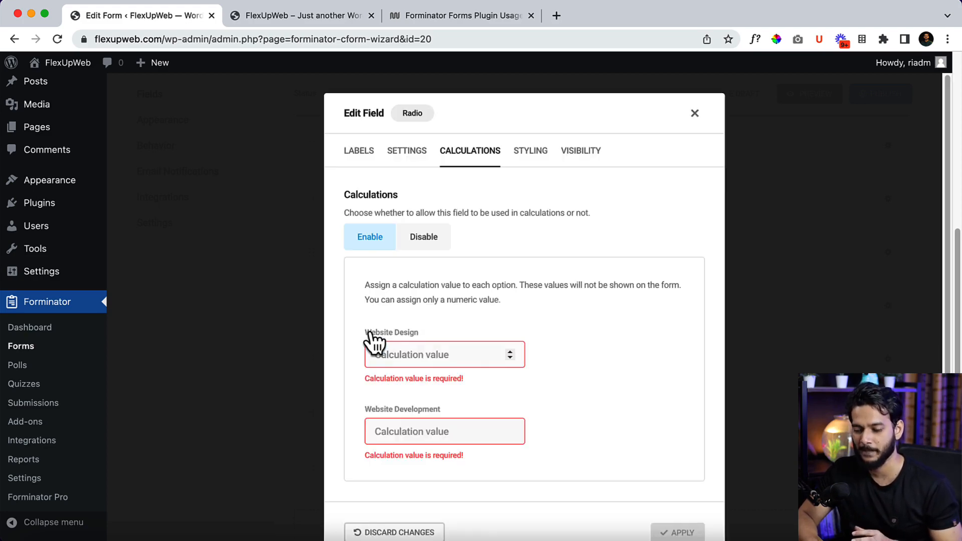
{"action": "left_click", "coordinate": [451, 354]}
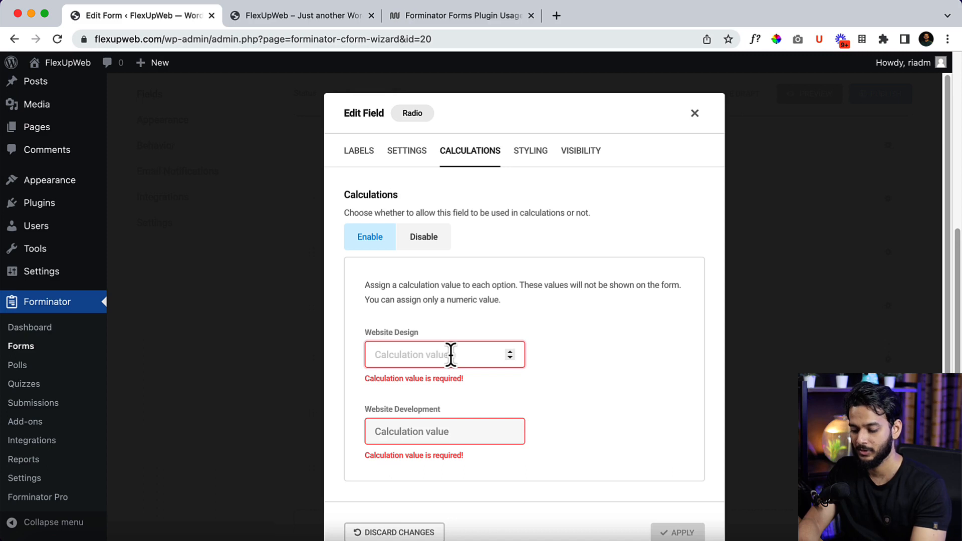
{"action": "type", "text": "500"}
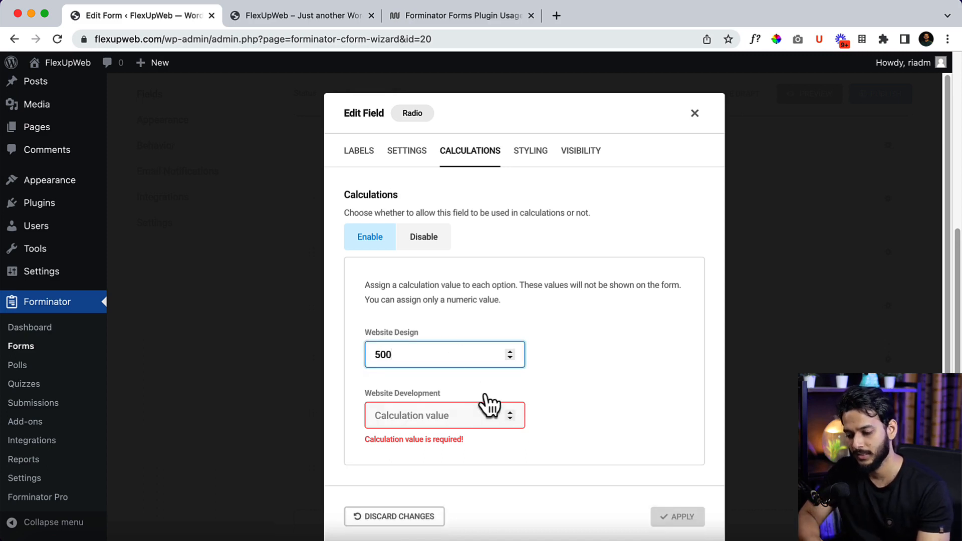
{"action": "left_click", "coordinate": [461, 417]}
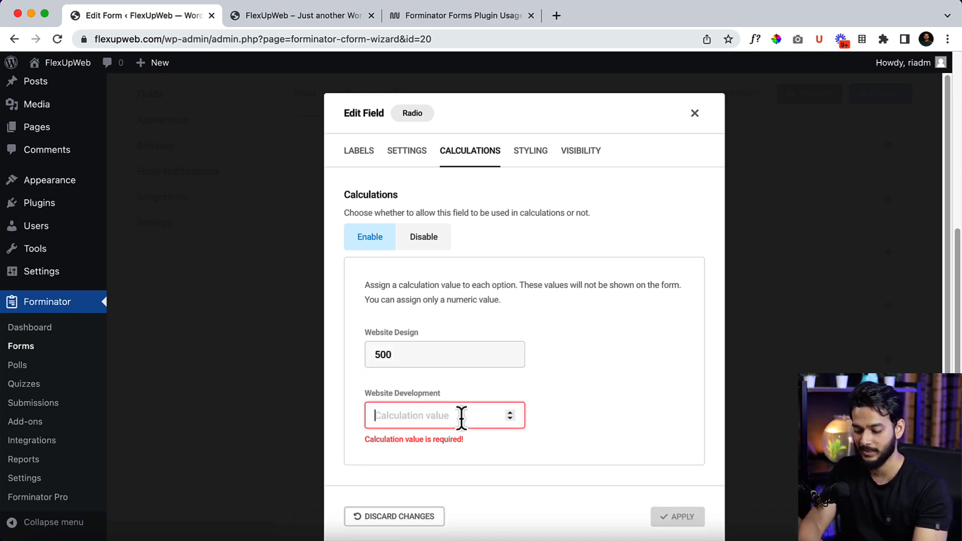
{"action": "type", "text": "700"}
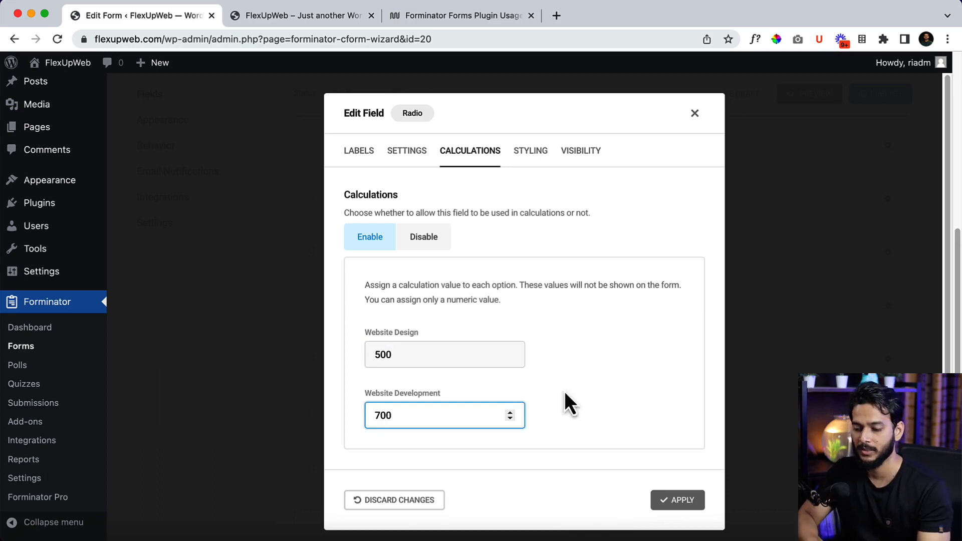
{"action": "left_click", "coordinate": [654, 370]}
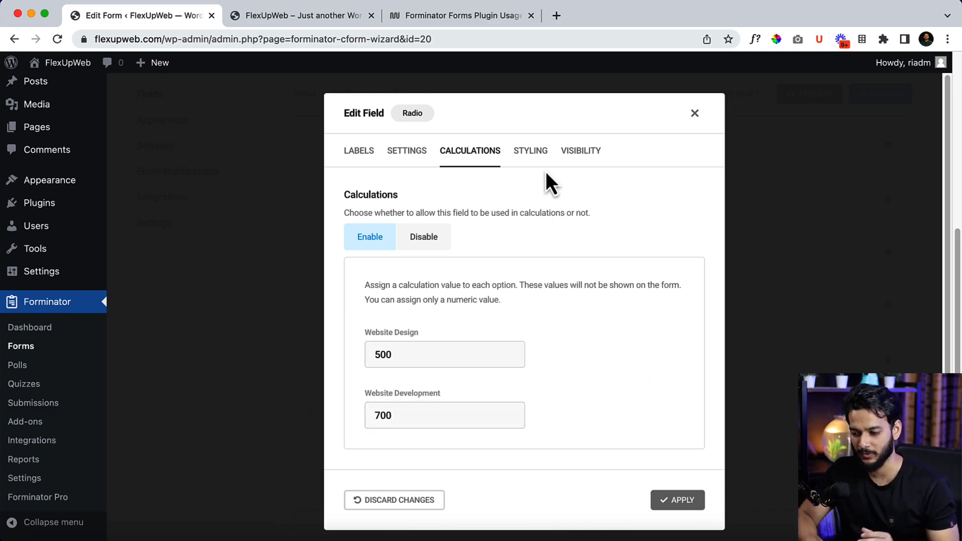
Step: Examine the Radio field's styling and visibility settings, adding a trial visibility rule to view which form fields it can depend on
{"action": "left_click", "coordinate": [532, 151]}
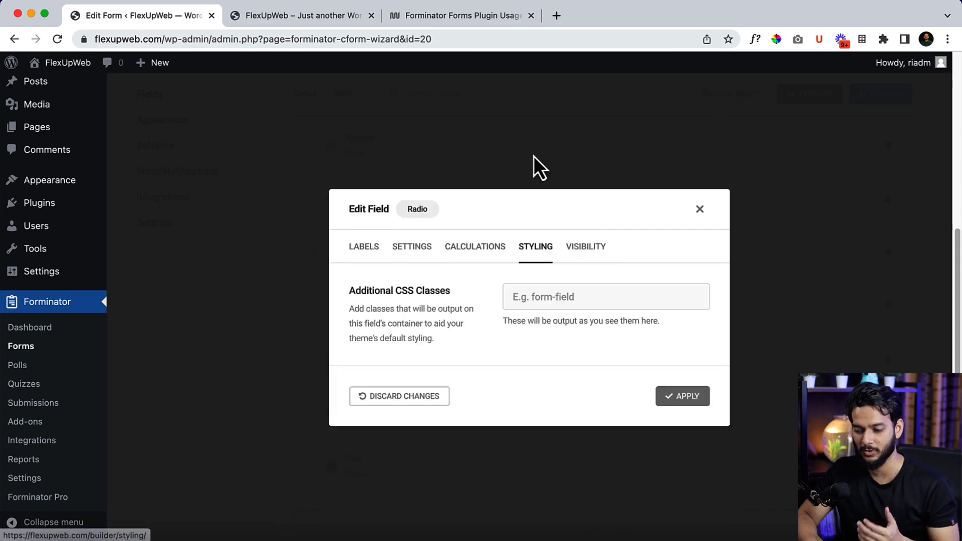
{"action": "left_click", "coordinate": [590, 248]}
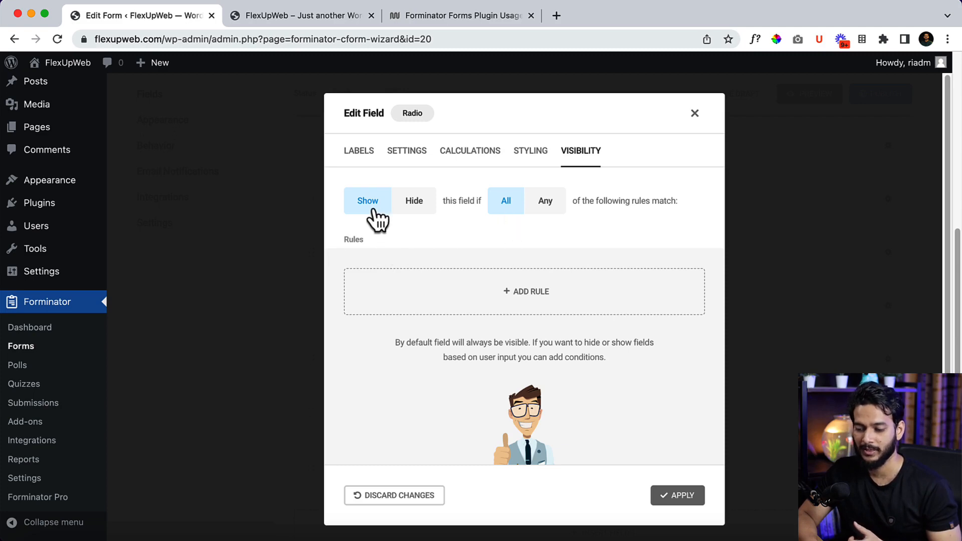
{"action": "left_click", "coordinate": [551, 301]}
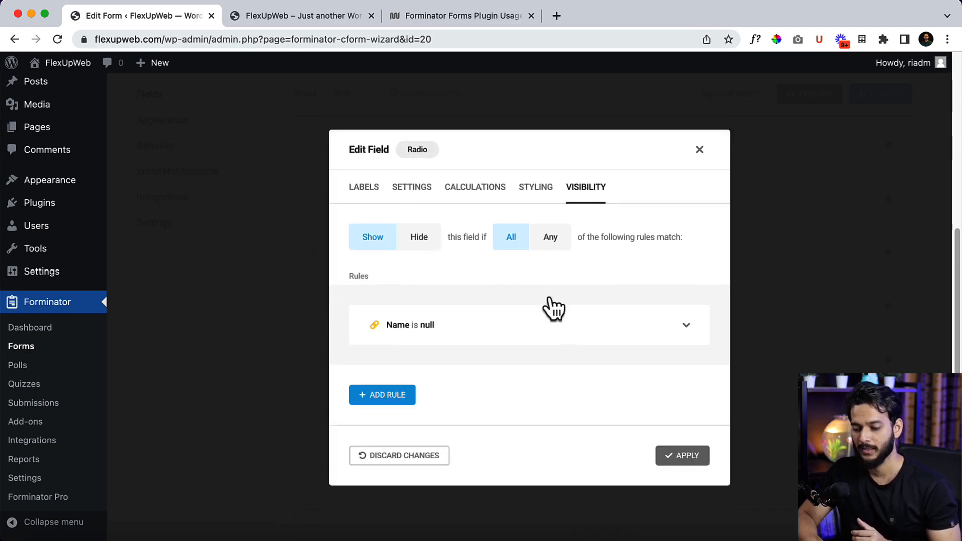
{"action": "left_click", "coordinate": [687, 326]}
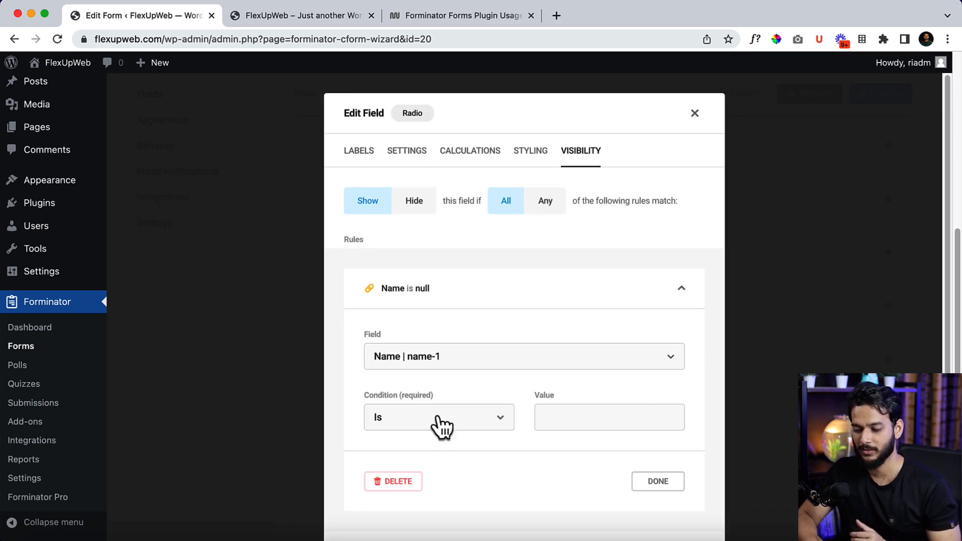
{"action": "left_click", "coordinate": [473, 358]}
{"action": "scroll", "coordinate": [492, 461], "scroll_direction": "down", "scroll_amount": 3}
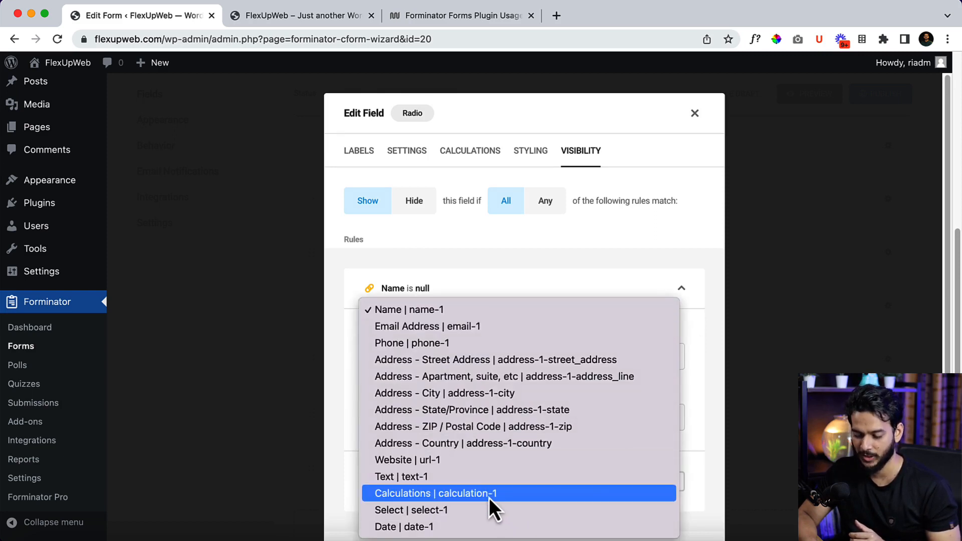
Step: Delete the trial visibility rule and apply the Radio field's changes
{"action": "left_click", "coordinate": [532, 262]}
{"action": "left_click", "coordinate": [387, 482]}
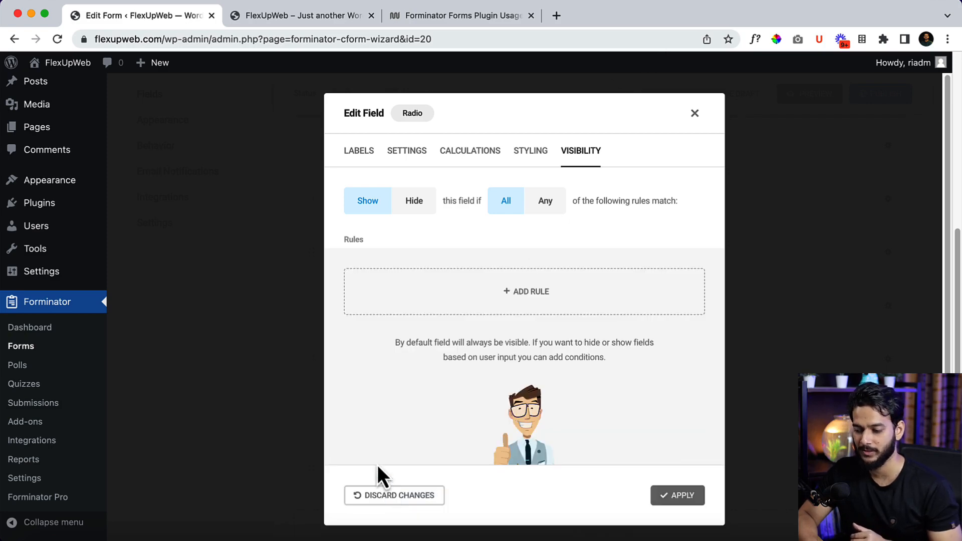
{"action": "left_click", "coordinate": [687, 502]}
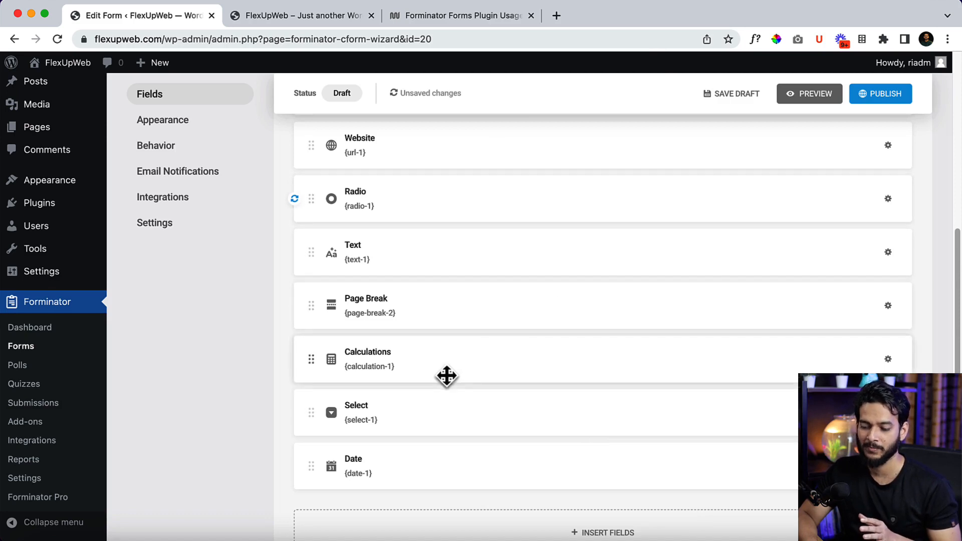
Step: Check the Calculations field's settings and insert the Radio field as {radio-1} in its calculation formula
{"action": "scroll", "coordinate": [446, 381], "scroll_direction": "up", "scroll_amount": 2}
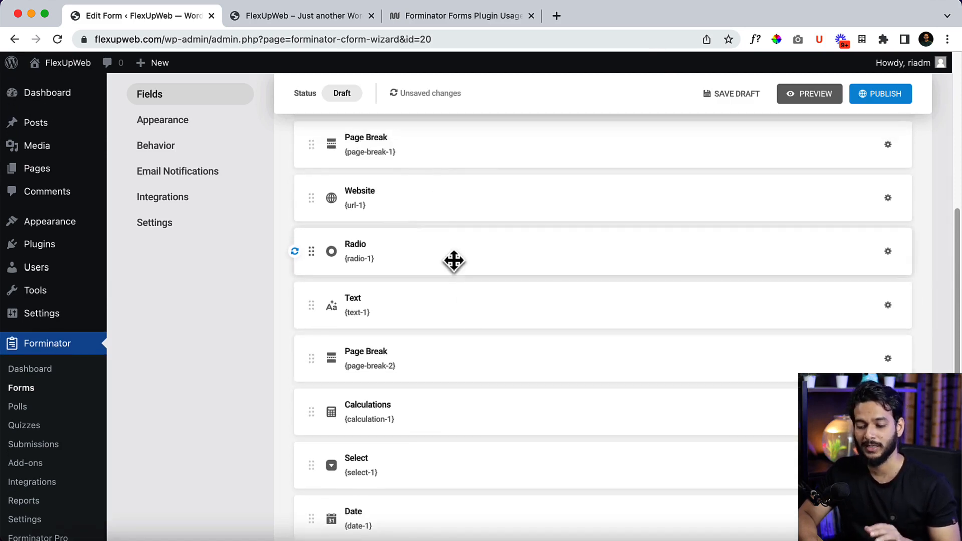
{"action": "left_click", "coordinate": [462, 417]}
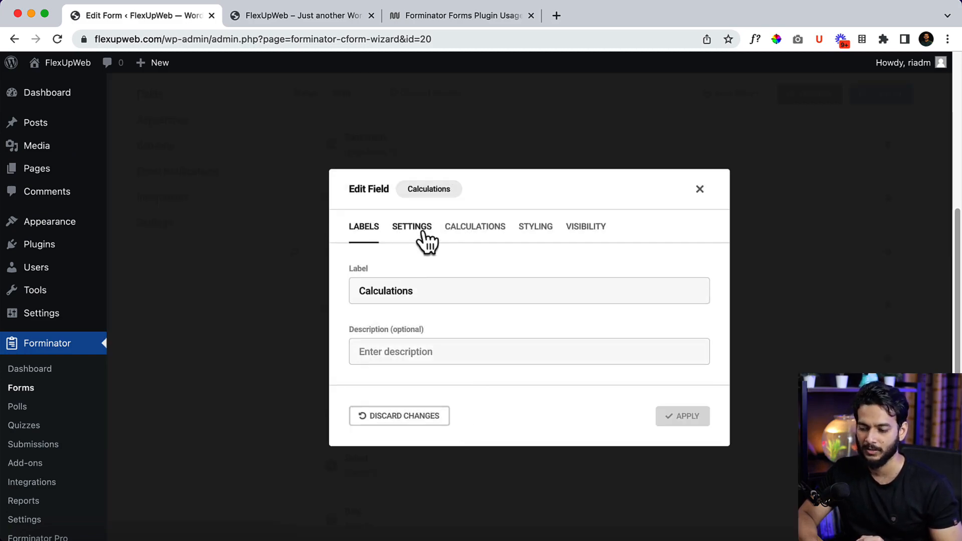
{"action": "left_click", "coordinate": [416, 230]}
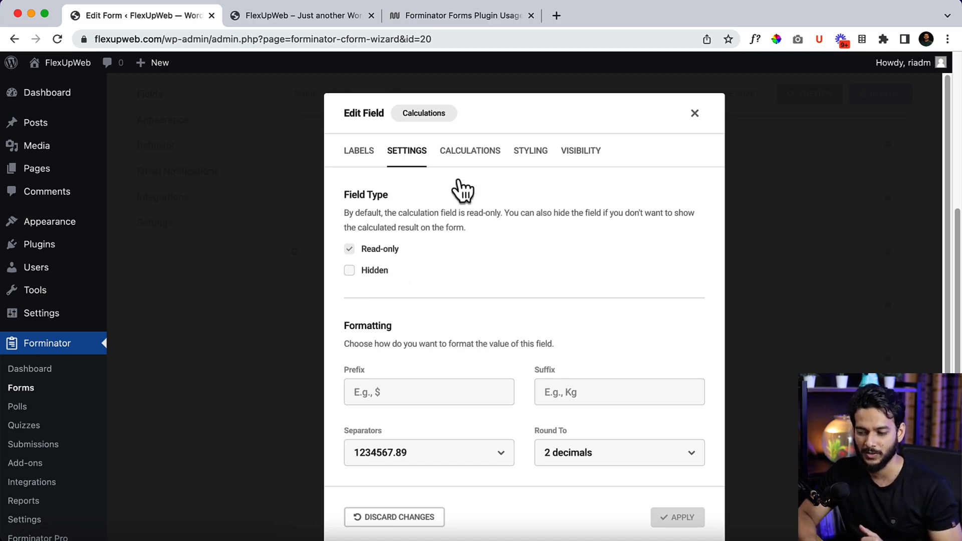
{"action": "left_click", "coordinate": [481, 151]}
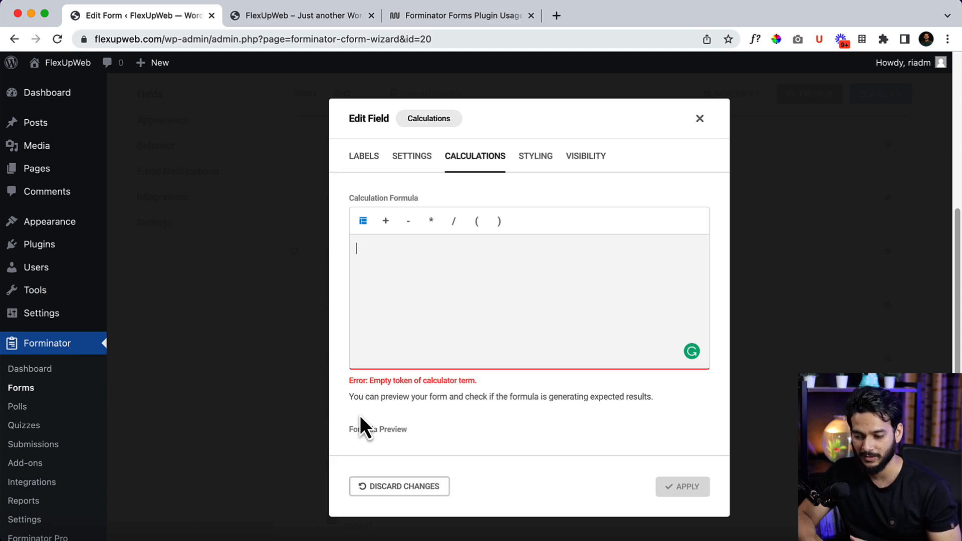
{"action": "left_click", "coordinate": [364, 222]}
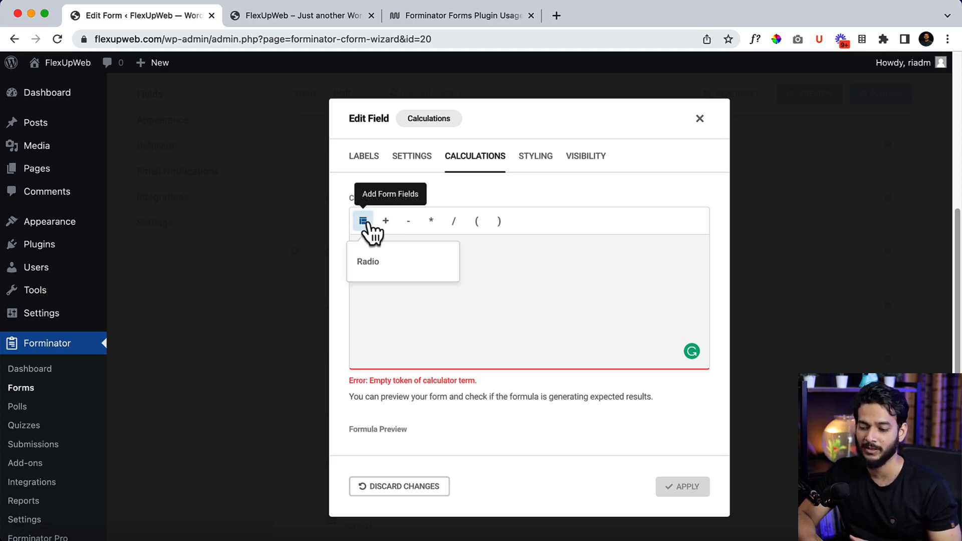
{"action": "left_click", "coordinate": [371, 261]}
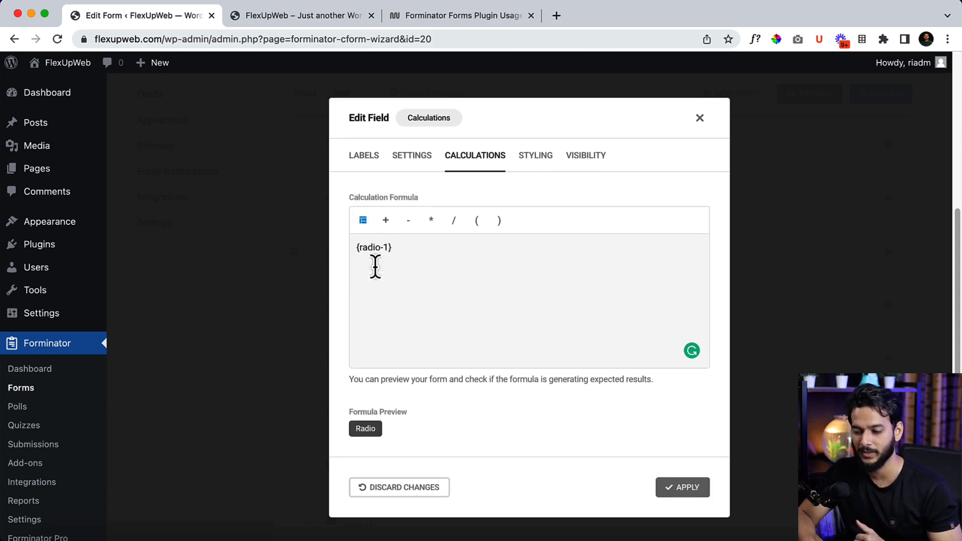
{"action": "left_click", "coordinate": [363, 222]}
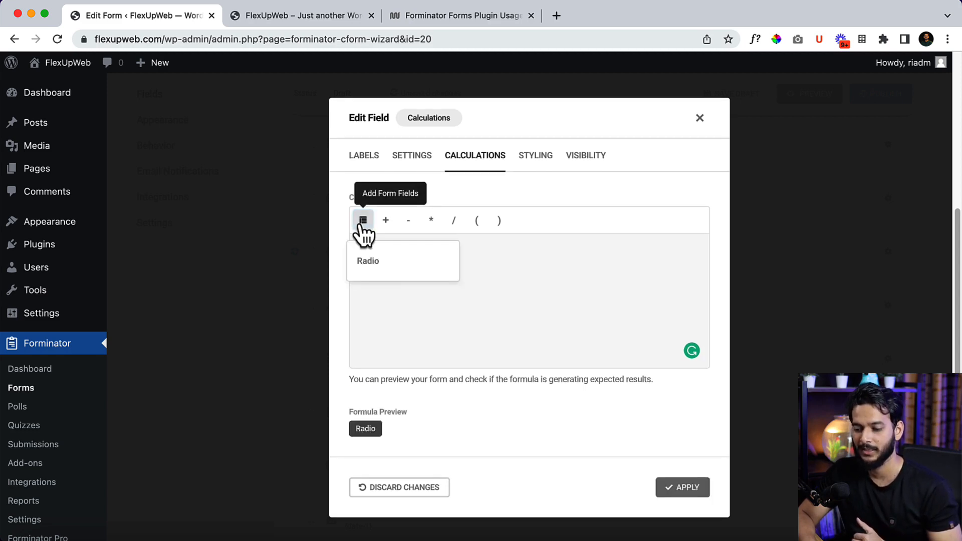
{"action": "left_click", "coordinate": [389, 268]}
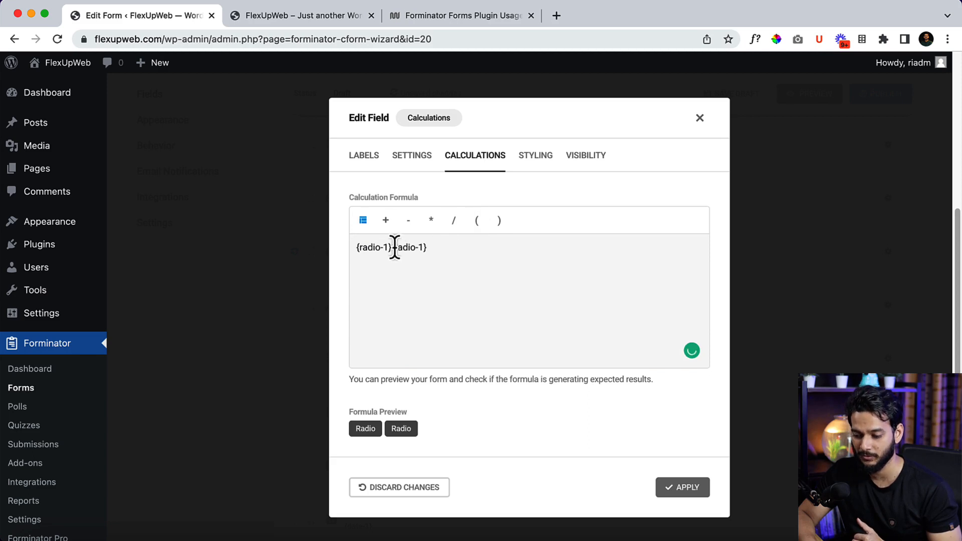
{"action": "left_click_drag", "start_coordinate": [393, 248], "coordinate": [439, 246]}
{"action": "key", "text": "BackSpace"}
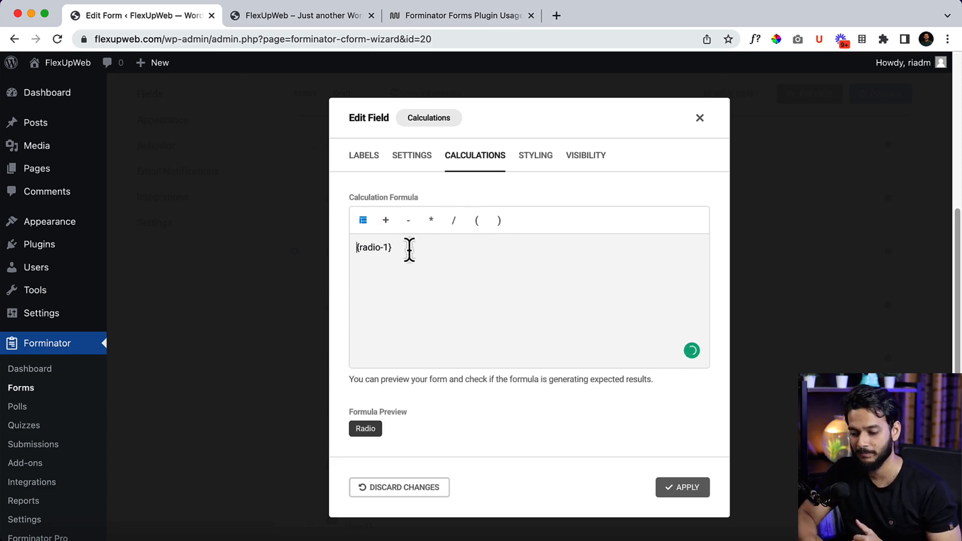
{"action": "left_click", "coordinate": [385, 220]}
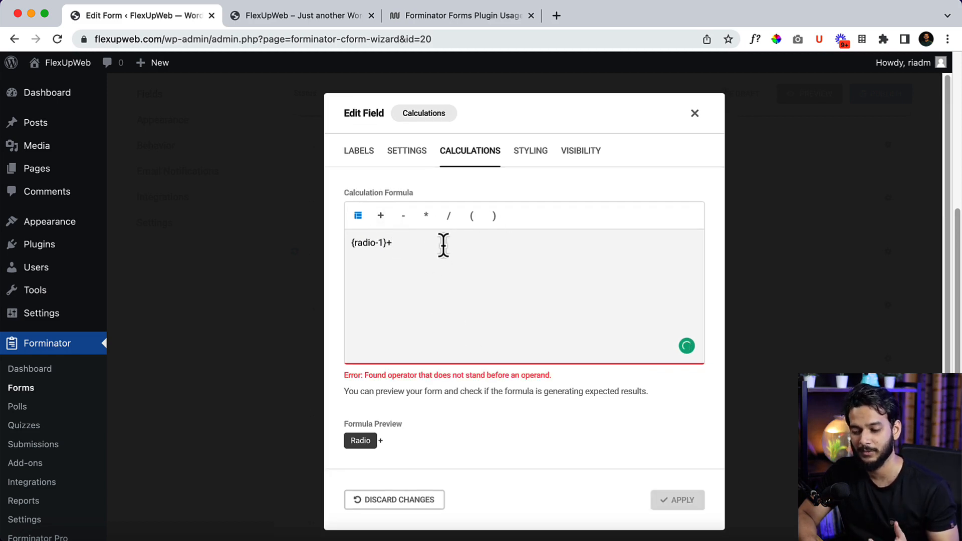
{"action": "left_click", "coordinate": [407, 243]}
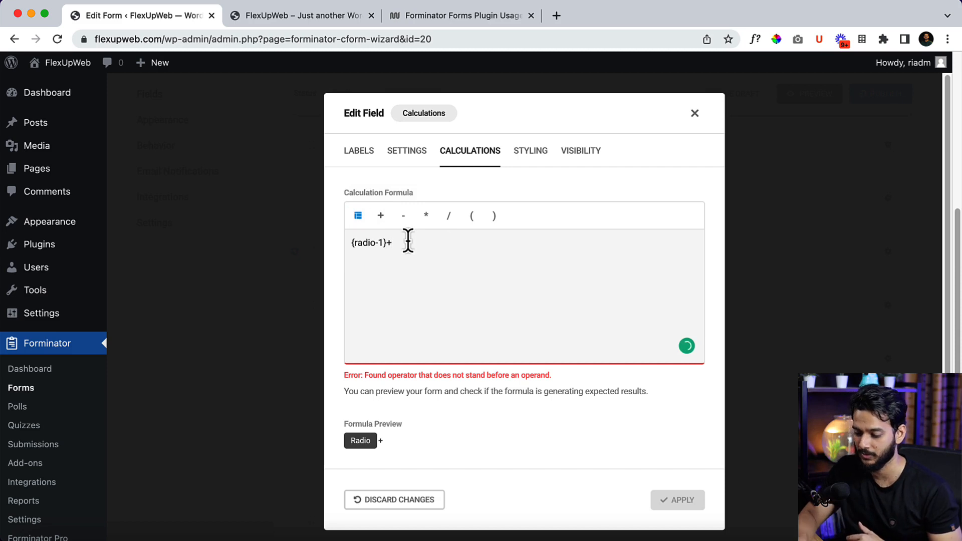
{"action": "key", "text": "BackSpace"}
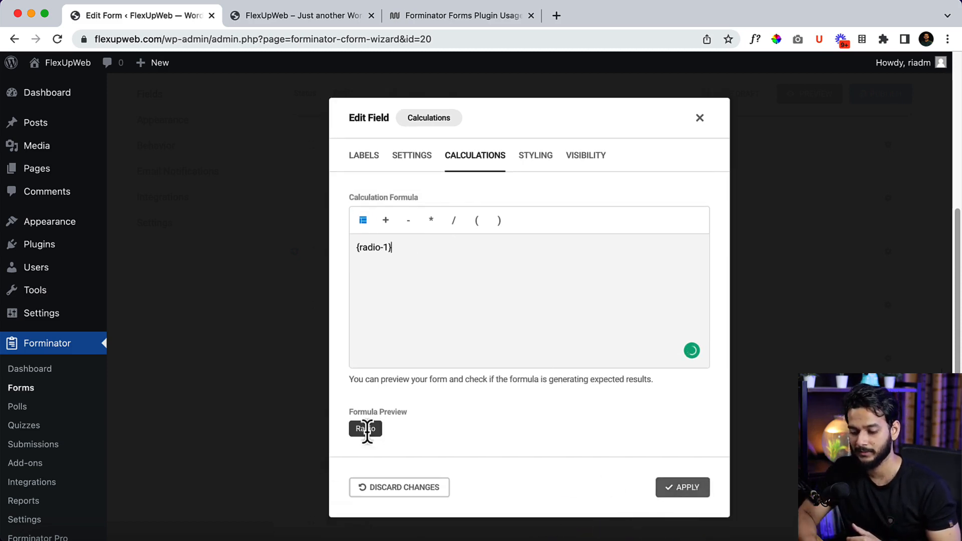
Step: Apply the Calculations field's formula and preview the form through to its final page with Website Design selected
{"action": "left_click", "coordinate": [690, 490]}
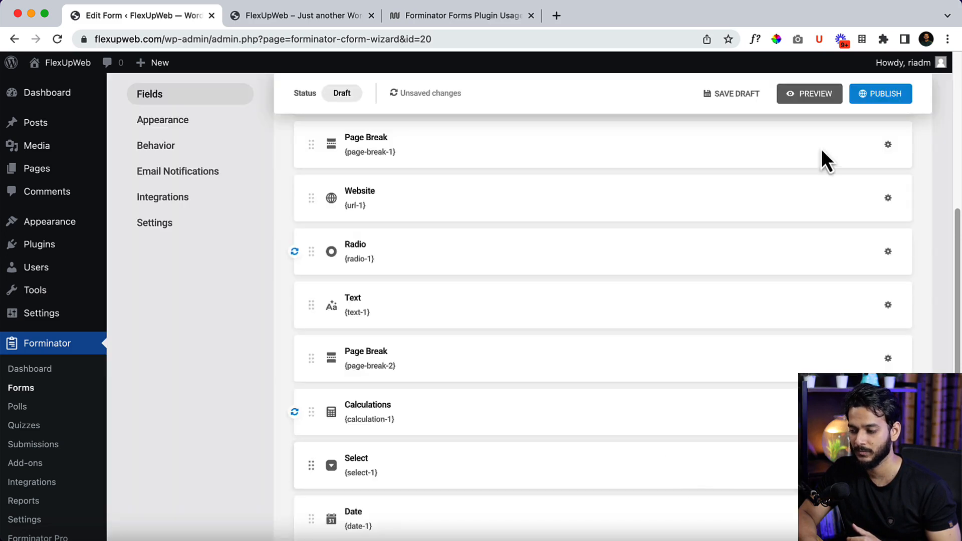
{"action": "left_click", "coordinate": [825, 96]}
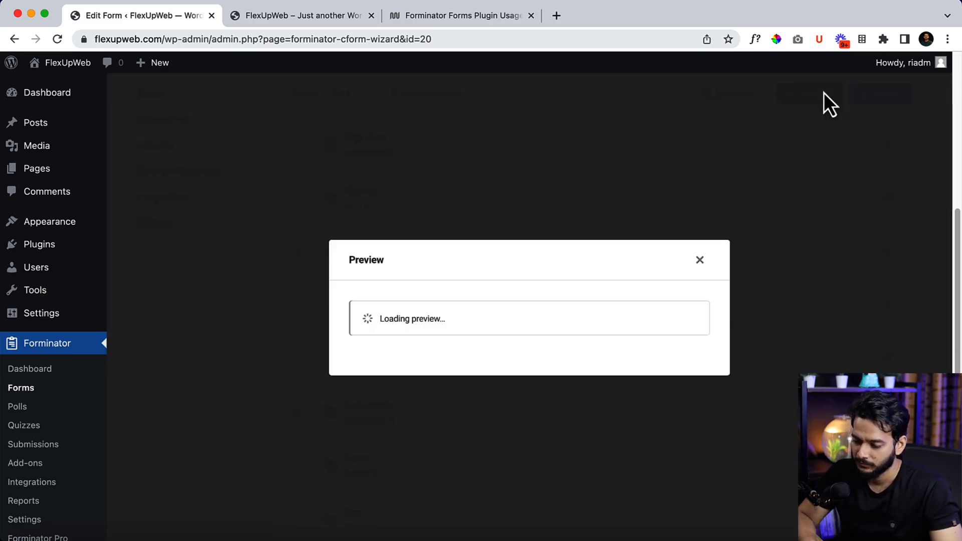
{"action": "scroll", "coordinate": [462, 334], "scroll_direction": "down", "scroll_amount": 3}
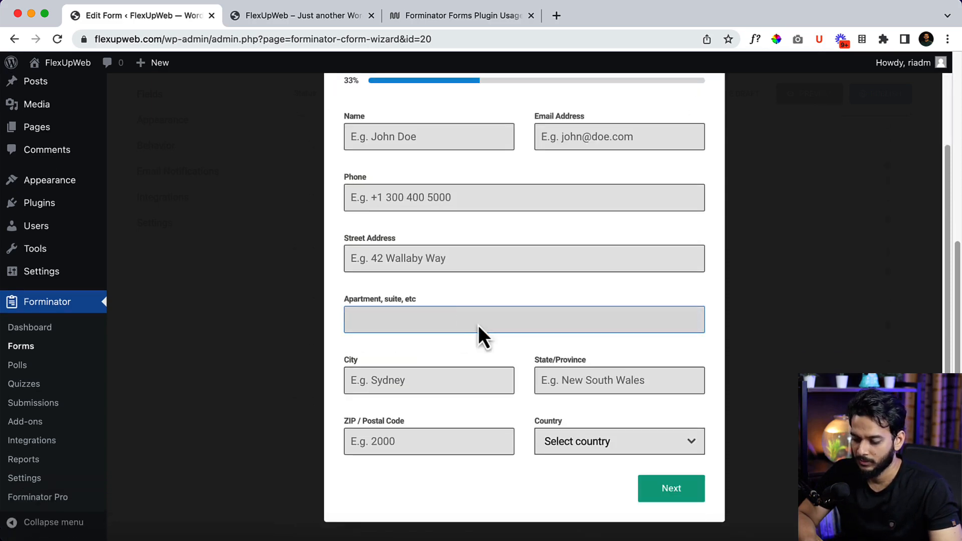
{"action": "left_click", "coordinate": [680, 493]}
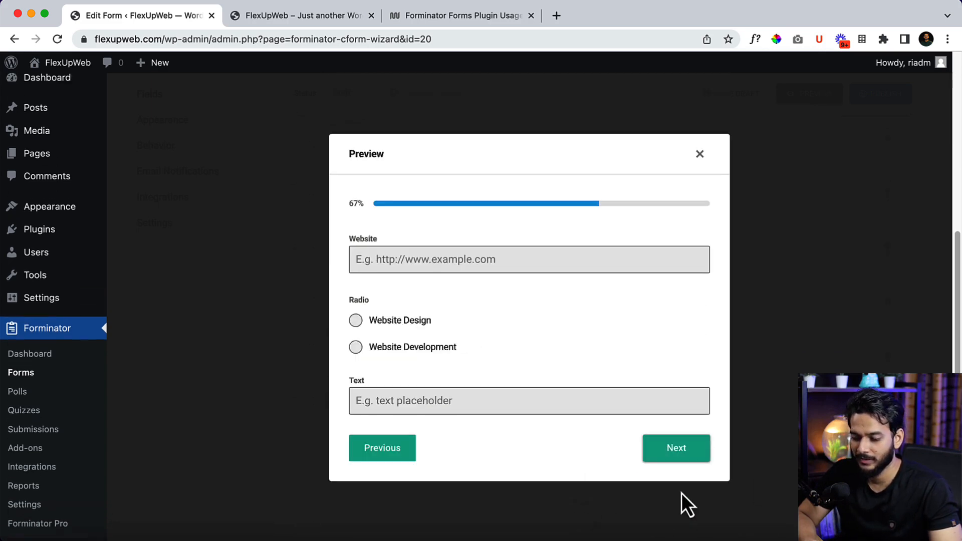
{"action": "left_click", "coordinate": [389, 323]}
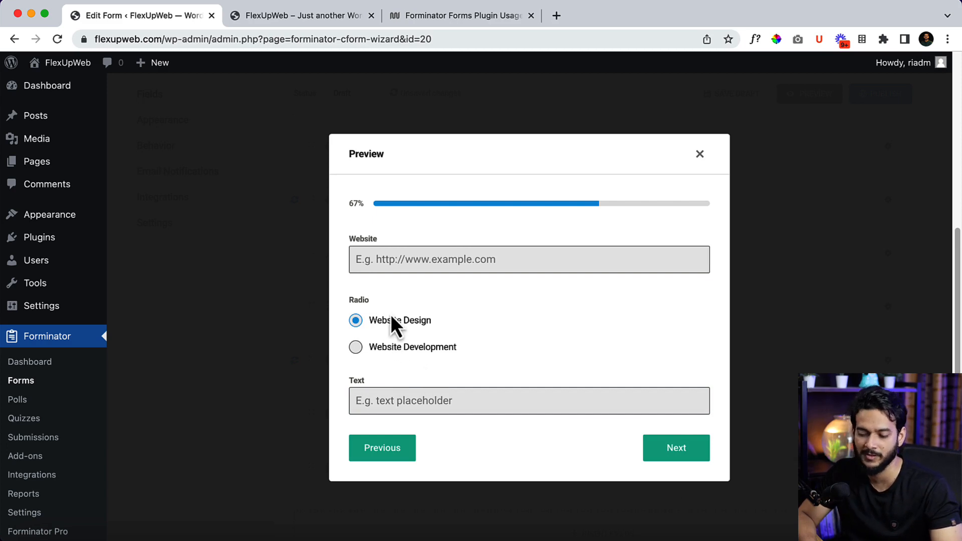
{"action": "left_click", "coordinate": [654, 448]}
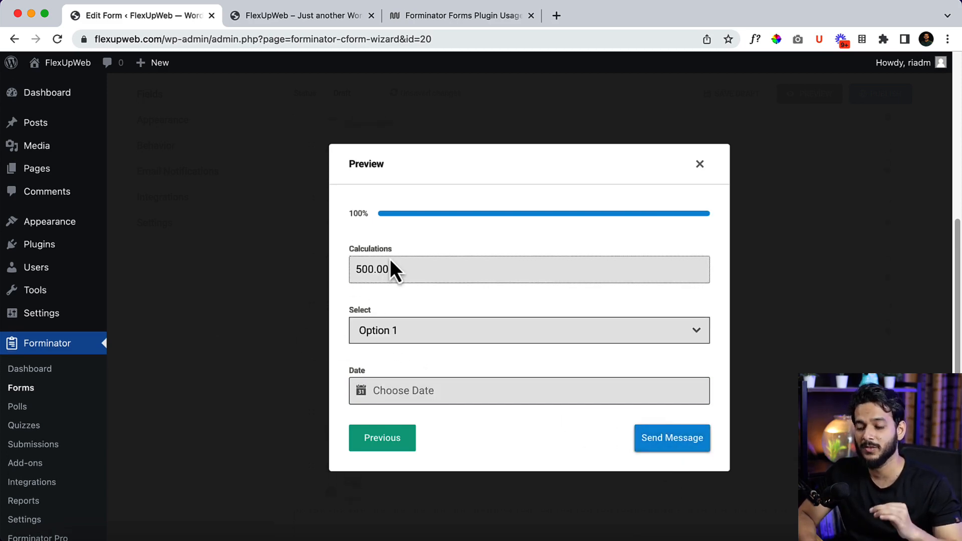
Step: Go back in the preview, select Website Development instead, and check the calculated value on the final page
{"action": "left_click", "coordinate": [396, 452]}
{"action": "left_click", "coordinate": [406, 350]}
{"action": "left_click", "coordinate": [689, 452]}
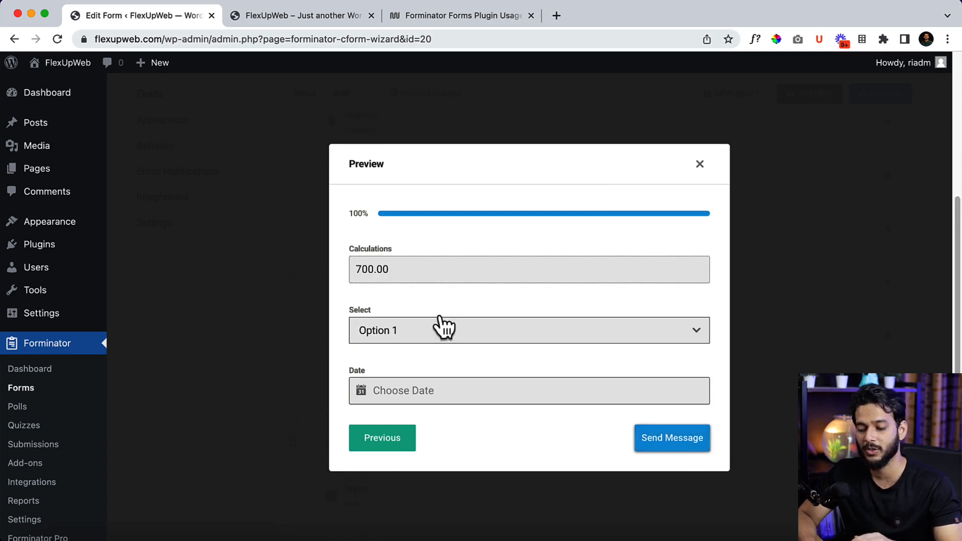
Step: Go back one page in the form preview and close the preview
{"action": "left_click", "coordinate": [380, 454]}
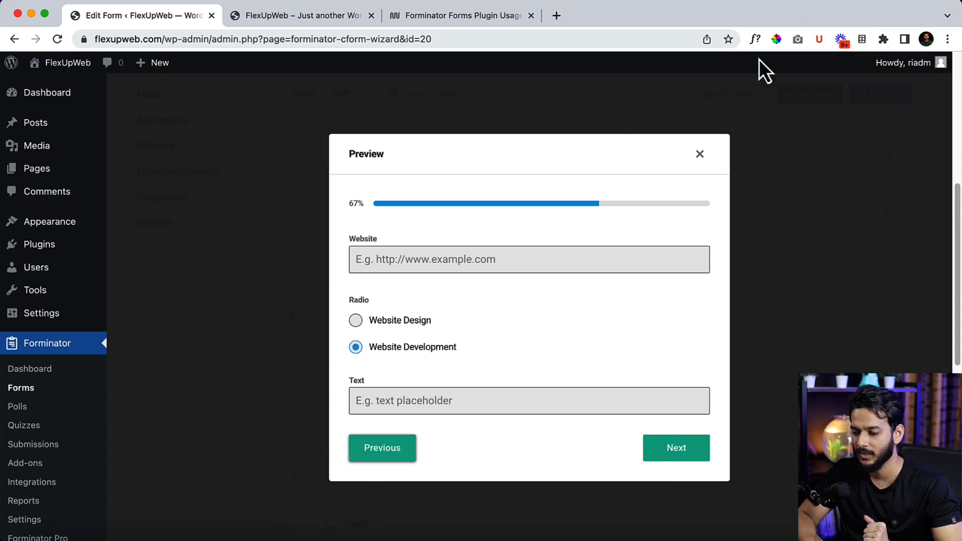
{"action": "left_click", "coordinate": [700, 153]}
{"action": "scroll", "coordinate": [704, 152], "scroll_direction": "up", "scroll_amount": 1}
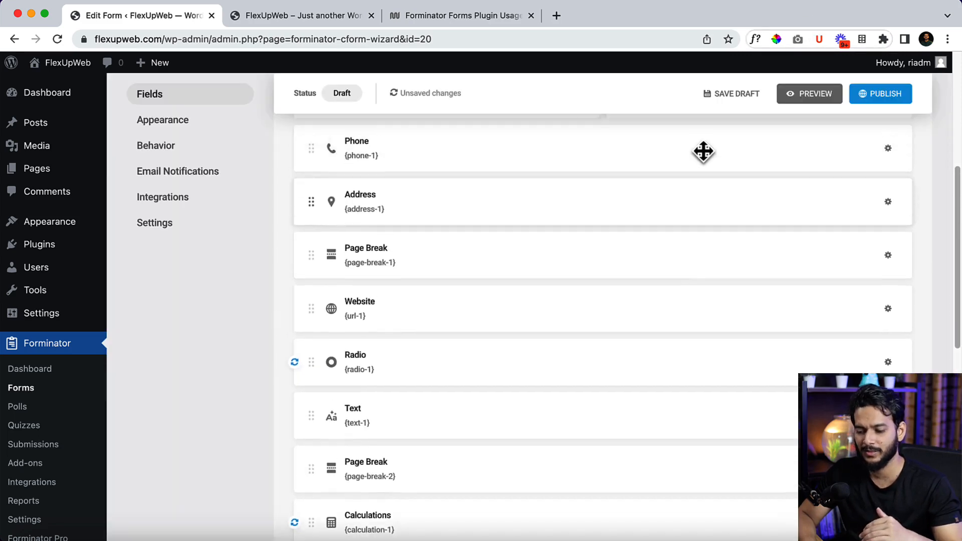
{"action": "scroll", "coordinate": [703, 152], "scroll_direction": "down", "scroll_amount": 1}
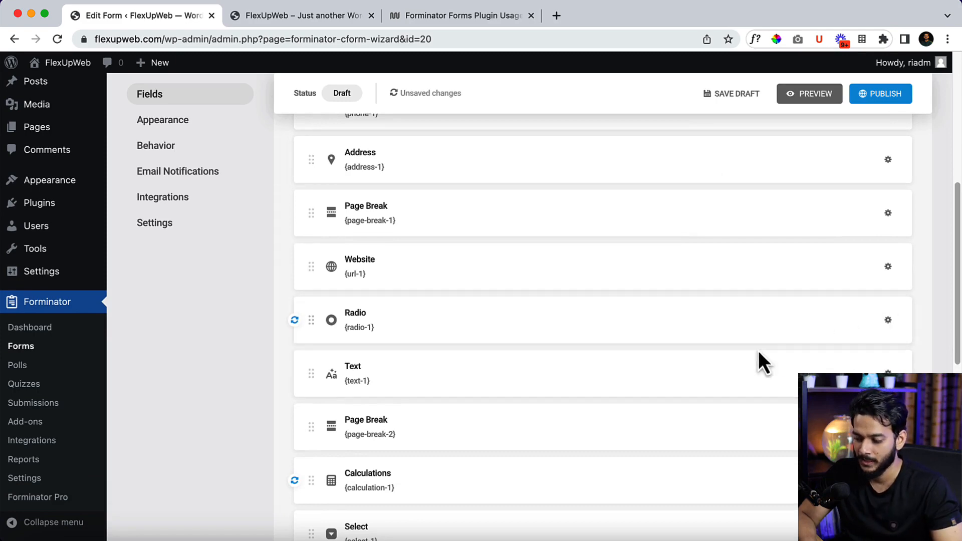
Step: Open the Text field under Radio for editing and review its label, general settings and styling options
{"action": "left_click", "coordinate": [505, 380]}
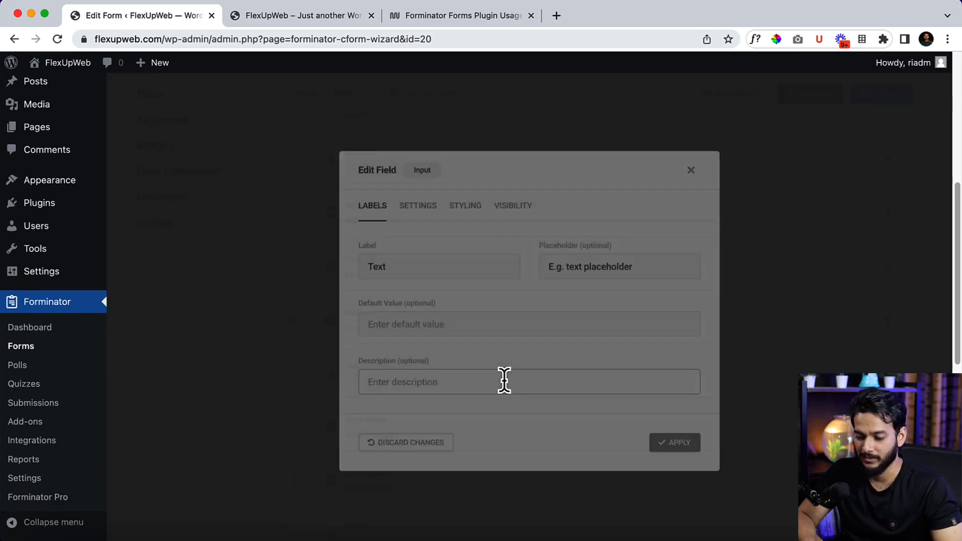
{"action": "left_click", "coordinate": [395, 260]}
{"action": "double_click", "coordinate": [394, 261]}
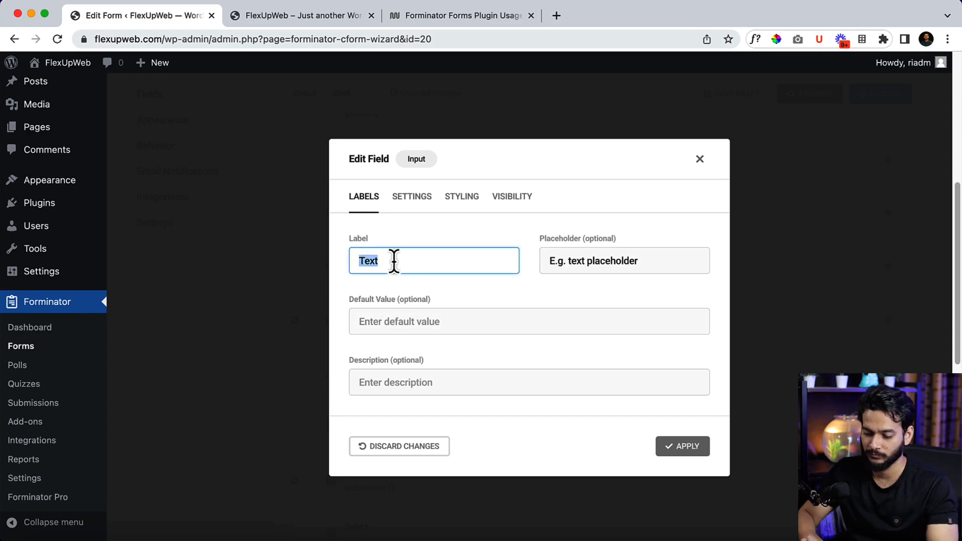
{"action": "left_click", "coordinate": [412, 196]}
{"action": "left_click", "coordinate": [457, 152]}
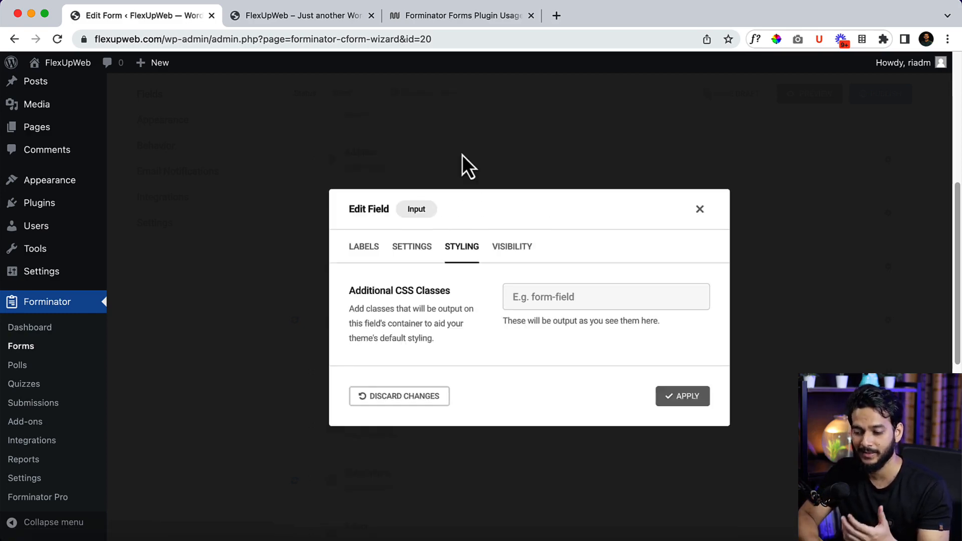
{"action": "left_click", "coordinate": [425, 249]}
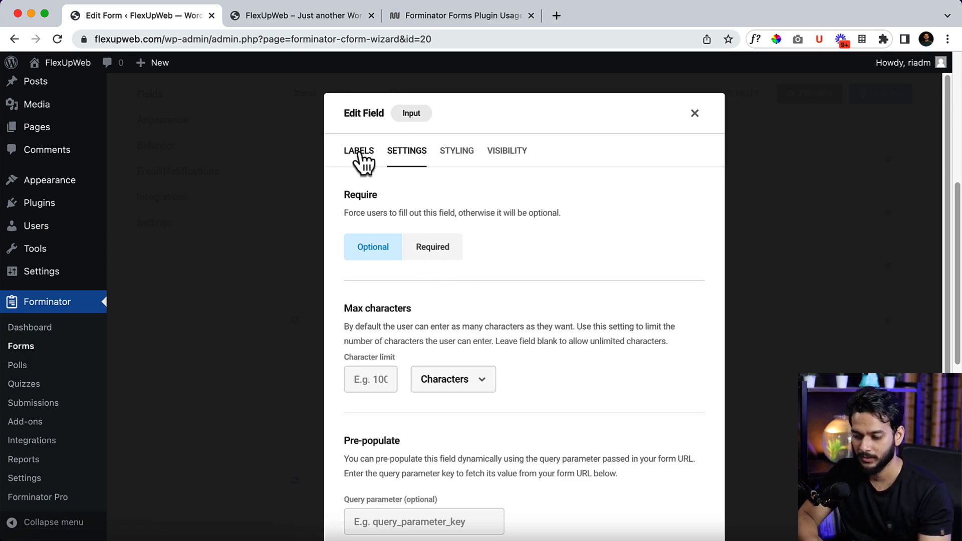
Step: Add a visibility rule that shows the Text field only if Radio | radio-1 is Website Design
{"action": "left_click", "coordinate": [493, 150]}
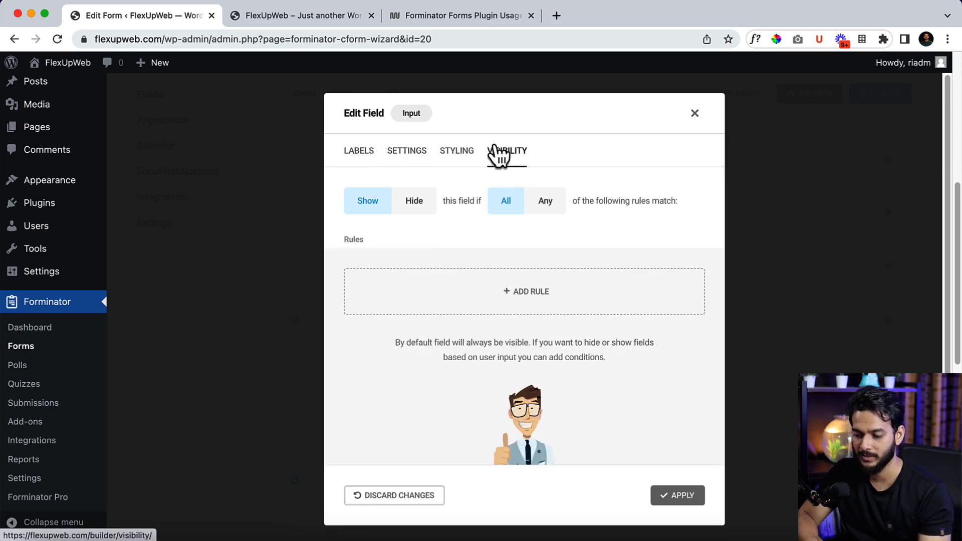
{"action": "left_click", "coordinate": [489, 280]}
{"action": "left_click", "coordinate": [468, 327]}
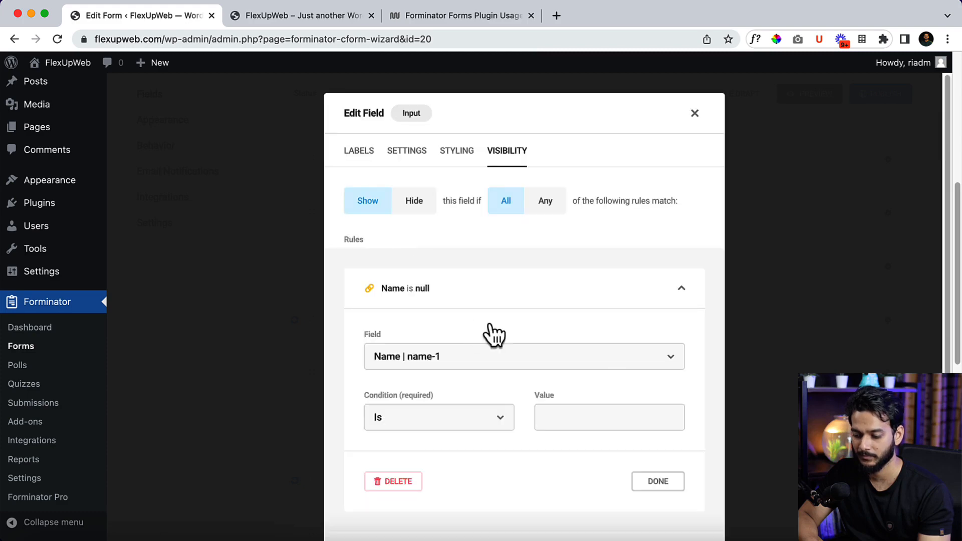
{"action": "left_click", "coordinate": [669, 360]}
{"action": "scroll", "coordinate": [481, 522], "scroll_direction": "down", "scroll_amount": 3}
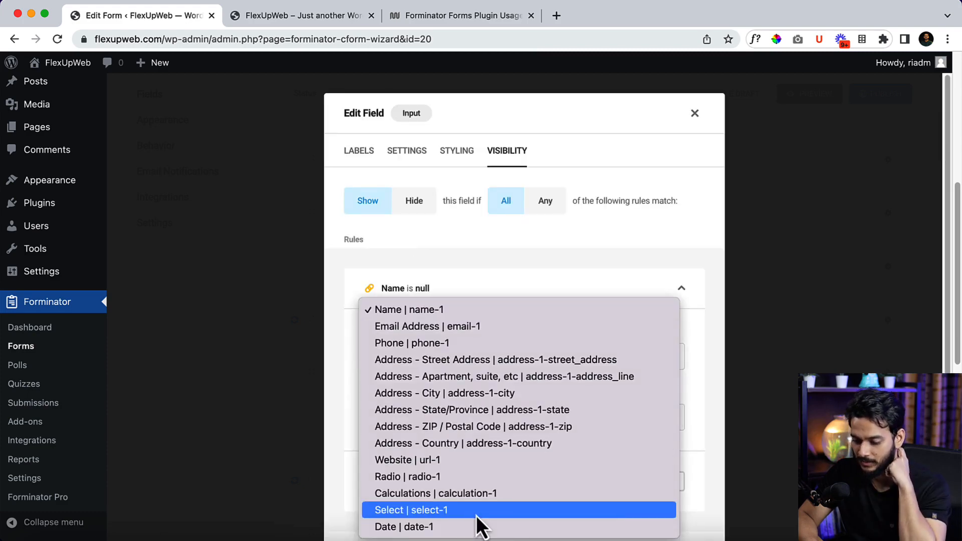
{"action": "left_click", "coordinate": [485, 475]}
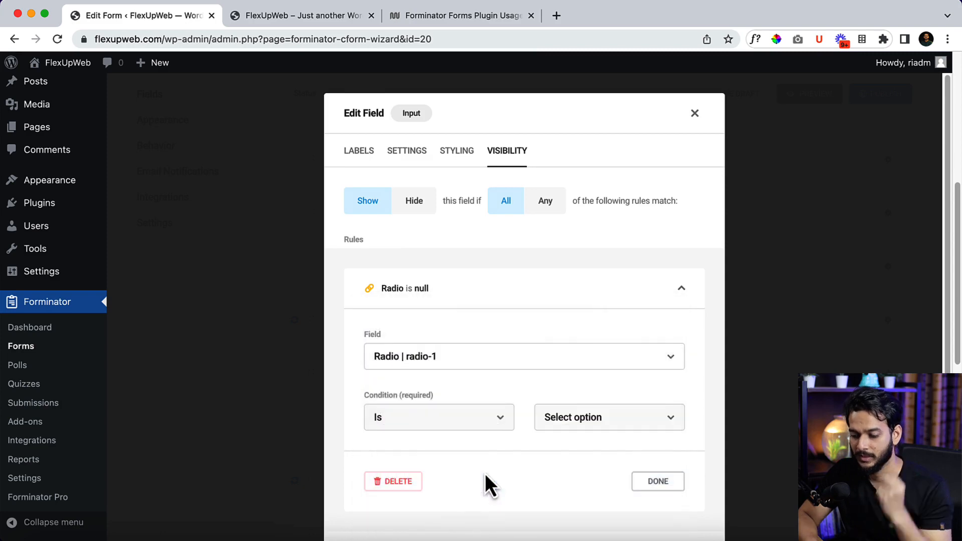
{"action": "left_click", "coordinate": [556, 421]}
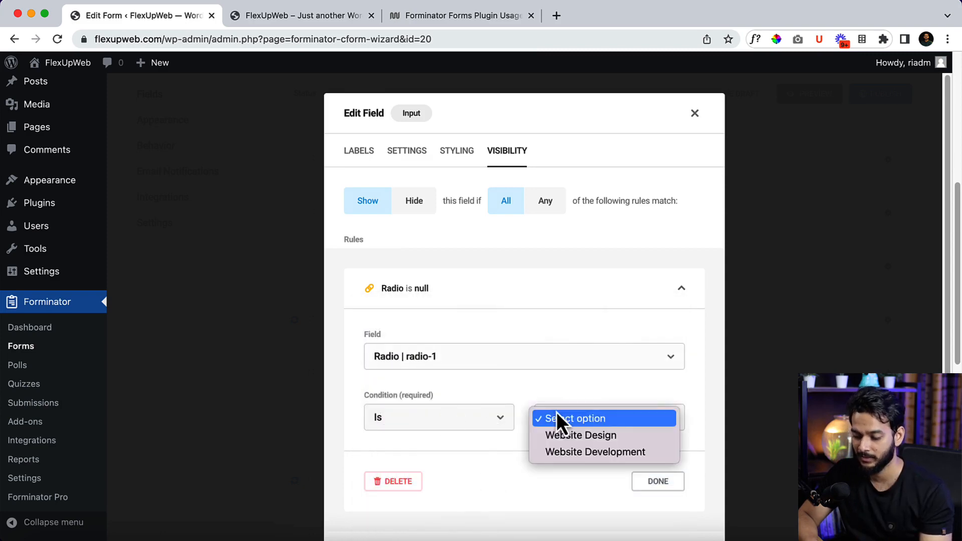
{"action": "left_click", "coordinate": [588, 439]}
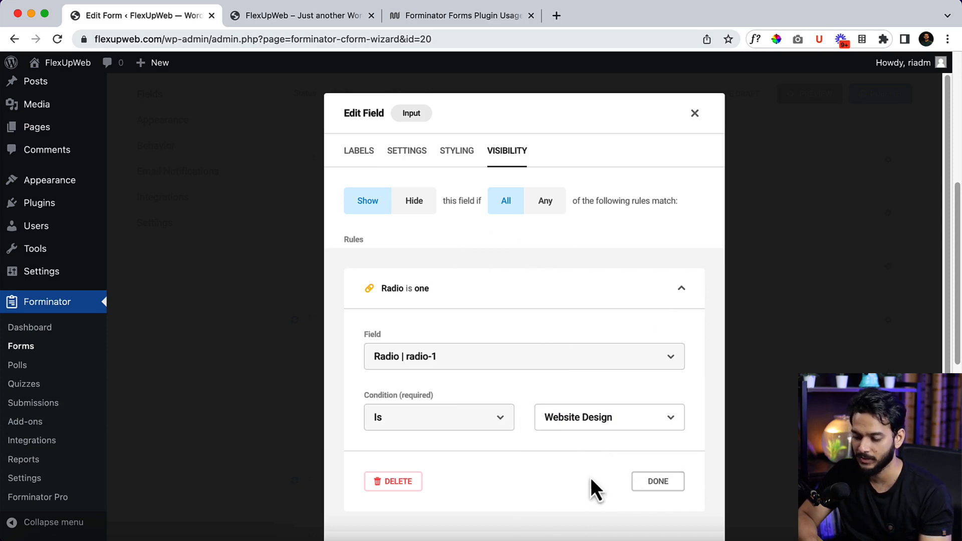
Step: Change the text field's label to "Website Design Idea"
{"action": "left_click", "coordinate": [360, 153]}
{"action": "left_click", "coordinate": [391, 261]}
{"action": "double_click", "coordinate": [392, 262]}
{"action": "type", "text": "Website Design Idea"}
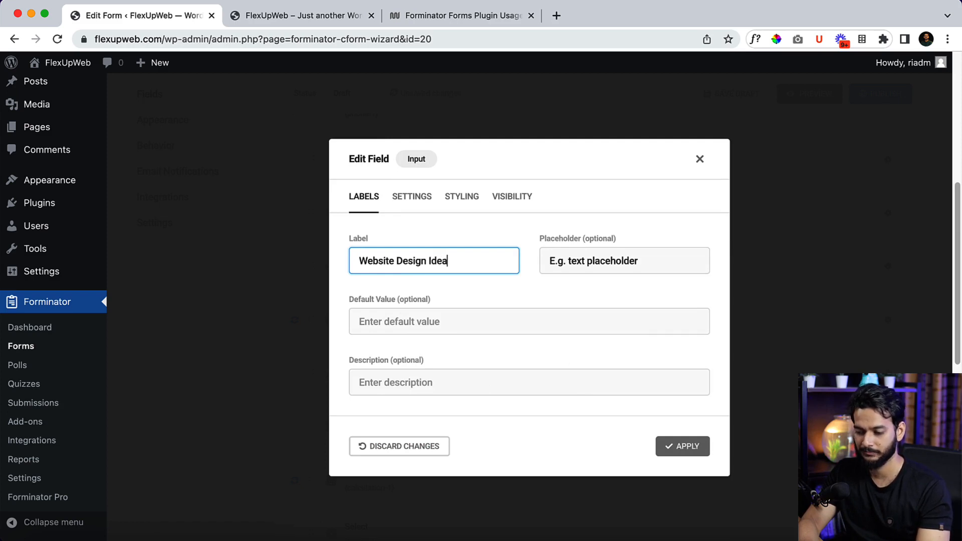
{"action": "key", "text": "Tab"}
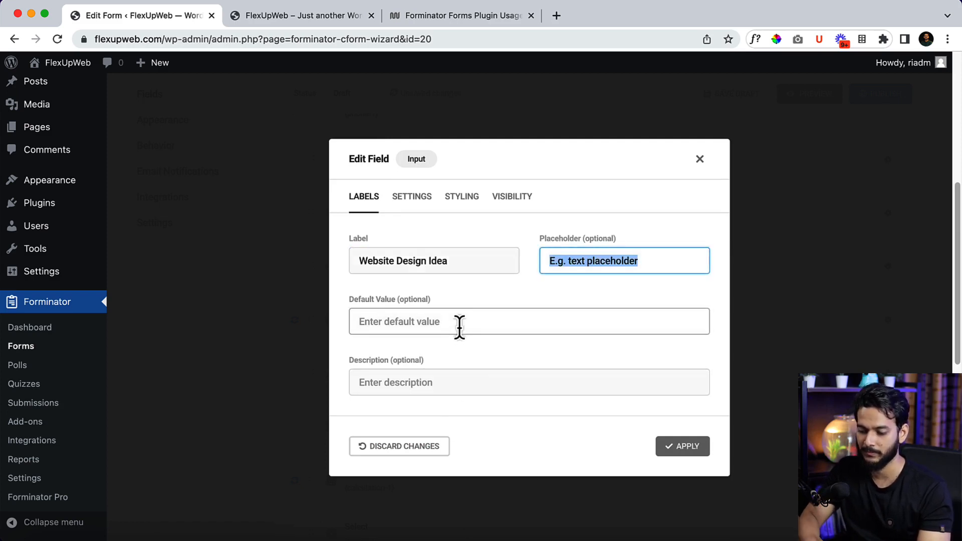
Step: Set the field's default value to "Share some great idea related to the project."
{"action": "left_click", "coordinate": [459, 326]}
{"action": "type", "text": "Share some"}
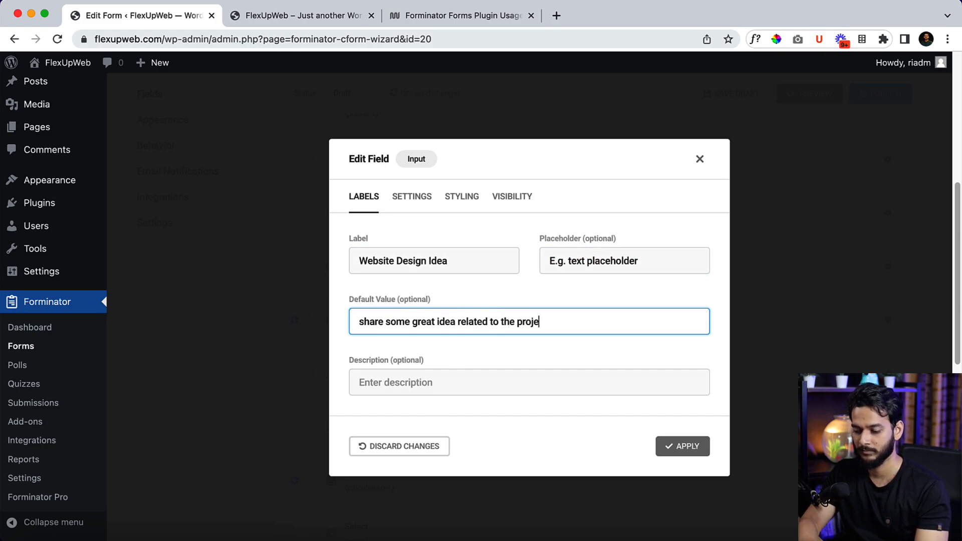
{"action": "type", "text": ". "}
{"action": "type", "text": "S"}
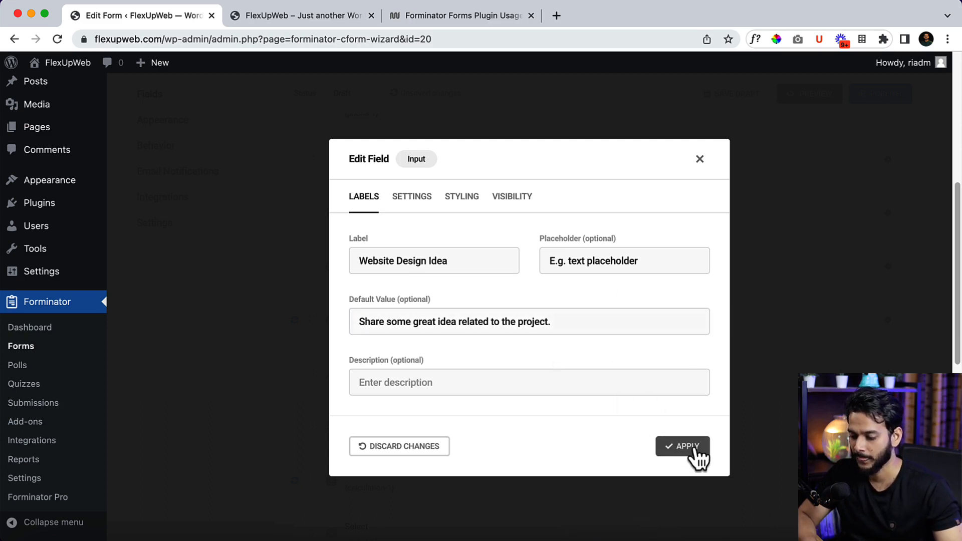
Step: Copy the default value text into the placeholder, replacing the sample placeholder, and apply the field changes
{"action": "left_click_drag", "start_coordinate": [528, 326], "coordinate": [536, 290]}
{"action": "key", "text": "super+c"}
{"action": "double_click", "coordinate": [588, 261]}
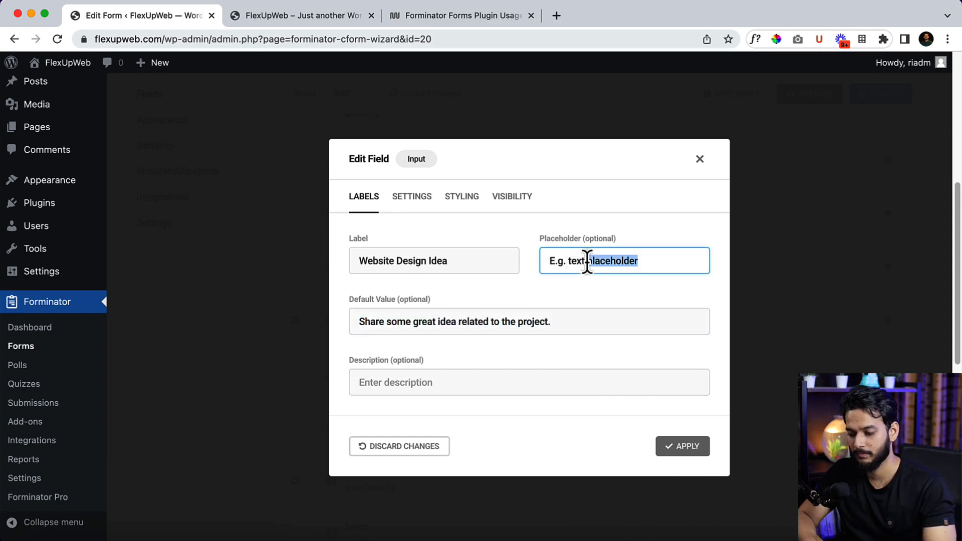
{"action": "key", "text": "super+a"}
{"action": "key", "text": "super+v"}
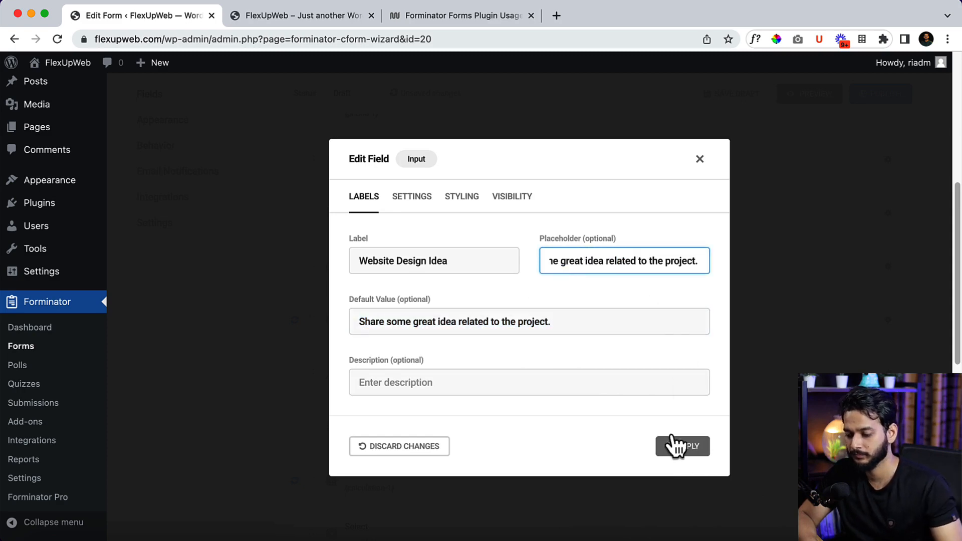
{"action": "left_click", "coordinate": [678, 445]}
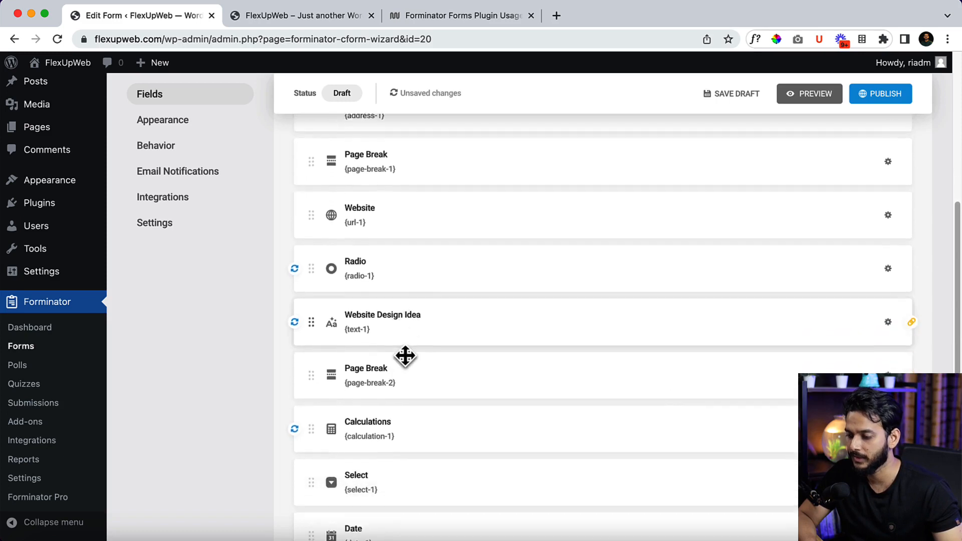
Step: Preview the form and advance through its pages to the final one with the calculation, select and date fields
{"action": "scroll", "coordinate": [406, 357], "scroll_direction": "down", "scroll_amount": 3}
{"action": "left_click", "coordinate": [822, 95]}
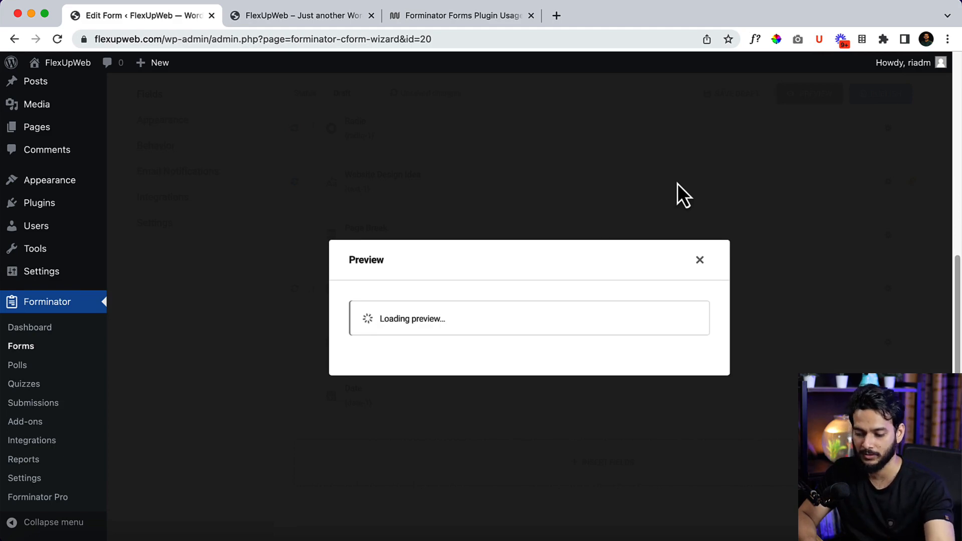
{"action": "scroll", "coordinate": [565, 374], "scroll_direction": "down", "scroll_amount": 2}
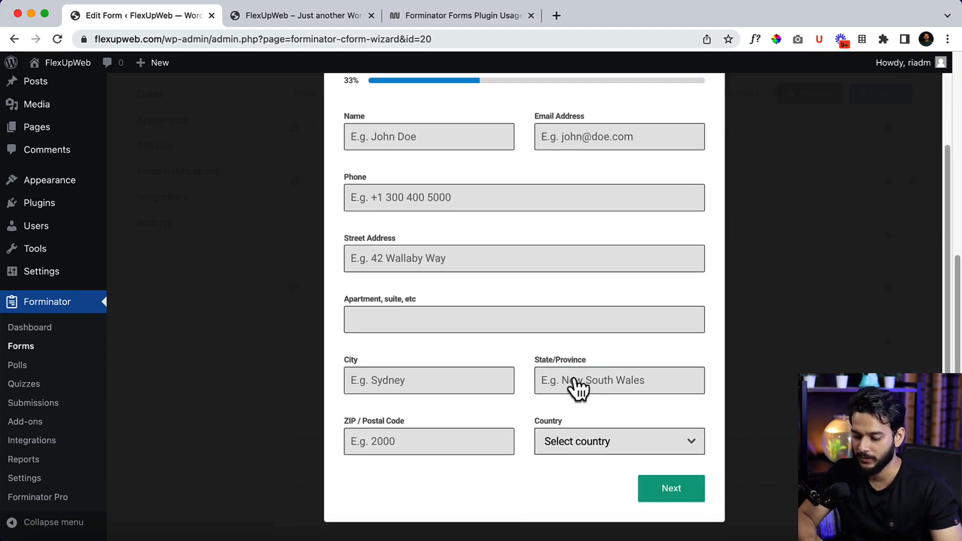
{"action": "left_click", "coordinate": [672, 489]}
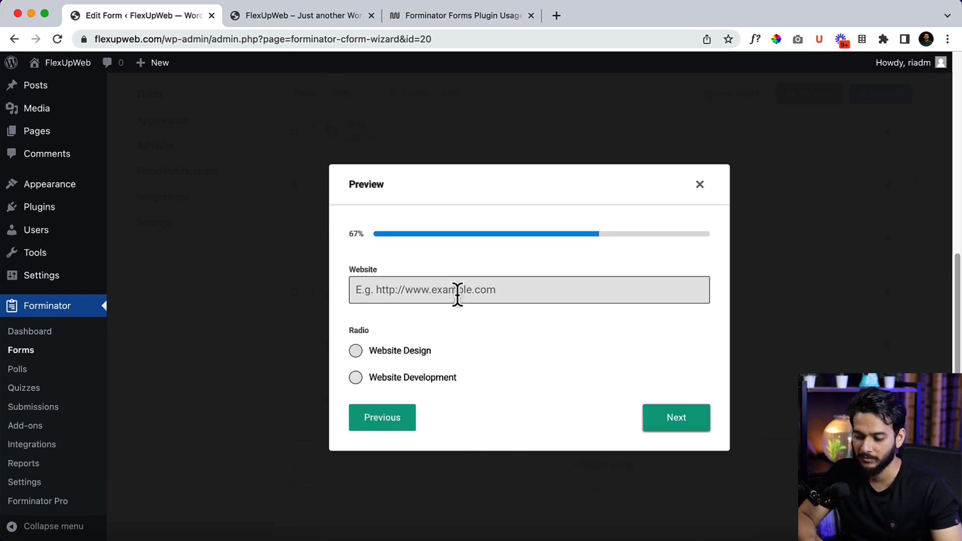
{"action": "left_click", "coordinate": [686, 428]}
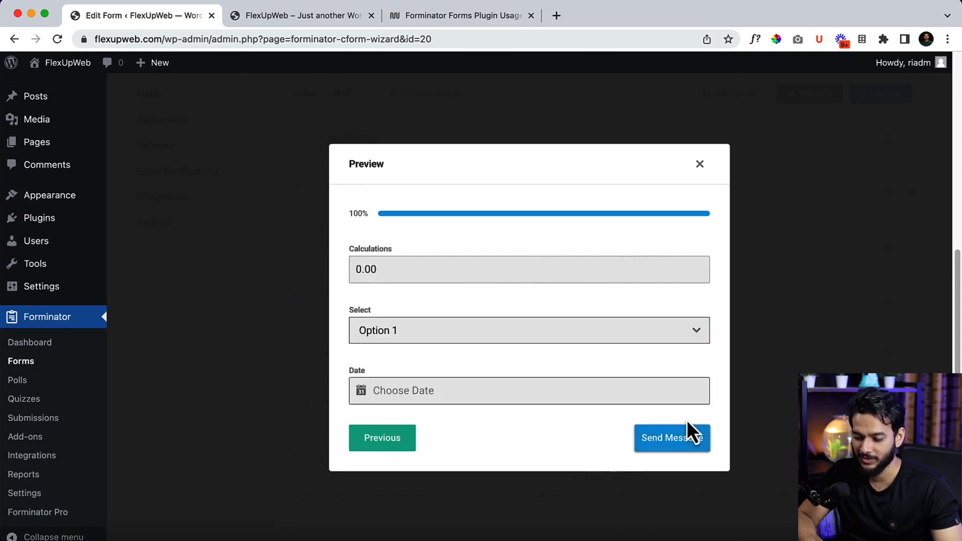
Step: Return to the radio page and alternate between Website Design and Website Development to test the Website Design Idea field's visibility
{"action": "left_click", "coordinate": [384, 447]}
{"action": "left_click", "coordinate": [387, 353]}
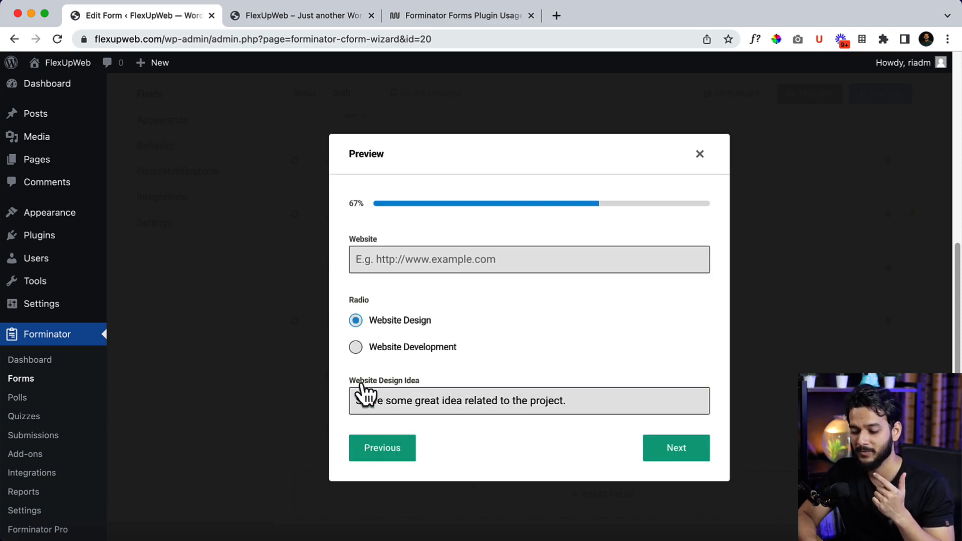
{"action": "left_click", "coordinate": [378, 403]}
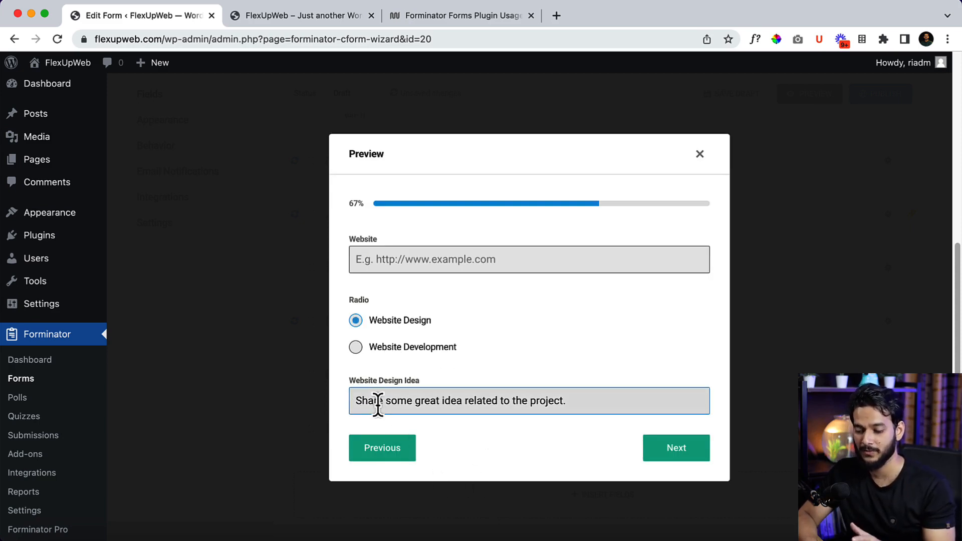
{"action": "left_click", "coordinate": [411, 351]}
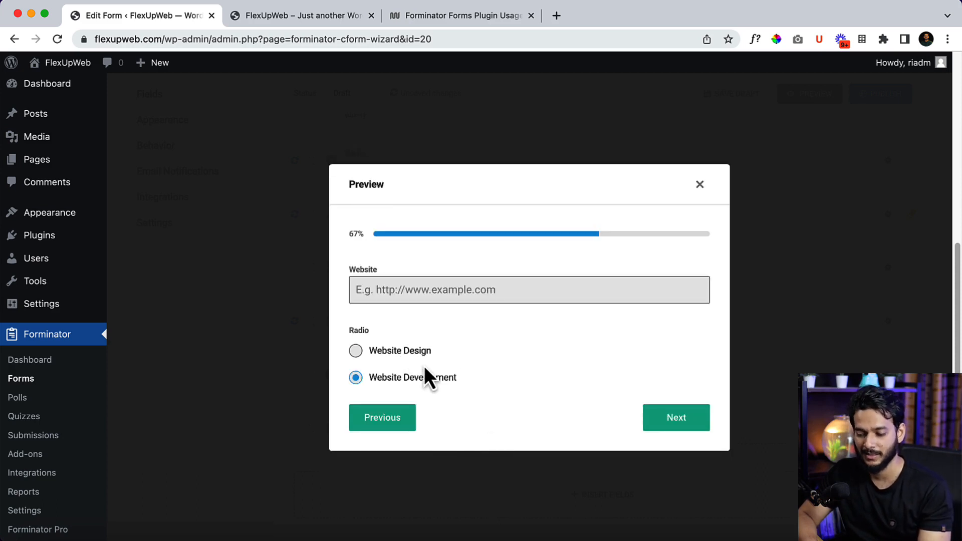
{"action": "left_click", "coordinate": [413, 352]}
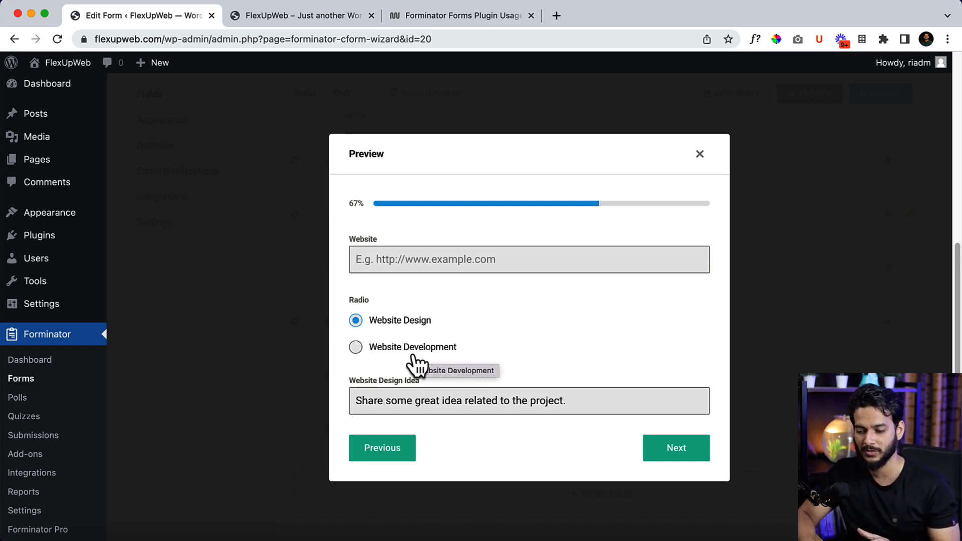
{"action": "left_click", "coordinate": [416, 348]}
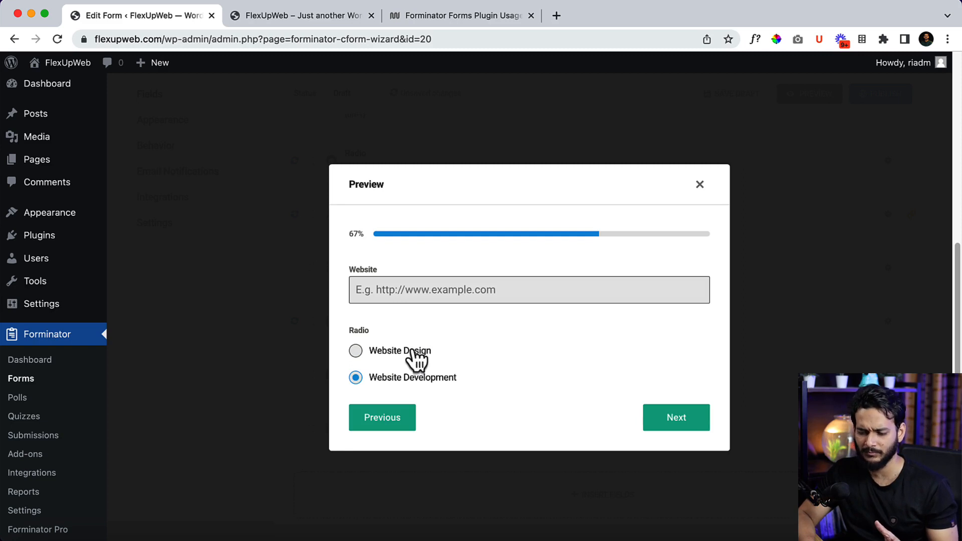
{"action": "left_click", "coordinate": [415, 348]}
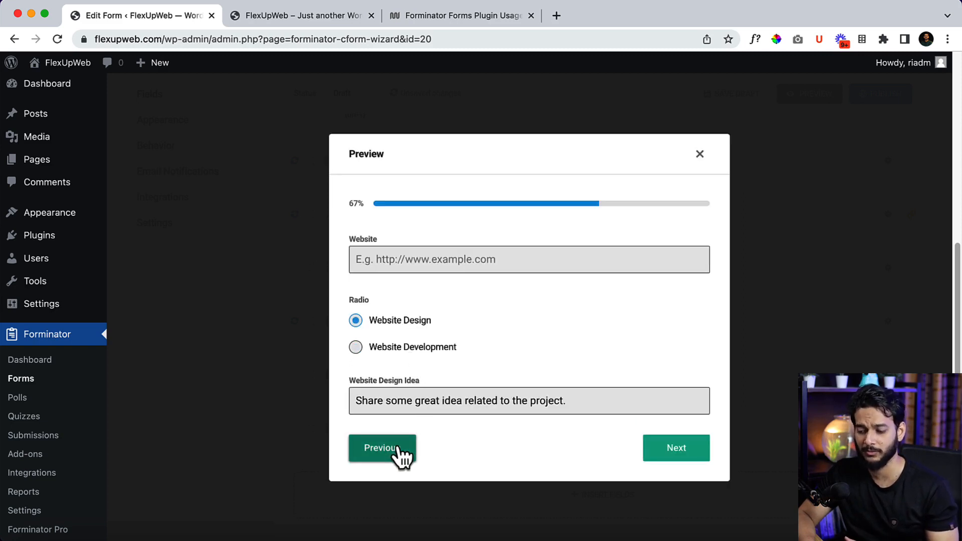
Step: Go back to the preview's first page, look over its contact and address fields, and close the preview
{"action": "left_click", "coordinate": [399, 449]}
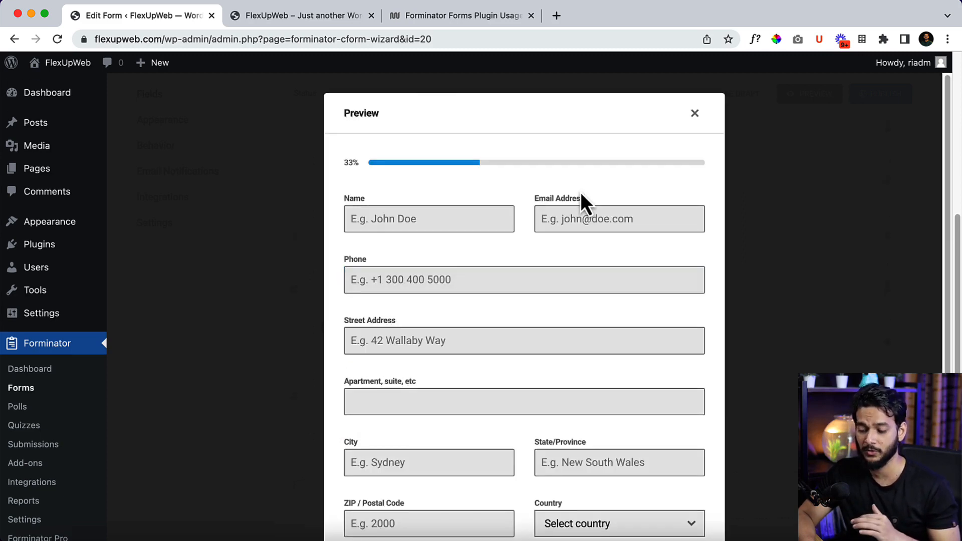
{"action": "scroll", "coordinate": [581, 196], "scroll_direction": "down", "scroll_amount": 3}
{"action": "scroll", "coordinate": [581, 196], "scroll_direction": "up", "scroll_amount": 3}
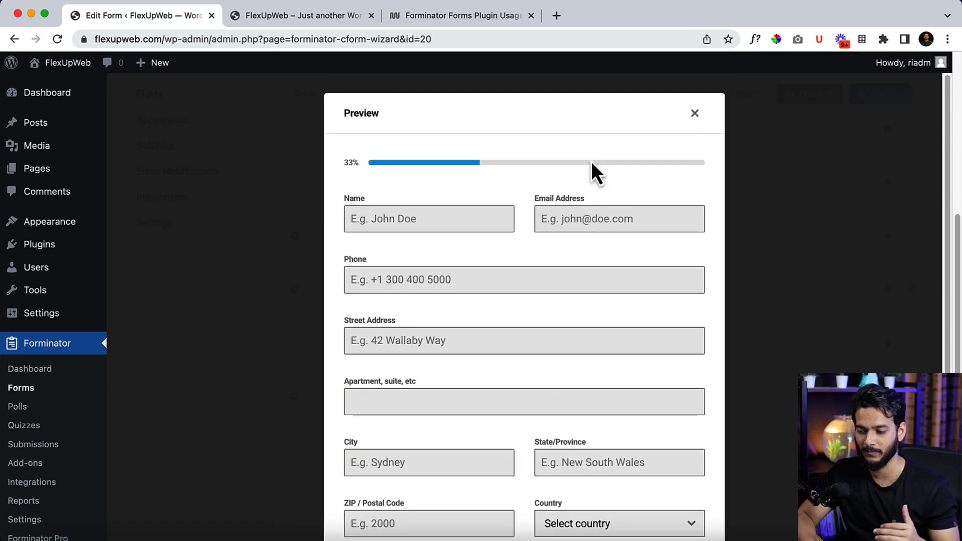
{"action": "left_click", "coordinate": [695, 119]}
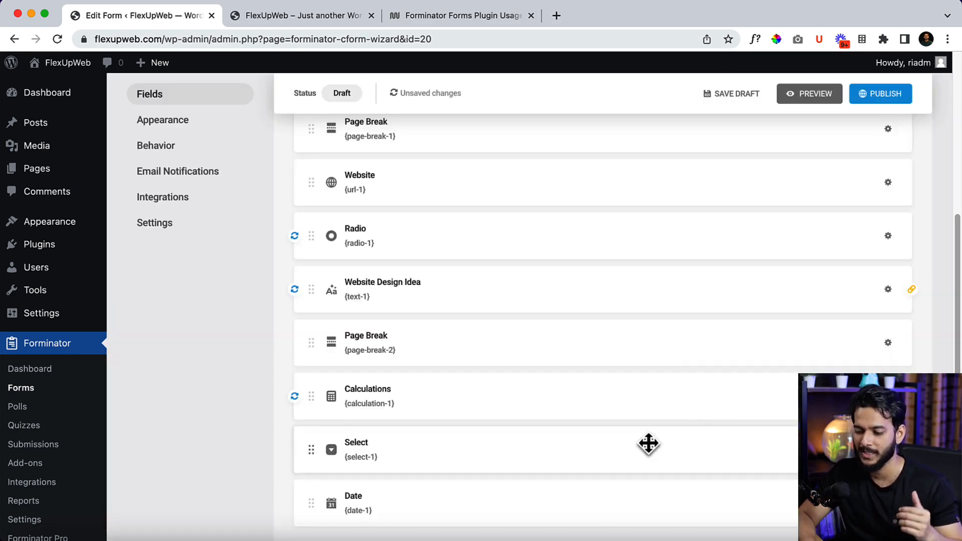
Step: Insert a new Radio field at the end of the form, after the Date field
{"action": "scroll", "coordinate": [648, 443], "scroll_direction": "down", "scroll_amount": 3}
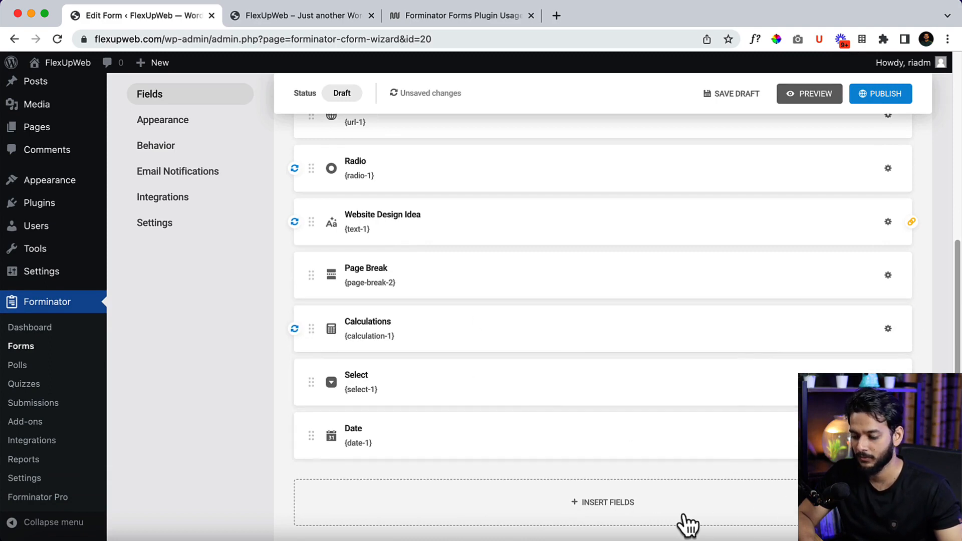
{"action": "left_click", "coordinate": [640, 512]}
{"action": "scroll", "coordinate": [536, 370], "scroll_direction": "down", "scroll_amount": 1}
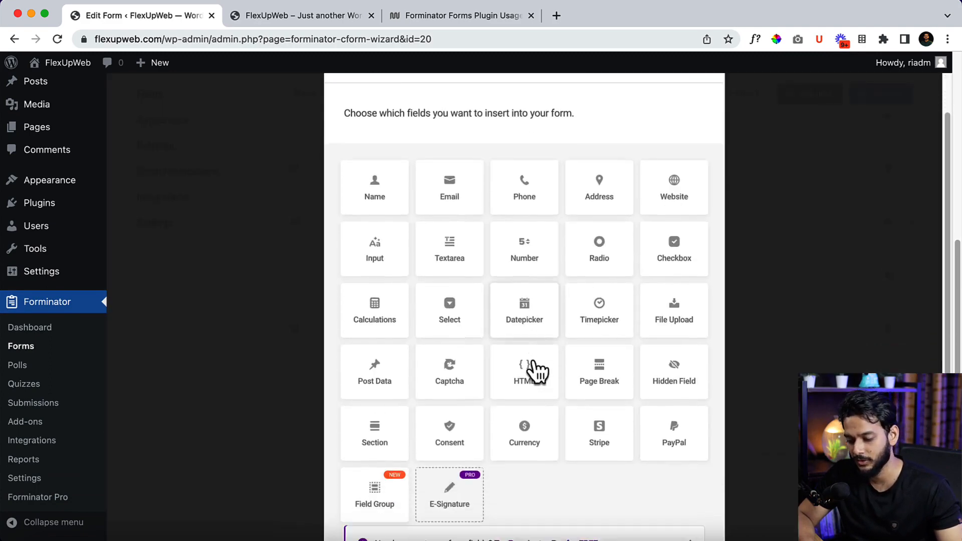
{"action": "scroll", "coordinate": [534, 369], "scroll_direction": "down", "scroll_amount": 2}
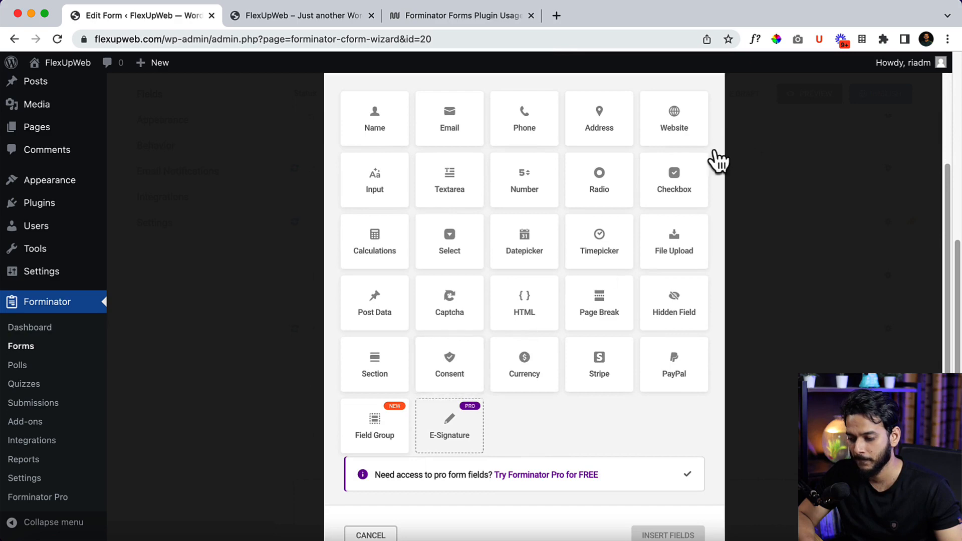
{"action": "left_click", "coordinate": [600, 182]}
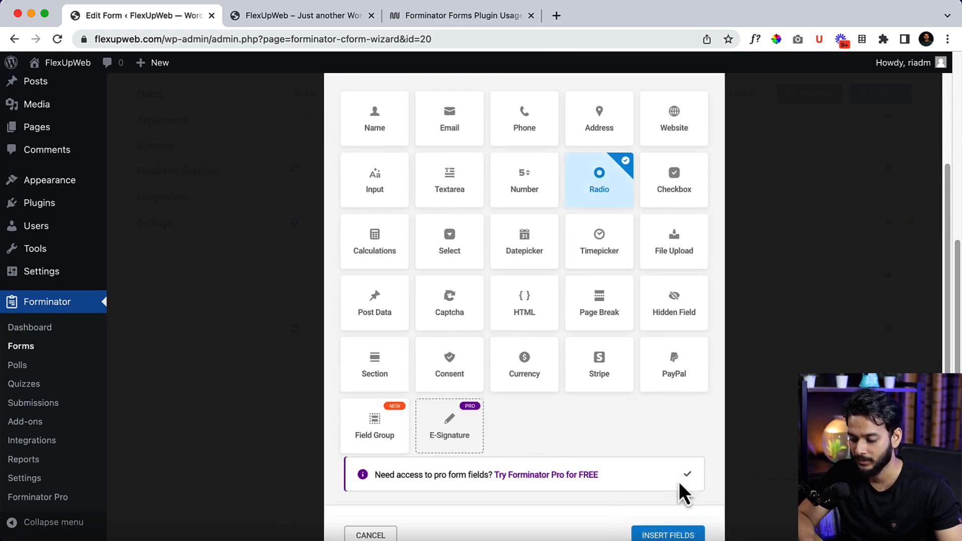
{"action": "left_click", "coordinate": [674, 534]}
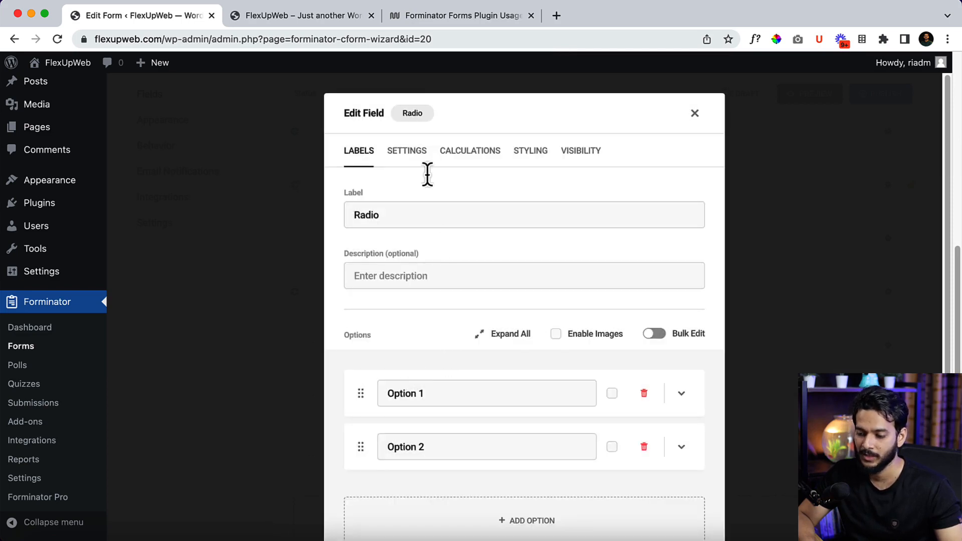
Step: Expand Option 1 of the new Radio field and enable images for the options
{"action": "scroll", "coordinate": [464, 307], "scroll_direction": "down", "scroll_amount": 3}
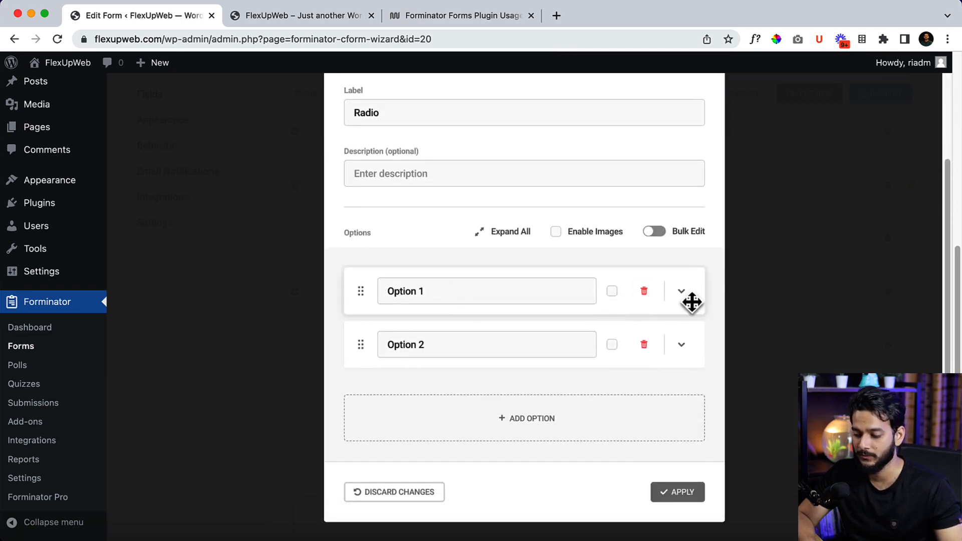
{"action": "left_click", "coordinate": [682, 293]}
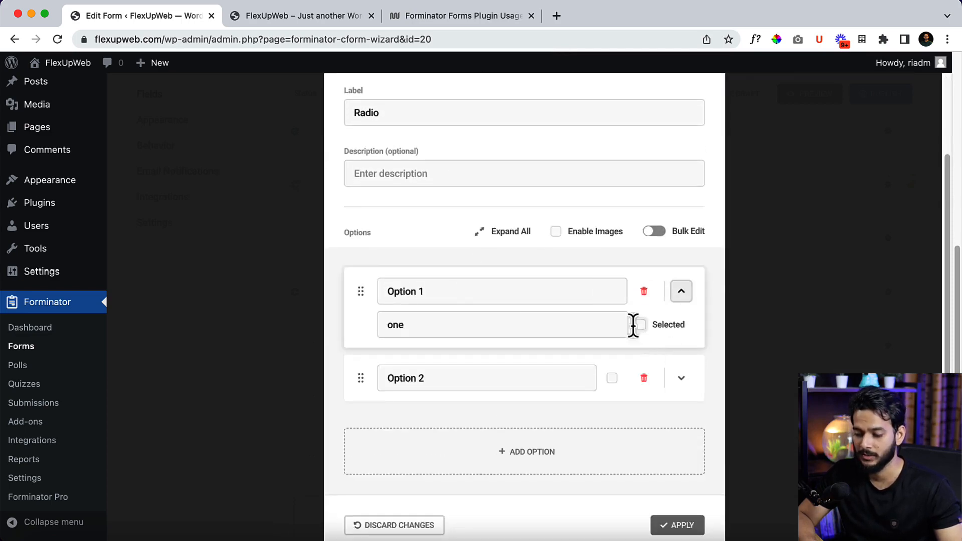
{"action": "double_click", "coordinate": [503, 317]}
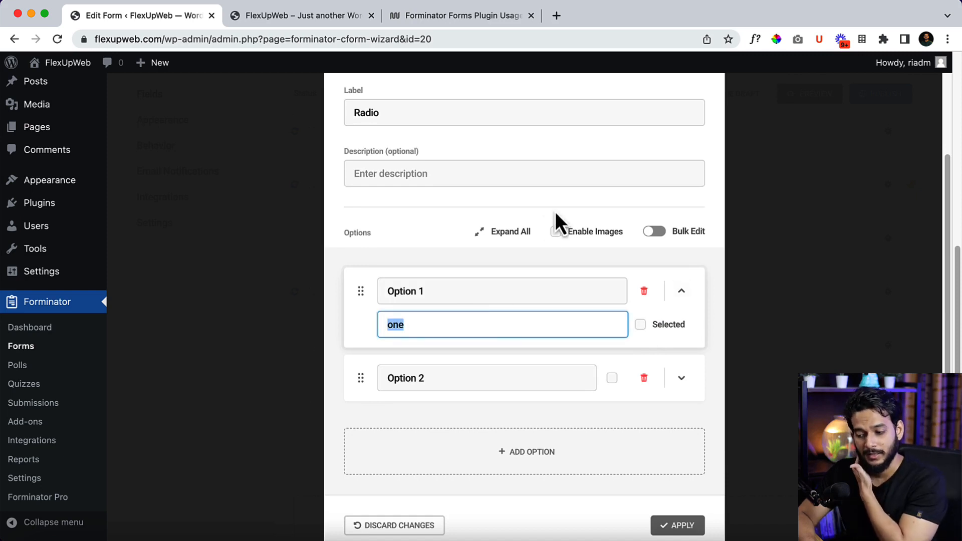
{"action": "left_click", "coordinate": [557, 233]}
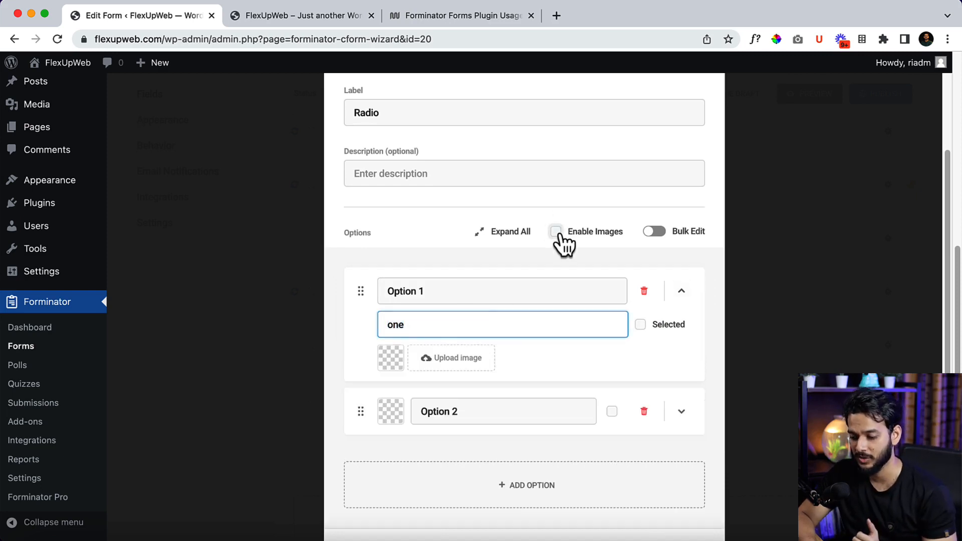
Step: Upload 1 (1).jpg from the Downloads folder and set it as the image of Option 1
{"action": "left_click", "coordinate": [455, 364]}
{"action": "left_click", "coordinate": [496, 312]}
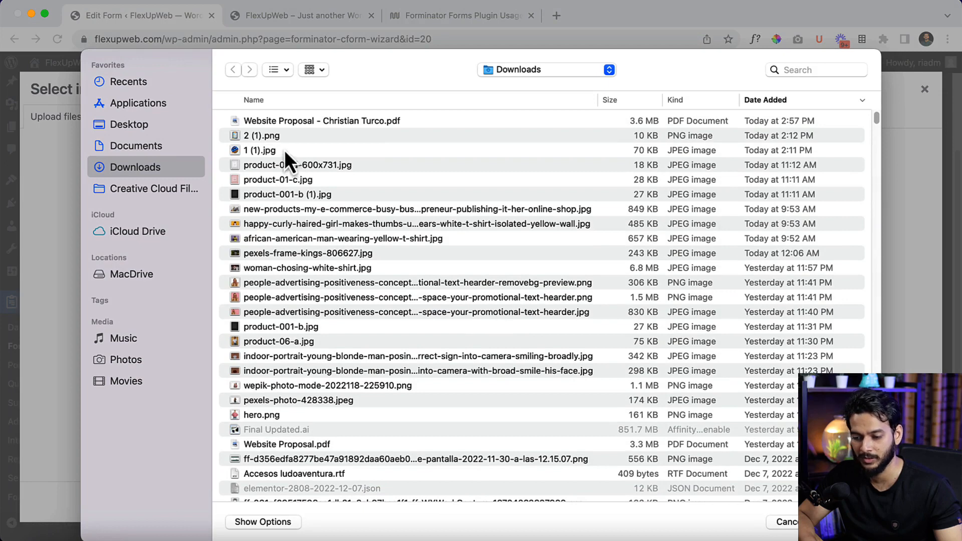
{"action": "left_click", "coordinate": [278, 138]}
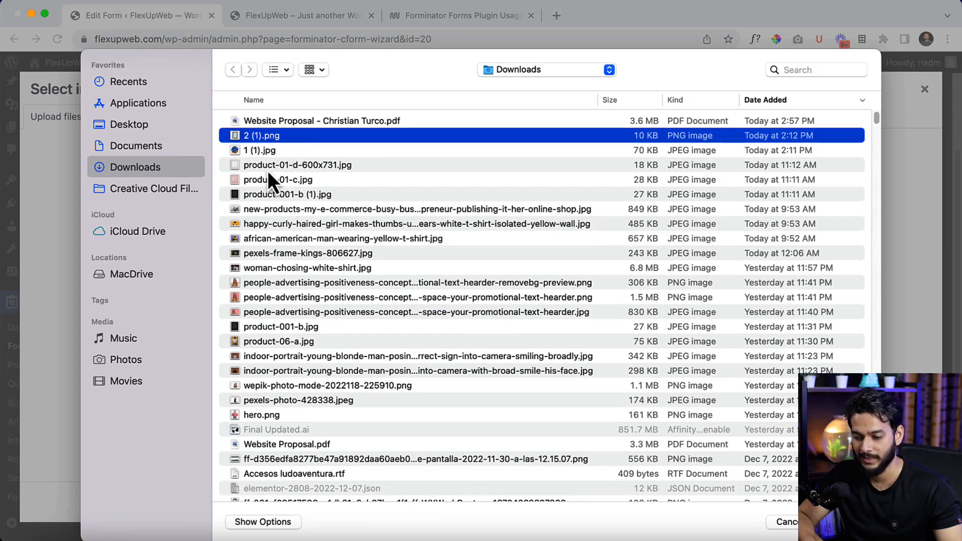
{"action": "left_click", "coordinate": [268, 150]}
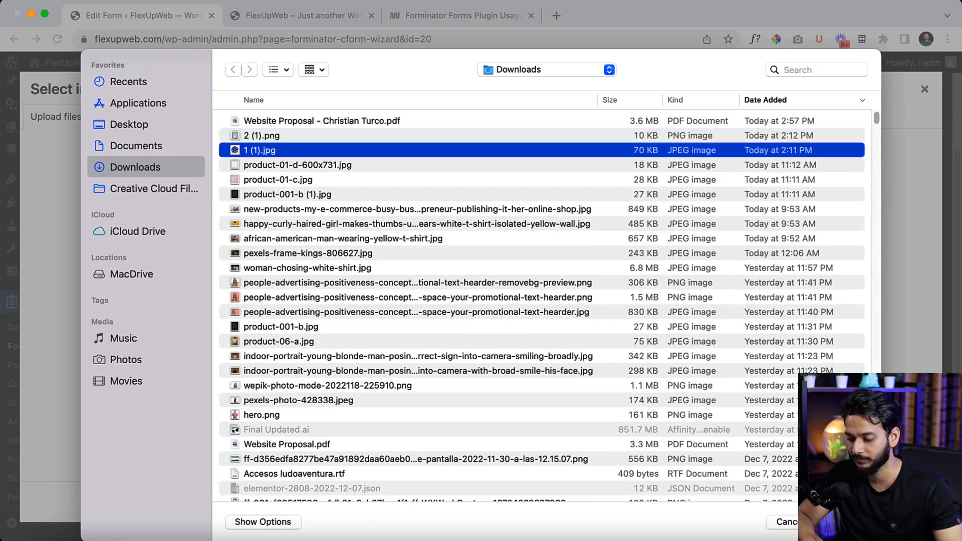
{"action": "key", "text": "Return"}
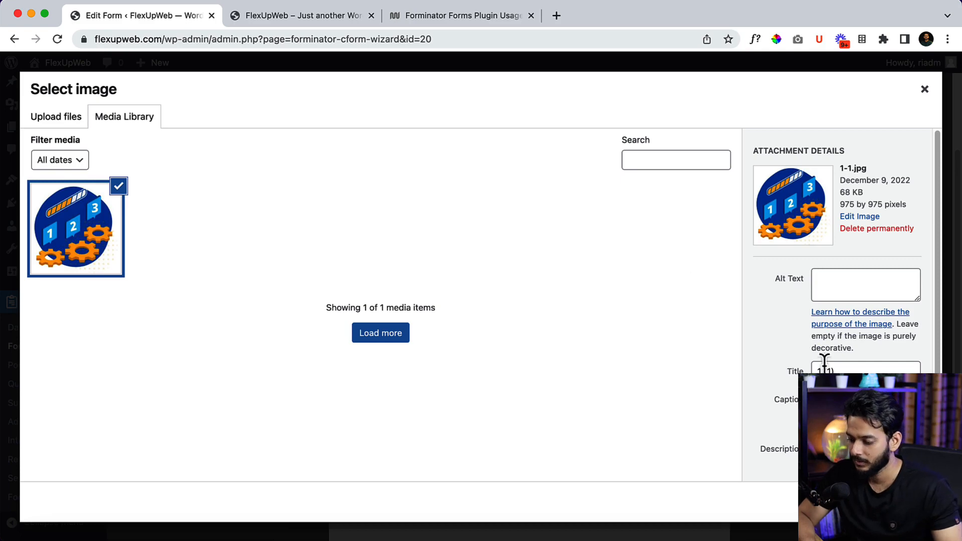
{"action": "left_click", "coordinate": [896, 502]}
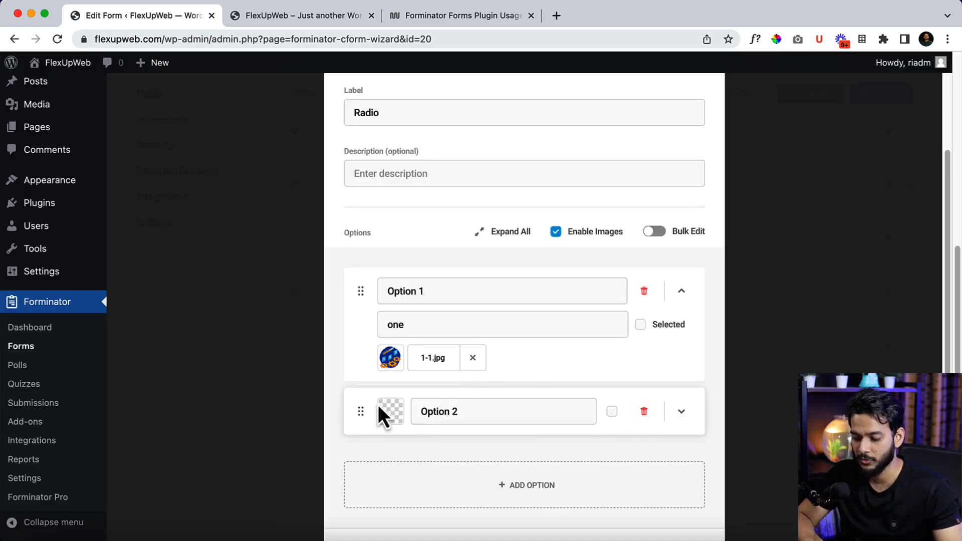
Step: Expand Option 2, upload 2 (1).png from the Downloads folder and set it as that option's image
{"action": "left_click", "coordinate": [683, 413]}
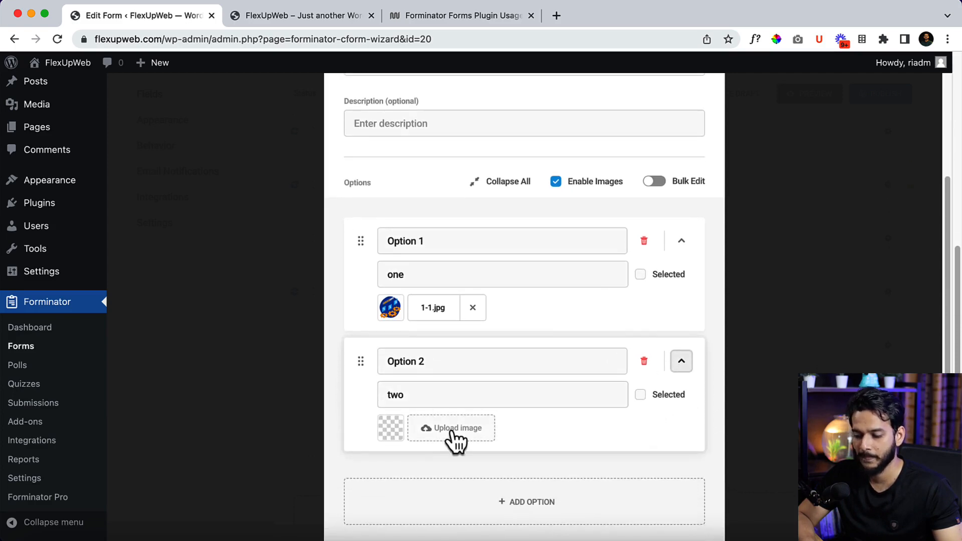
{"action": "left_click", "coordinate": [453, 430]}
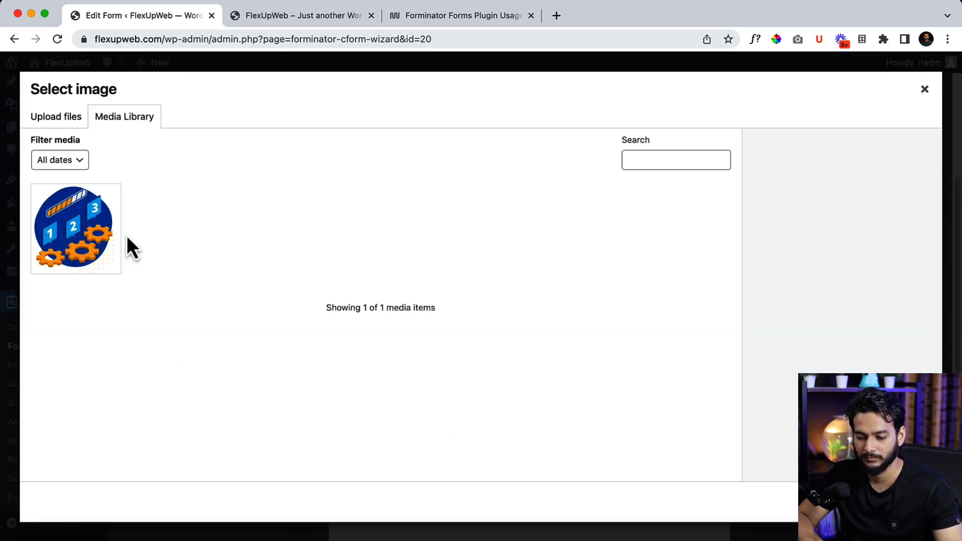
{"action": "left_click", "coordinate": [55, 123]}
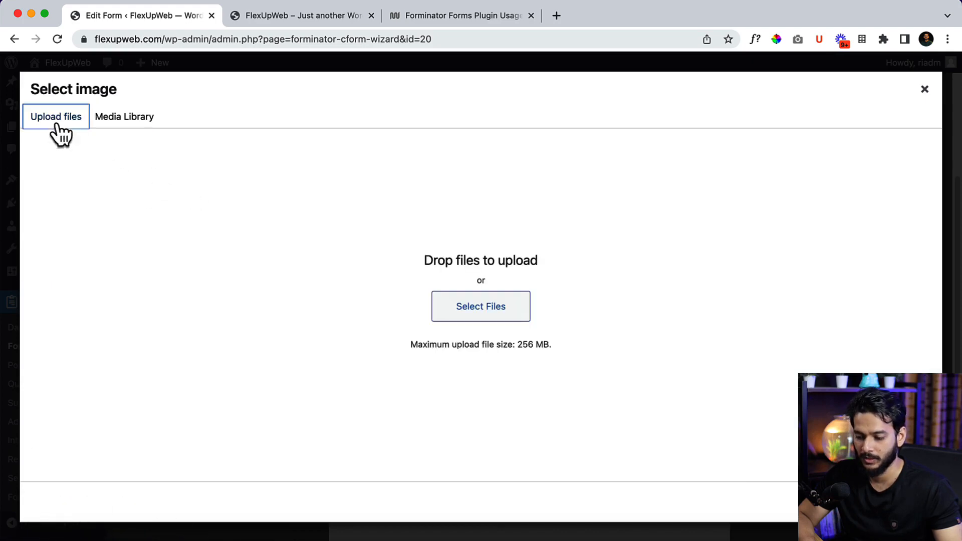
{"action": "left_click", "coordinate": [472, 306]}
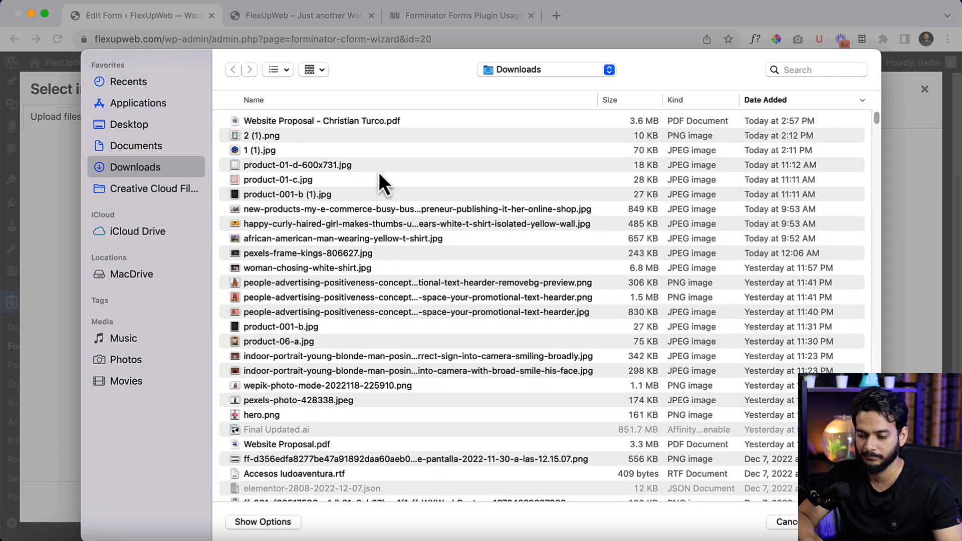
{"action": "left_click", "coordinate": [266, 136]}
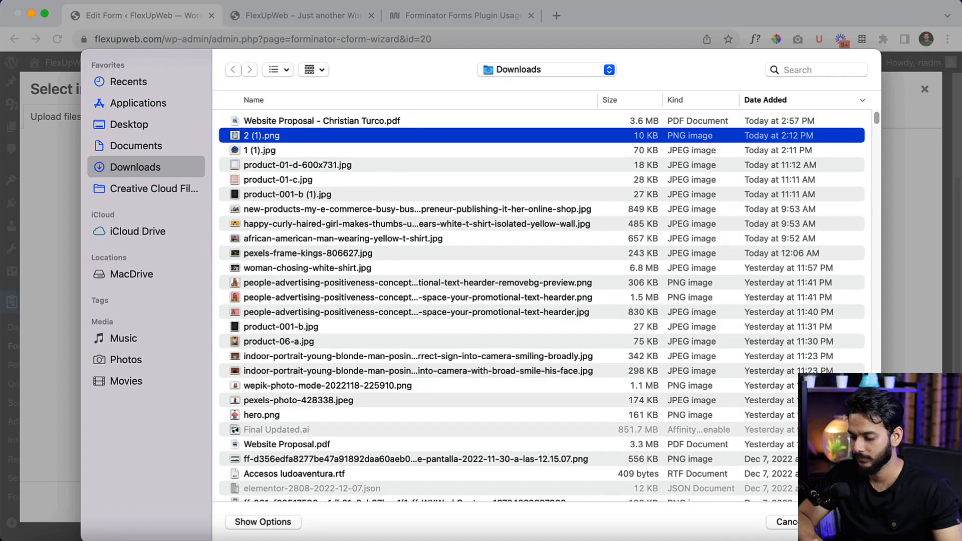
{"action": "left_click", "coordinate": [842, 521]}
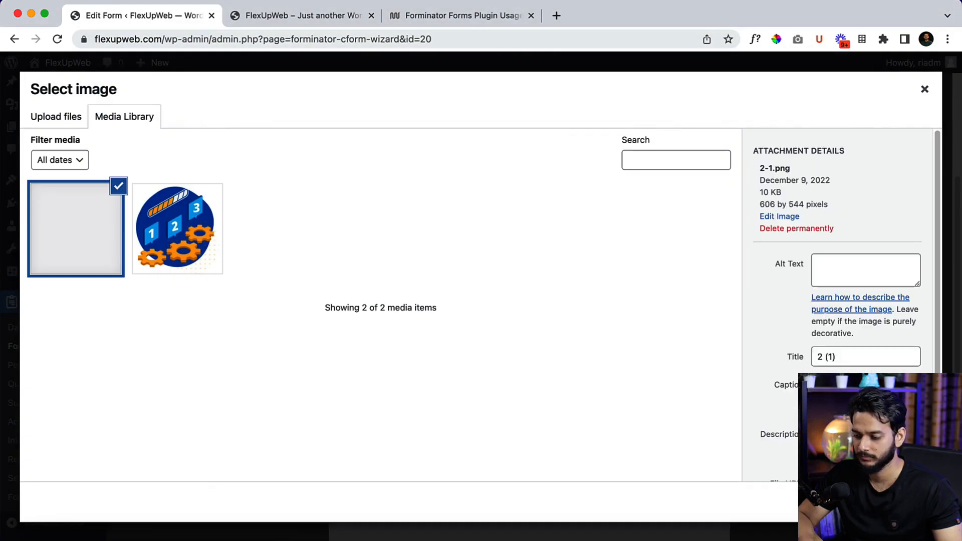
{"action": "left_click", "coordinate": [899, 502]}
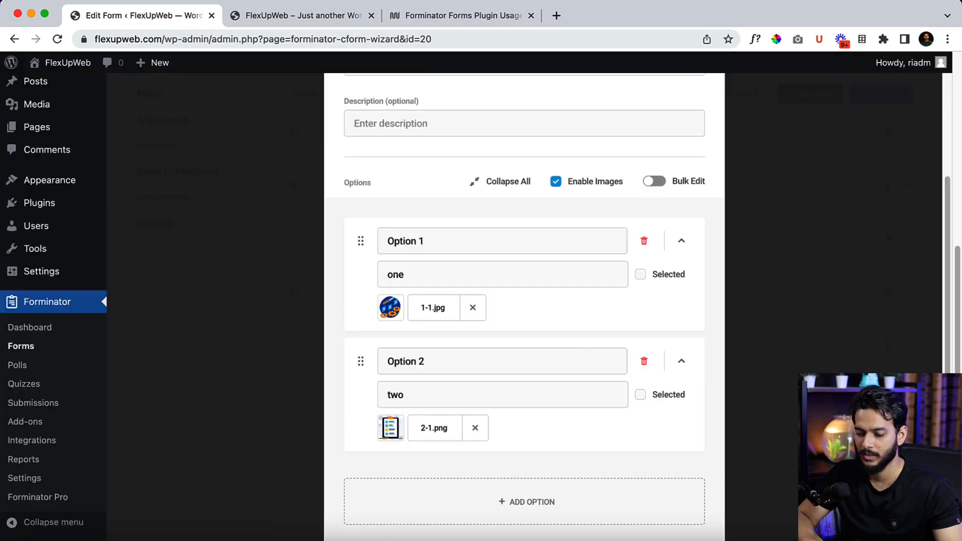
Step: Change the label of Option 1 in the Radio field to "Settings"
{"action": "scroll", "coordinate": [572, 360], "scroll_direction": "down", "scroll_amount": 3}
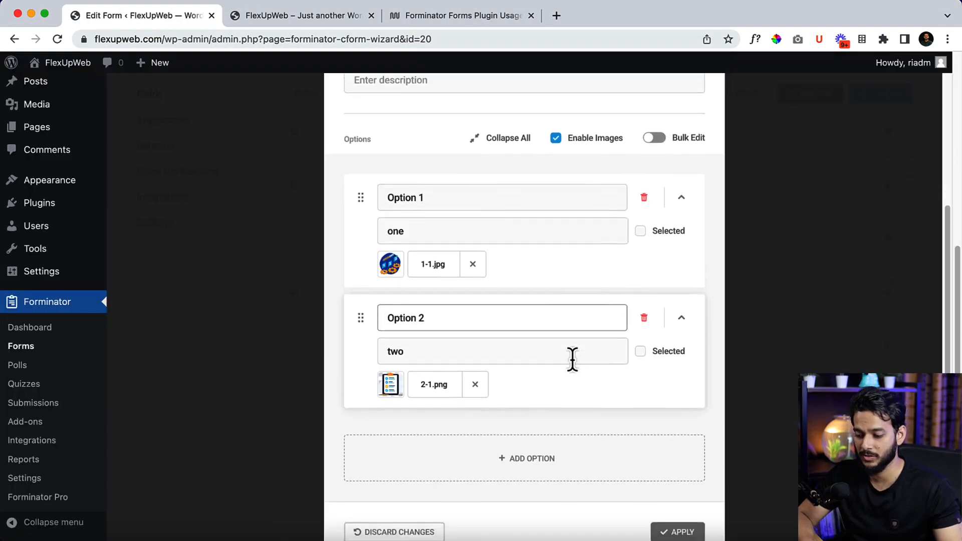
{"action": "left_click", "coordinate": [431, 173]}
{"action": "key", "text": "super+a"}
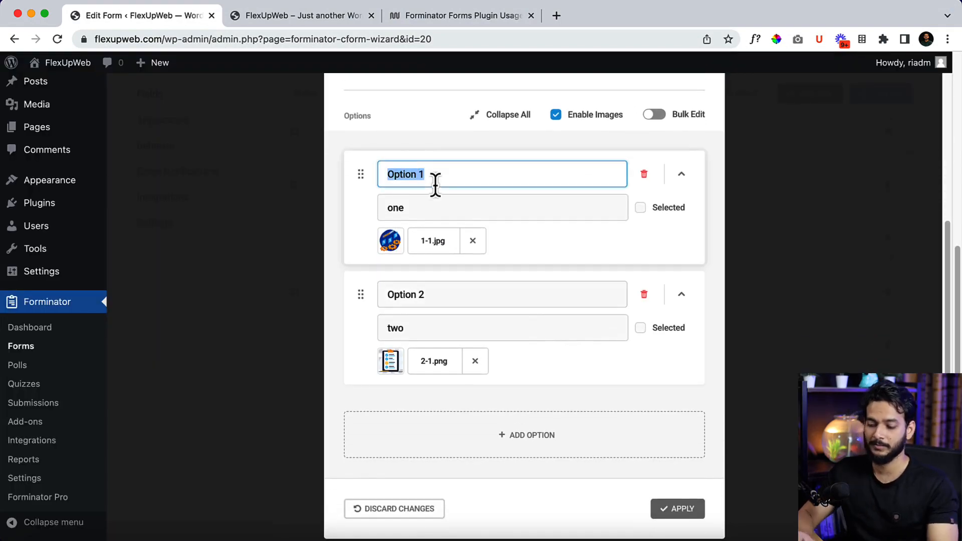
{"action": "type", "text": "Settgins"}
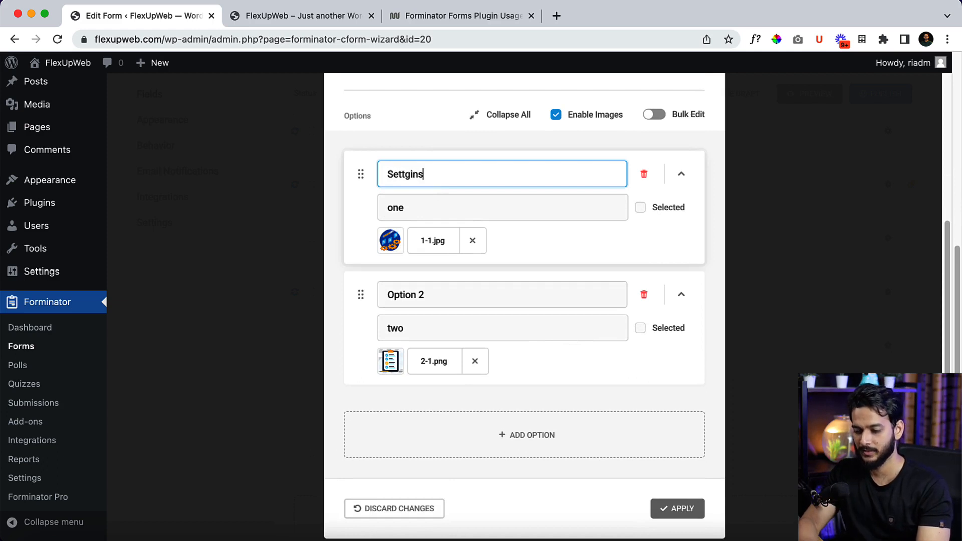
{"action": "key", "text": "BackSpace"}
{"action": "key", "text": "BackSpace"}
{"action": "key", "text": "BackSpace"}
{"action": "key", "text": "BackSpace"}
{"action": "type", "text": "ings"}
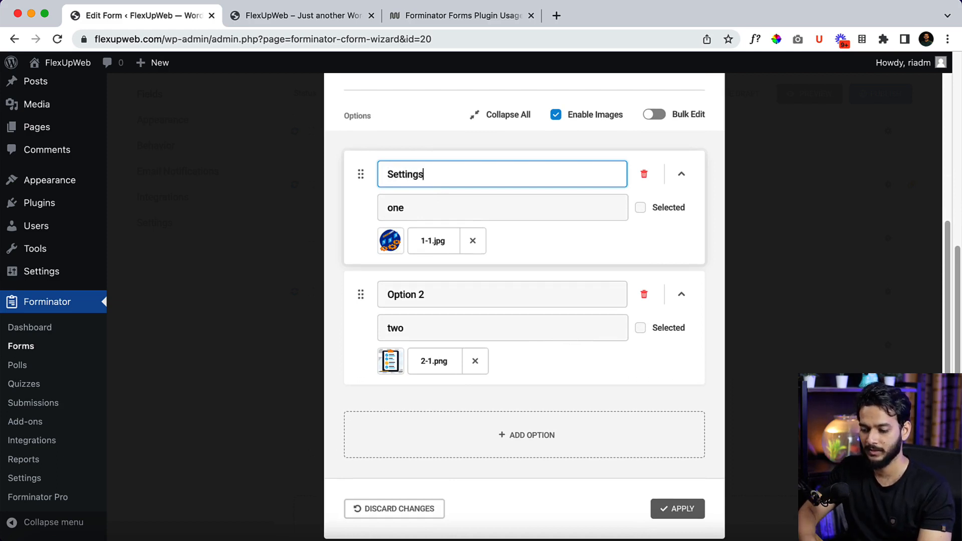
Step: Change the label of Option 2 to "A nice Form" and apply the Radio field changes
{"action": "left_click", "coordinate": [472, 294]}
{"action": "key", "text": "super+a"}
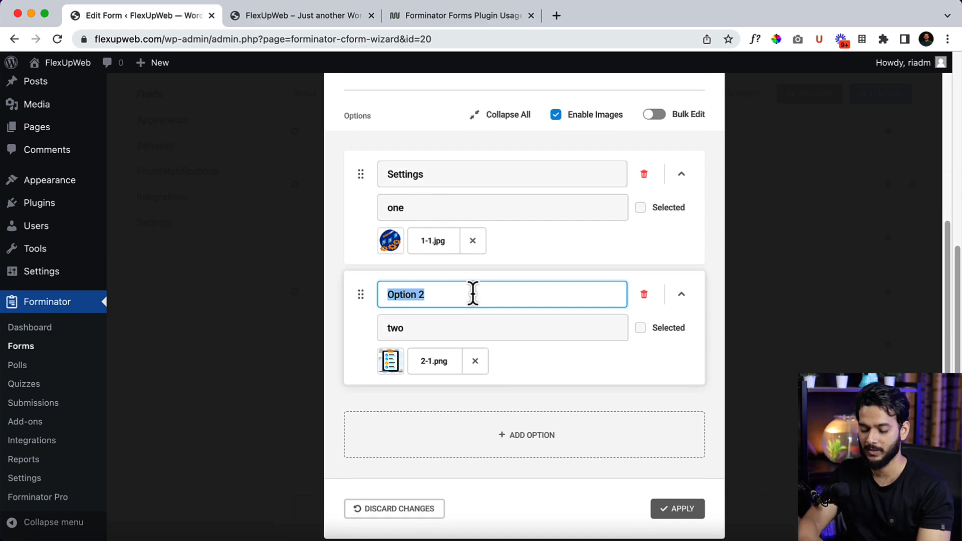
{"action": "type", "text": "A"}
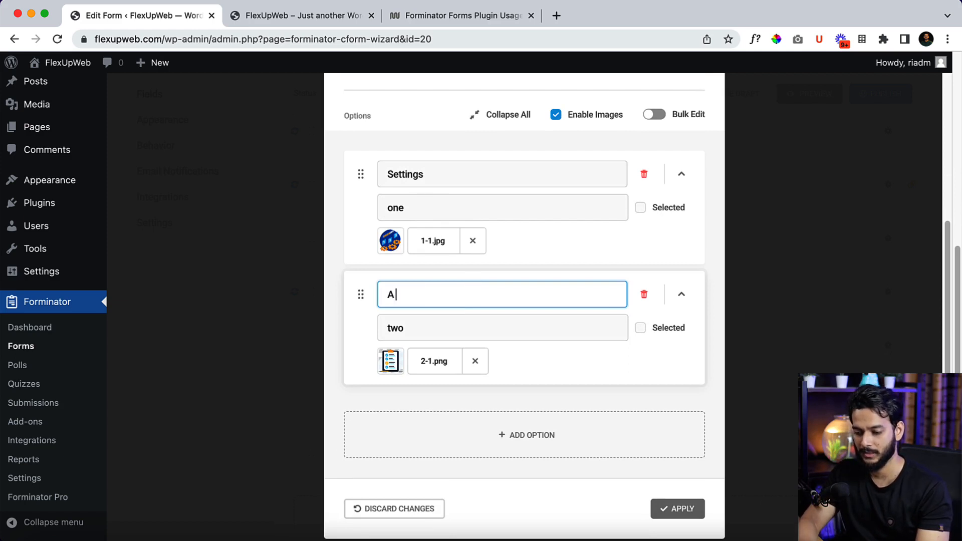
{"action": "type", "text": " nice Form"}
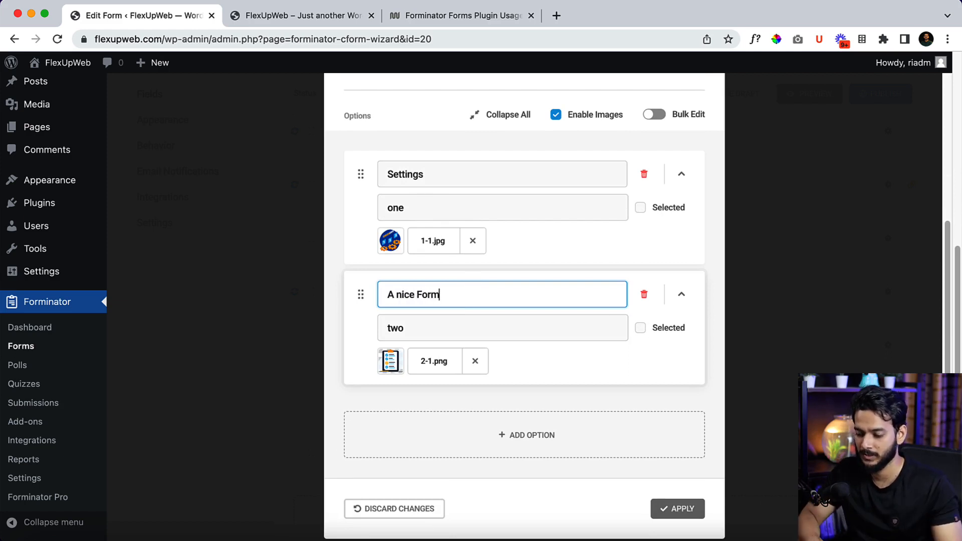
{"action": "scroll", "coordinate": [649, 443], "scroll_direction": "down", "scroll_amount": 1}
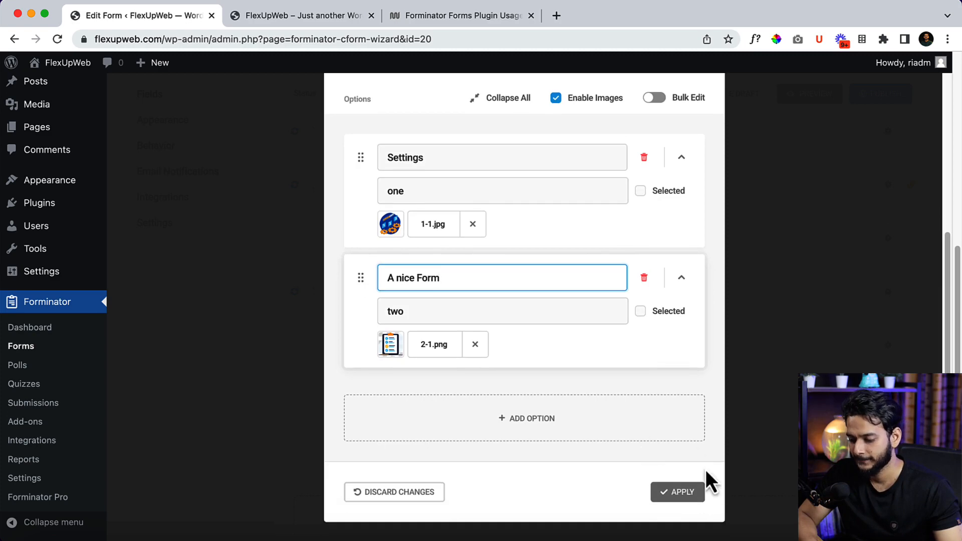
{"action": "left_click", "coordinate": [685, 491]}
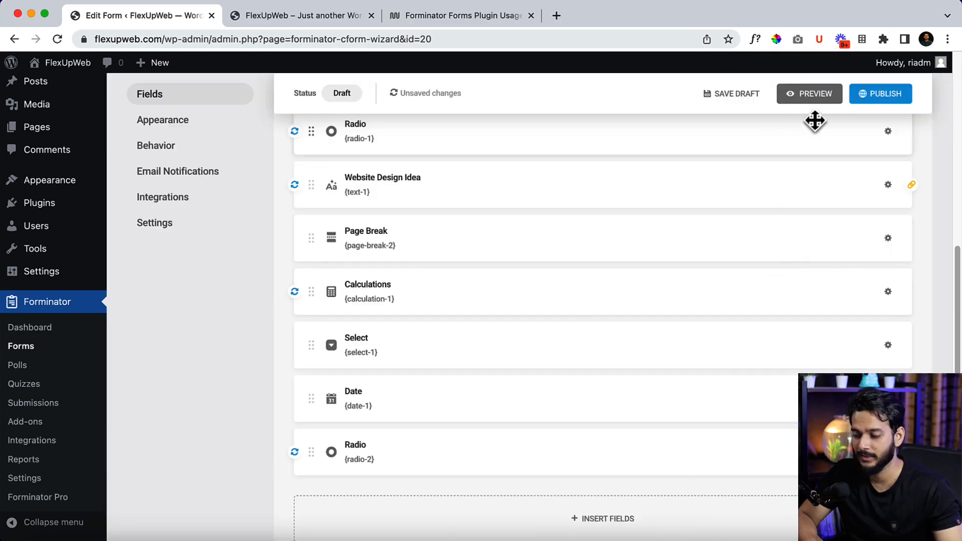
Step: Preview the form, advance to its final page and test the image radio options by choosing Settings and then A nice Form
{"action": "left_click", "coordinate": [817, 95]}
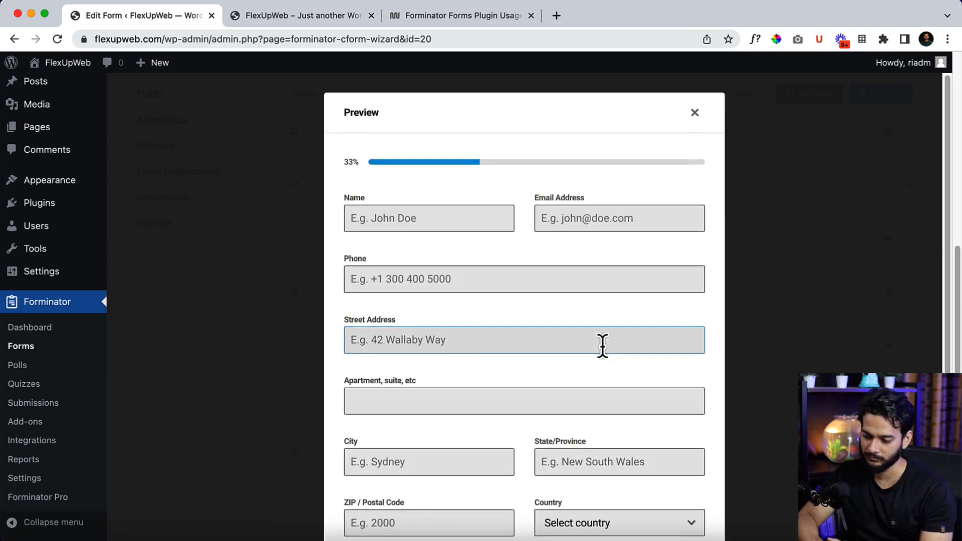
{"action": "scroll", "coordinate": [601, 344], "scroll_direction": "down", "scroll_amount": 2}
{"action": "left_click", "coordinate": [677, 482]}
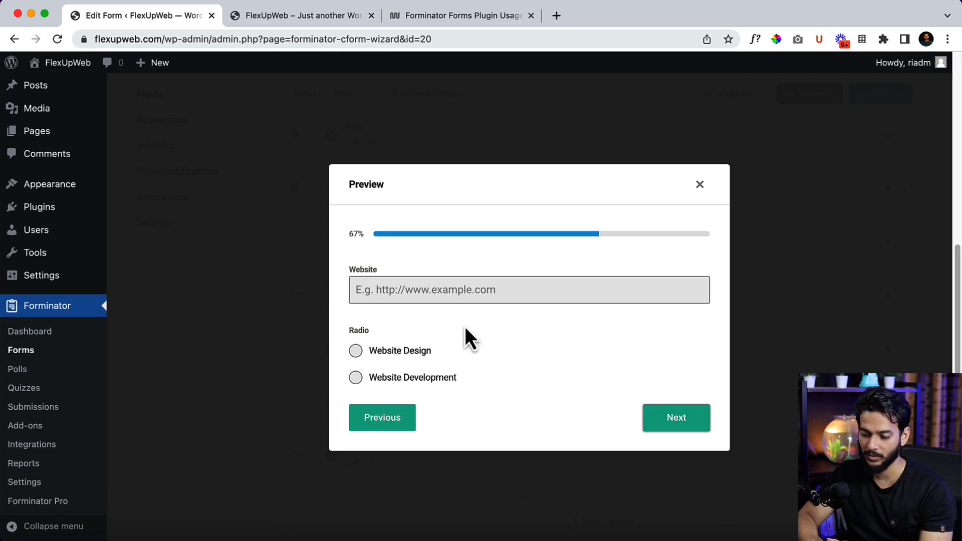
{"action": "left_click", "coordinate": [679, 434]}
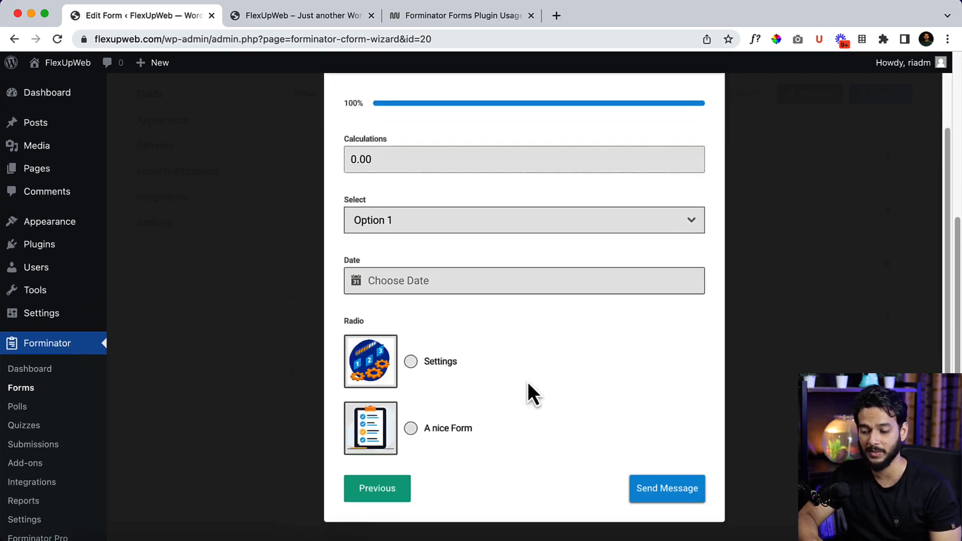
{"action": "left_click", "coordinate": [437, 372]}
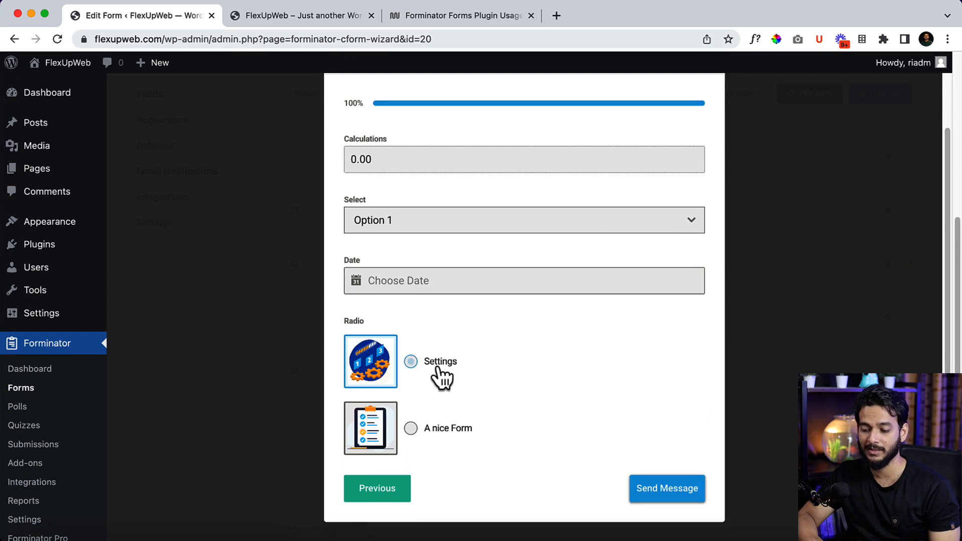
{"action": "left_click", "coordinate": [455, 436]}
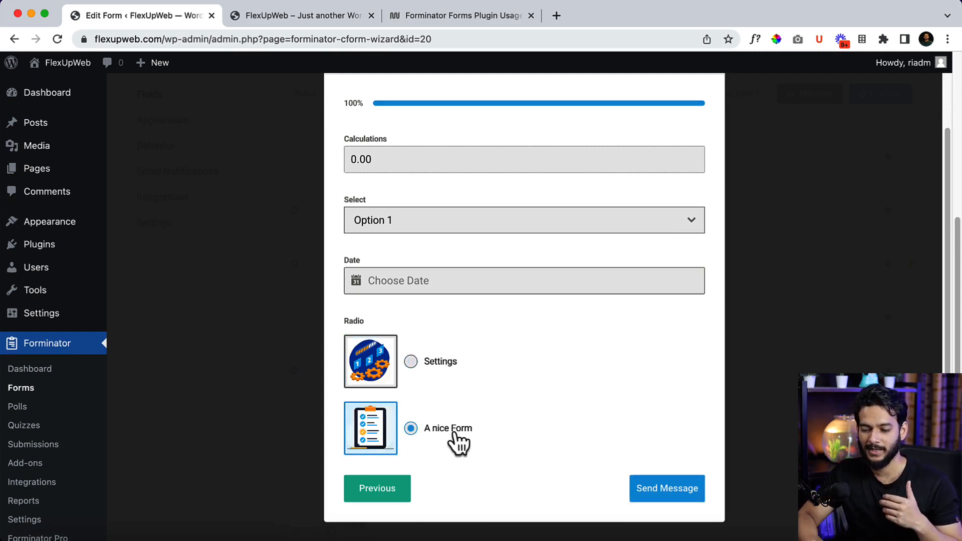
Step: Select the Settings image option in the preview, then close the preview
{"action": "left_click", "coordinate": [440, 366]}
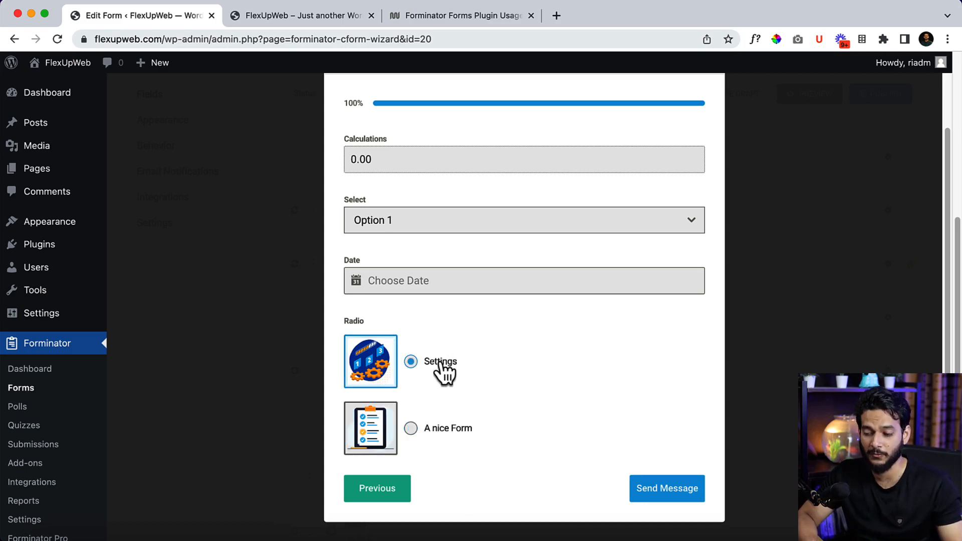
{"action": "scroll", "coordinate": [443, 370], "scroll_direction": "up", "scroll_amount": 3}
{"action": "left_click", "coordinate": [691, 118]}
Step: Set the layout of the image Radio field to Horizontal in its settings and apply the change
{"action": "scroll", "coordinate": [537, 423], "scroll_direction": "down", "scroll_amount": 3}
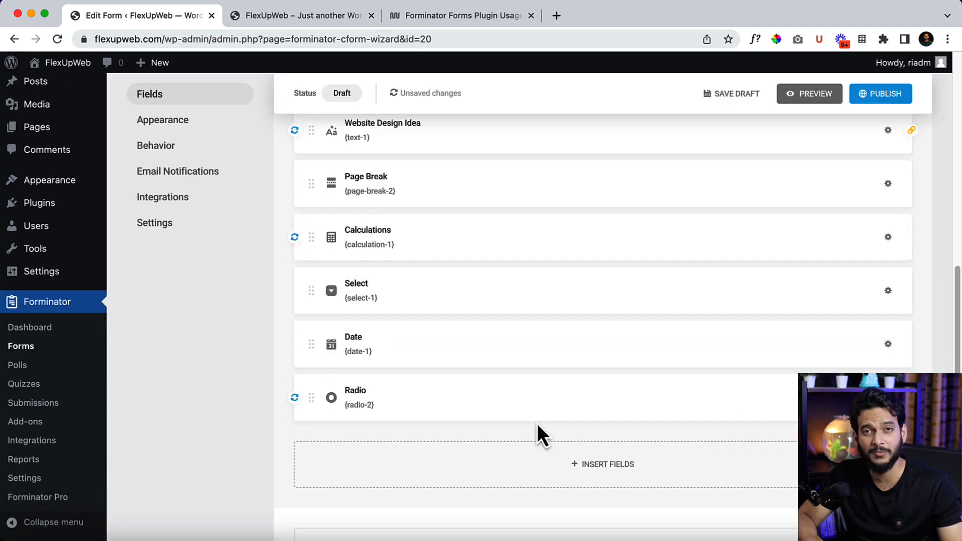
{"action": "left_click", "coordinate": [528, 400]}
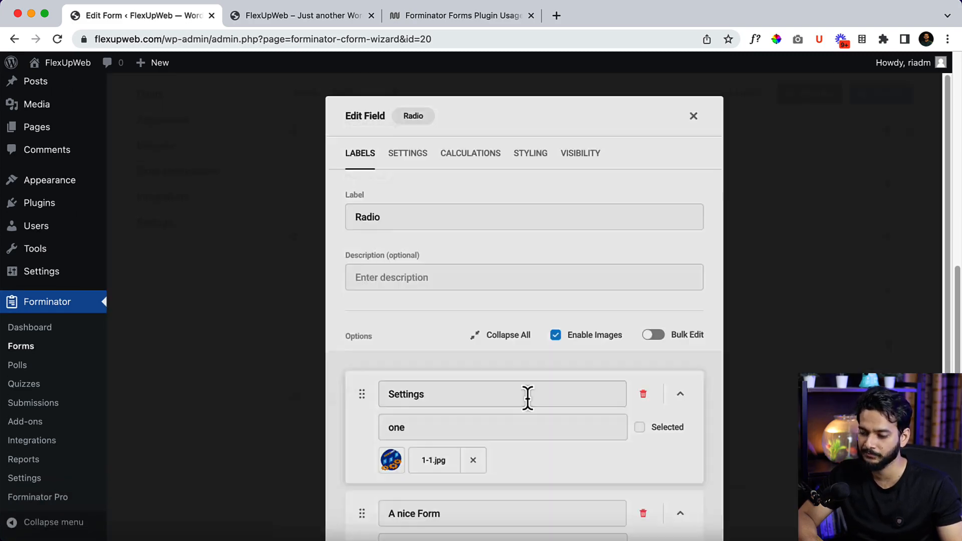
{"action": "left_click", "coordinate": [530, 153]}
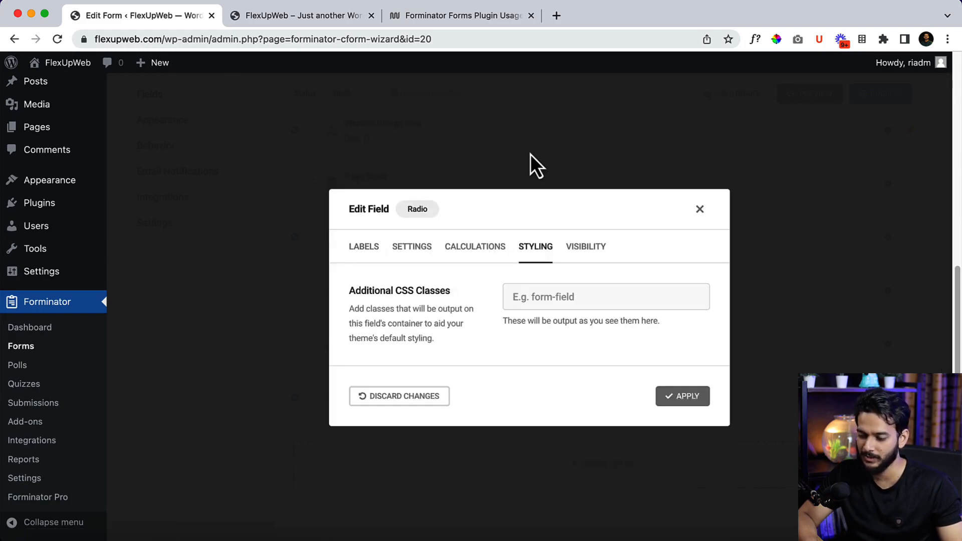
{"action": "left_click", "coordinate": [415, 248]}
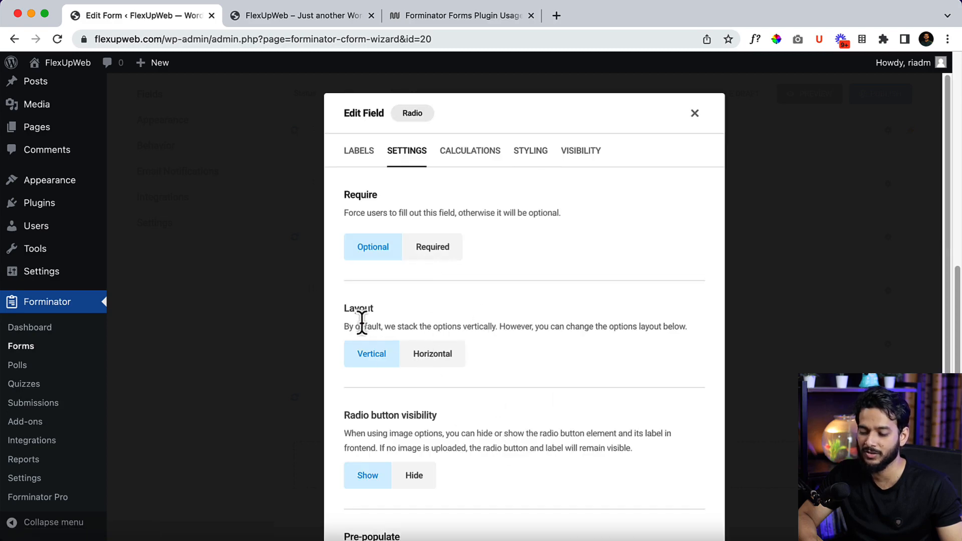
{"action": "left_click", "coordinate": [434, 370]}
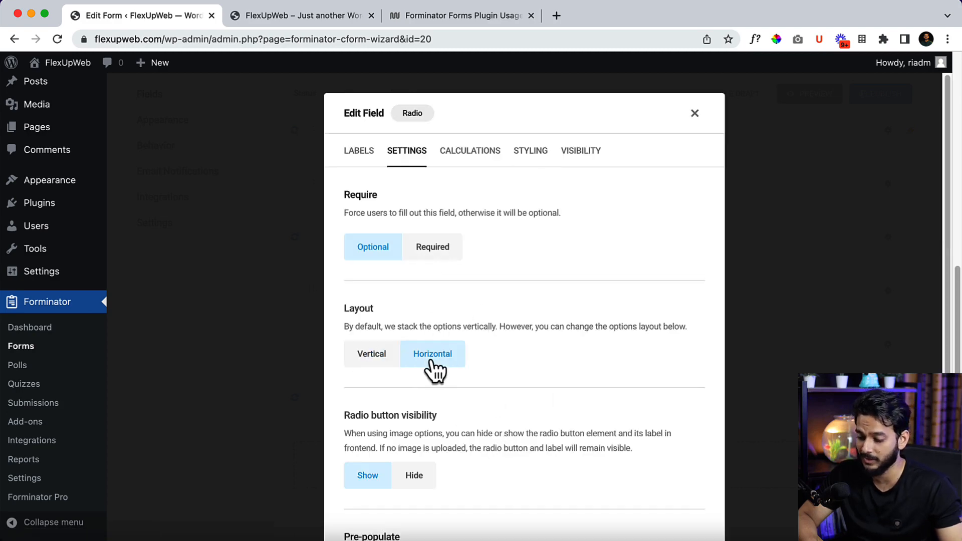
{"action": "scroll", "coordinate": [460, 375], "scroll_direction": "down", "scroll_amount": 5}
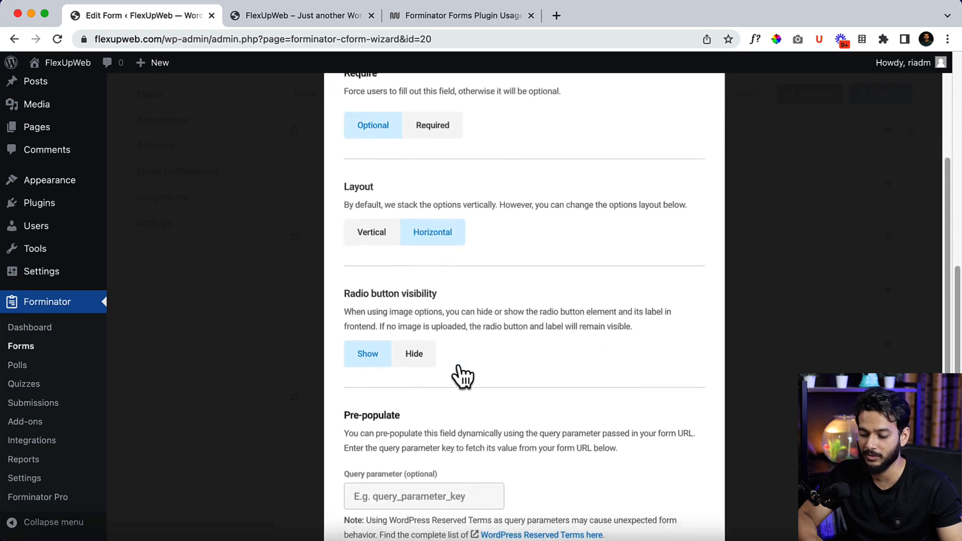
{"action": "left_click", "coordinate": [668, 491]}
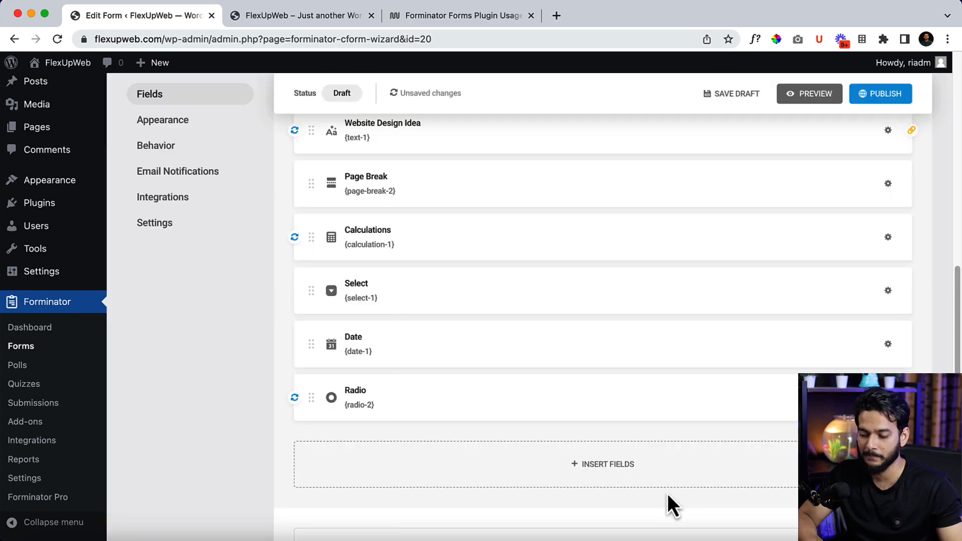
Step: Preview the form, advance to its final page and try both the Settings and A nice Form image options
{"action": "left_click", "coordinate": [826, 95]}
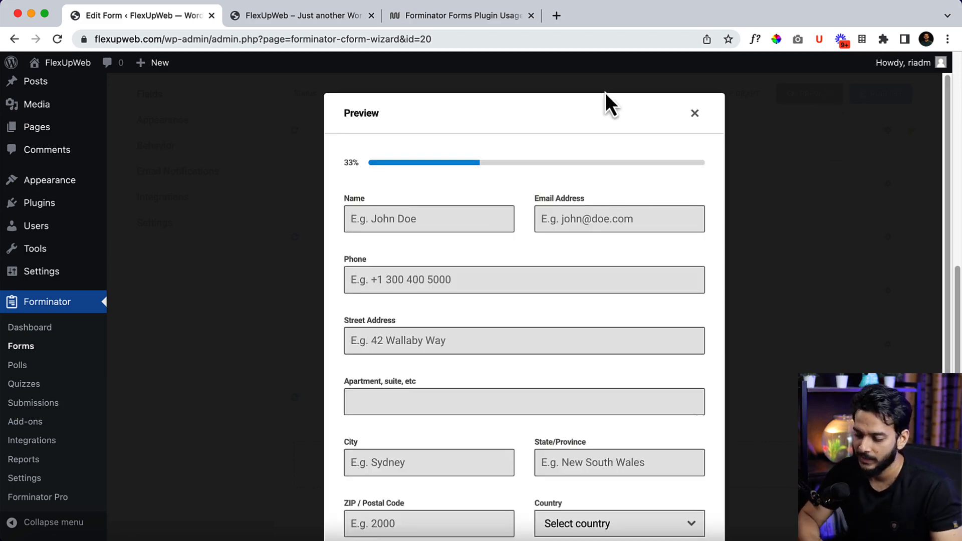
{"action": "scroll", "coordinate": [694, 361], "scroll_direction": "down", "scroll_amount": 3}
{"action": "left_click", "coordinate": [669, 487]}
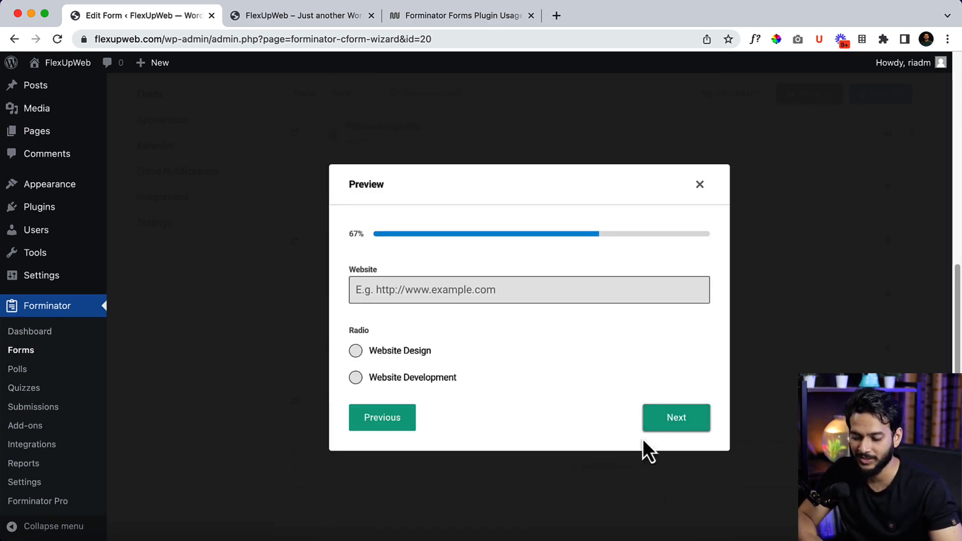
{"action": "left_click", "coordinate": [660, 432]}
{"action": "scroll", "coordinate": [470, 352], "scroll_direction": "down", "scroll_amount": 1}
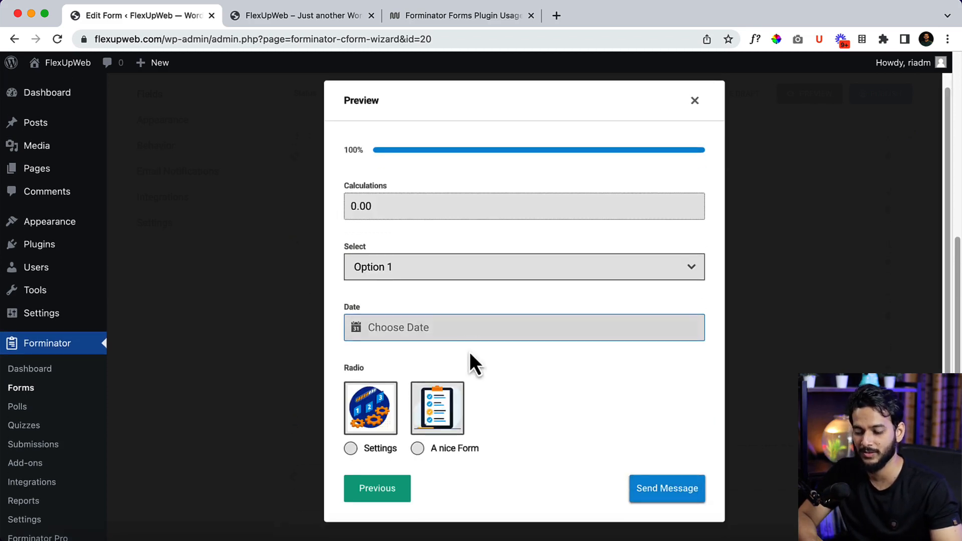
{"action": "left_click", "coordinate": [371, 408]}
{"action": "left_click", "coordinate": [456, 412]}
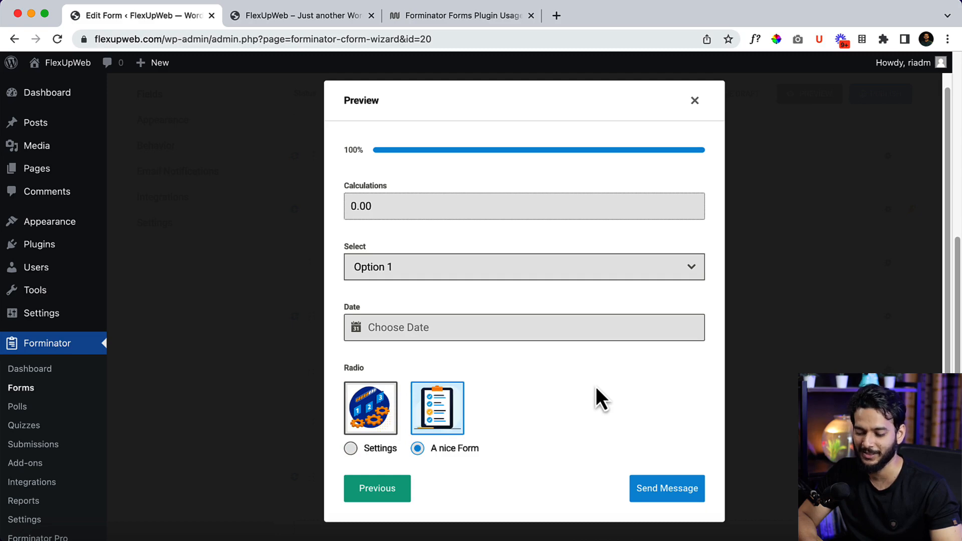
Step: Return to the preview's second page, test the website service radio options, check the Calculations field on the final page and close the preview
{"action": "scroll", "coordinate": [516, 381], "scroll_direction": "up", "scroll_amount": 1}
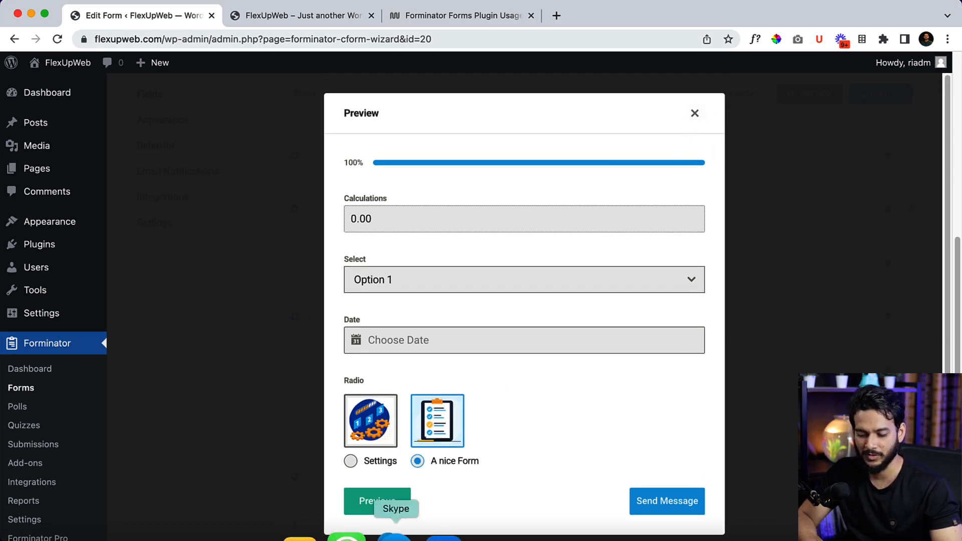
{"action": "left_click", "coordinate": [385, 508]}
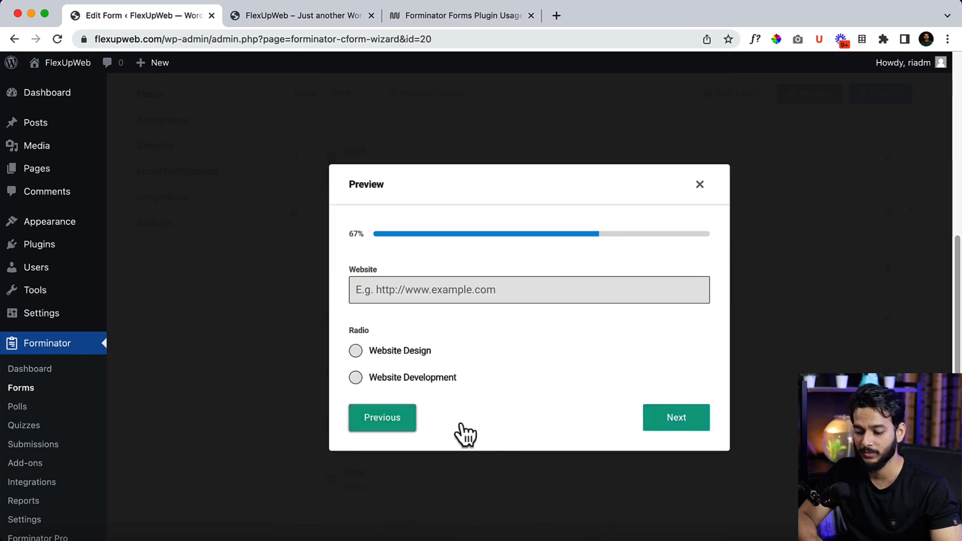
{"action": "left_click", "coordinate": [400, 350]}
{"action": "left_click", "coordinate": [429, 352]}
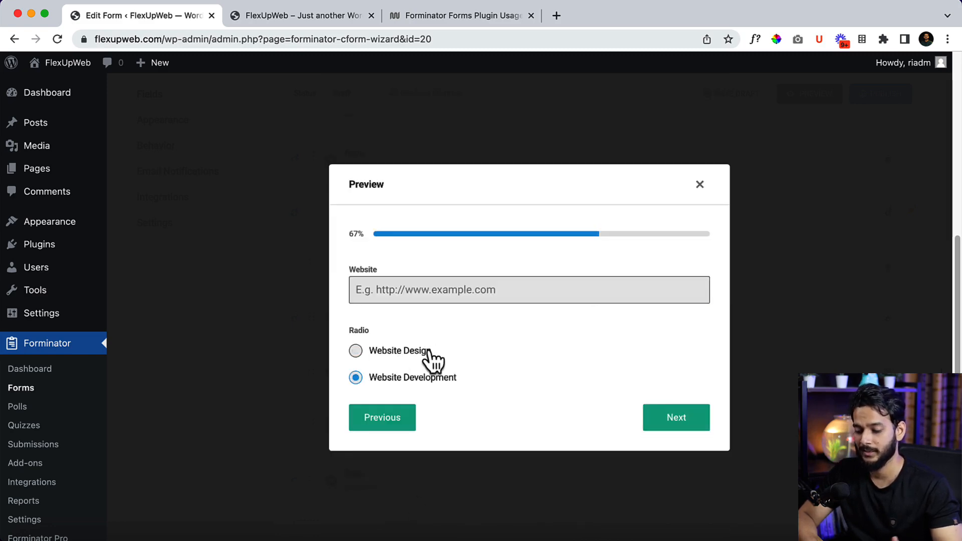
{"action": "left_click", "coordinate": [689, 425]}
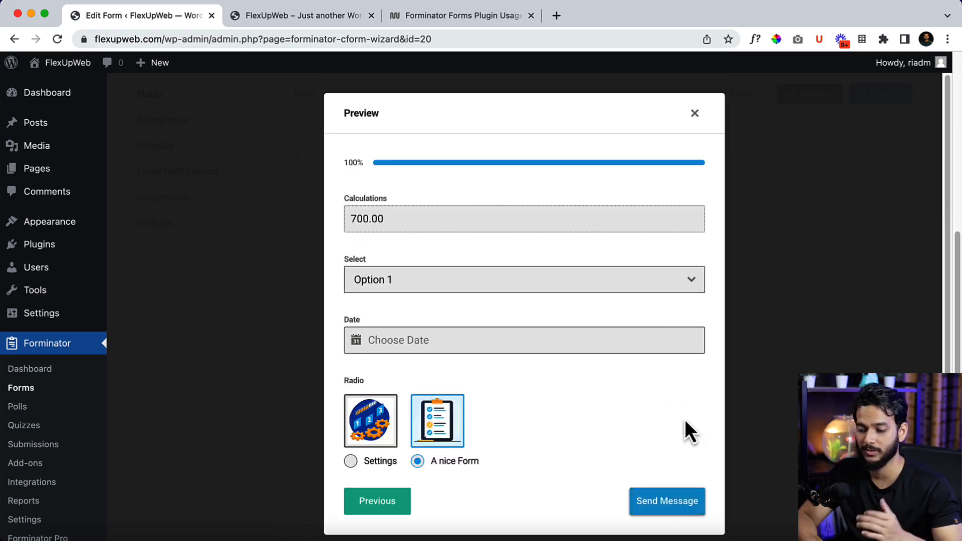
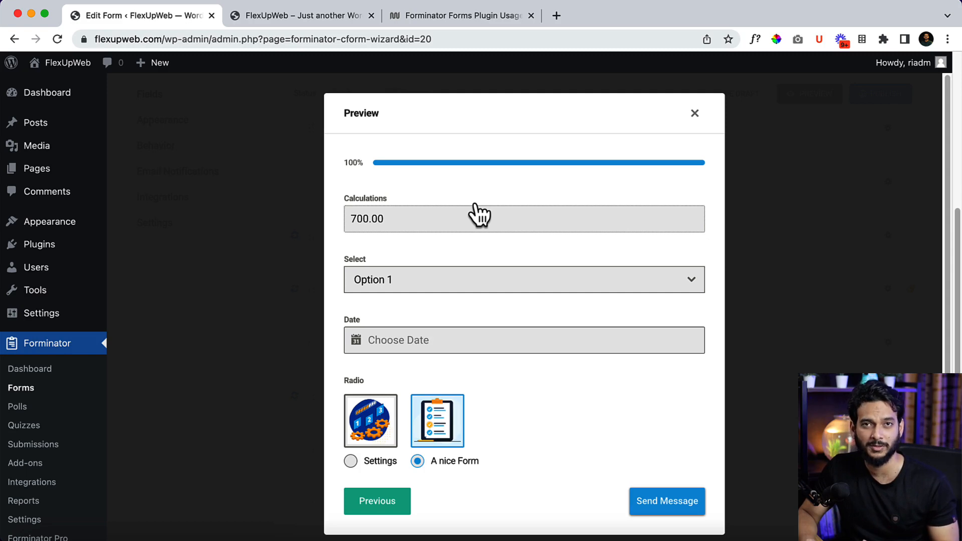
{"action": "left_click", "coordinate": [694, 115]}
Step: Publish the form, copy its shortcode and dismiss the publishing dialog
{"action": "scroll", "coordinate": [685, 296], "scroll_direction": "up", "scroll_amount": 10}
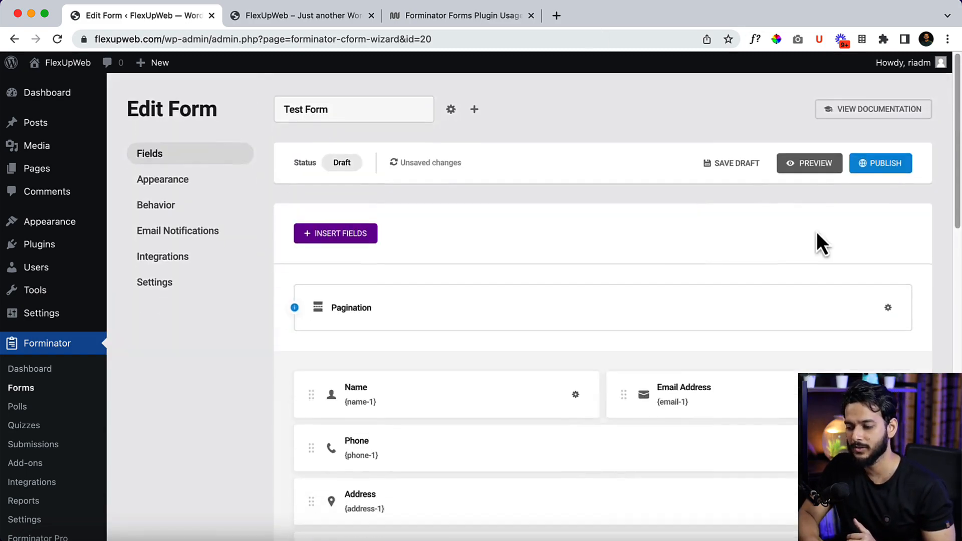
{"action": "left_click", "coordinate": [878, 165]}
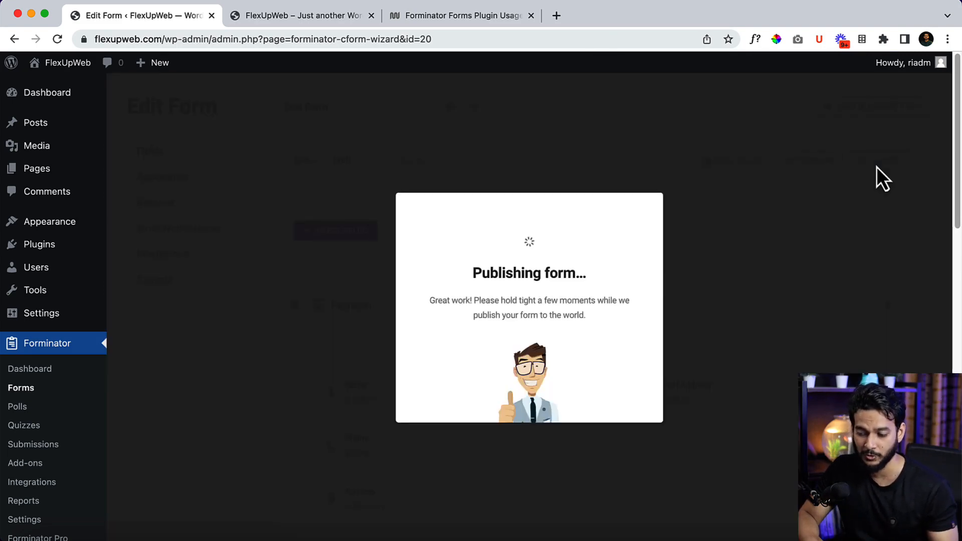
{"action": "left_click", "coordinate": [629, 347]}
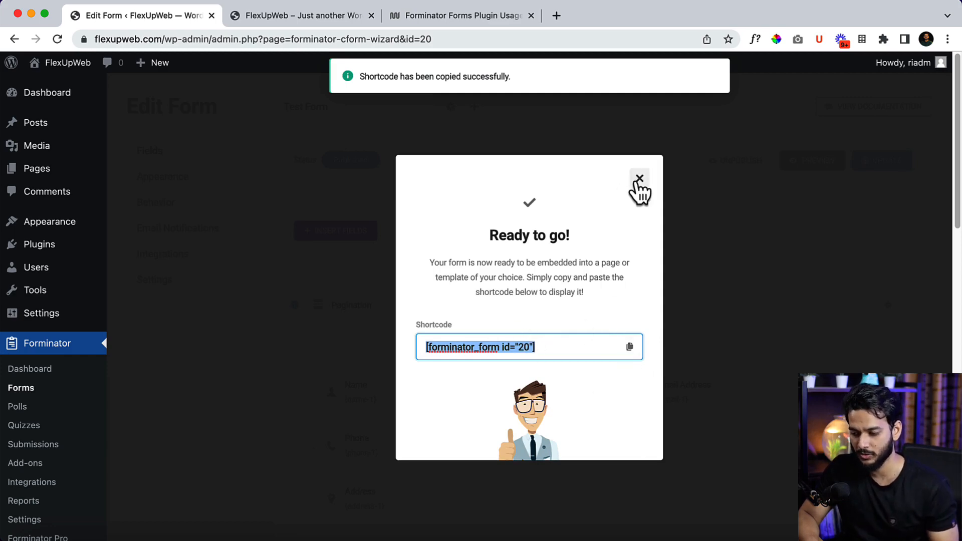
{"action": "left_click", "coordinate": [630, 348]}
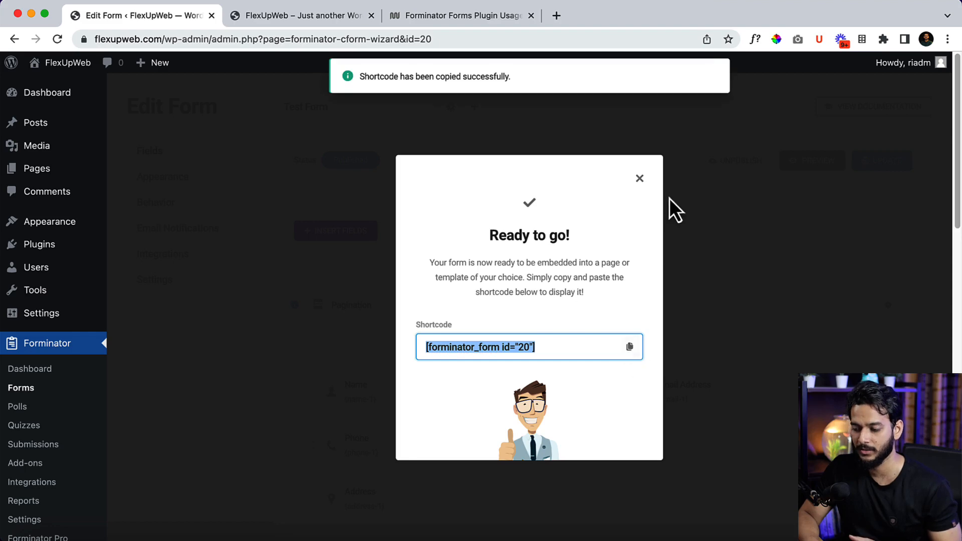
{"action": "left_click", "coordinate": [639, 179]}
Step: Open a new WordPress page in a separate browser tab and place that tab beside the form editor's tab
{"action": "mouse_move", "coordinate": [157, 73]}
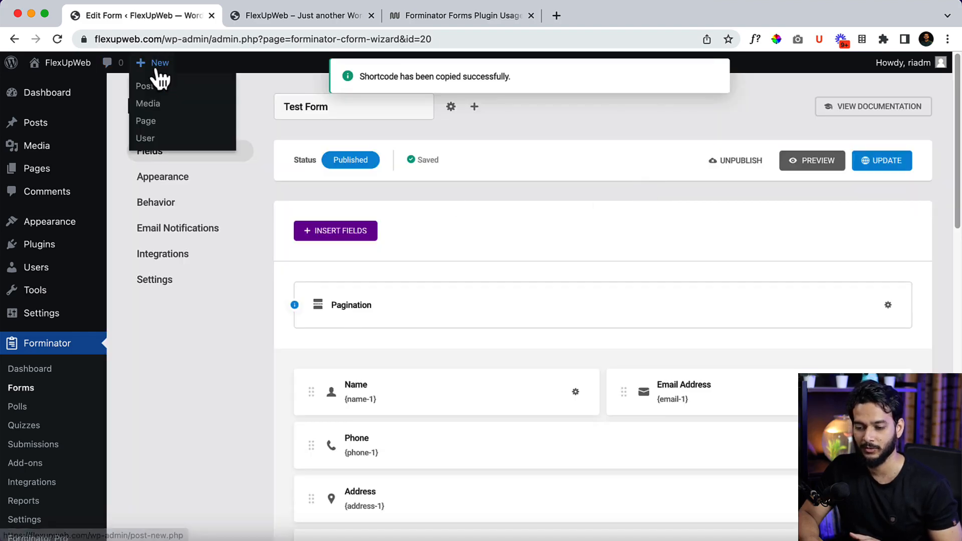
{"action": "right_click", "coordinate": [151, 122]}
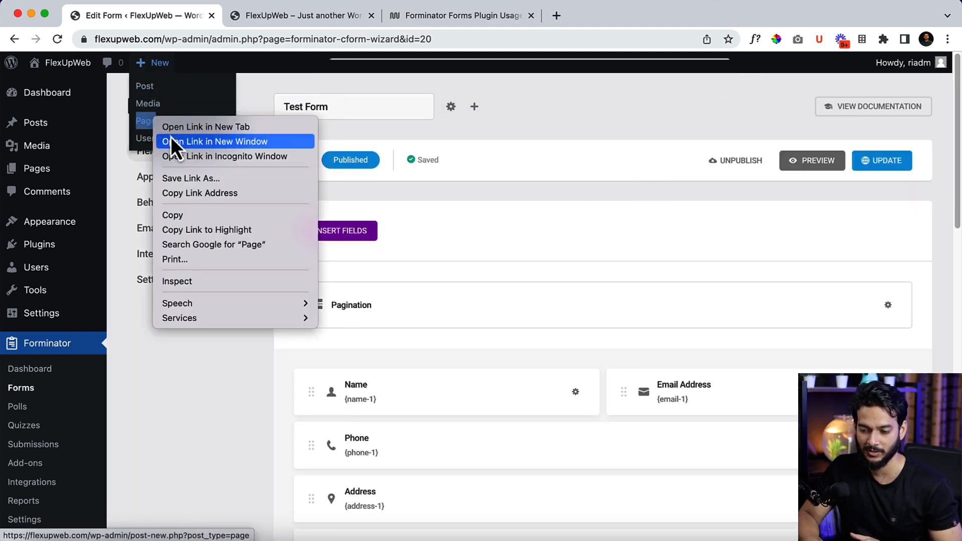
{"action": "left_click", "coordinate": [170, 128]}
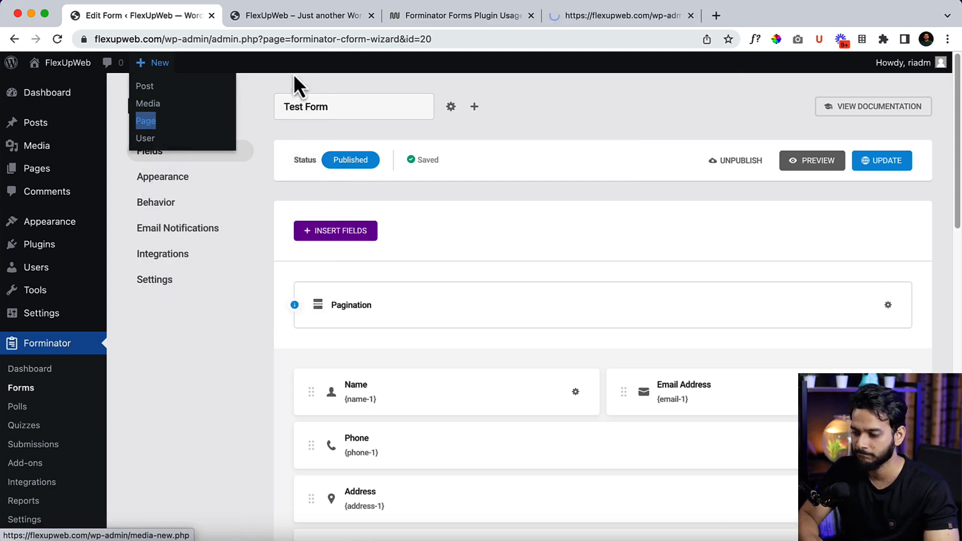
{"action": "left_click_drag", "start_coordinate": [611, 15], "coordinate": [309, 23]}
{"action": "left_click", "coordinate": [424, 20]}
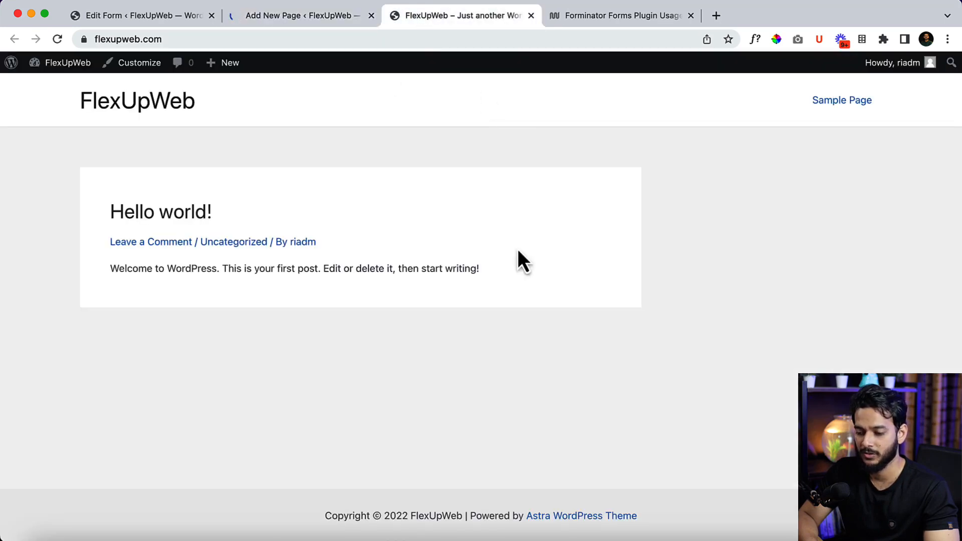
Step: Switch to the new page's editor and title the page "Test Form"
{"action": "left_click", "coordinate": [322, 22]}
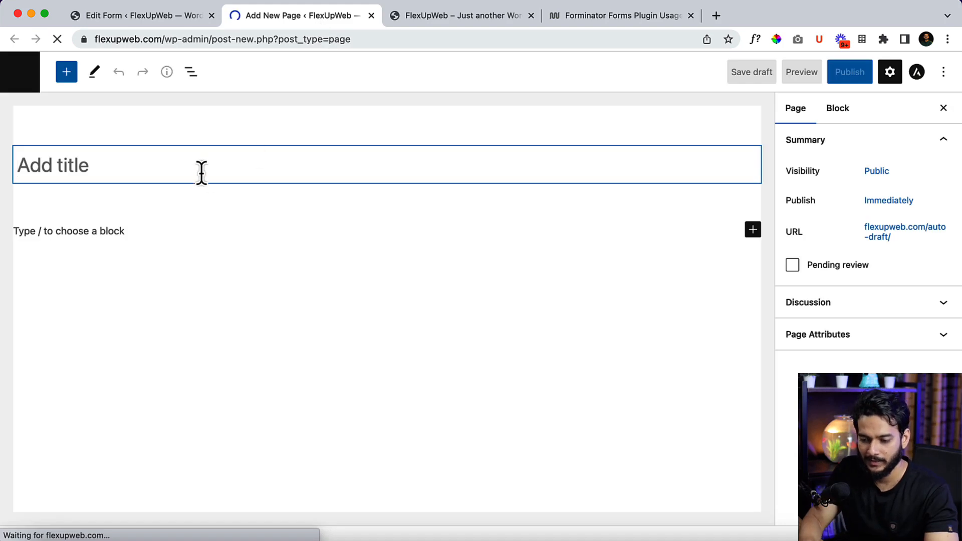
{"action": "type", "text": "Test Form"}
{"action": "key", "text": "Return"}
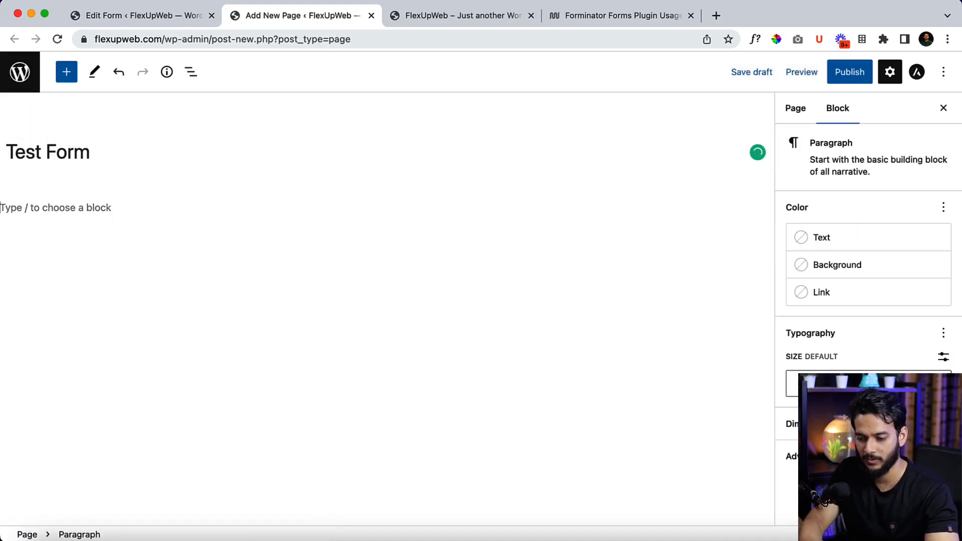
Step: Add a Shortcode block under the title and paste the copied shortcode [forminator_form id="20"] into it
{"action": "type", "text": "/"}
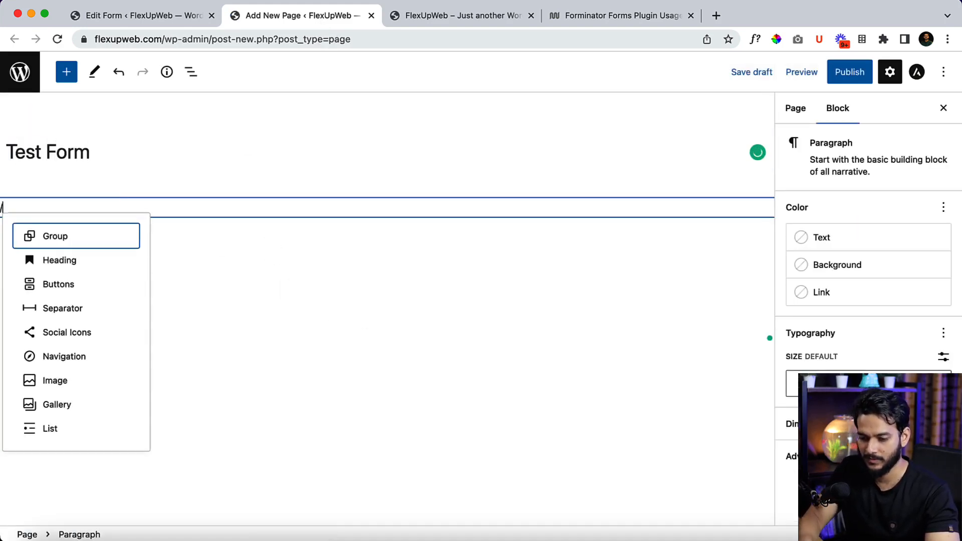
{"action": "type", "text": "short"}
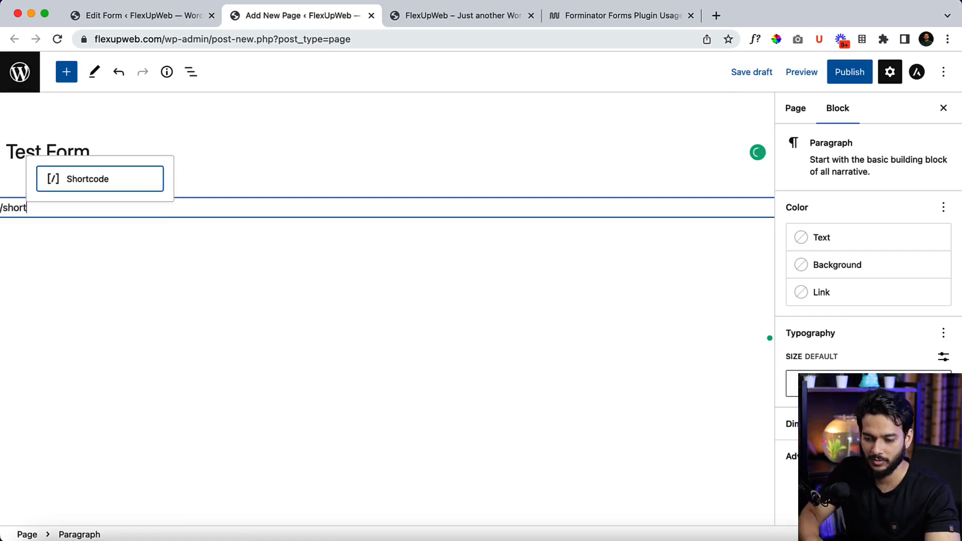
{"action": "left_click", "coordinate": [93, 181]}
{"action": "key", "text": "super+v"}
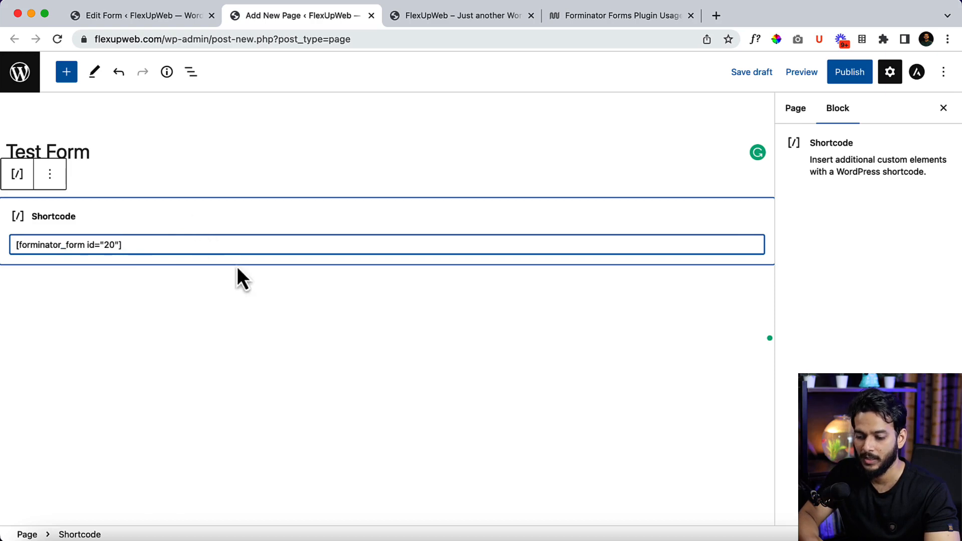
Step: Add a Forminator Form block below the Shortcode block, displaying the form Test Form
{"action": "left_click", "coordinate": [262, 301]}
{"action": "left_click", "coordinate": [755, 284]}
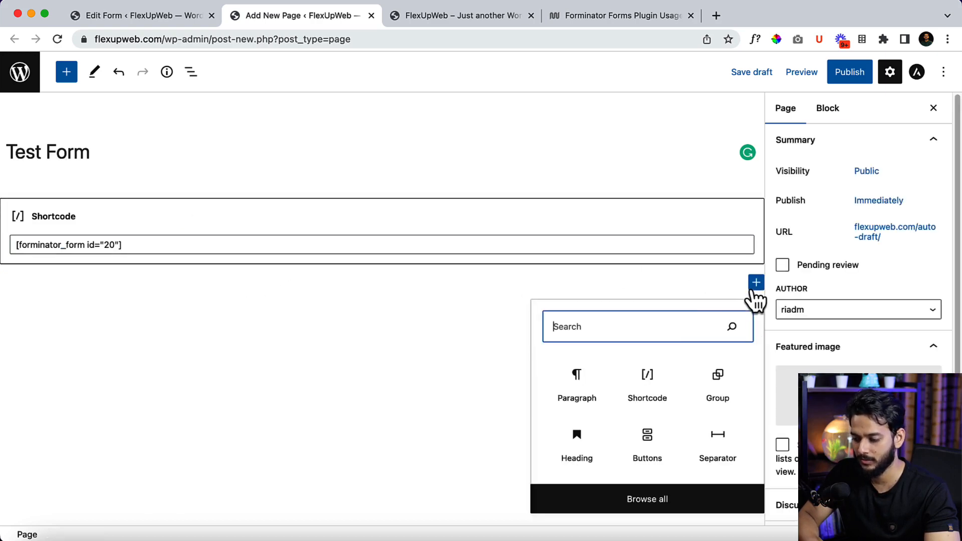
{"action": "type", "text": "form"}
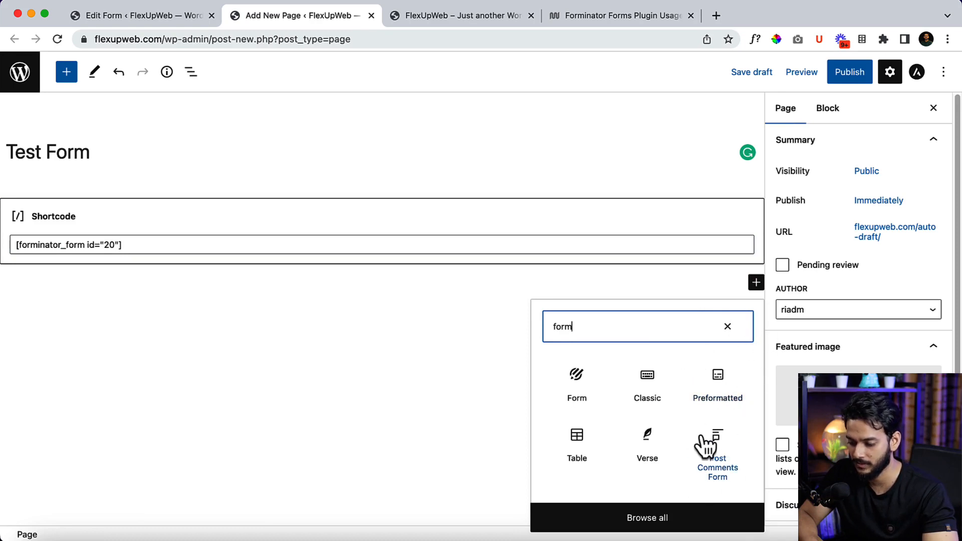
{"action": "left_click", "coordinate": [577, 381]}
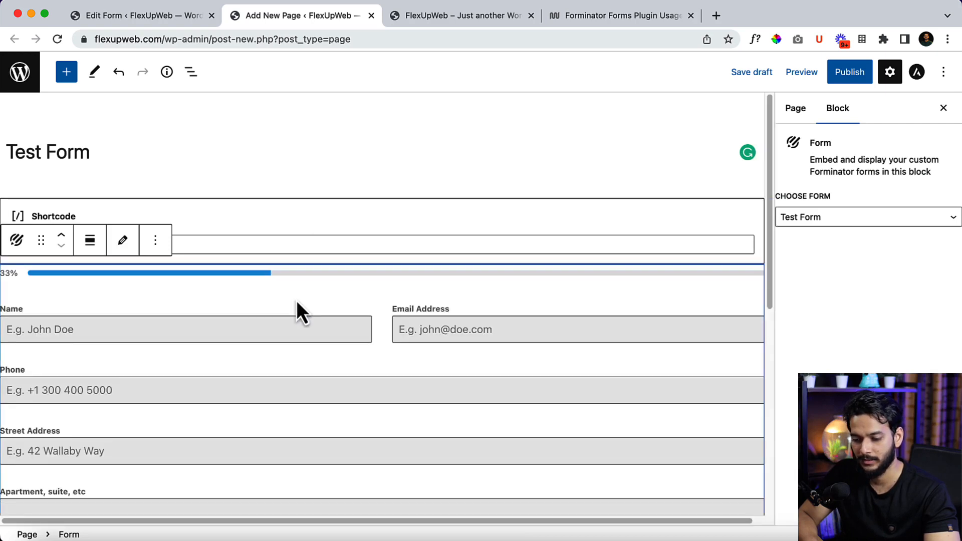
{"action": "scroll", "coordinate": [413, 402], "scroll_direction": "down", "scroll_amount": 1}
{"action": "scroll", "coordinate": [412, 401], "scroll_direction": "up", "scroll_amount": 1}
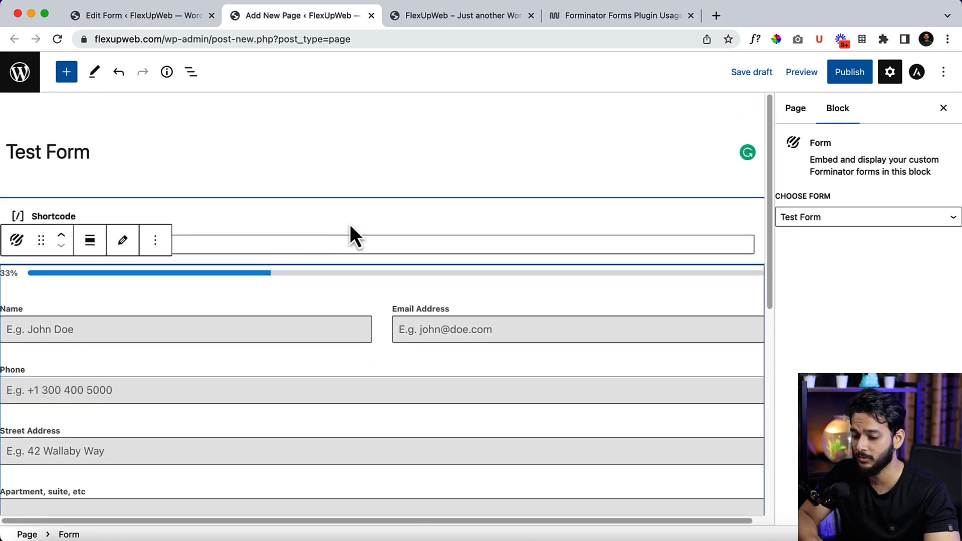
Step: Remove the Shortcode block from the page, leaving only the embedded Forminator form
{"action": "left_click", "coordinate": [348, 224]}
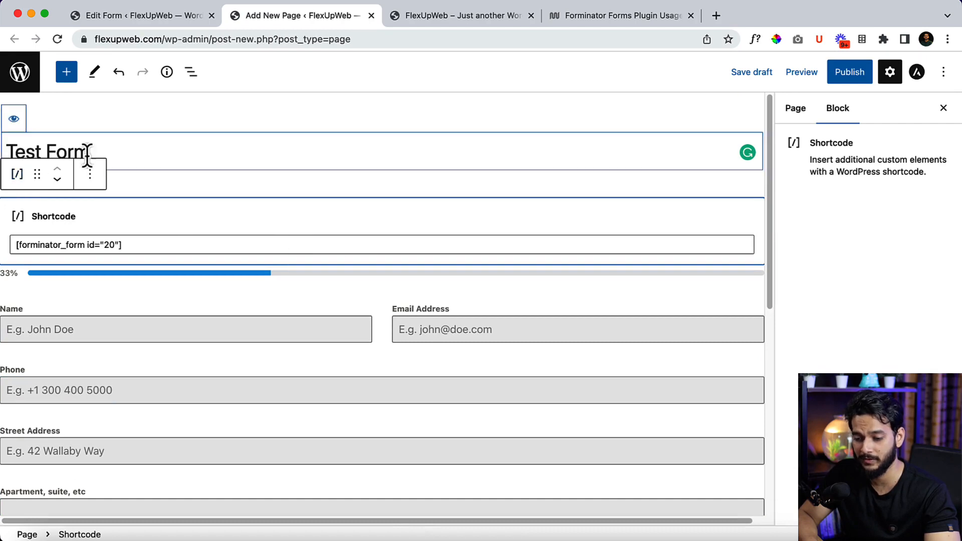
{"action": "left_click", "coordinate": [90, 174]}
{"action": "left_click", "coordinate": [181, 456]}
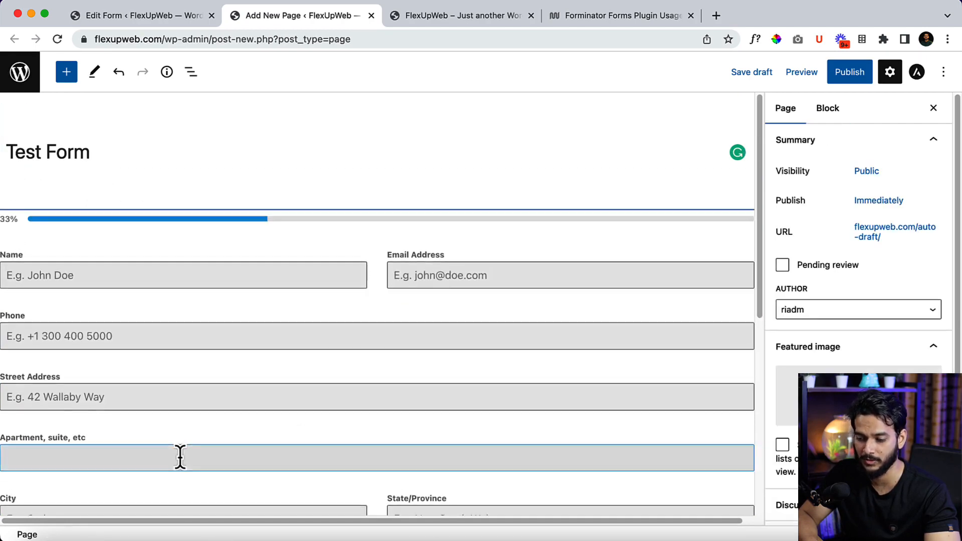
Step: Publish the Test Form page and open the live page in a new browser tab
{"action": "left_click", "coordinate": [848, 76]}
{"action": "left_click", "coordinate": [846, 75]}
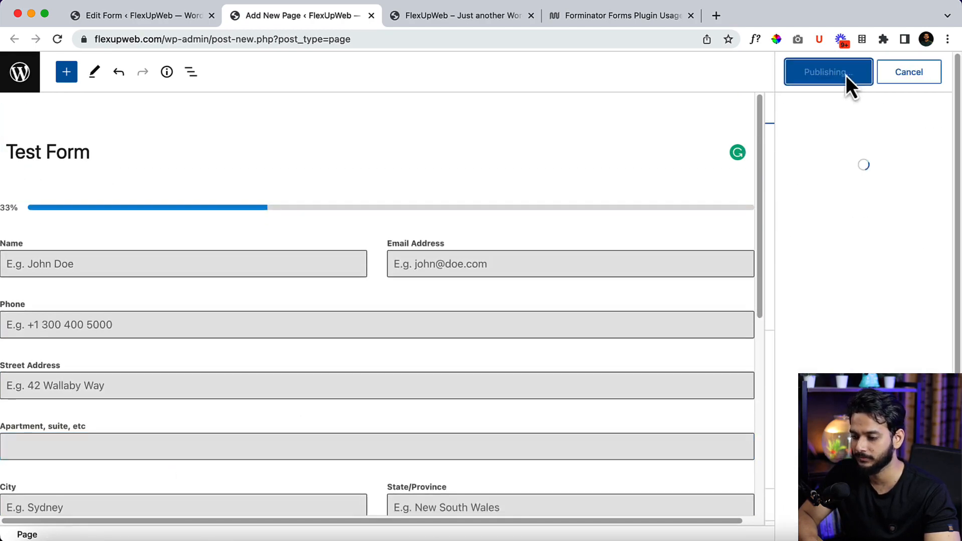
{"action": "left_click", "coordinate": [452, 22]}
{"action": "left_click", "coordinate": [351, 21]}
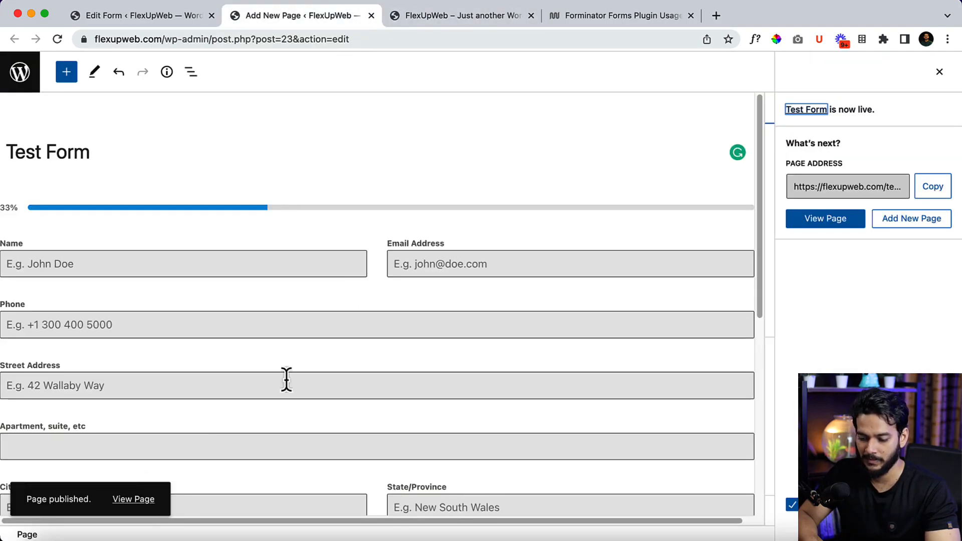
{"action": "right_click", "coordinate": [149, 498]}
{"action": "left_click", "coordinate": [241, 338]}
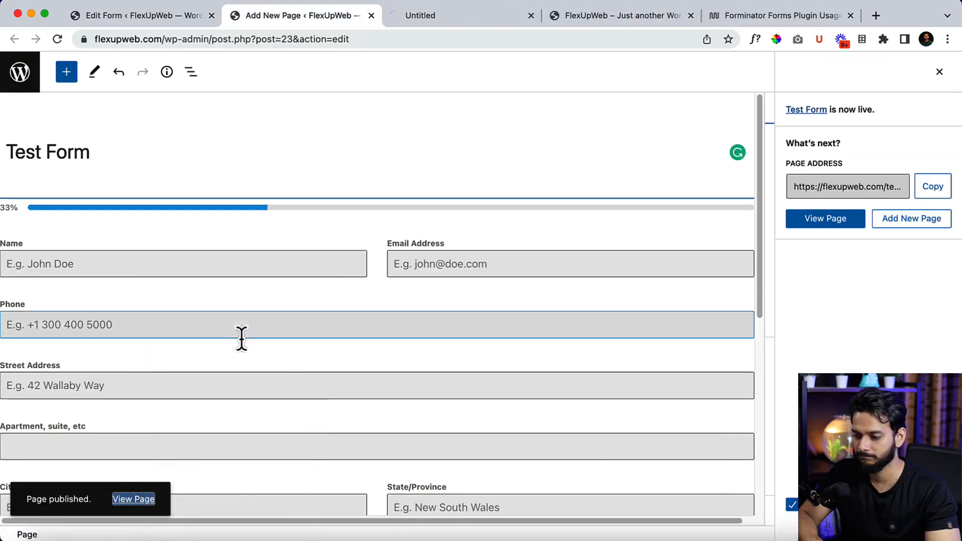
{"action": "left_click", "coordinate": [441, 16]}
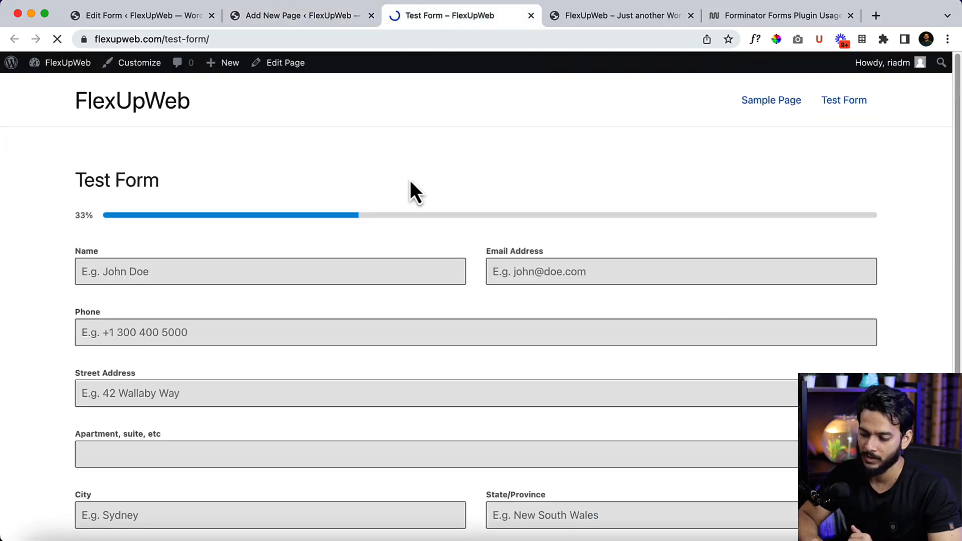
Step: Review the contact and address fields on the live form's first page and advance to the second page
{"action": "scroll", "coordinate": [410, 182], "scroll_direction": "down", "scroll_amount": 3}
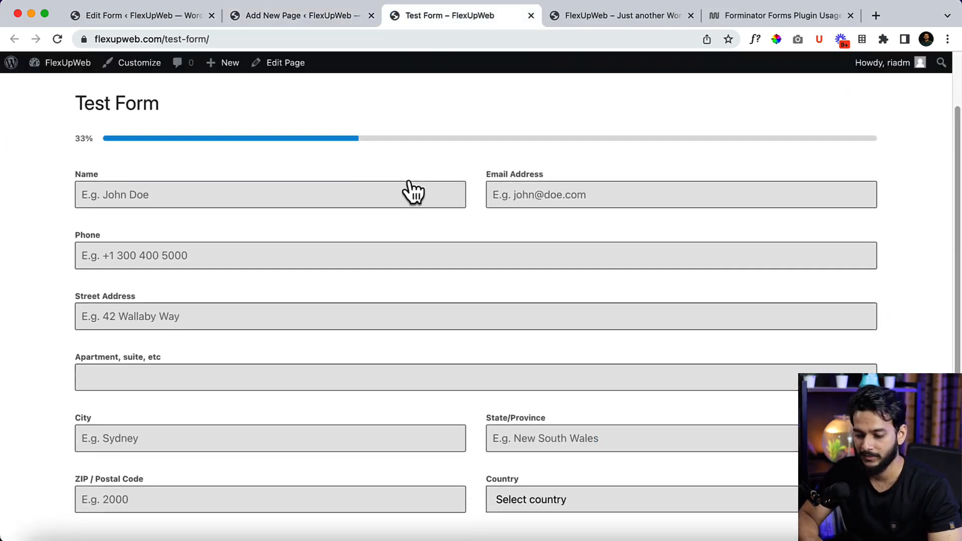
{"action": "left_click", "coordinate": [440, 249]}
{"action": "scroll", "coordinate": [442, 249], "scroll_direction": "down", "scroll_amount": 3}
{"action": "scroll", "coordinate": [442, 249], "scroll_direction": "down", "scroll_amount": 1}
{"action": "scroll", "coordinate": [442, 249], "scroll_direction": "up", "scroll_amount": 1}
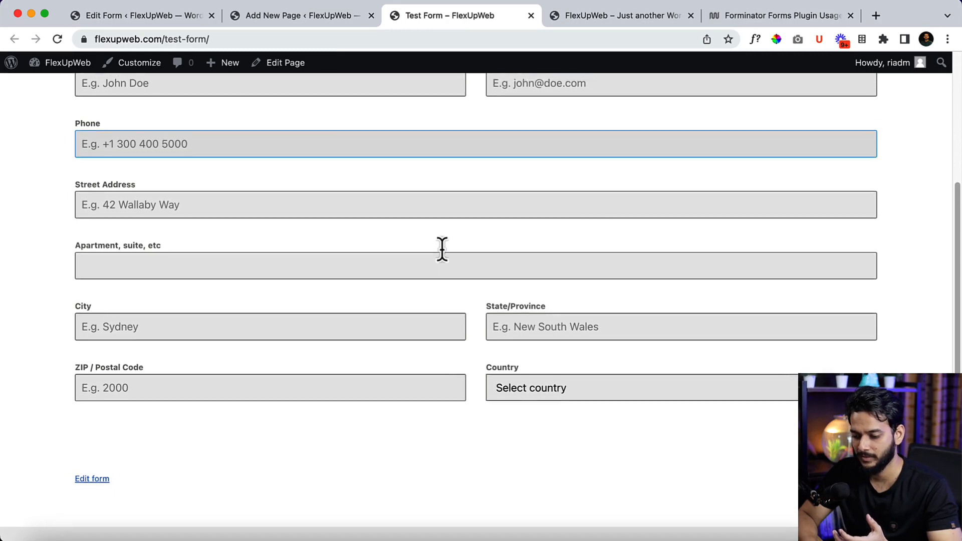
{"action": "left_click", "coordinate": [852, 436]}
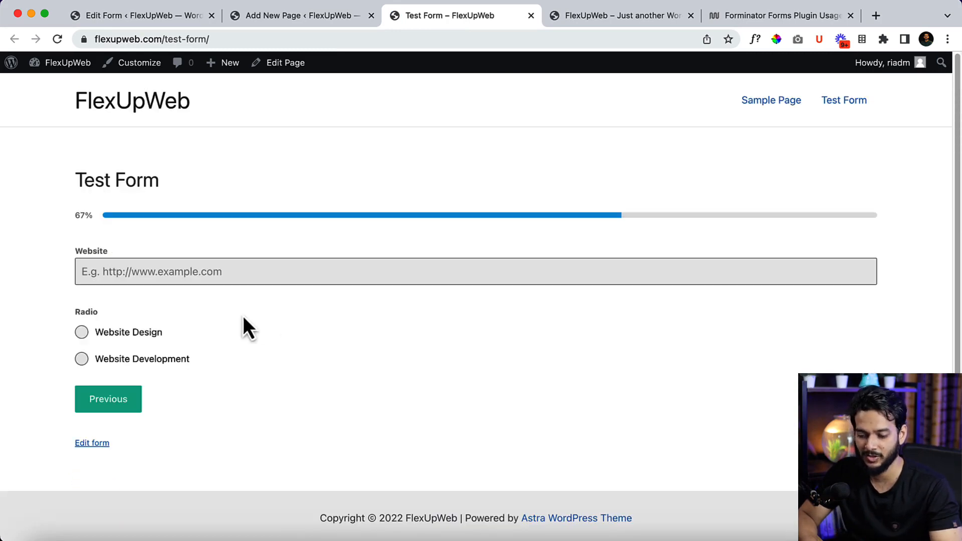
Step: Test the Website Development and Website Design radio options, leave Website Design selected and advance to the last form page
{"action": "left_click", "coordinate": [158, 371]}
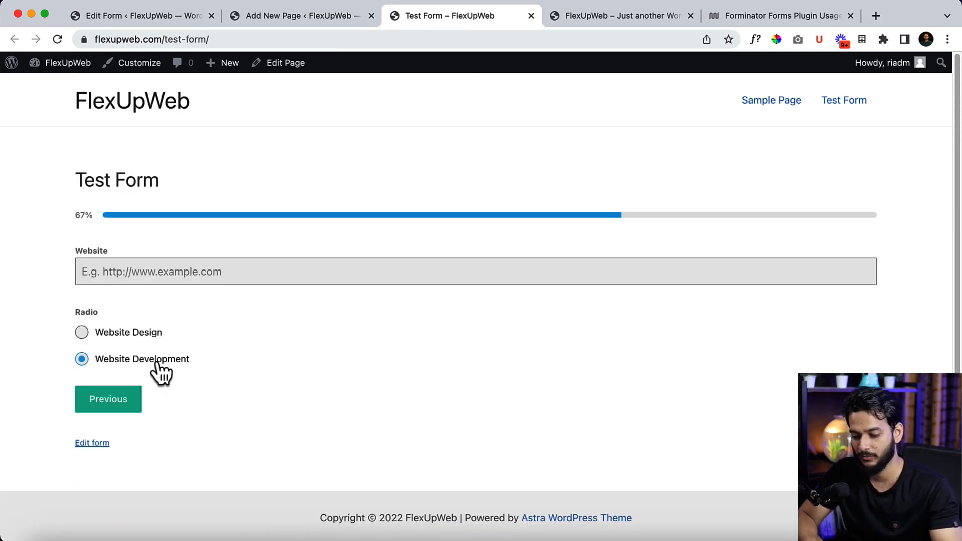
{"action": "left_click", "coordinate": [148, 332]}
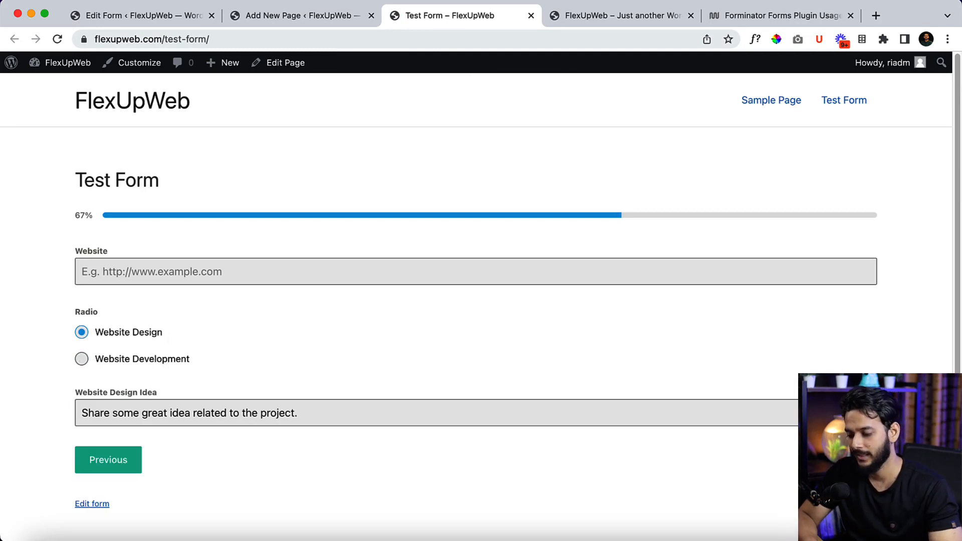
{"action": "left_click", "coordinate": [850, 460]}
Step: Review the calculation, select, date and image radio fields on the live form's last page
{"action": "scroll", "coordinate": [89, 380], "scroll_direction": "down", "scroll_amount": 3}
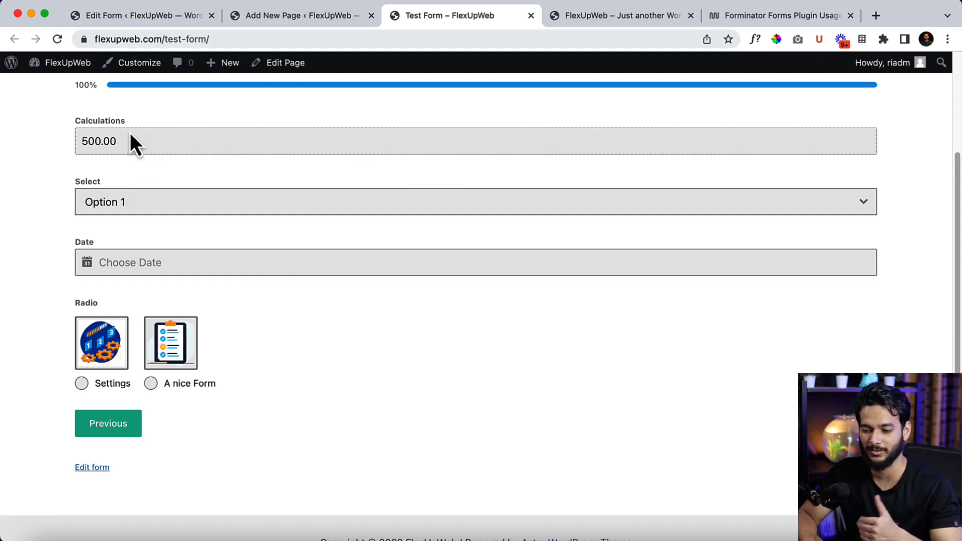
{"action": "scroll", "coordinate": [250, 300], "scroll_direction": "down", "scroll_amount": 1}
{"action": "scroll", "coordinate": [251, 301], "scroll_direction": "up", "scroll_amount": 5}
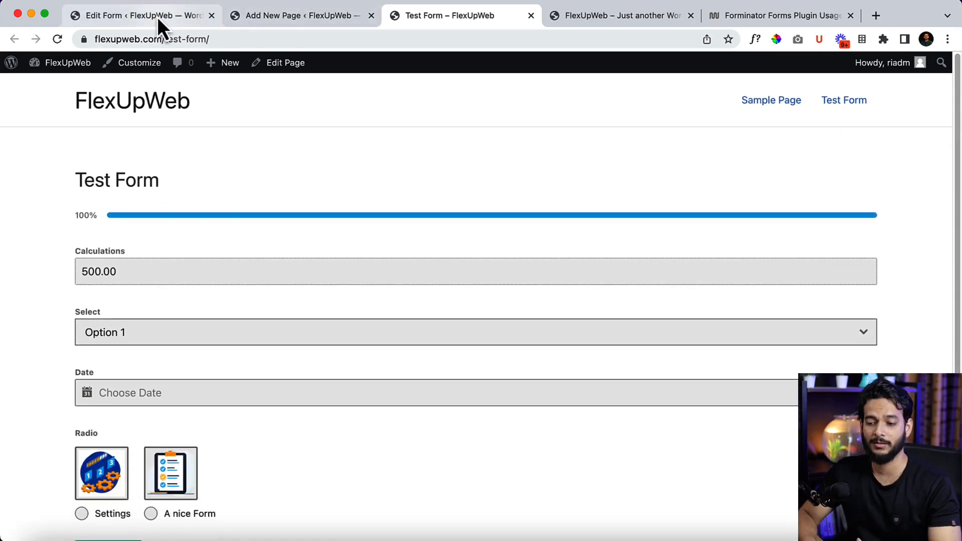
Step: Return to the Forminator form editor and open the form's Appearance settings
{"action": "left_click", "coordinate": [157, 17]}
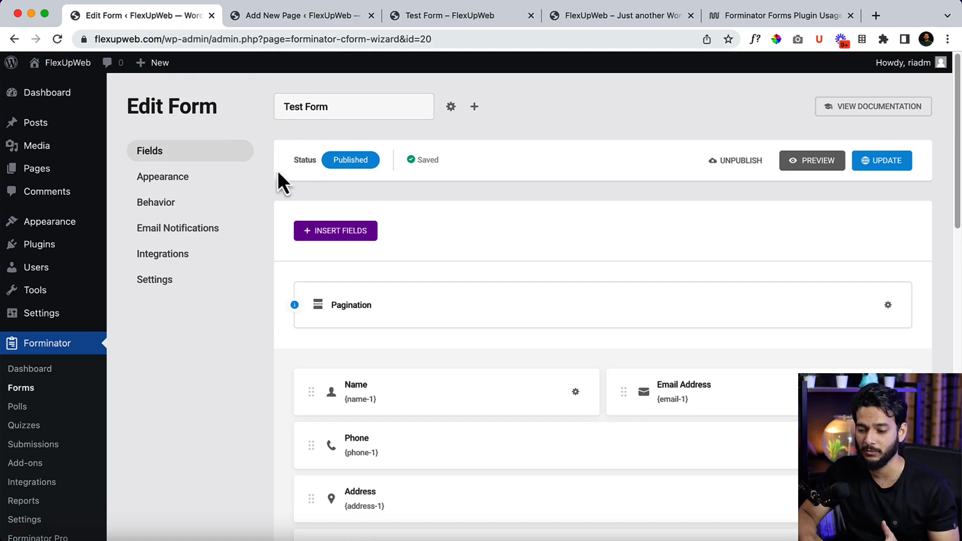
{"action": "left_click", "coordinate": [208, 181]}
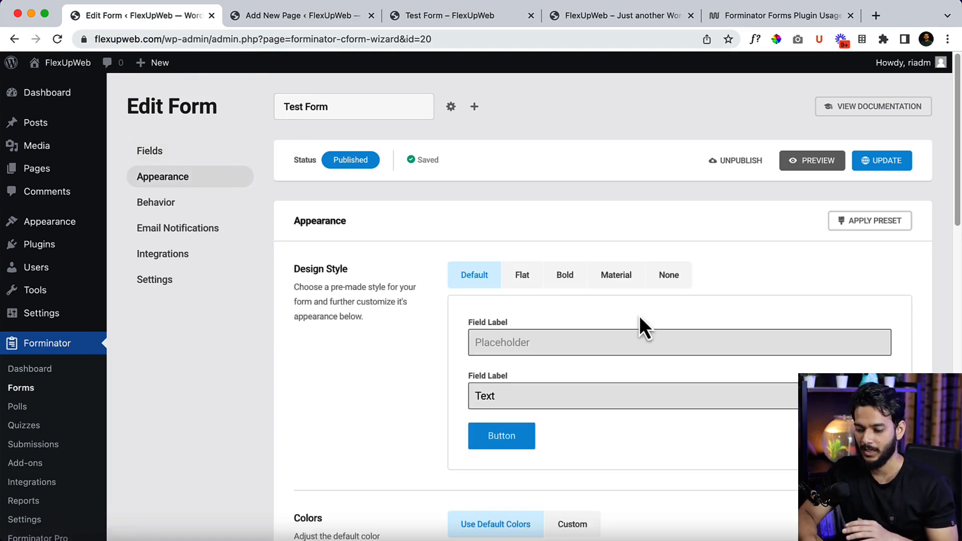
{"action": "scroll", "coordinate": [639, 315], "scroll_direction": "down", "scroll_amount": 2}
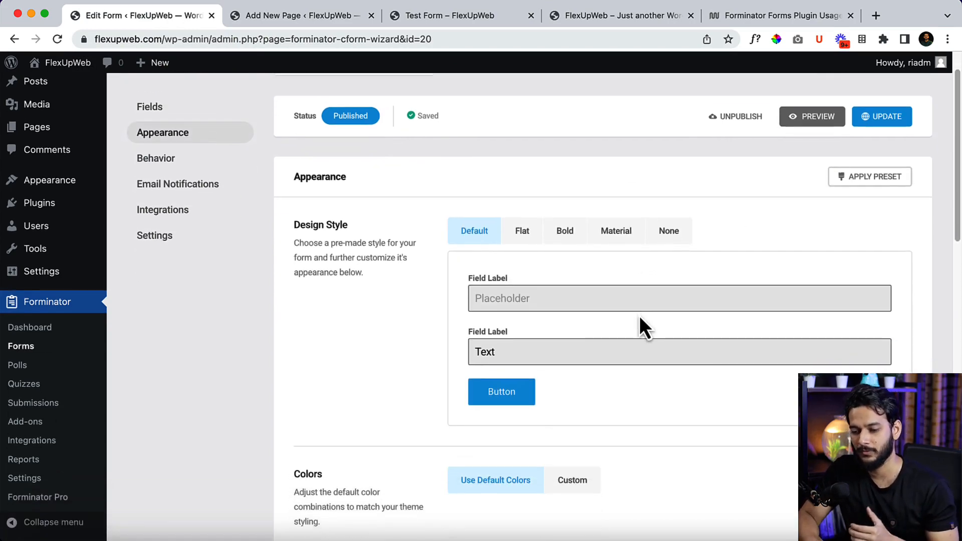
{"action": "scroll", "coordinate": [244, 318], "scroll_direction": "up", "scroll_amount": 2}
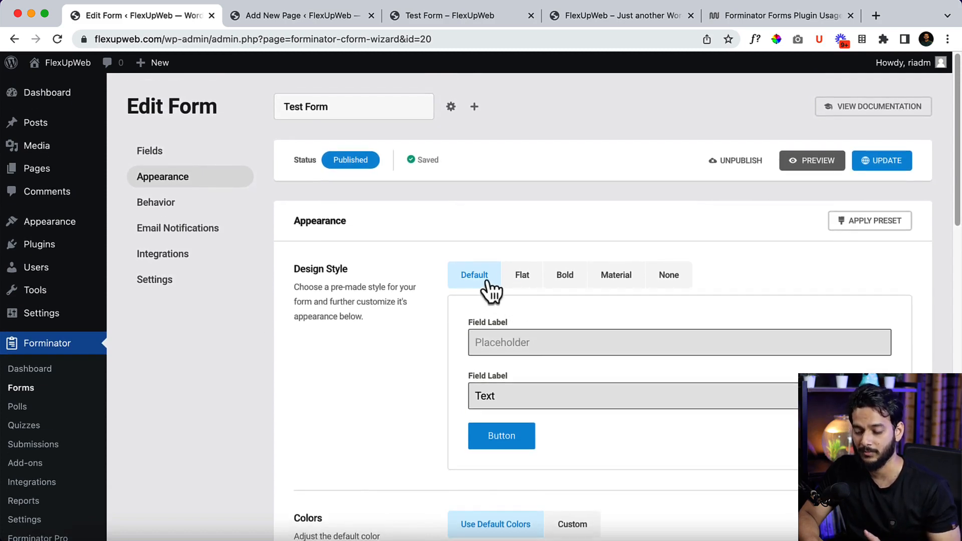
Step: Try the Flat and Bold design styles, choose Material and update the form
{"action": "left_click", "coordinate": [522, 290]}
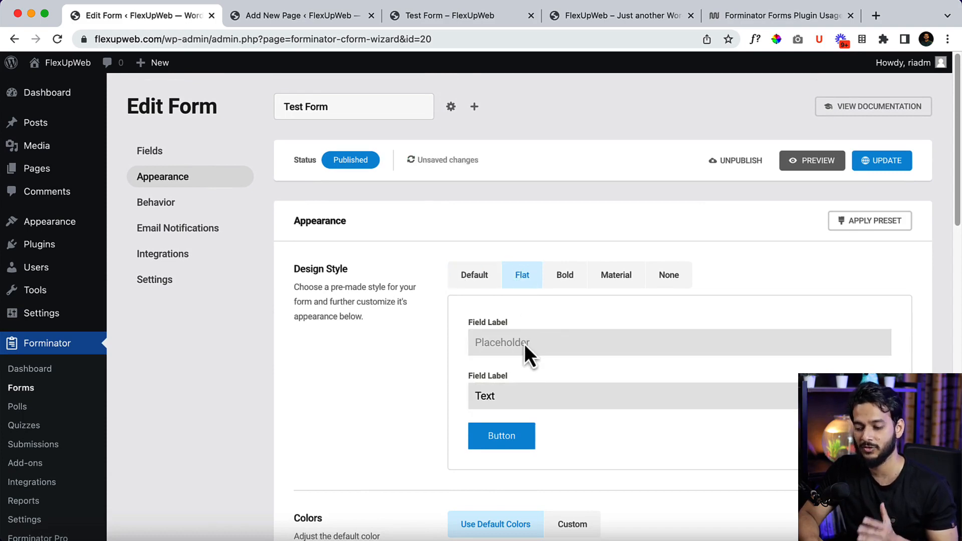
{"action": "left_click", "coordinate": [576, 281]}
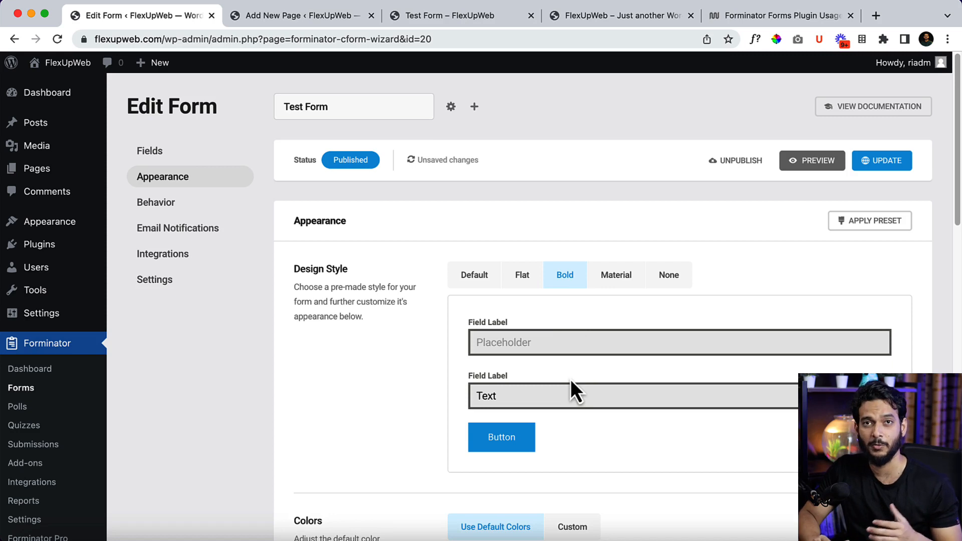
{"action": "left_click", "coordinate": [625, 288]}
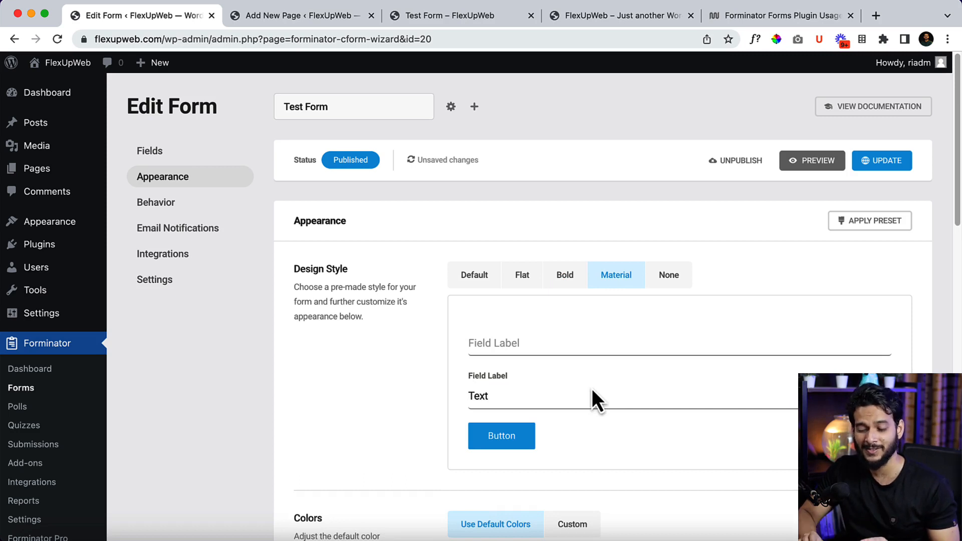
{"action": "left_click", "coordinate": [871, 161]}
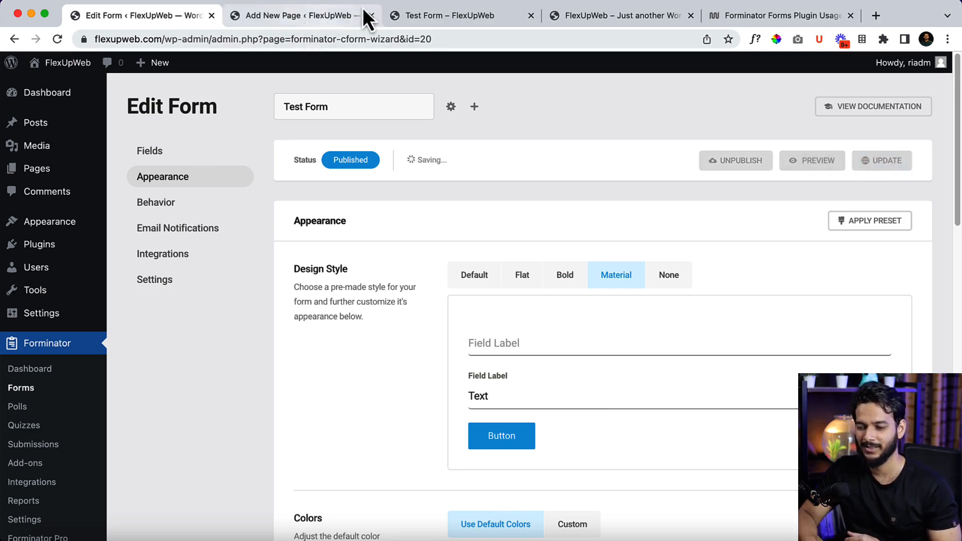
Step: Reload the live Test Form page and examine the fields in the Material style
{"action": "left_click", "coordinate": [441, 16]}
{"action": "right_click", "coordinate": [430, 238]}
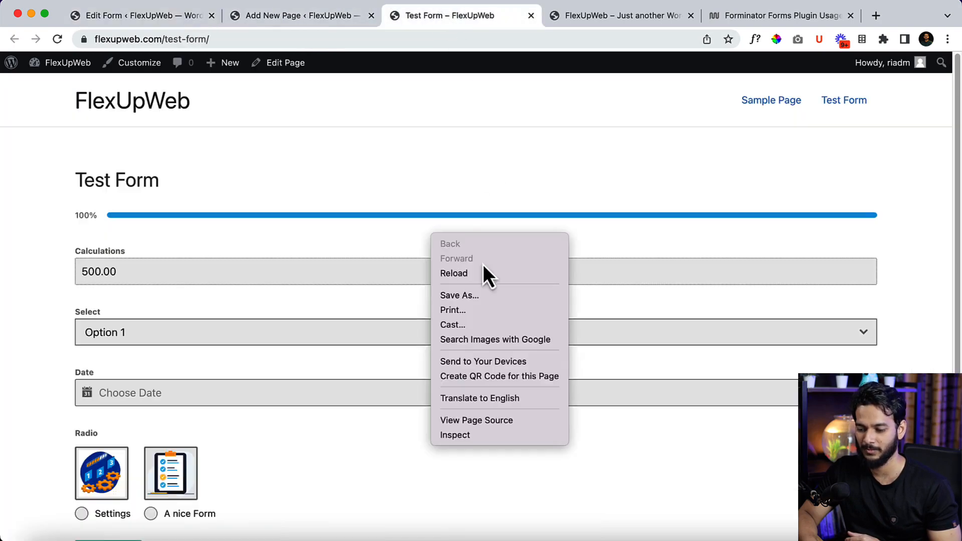
{"action": "left_click", "coordinate": [488, 279]}
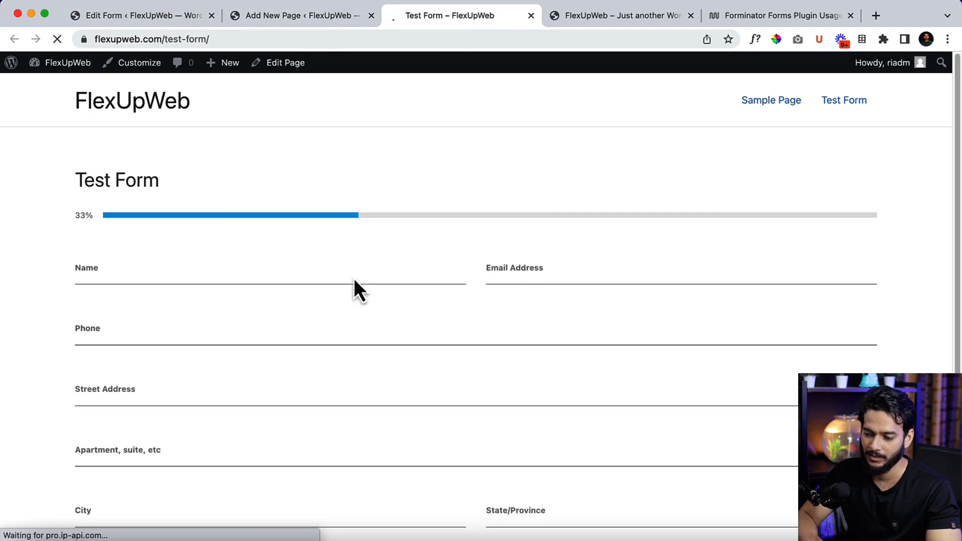
{"action": "scroll", "coordinate": [350, 273], "scroll_direction": "down", "scroll_amount": 5}
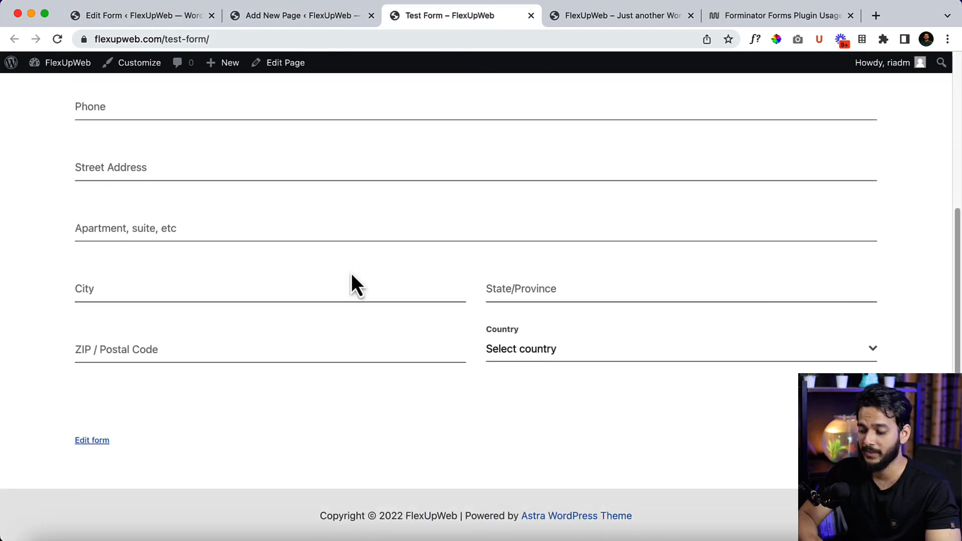
{"action": "scroll", "coordinate": [351, 272], "scroll_direction": "up", "scroll_amount": 4}
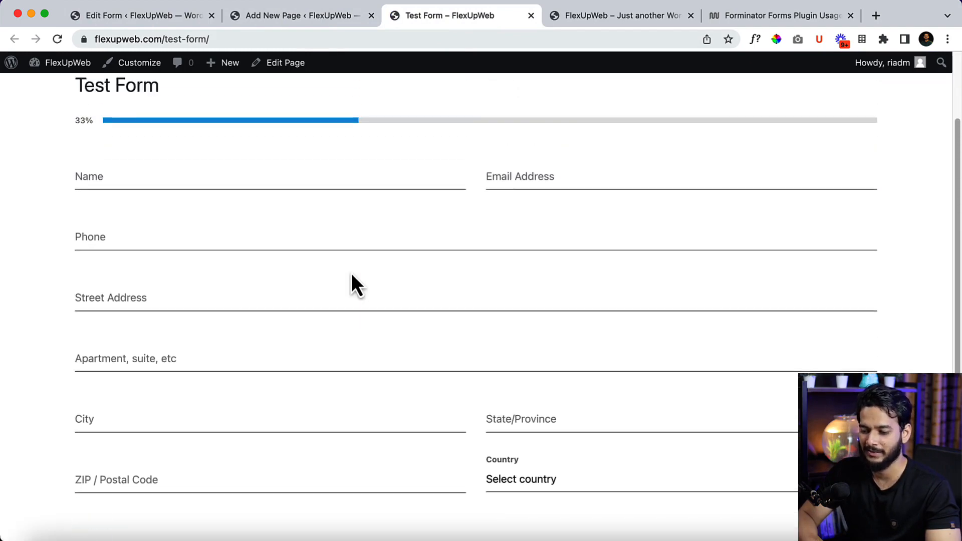
Step: Return to the form editor, set the design style to None after comparing it with Default, and update the form
{"action": "left_click", "coordinate": [178, 16]}
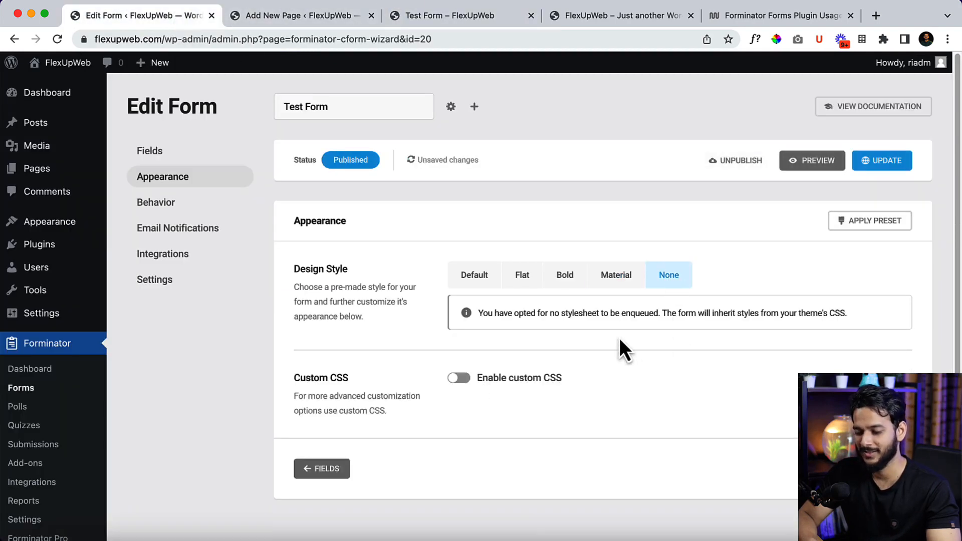
{"action": "left_click", "coordinate": [476, 277]}
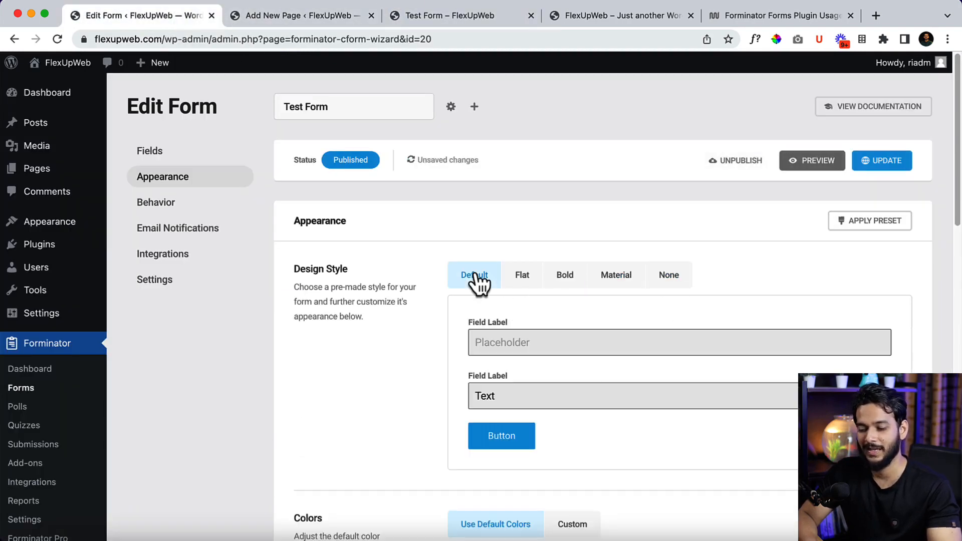
{"action": "left_click", "coordinate": [670, 276]}
{"action": "left_click", "coordinate": [881, 163]}
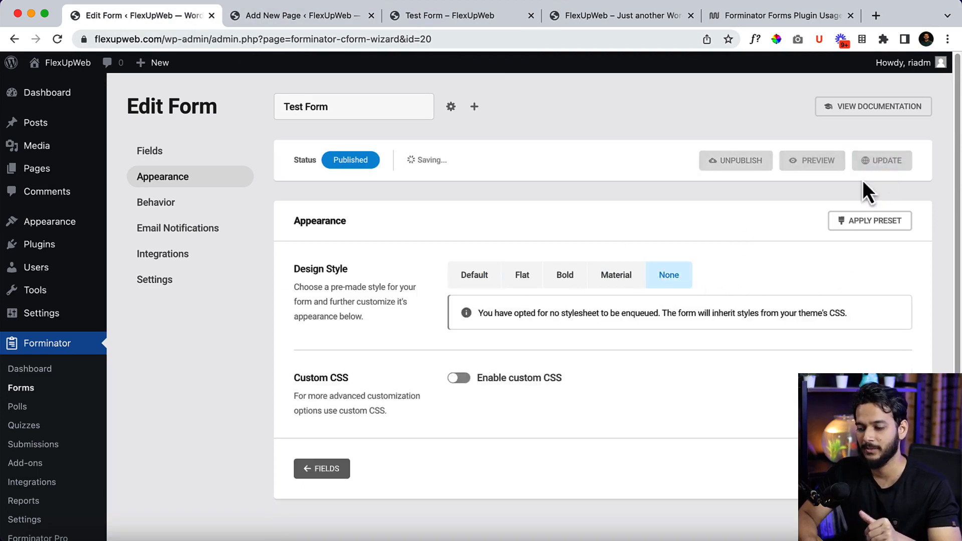
Step: Reload the live Test Form page and examine the form without a Forminator design style
{"action": "left_click", "coordinate": [469, 16]}
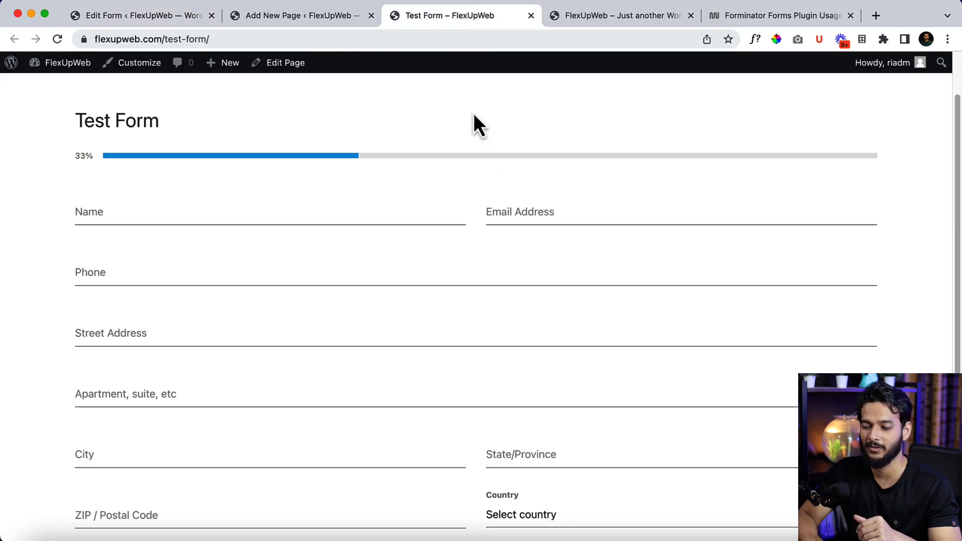
{"action": "right_click", "coordinate": [475, 111]}
{"action": "left_click", "coordinate": [526, 150]}
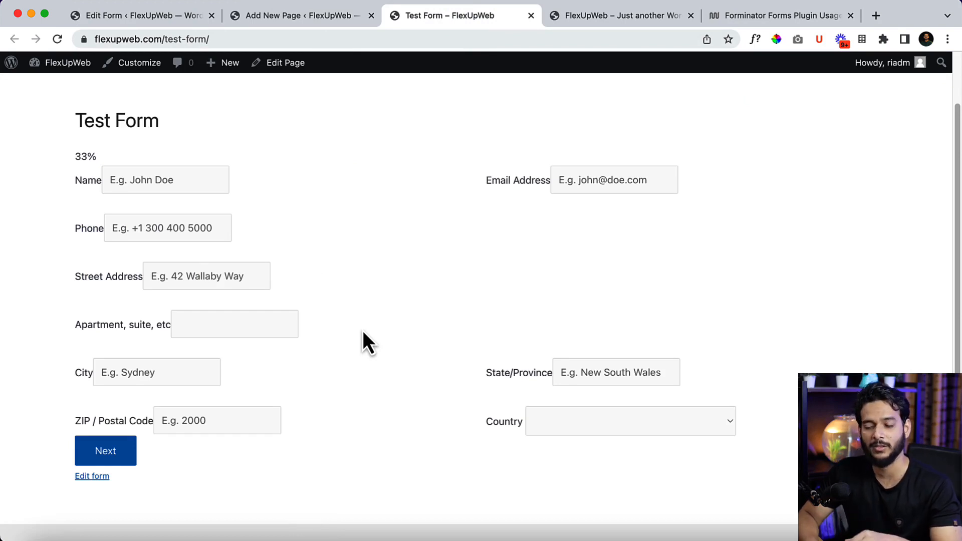
Step: Return to the form editor, set the form's design style to Flat and update the form
{"action": "left_click", "coordinate": [185, 16]}
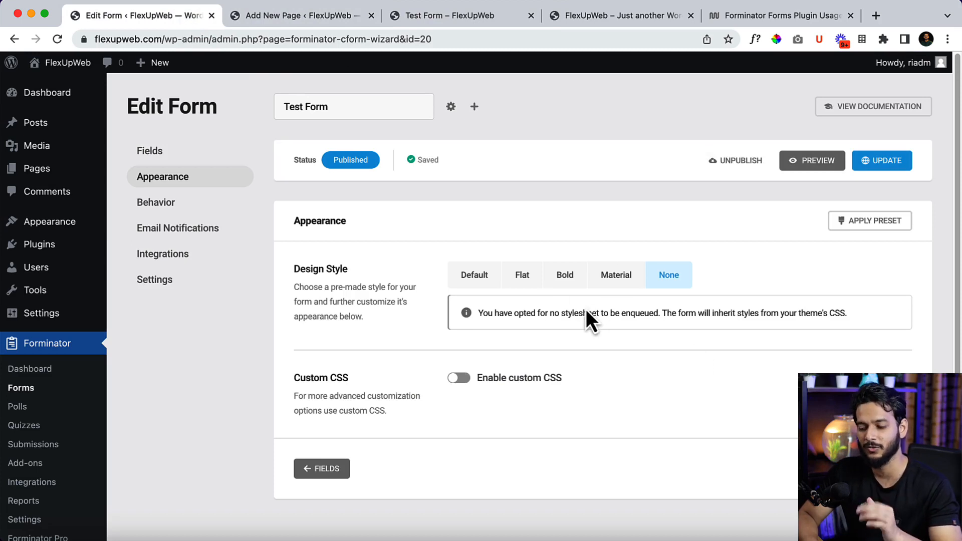
{"action": "left_click", "coordinate": [482, 280]}
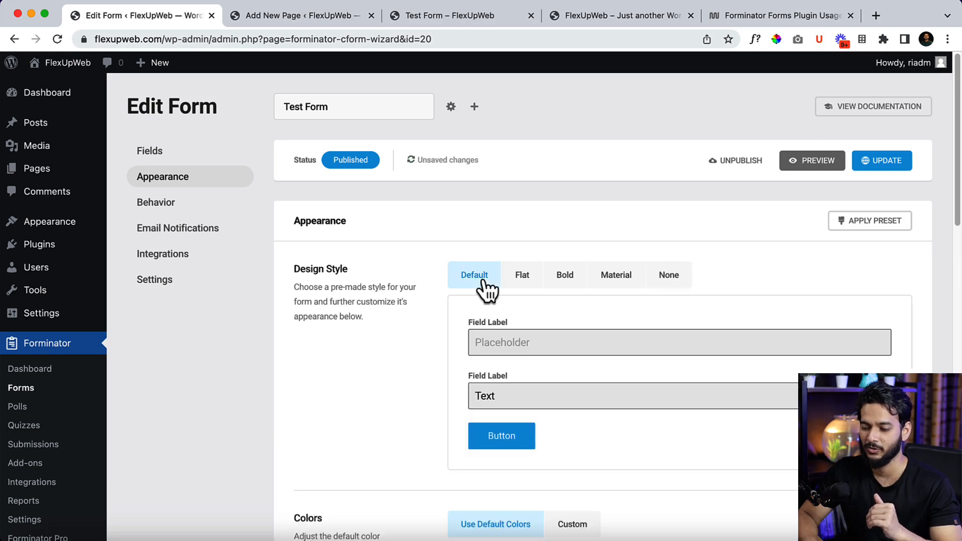
{"action": "left_click", "coordinate": [536, 284]}
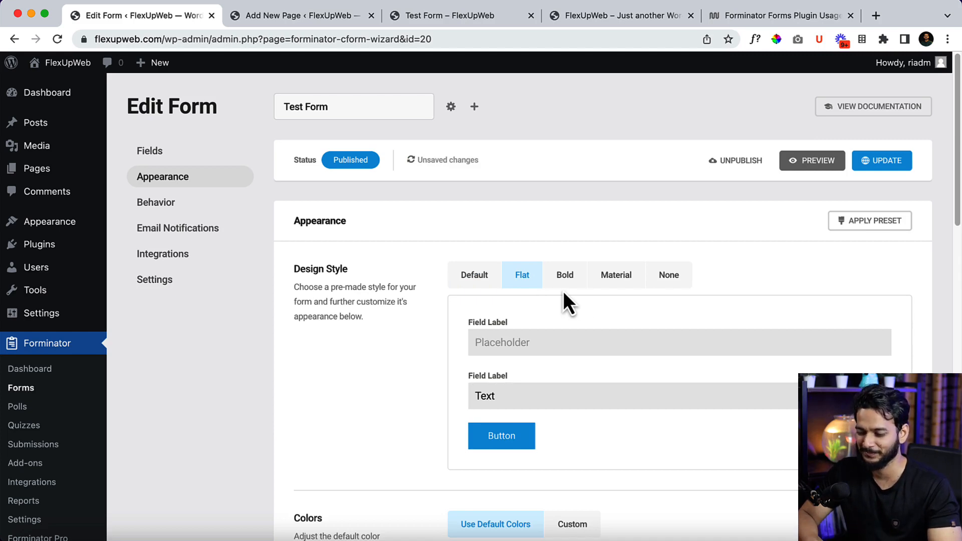
{"action": "left_click", "coordinate": [891, 165]}
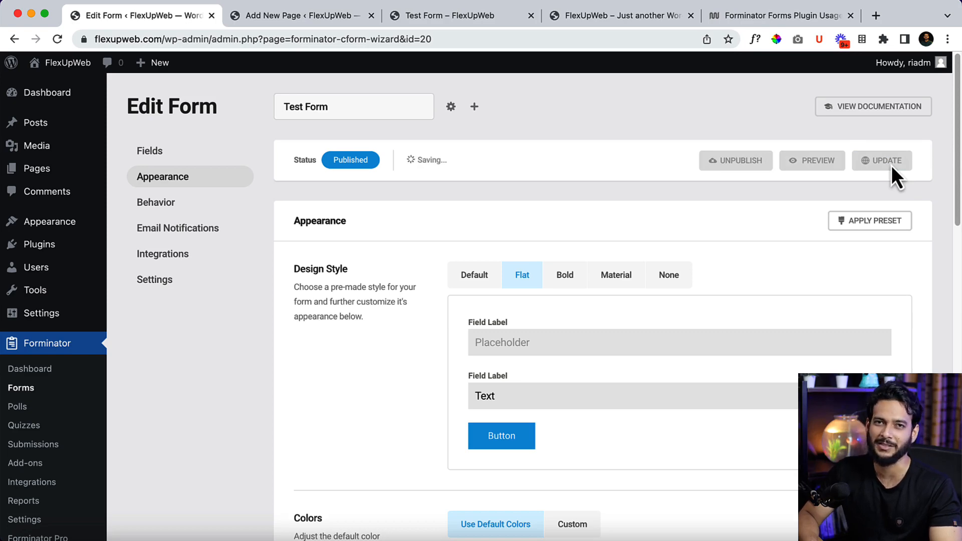
{"action": "scroll", "coordinate": [734, 290], "scroll_direction": "down", "scroll_amount": 4}
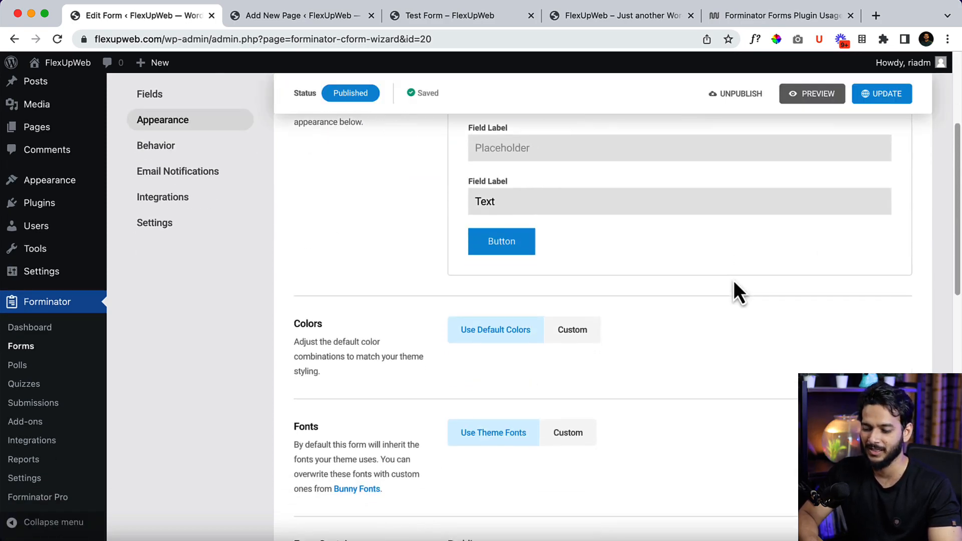
Step: Set the form's colors to Custom after comparing that option with Use Default Colors
{"action": "left_click", "coordinate": [572, 331]}
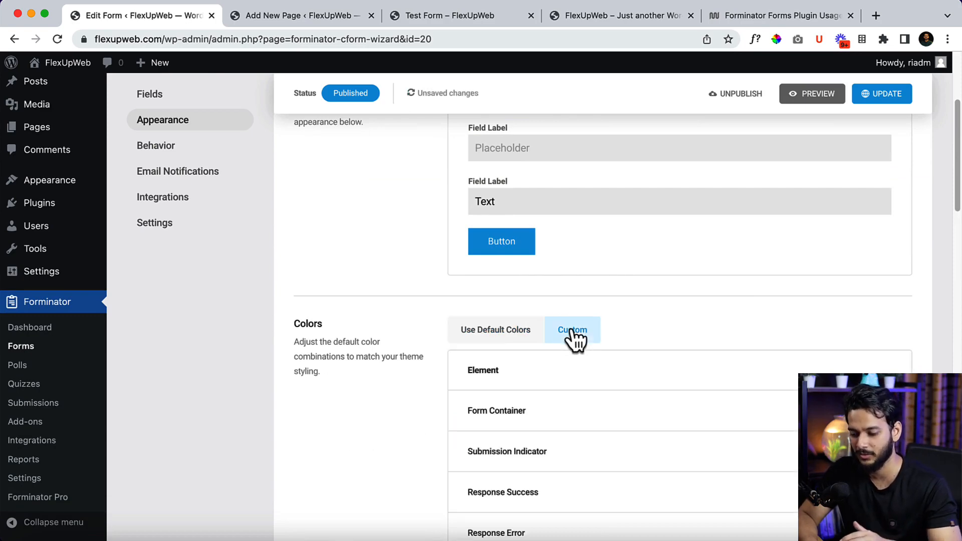
{"action": "scroll", "coordinate": [598, 409], "scroll_direction": "down", "scroll_amount": 3}
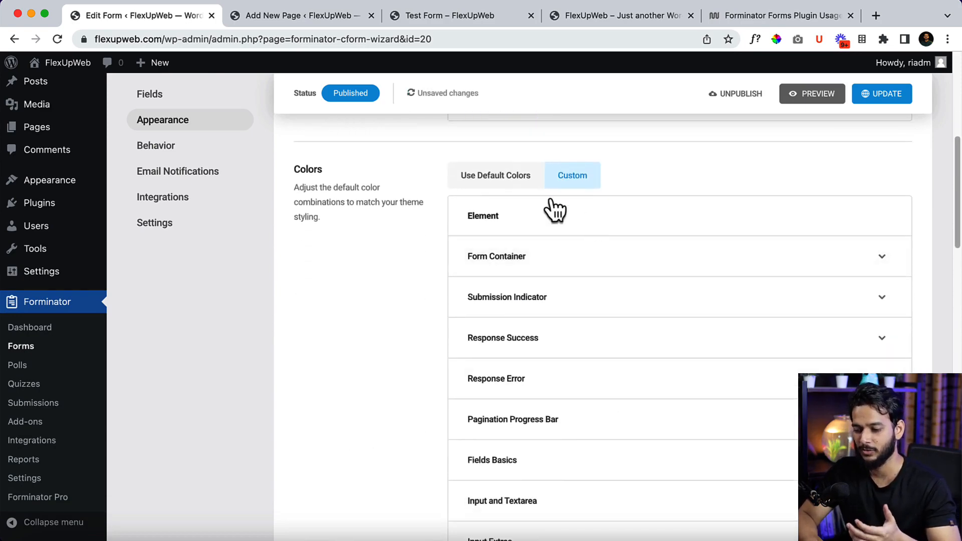
{"action": "left_click", "coordinate": [517, 184]}
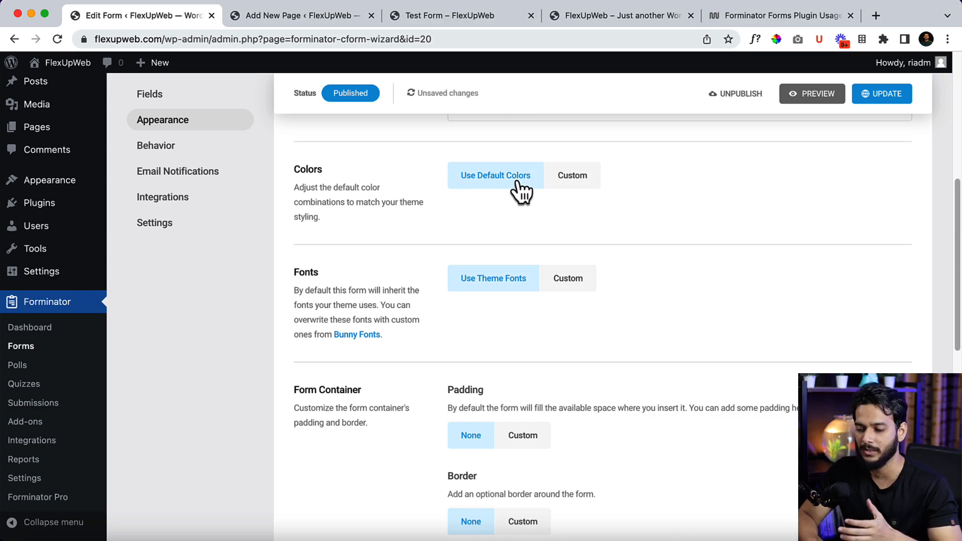
{"action": "left_click", "coordinate": [588, 192]}
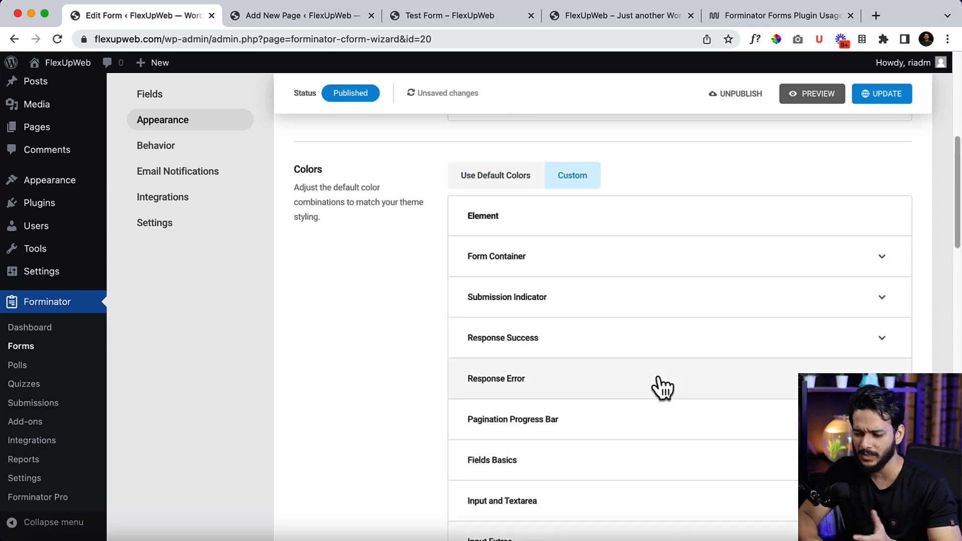
Step: Examine the custom color settings for the Form Container, Submission Indicator and Response Success, and look over the remaining element groups
{"action": "left_click", "coordinate": [748, 261]}
{"action": "scroll", "coordinate": [748, 260], "scroll_direction": "down", "scroll_amount": 2}
{"action": "scroll", "coordinate": [746, 262], "scroll_direction": "down", "scroll_amount": 1}
{"action": "left_click", "coordinate": [683, 314]}
{"action": "scroll", "coordinate": [671, 326], "scroll_direction": "down", "scroll_amount": 2}
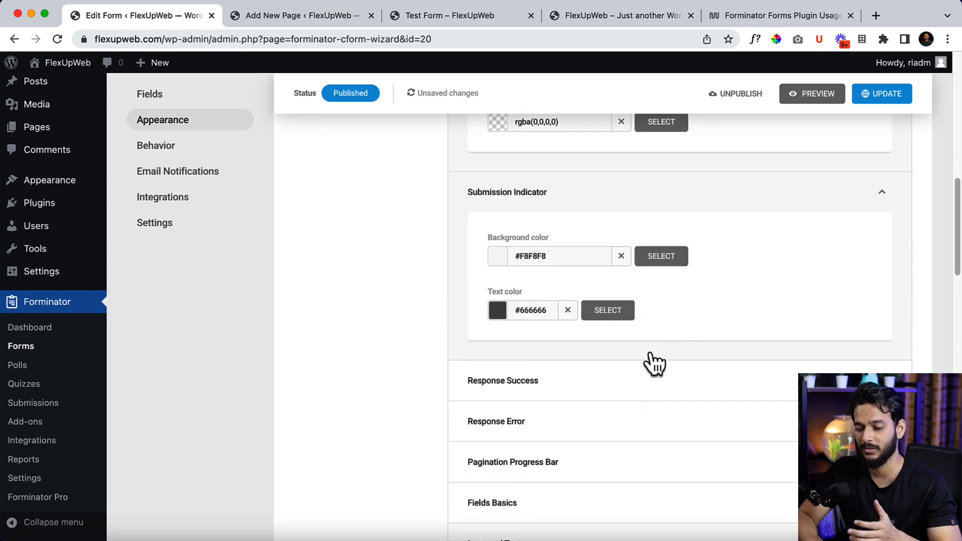
{"action": "left_click", "coordinate": [622, 381]}
{"action": "scroll", "coordinate": [622, 381], "scroll_direction": "down", "scroll_amount": 4}
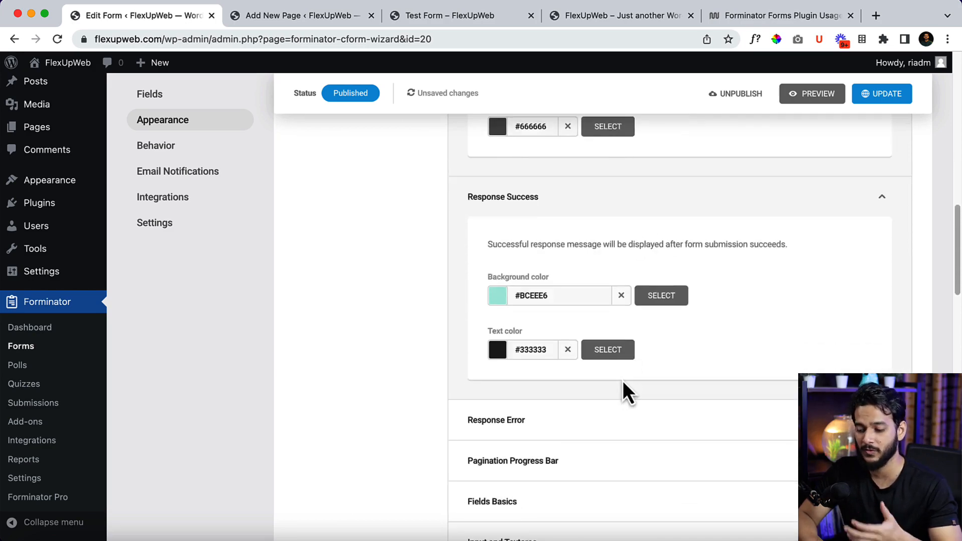
{"action": "scroll", "coordinate": [623, 386], "scroll_direction": "down", "scroll_amount": 8}
{"action": "scroll", "coordinate": [622, 382], "scroll_direction": "down", "scroll_amount": 6}
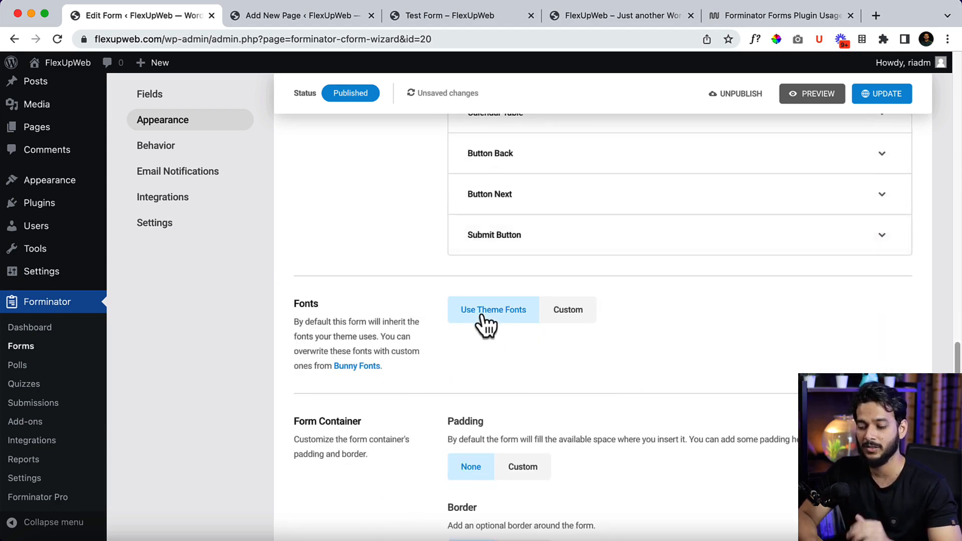
Step: Compare custom fonts with Use Theme Fonts, keeping the theme fonts, and review the container and custom CSS options
{"action": "left_click", "coordinate": [571, 313]}
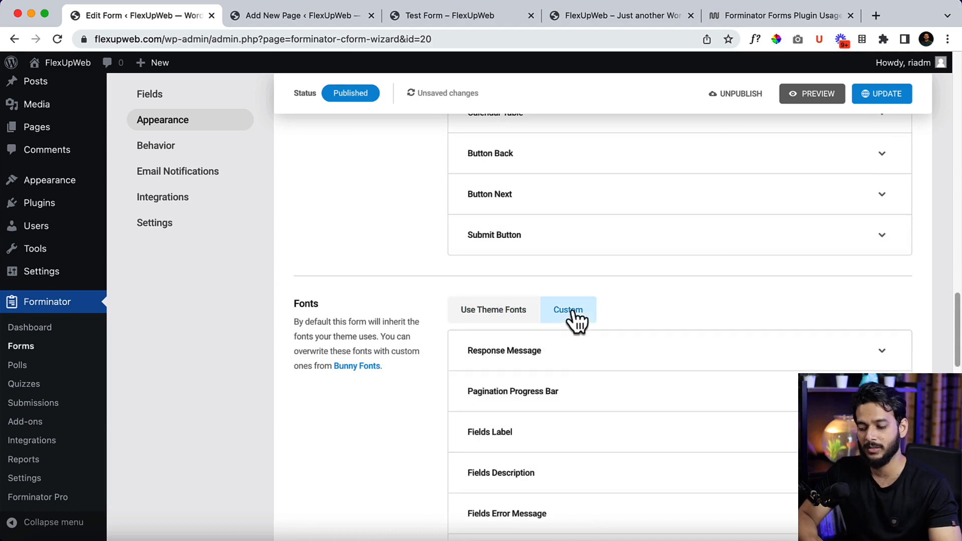
{"action": "left_click", "coordinate": [521, 321]}
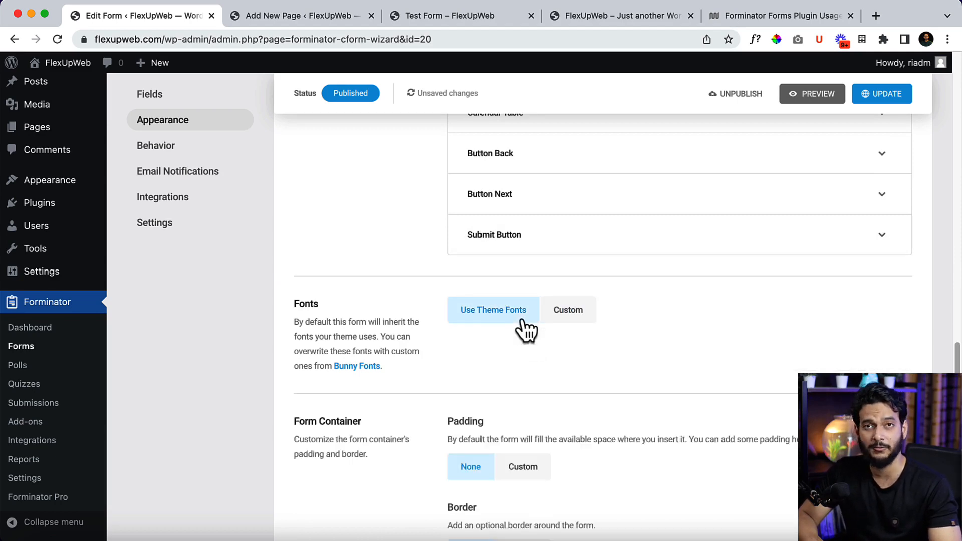
{"action": "scroll", "coordinate": [524, 325], "scroll_direction": "down", "scroll_amount": 5}
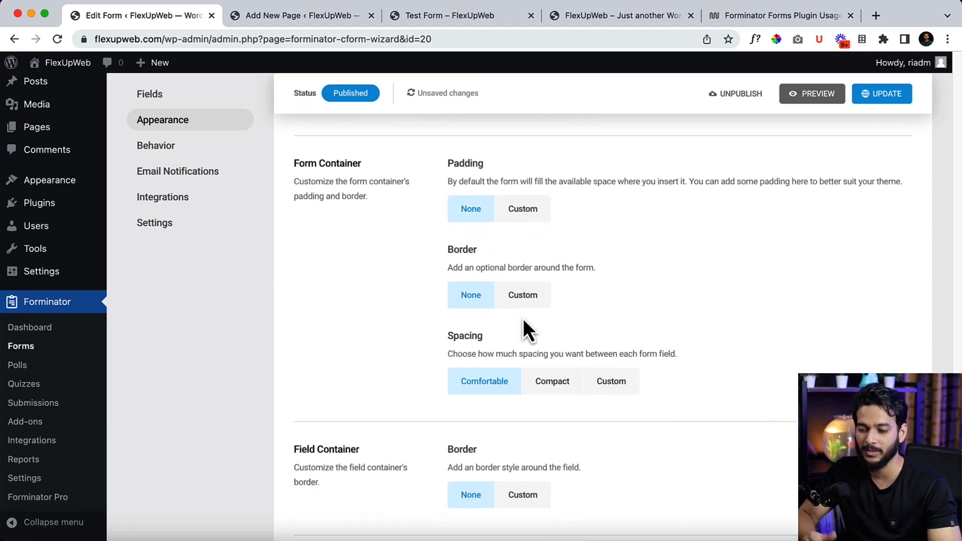
{"action": "scroll", "coordinate": [523, 321], "scroll_direction": "down", "scroll_amount": 4}
{"action": "scroll", "coordinate": [523, 321], "scroll_direction": "down", "scroll_amount": 1}
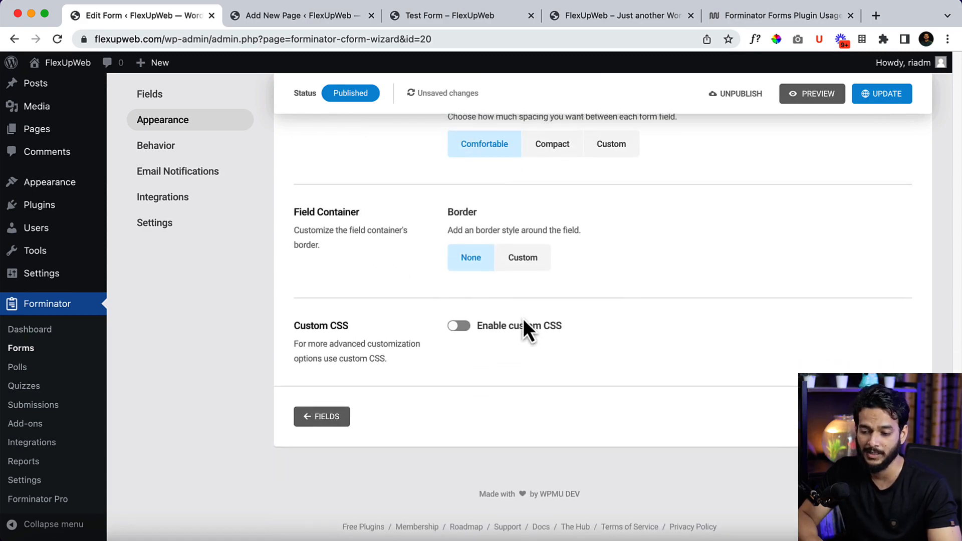
Step: Open the existing inline message under the form's submission behavior and review its message and auto-close settings
{"action": "left_click", "coordinate": [170, 152]}
{"action": "scroll", "coordinate": [576, 389], "scroll_direction": "down", "scroll_amount": 2}
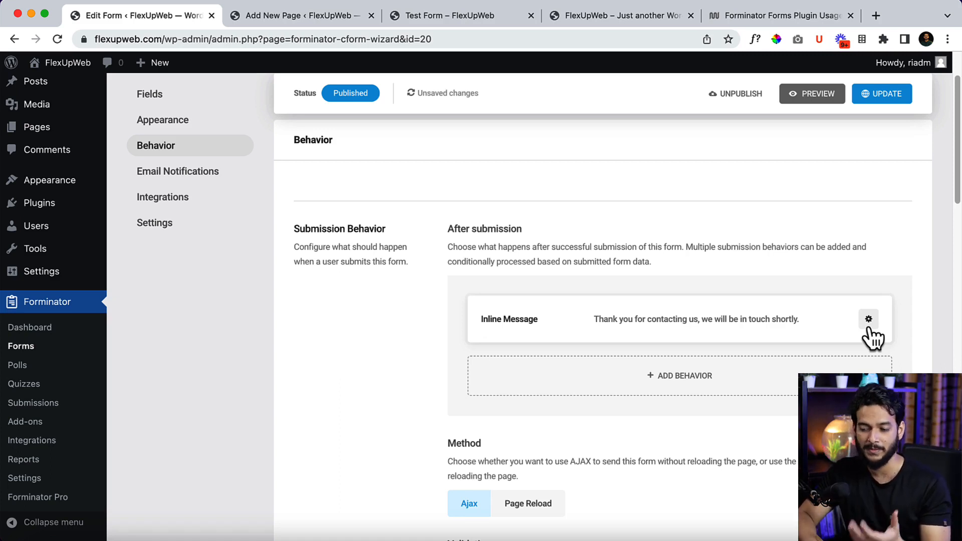
{"action": "left_click", "coordinate": [739, 324]}
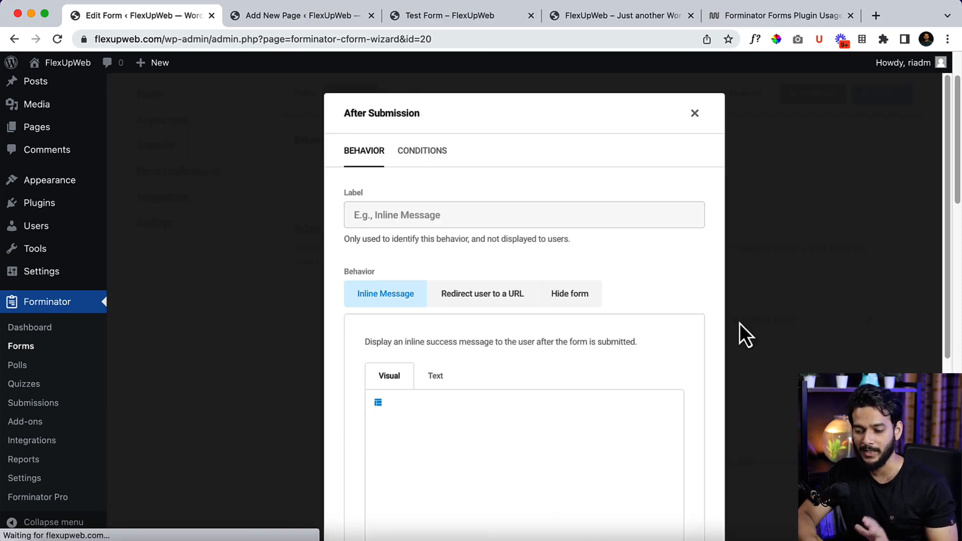
{"action": "scroll", "coordinate": [495, 437], "scroll_direction": "down", "scroll_amount": 3}
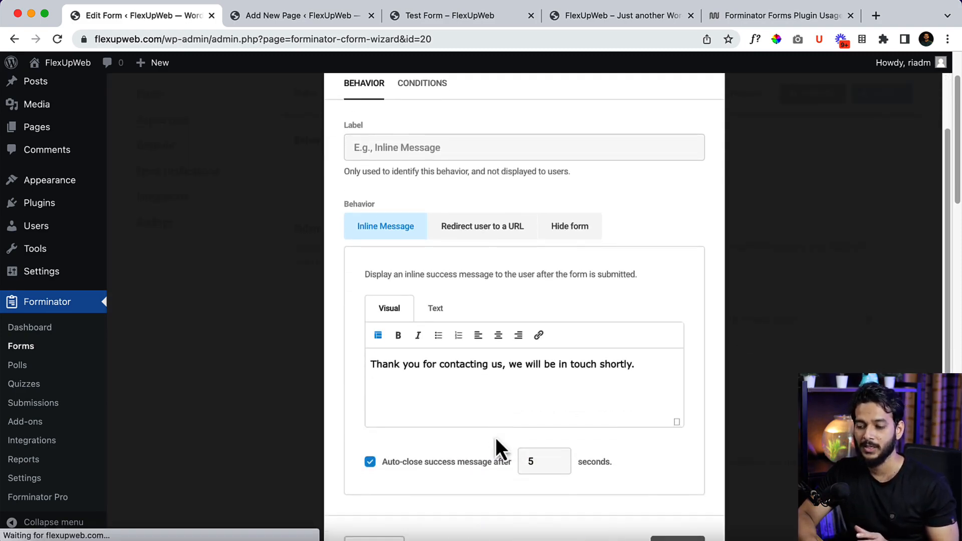
Step: Compare the Redirect user to a URL and Hide form behaviors, check the conditions, and close the After Submission settings without applying
{"action": "left_click", "coordinate": [482, 234]}
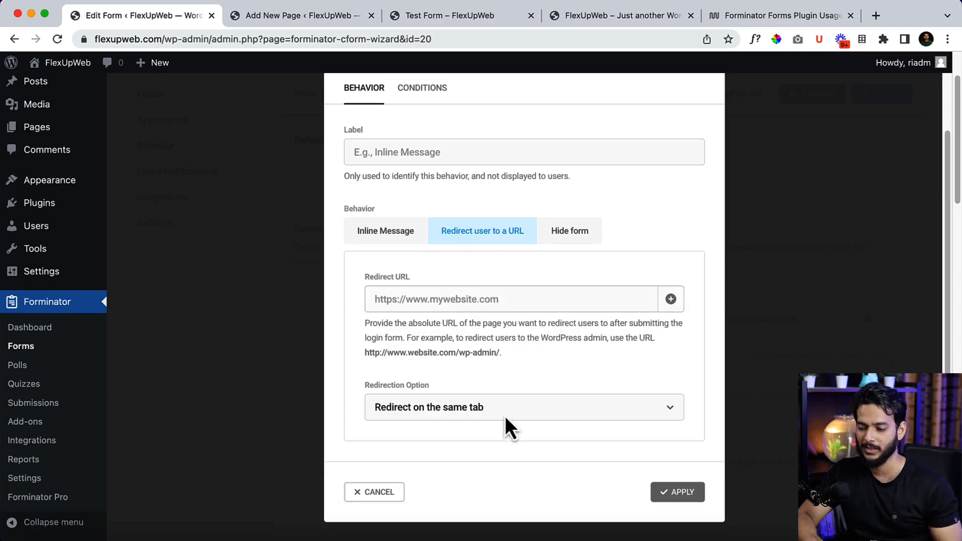
{"action": "left_click", "coordinate": [570, 246]}
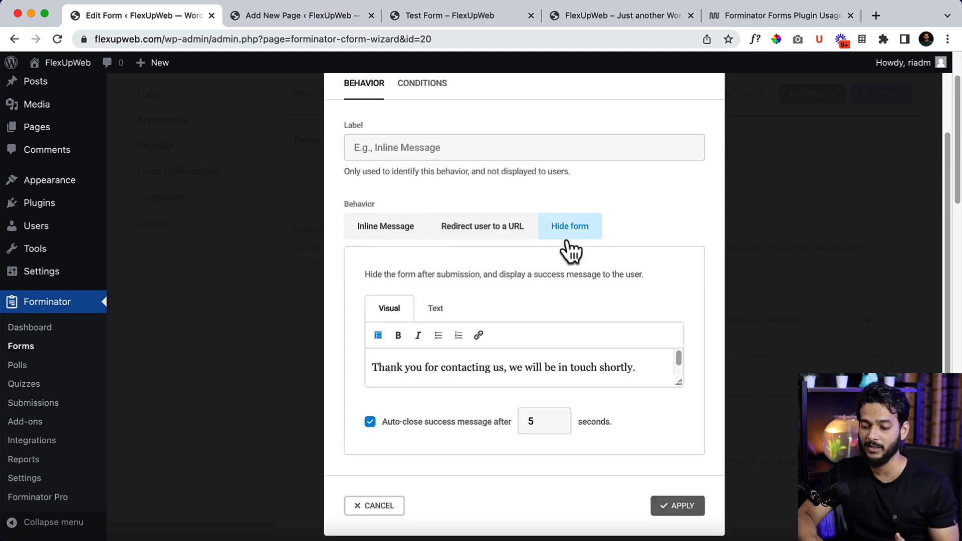
{"action": "left_click", "coordinate": [490, 232]}
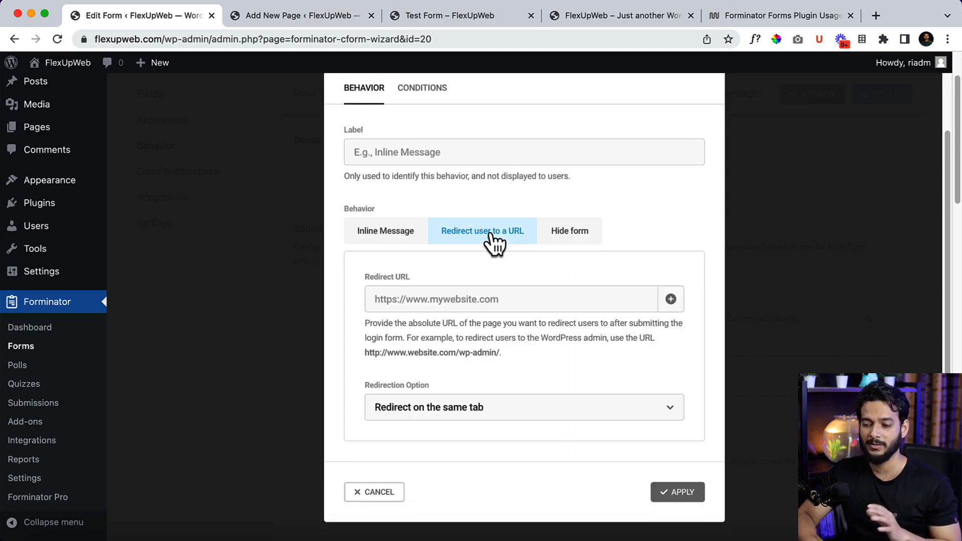
{"action": "left_click", "coordinate": [422, 98]}
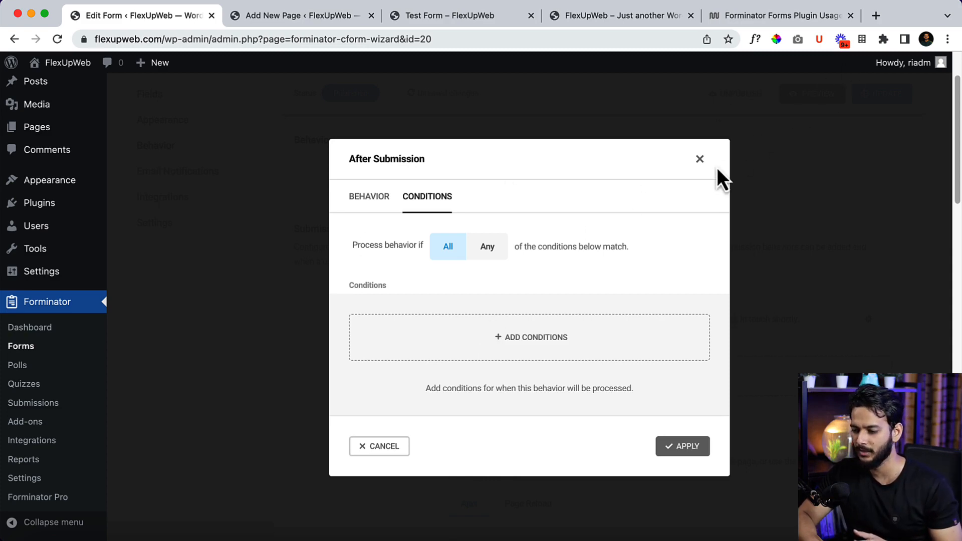
{"action": "left_click", "coordinate": [700, 159]}
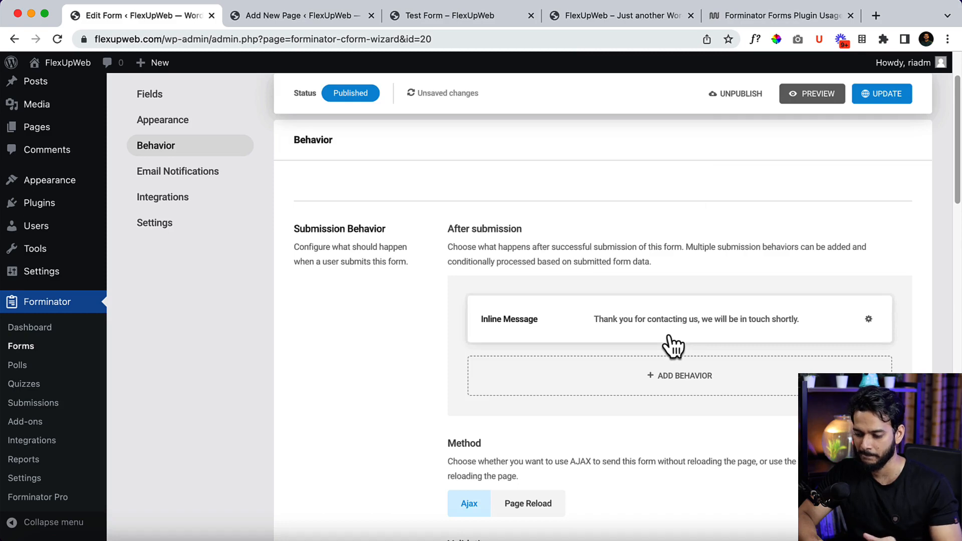
Step: Examine the remaining behavior settings, from submission method and validation through security, lifespan, rendering, and save and continue
{"action": "scroll", "coordinate": [662, 346], "scroll_direction": "down", "scroll_amount": 3}
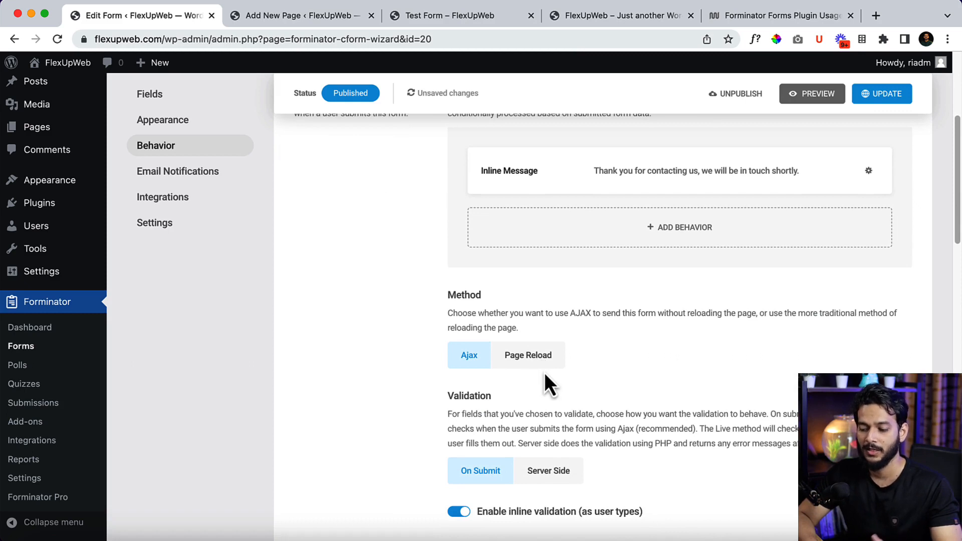
{"action": "scroll", "coordinate": [545, 376], "scroll_direction": "down", "scroll_amount": 2}
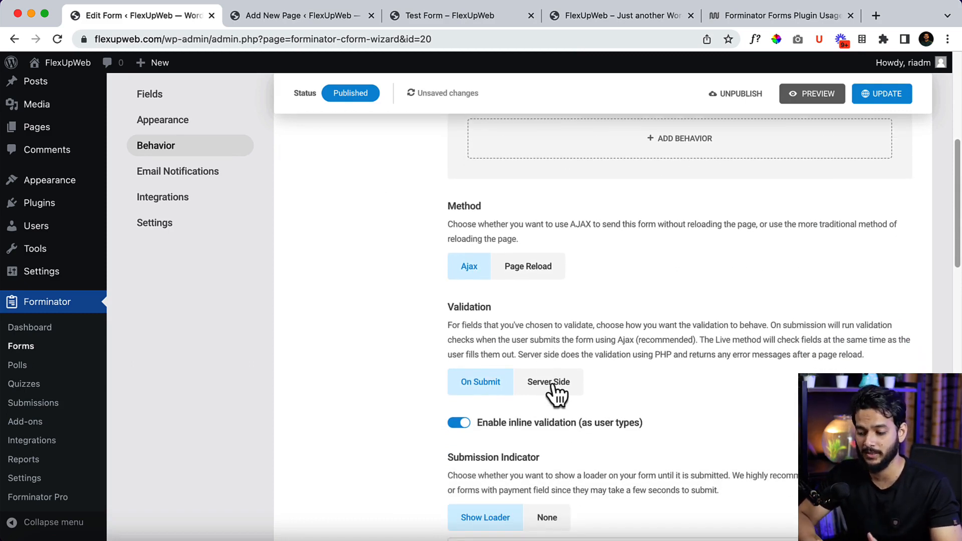
{"action": "scroll", "coordinate": [556, 395], "scroll_direction": "down", "scroll_amount": 4}
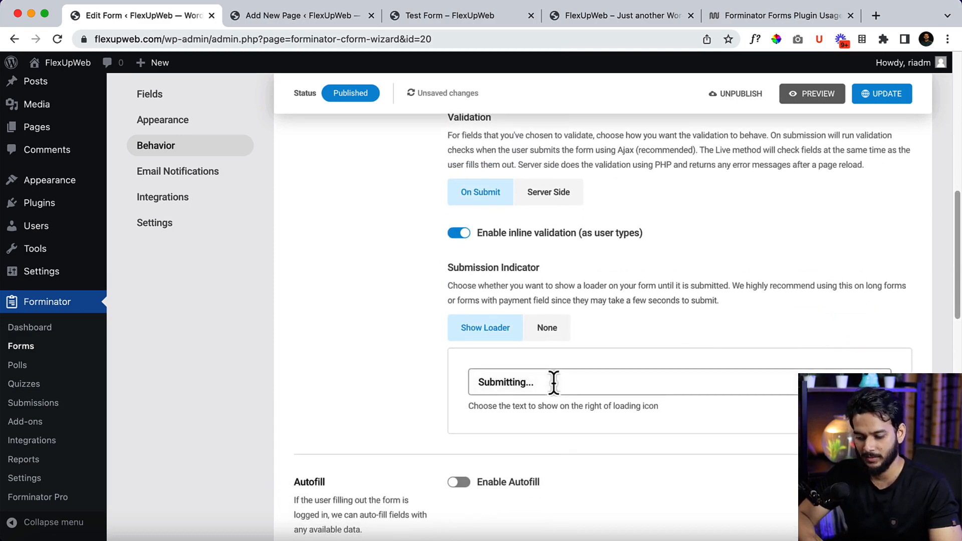
{"action": "scroll", "coordinate": [554, 384], "scroll_direction": "down", "scroll_amount": 6}
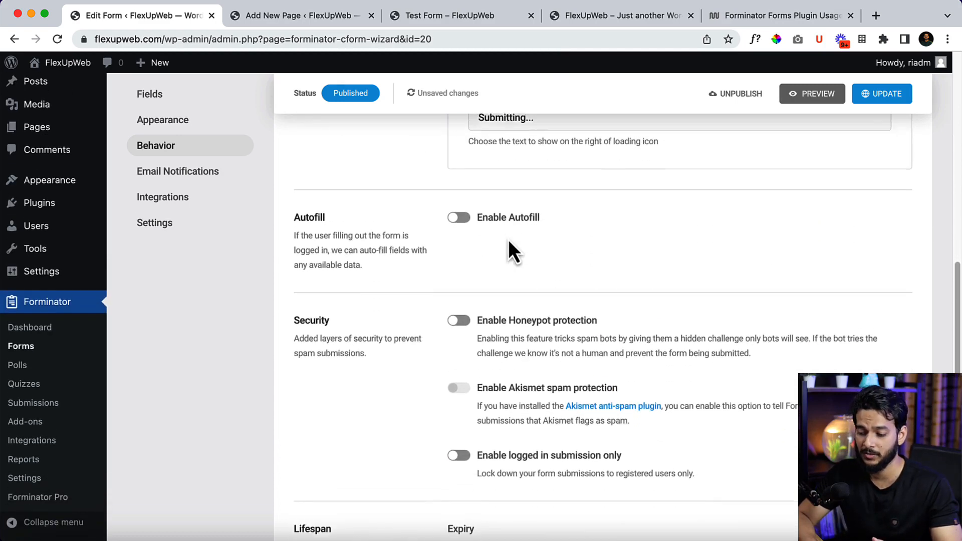
{"action": "scroll", "coordinate": [524, 330], "scroll_direction": "down", "scroll_amount": 2}
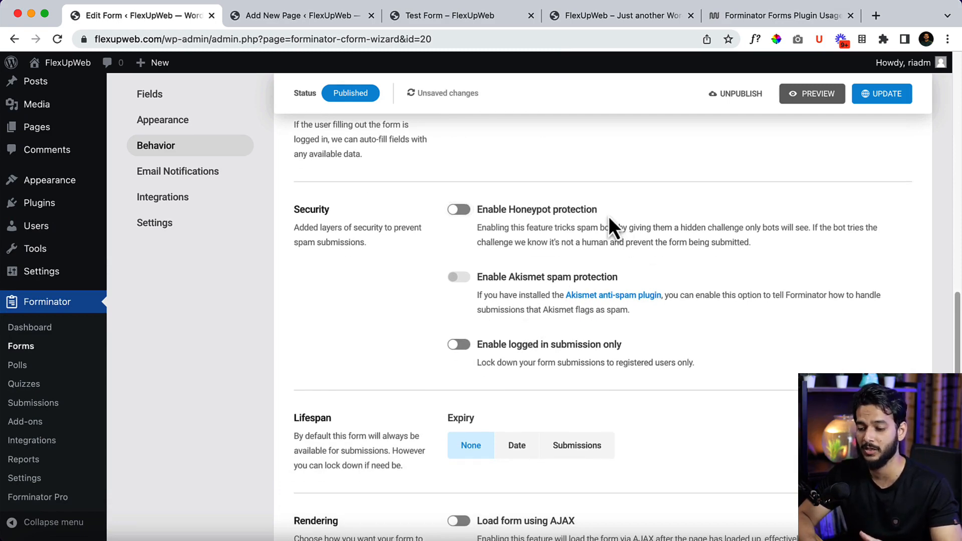
{"action": "scroll", "coordinate": [608, 216], "scroll_direction": "down", "scroll_amount": 3}
{"action": "scroll", "coordinate": [609, 215], "scroll_direction": "down", "scroll_amount": 3}
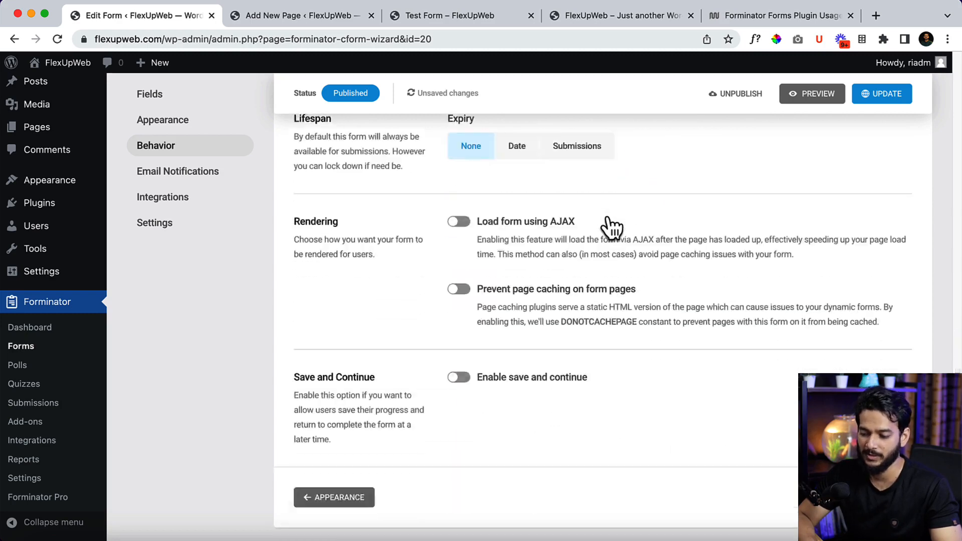
{"action": "scroll", "coordinate": [609, 219], "scroll_direction": "down", "scroll_amount": 2}
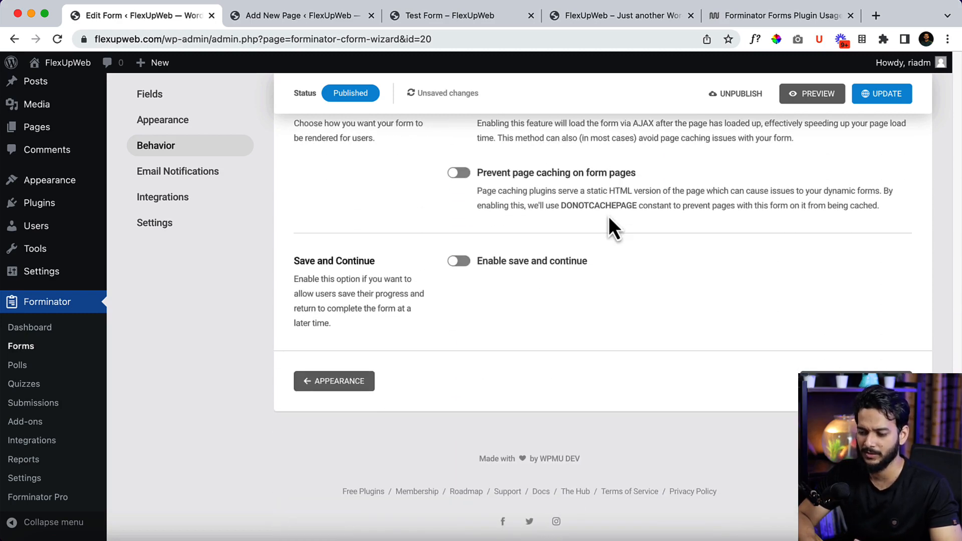
{"action": "scroll", "coordinate": [608, 217], "scroll_direction": "up", "scroll_amount": 1}
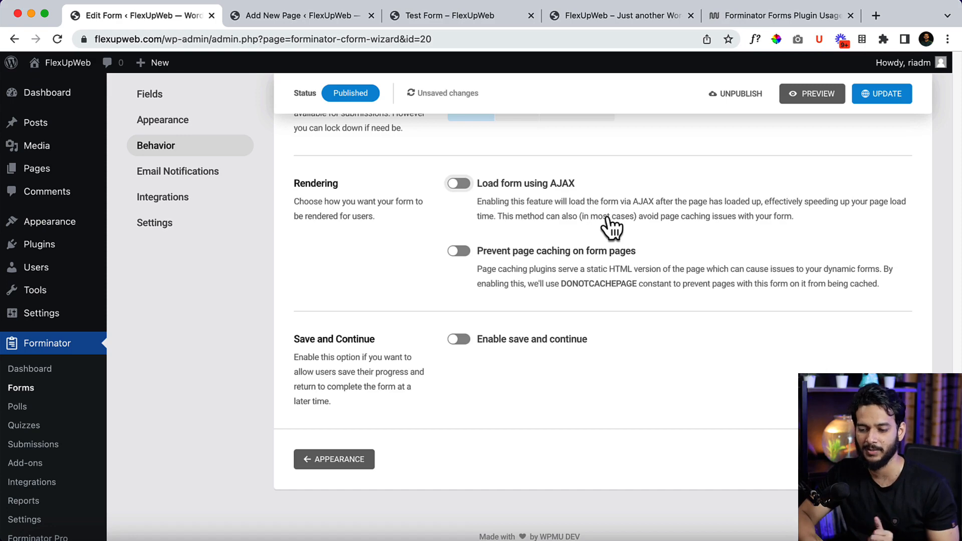
Step: Review the form's email notifications and the options for a new notification, closing it without adding one
{"action": "left_click", "coordinate": [177, 173]}
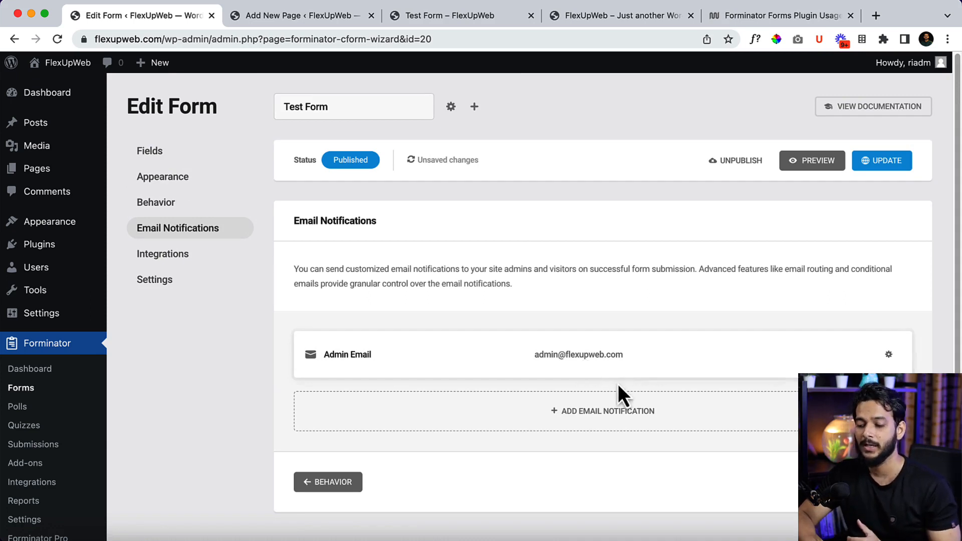
{"action": "left_click", "coordinate": [601, 415]}
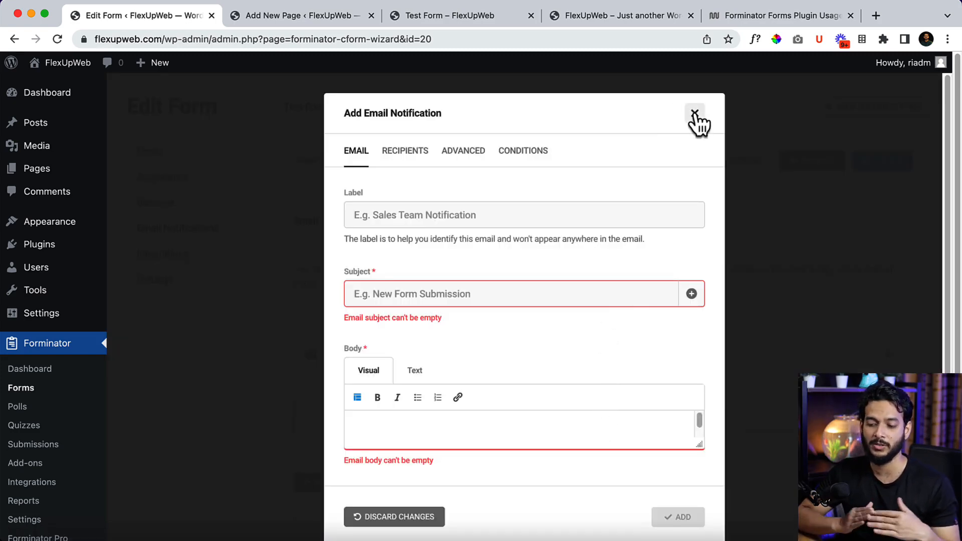
{"action": "left_click", "coordinate": [696, 116]}
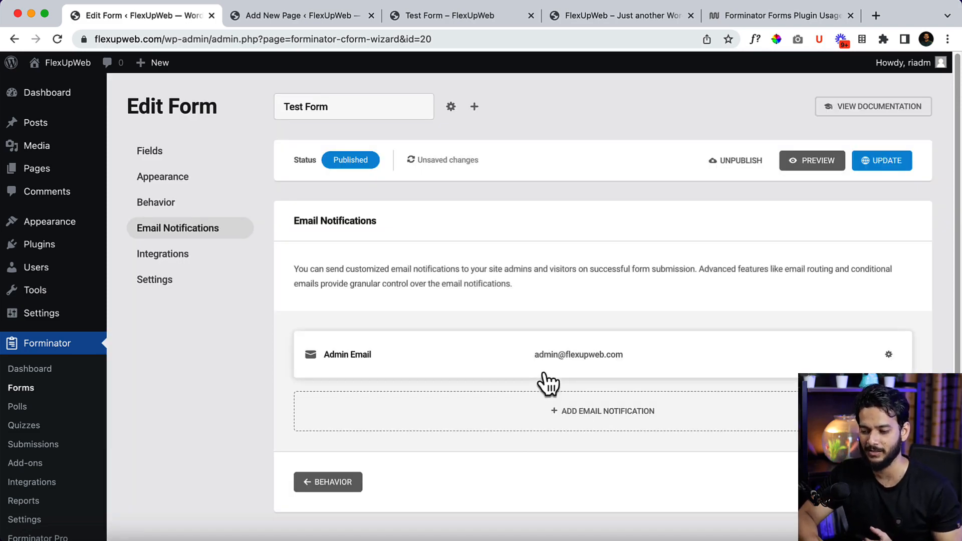
{"action": "scroll", "coordinate": [546, 380], "scroll_direction": "down", "scroll_amount": 2}
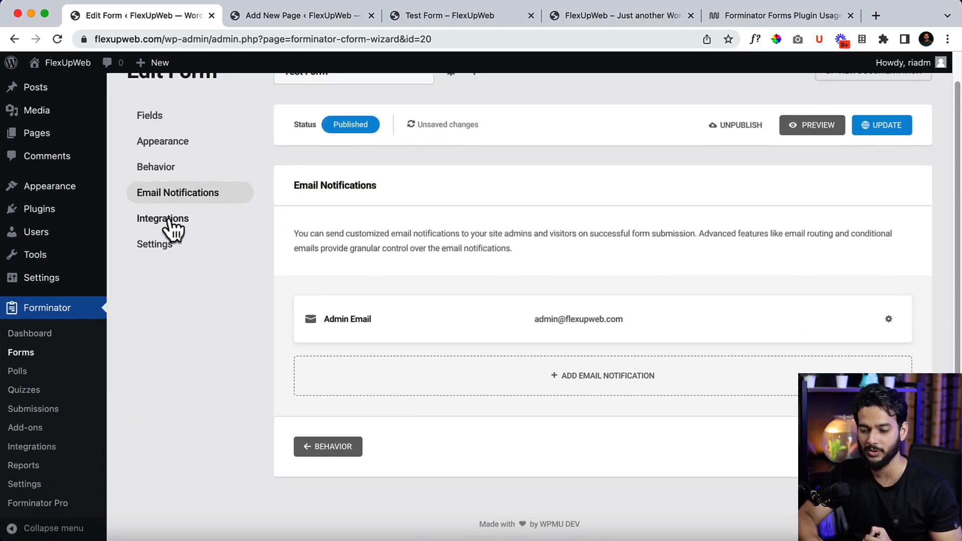
Step: Review the form's integrations, and examine its data storage, multiple option value and privacy settings
{"action": "left_click", "coordinate": [171, 220]}
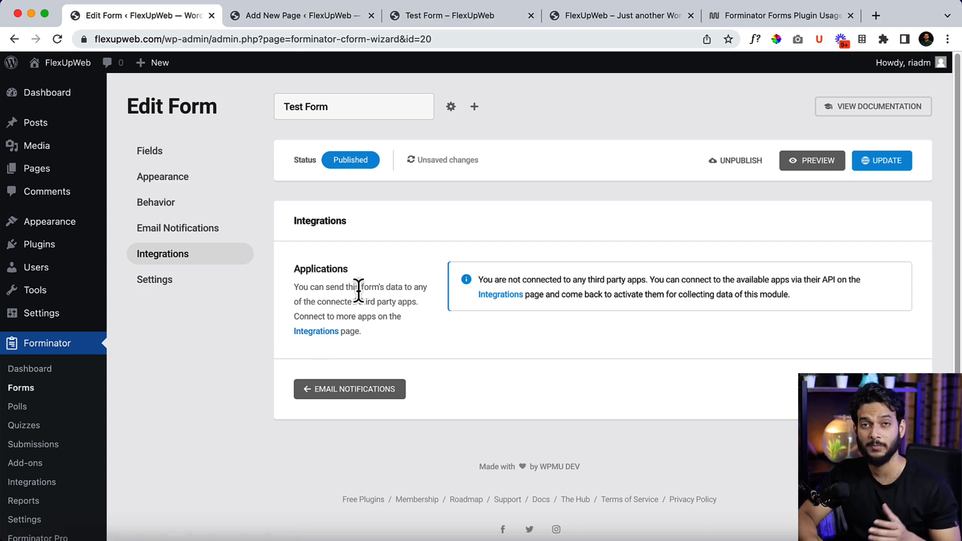
{"action": "left_click", "coordinate": [183, 276]}
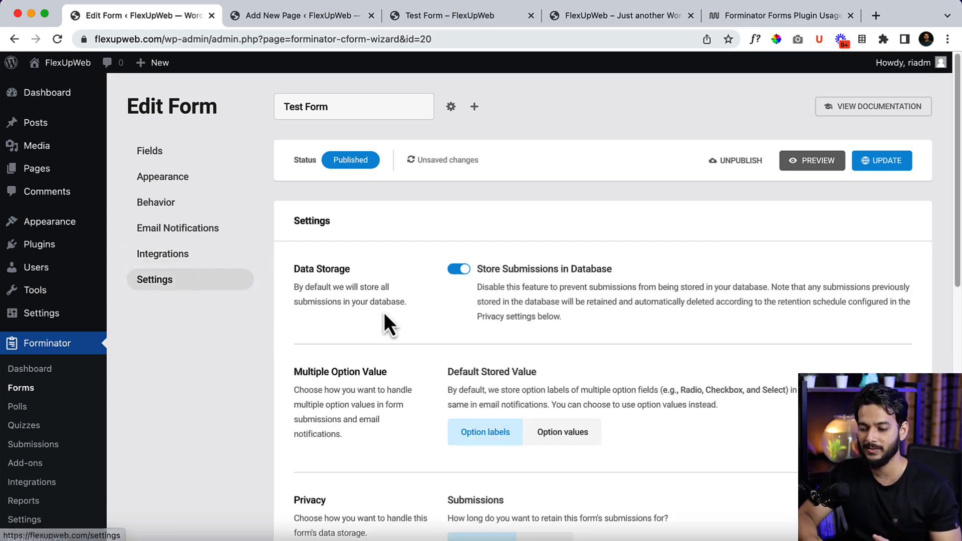
{"action": "scroll", "coordinate": [386, 323], "scroll_direction": "down", "scroll_amount": 1}
{"action": "scroll", "coordinate": [385, 316], "scroll_direction": "down", "scroll_amount": 1}
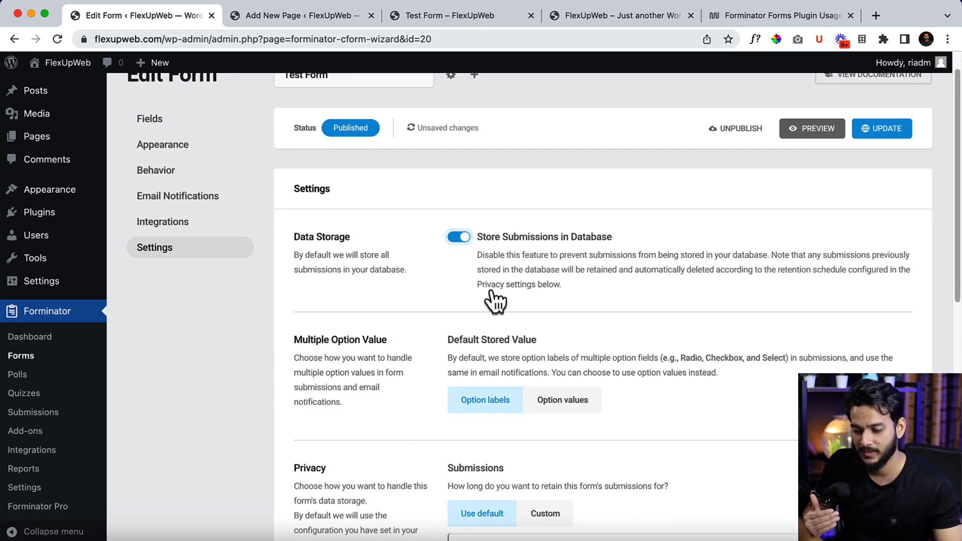
{"action": "scroll", "coordinate": [493, 292], "scroll_direction": "down", "scroll_amount": 5}
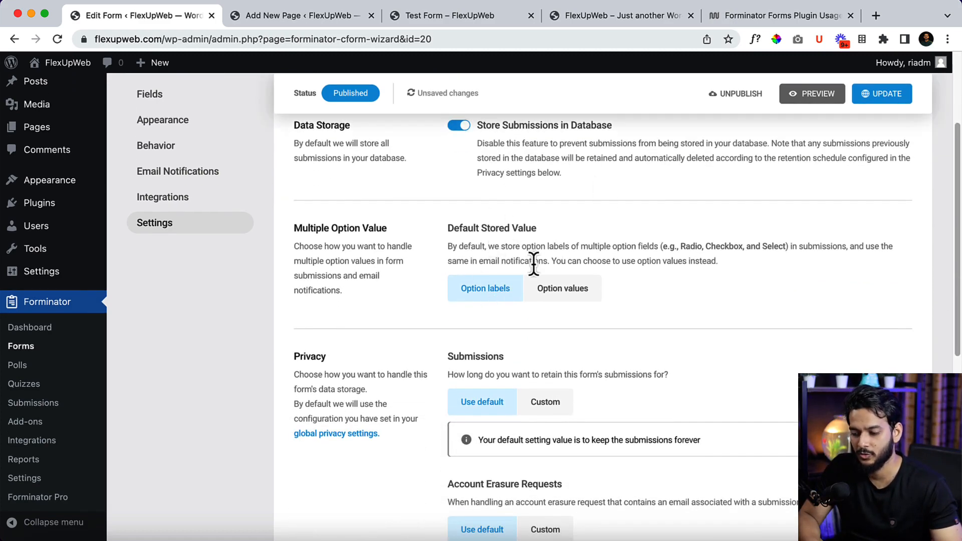
Step: Examine the remaining form privacy settings, covering submission retention, account erasure requests and submission files
{"action": "scroll", "coordinate": [534, 263], "scroll_direction": "down", "scroll_amount": 5}
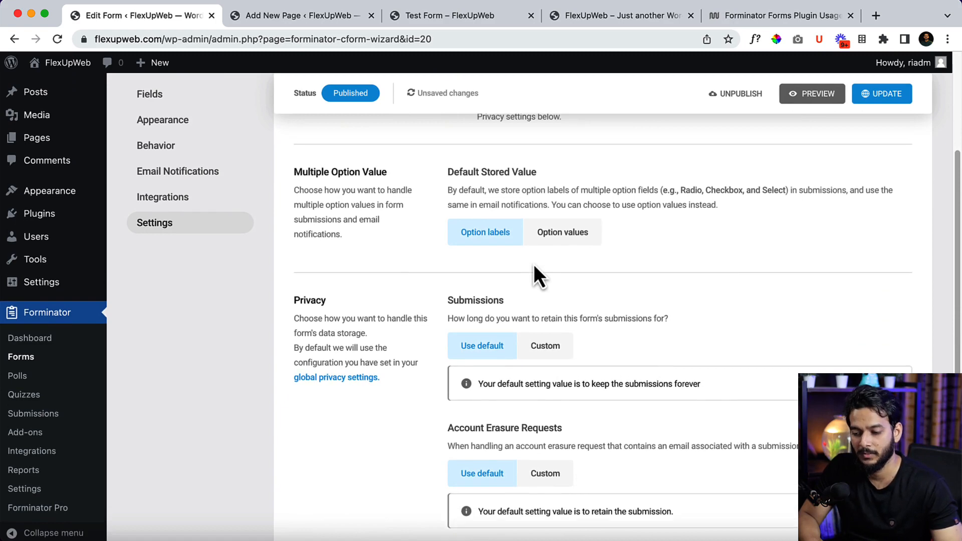
{"action": "scroll", "coordinate": [535, 274], "scroll_direction": "down", "scroll_amount": 10}
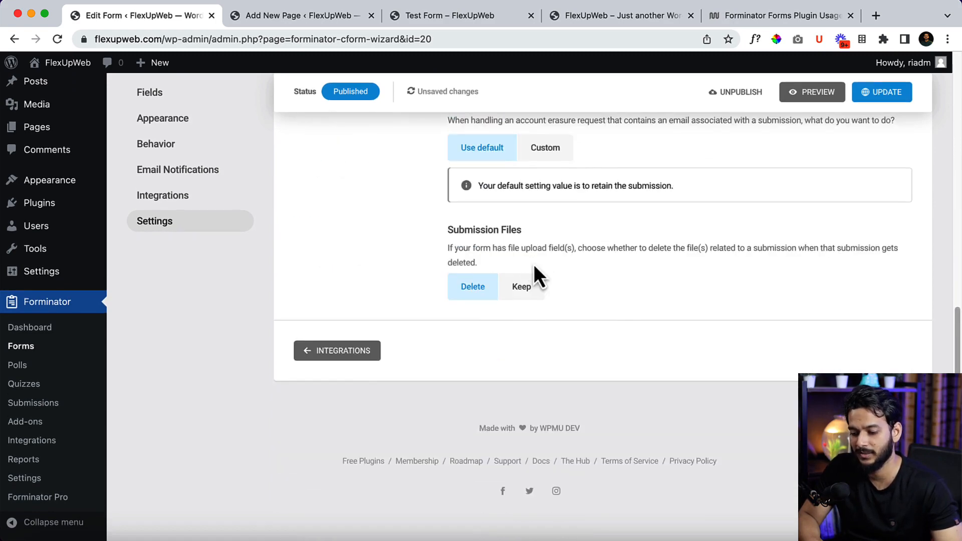
{"action": "scroll", "coordinate": [537, 275], "scroll_direction": "up", "scroll_amount": 20}
Step: Reload the published Test Form page, fill in name, email, phone and street address with dummy text, and advance to the second form page
{"action": "left_click", "coordinate": [449, 13]}
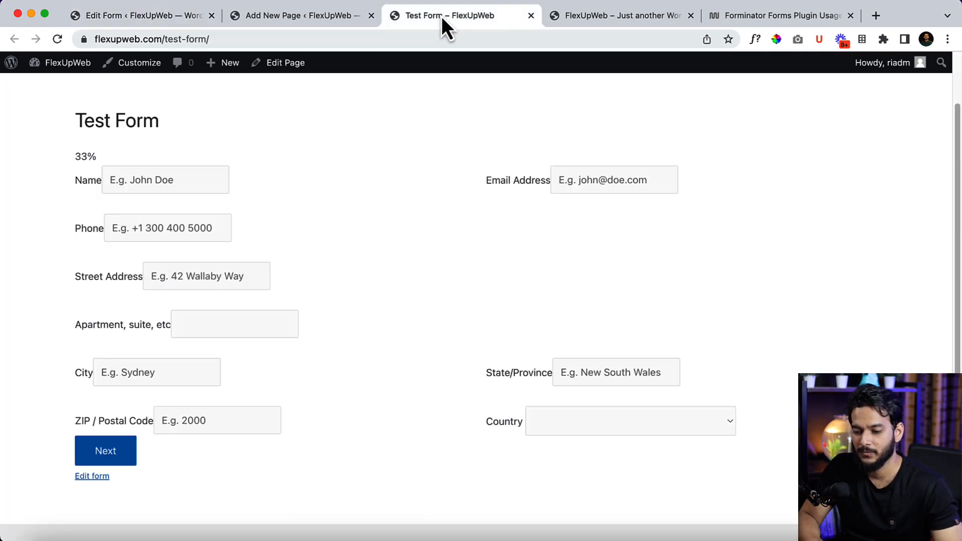
{"action": "key", "text": "super+r"}
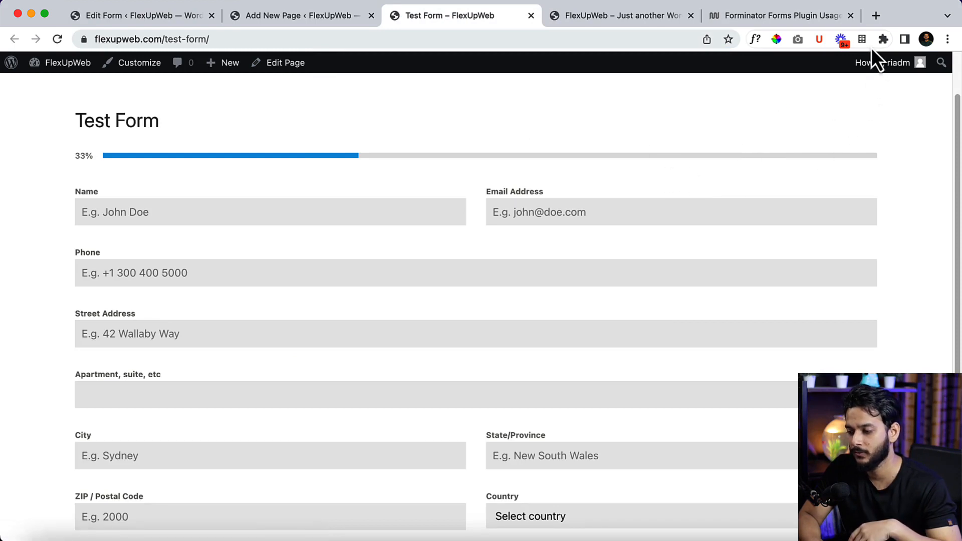
{"action": "left_click", "coordinate": [227, 219]}
{"action": "type", "text": "sdfsaf"}
{"action": "left_click", "coordinate": [595, 219]}
{"action": "type", "text": "asdfsafd"}
{"action": "left_click", "coordinate": [378, 275]}
{"action": "type", "text": "asdfsafd"}
{"action": "left_click", "coordinate": [297, 328]}
{"action": "type", "text": "asdfs"}
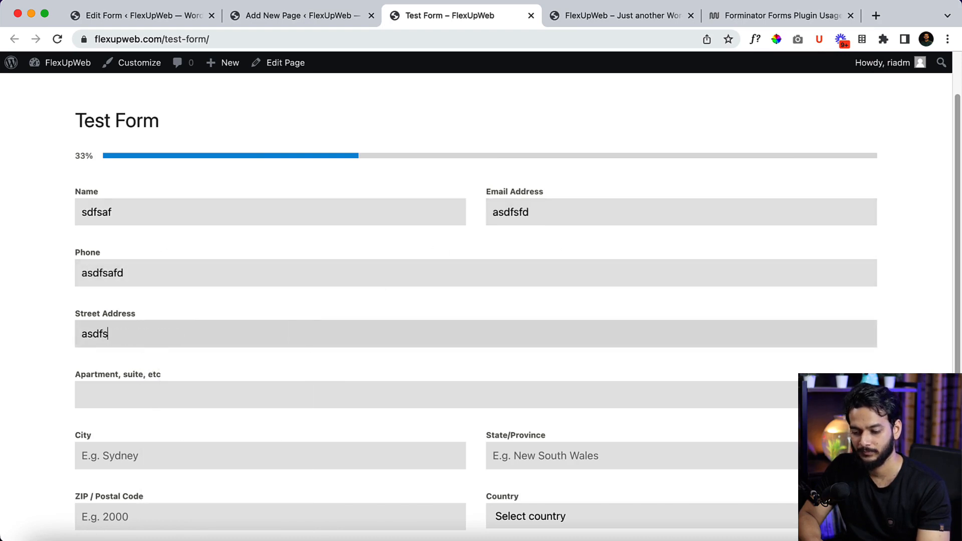
{"action": "scroll", "coordinate": [297, 328], "scroll_direction": "down", "scroll_amount": 3}
{"action": "left_click", "coordinate": [853, 430]}
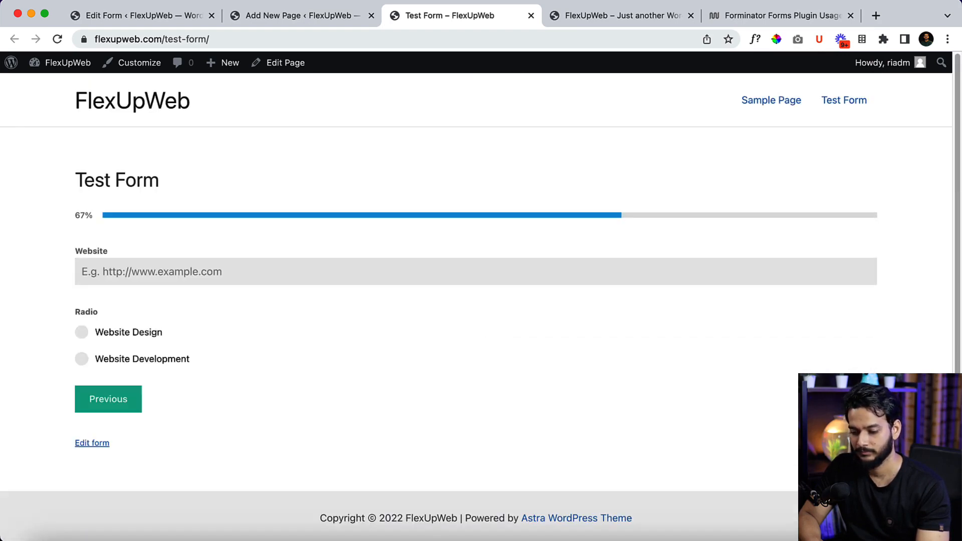
Step: Enter asdfsa as the website and advance to the last page of the form
{"action": "left_click", "coordinate": [246, 267]}
{"action": "type", "text": "asdfsa"}
{"action": "left_click", "coordinate": [132, 327]}
{"action": "left_click", "coordinate": [853, 399]}
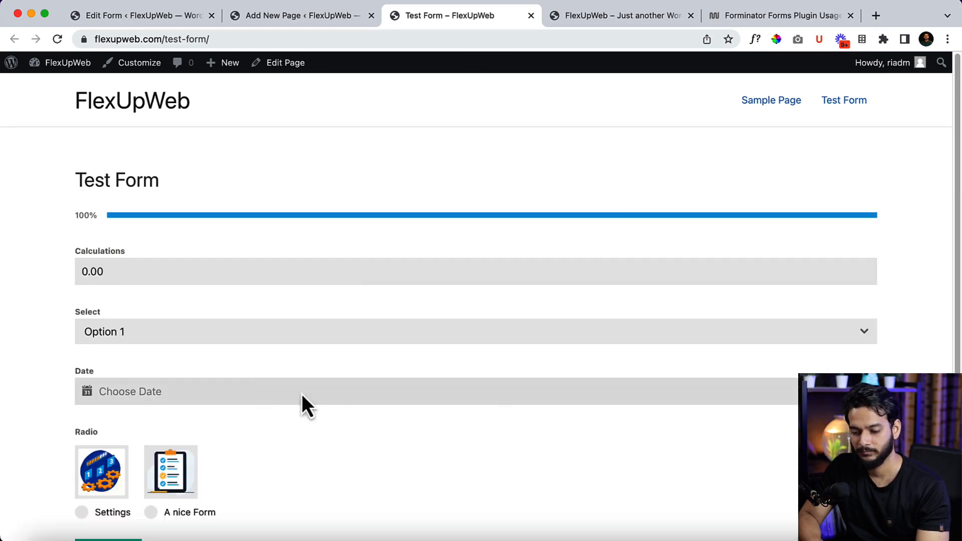
Step: Choose the A nice Form radio option and submit the form
{"action": "scroll", "coordinate": [557, 447], "scroll_direction": "down", "scroll_amount": 5}
{"action": "left_click", "coordinate": [175, 386]}
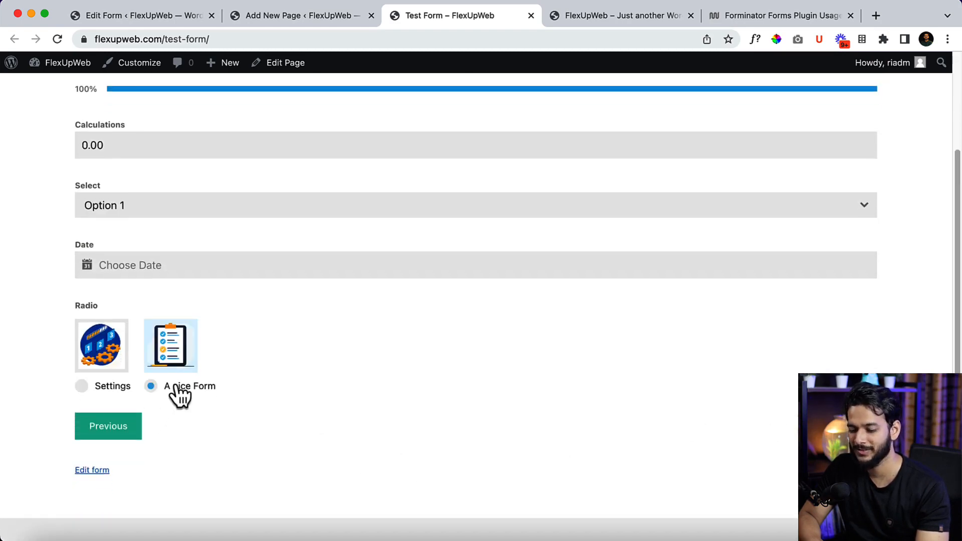
{"action": "left_click", "coordinate": [846, 426]}
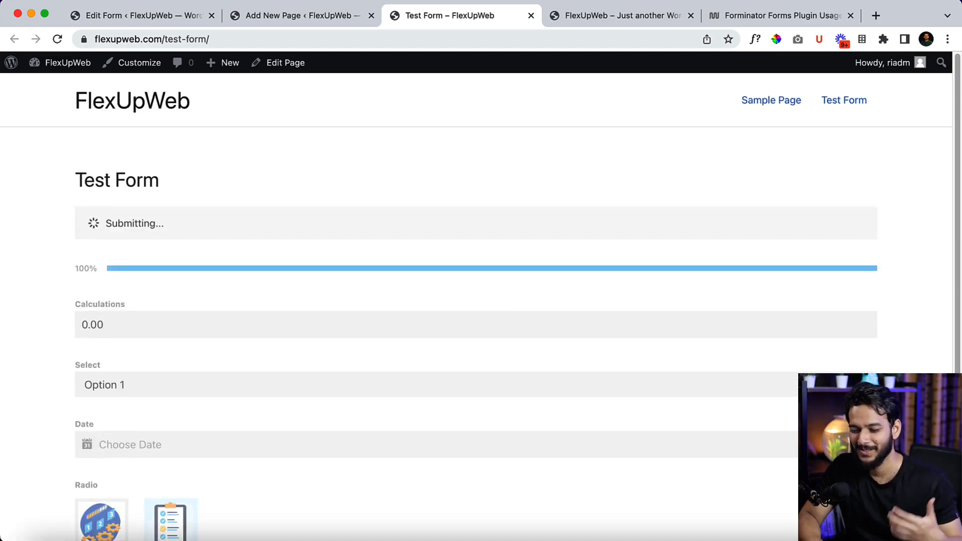
{"action": "scroll", "coordinate": [847, 426], "scroll_direction": "down", "scroll_amount": 1}
{"action": "scroll", "coordinate": [847, 426], "scroll_direction": "down", "scroll_amount": 1}
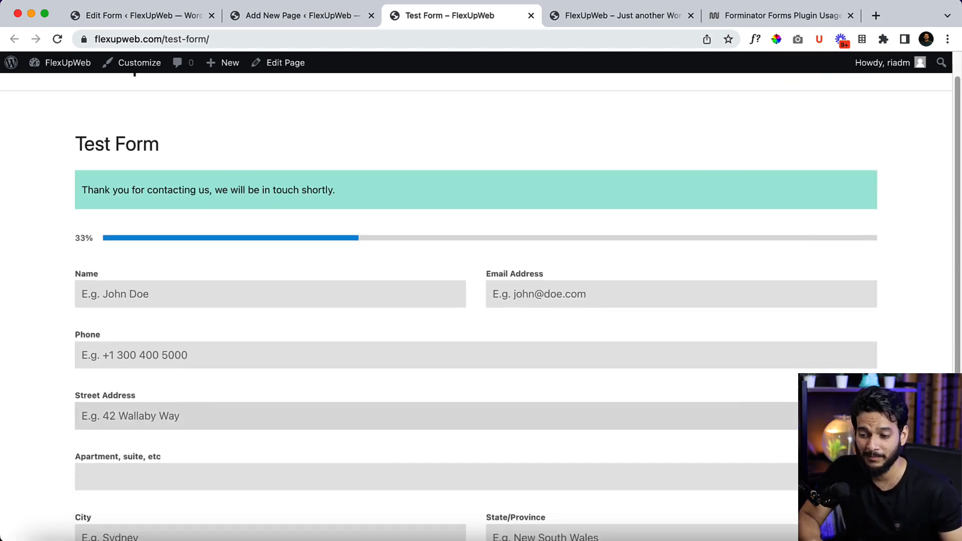
Step: Leave the form editor without saving changes, open the Forminator dashboard, and review its submission statistics and module lists
{"action": "left_click", "coordinate": [181, 23]}
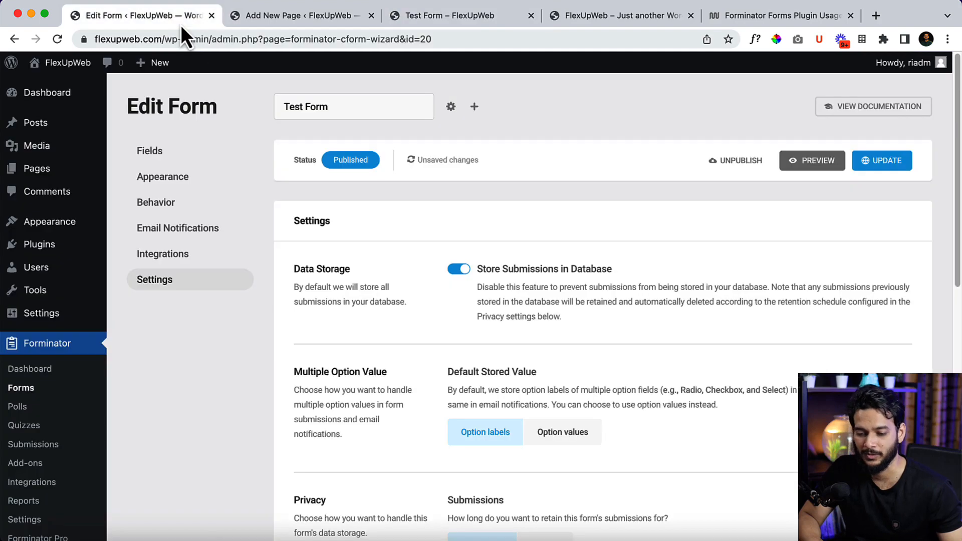
{"action": "left_click", "coordinate": [35, 372]}
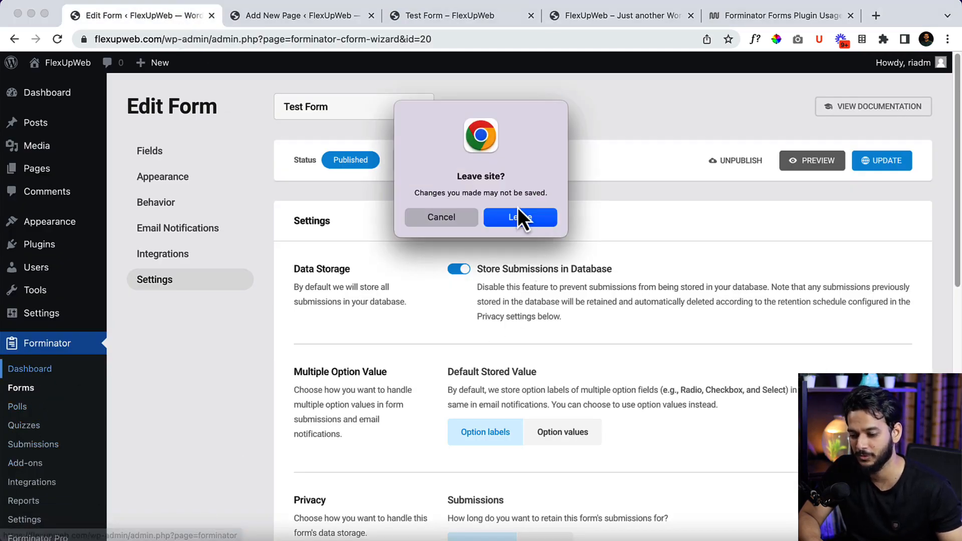
{"action": "left_click", "coordinate": [521, 226]}
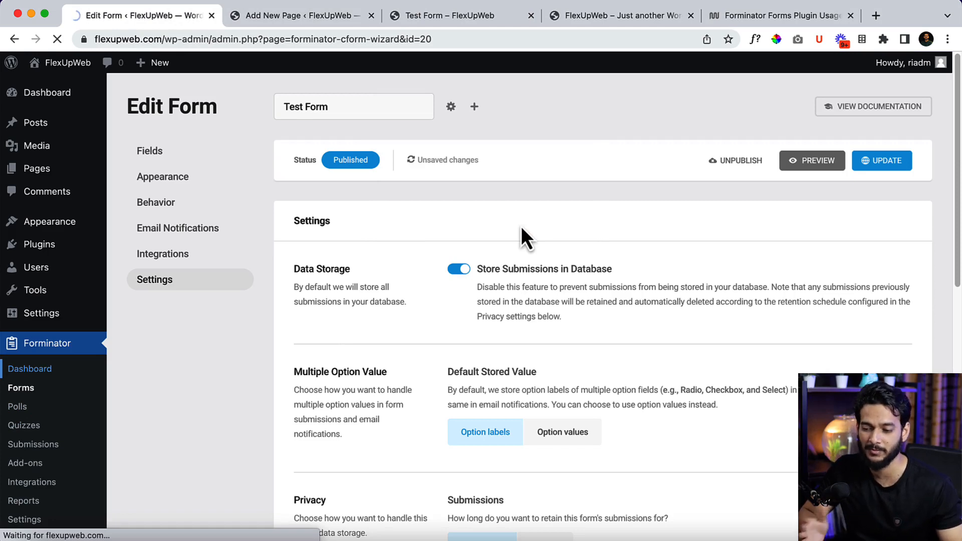
{"action": "scroll", "coordinate": [521, 227], "scroll_direction": "down", "scroll_amount": 3}
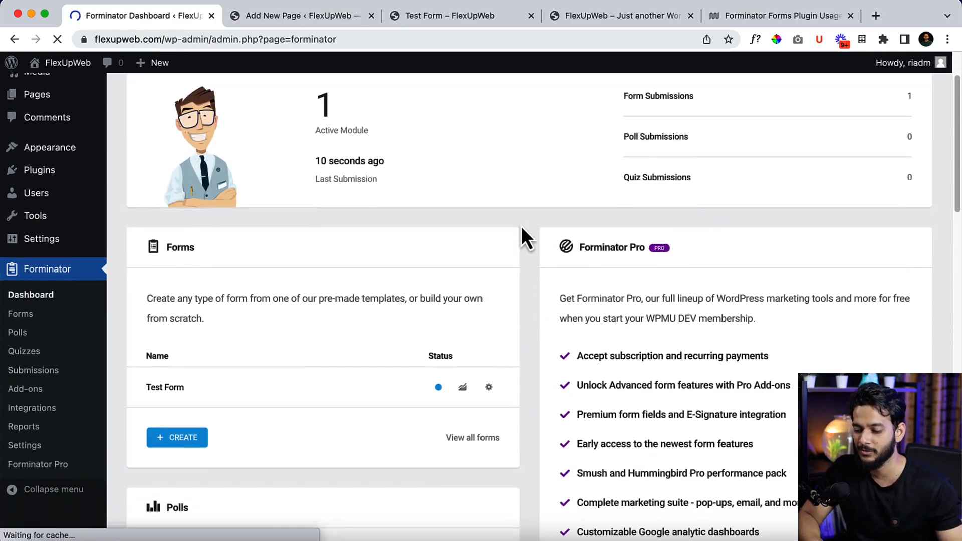
{"action": "scroll", "coordinate": [247, 365], "scroll_direction": "down", "scroll_amount": 5}
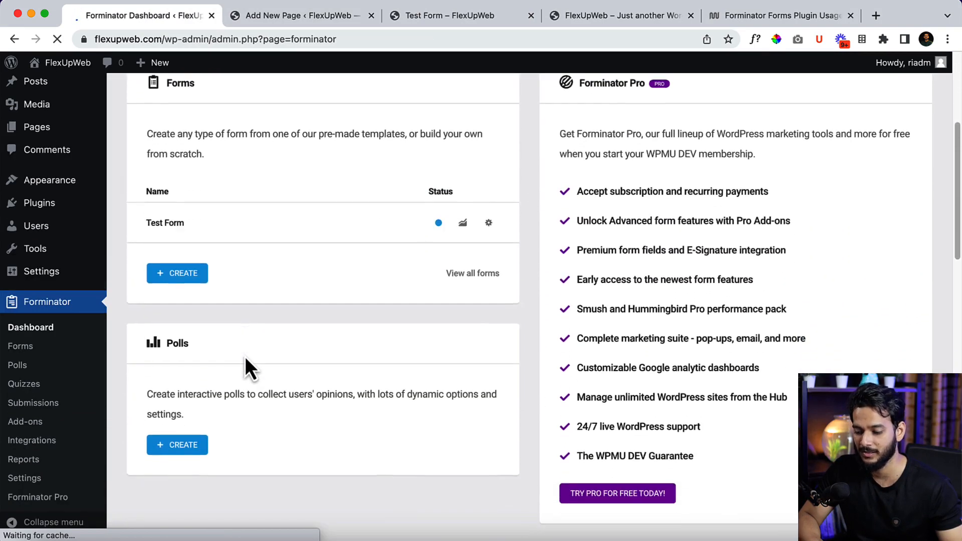
{"action": "scroll", "coordinate": [504, 273], "scroll_direction": "up", "scroll_amount": 2}
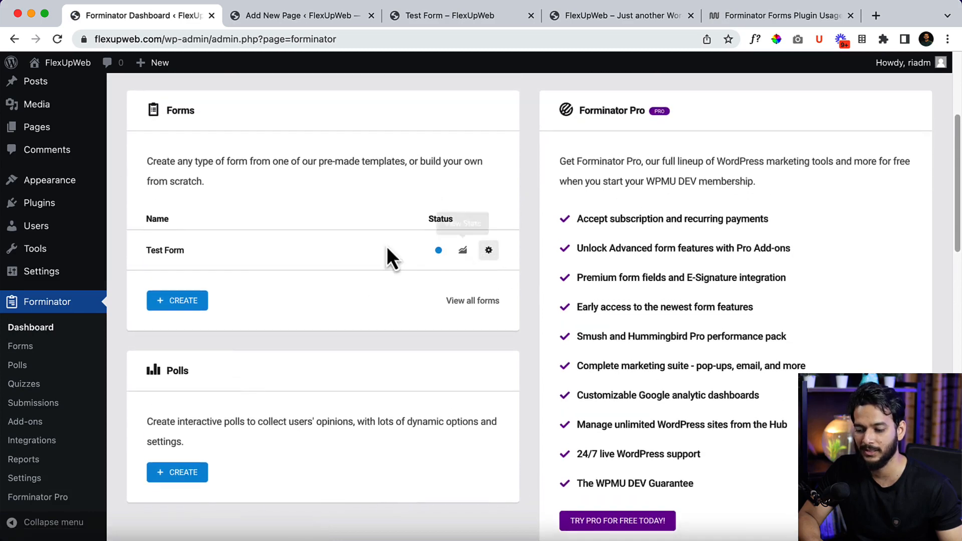
{"action": "scroll", "coordinate": [221, 277], "scroll_direction": "up", "scroll_amount": 3}
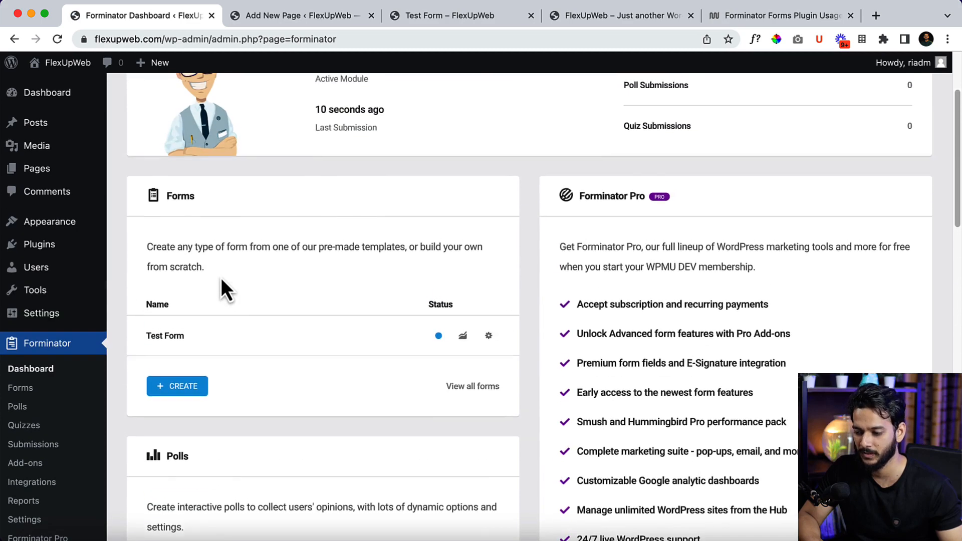
{"action": "scroll", "coordinate": [221, 278], "scroll_direction": "up", "scroll_amount": 3}
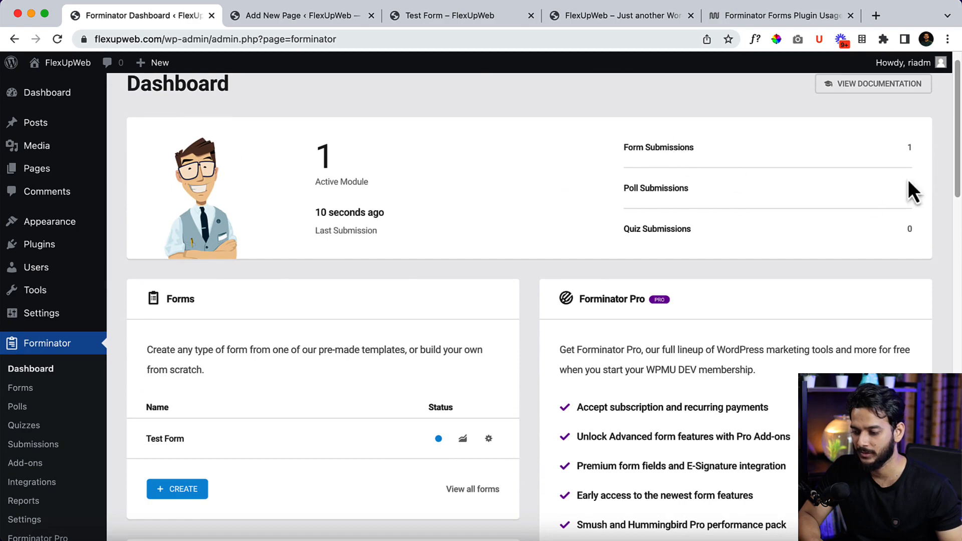
{"action": "scroll", "coordinate": [752, 188], "scroll_direction": "down", "scroll_amount": 4}
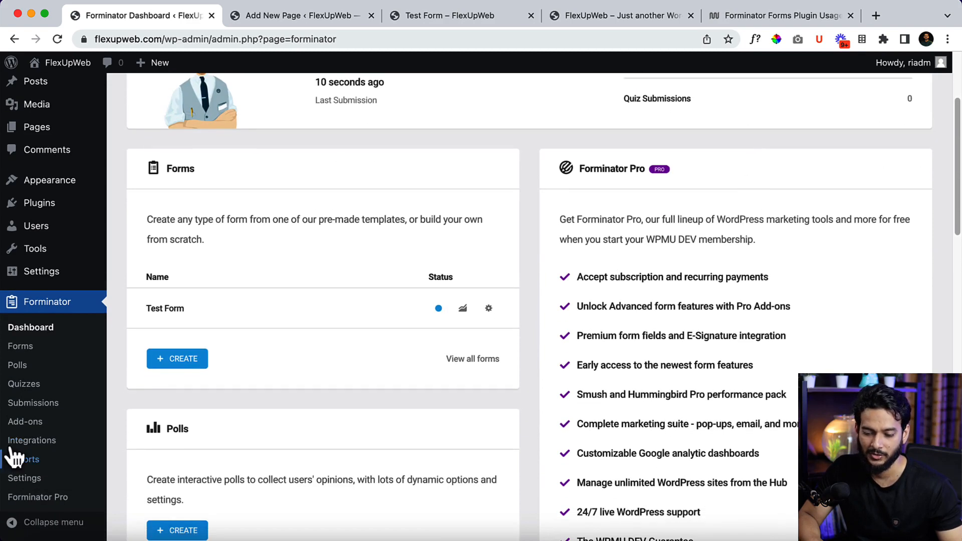
Step: Open the Forminator submissions and show those of the Test Form
{"action": "left_click", "coordinate": [58, 408]}
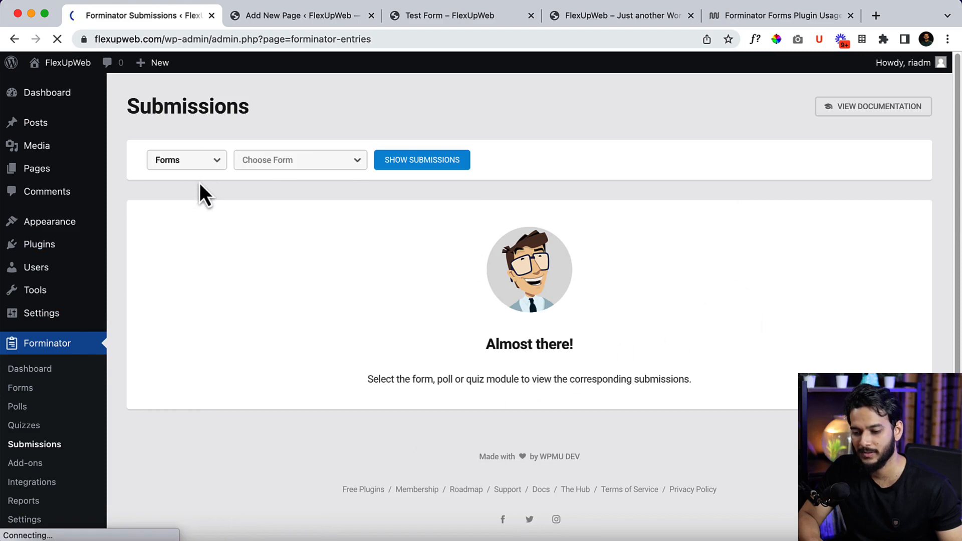
{"action": "left_click", "coordinate": [303, 163]}
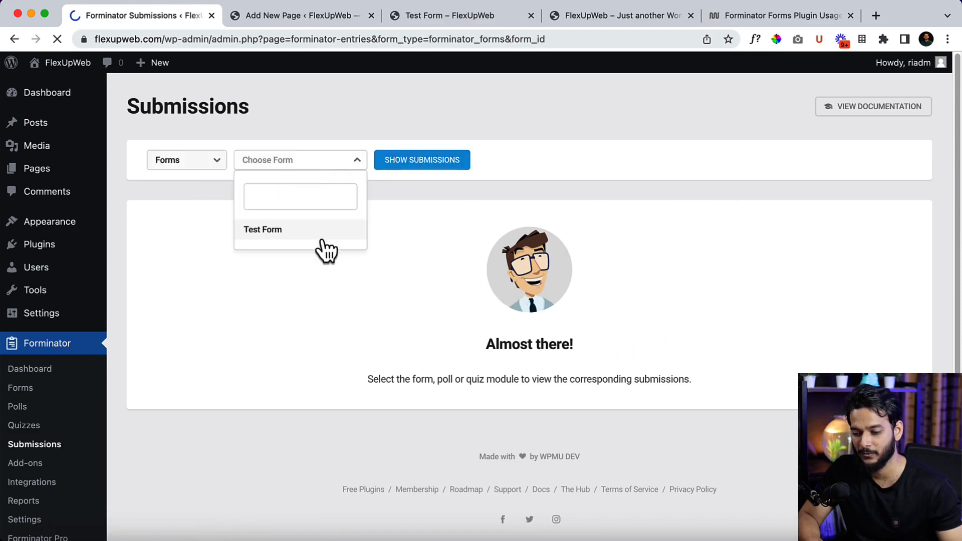
{"action": "left_click", "coordinate": [317, 234]}
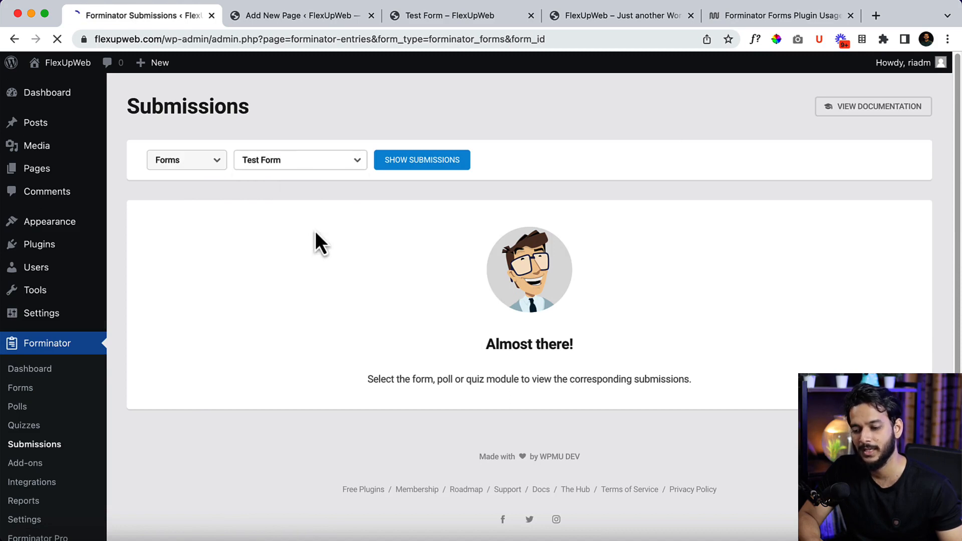
{"action": "left_click", "coordinate": [440, 161]}
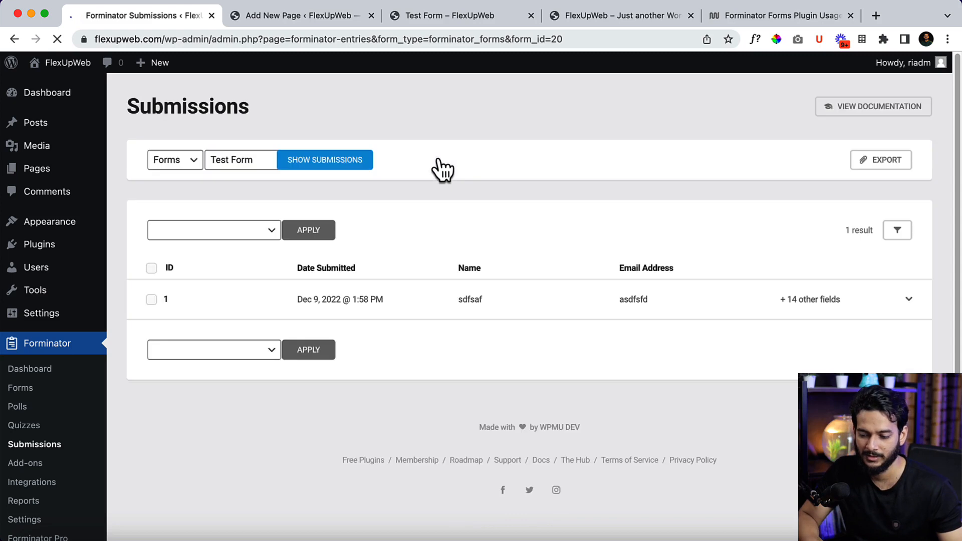
Step: Expand the Test Form's submission and review the stored field entries, from name and address through the image radio choice
{"action": "left_click", "coordinate": [430, 307]}
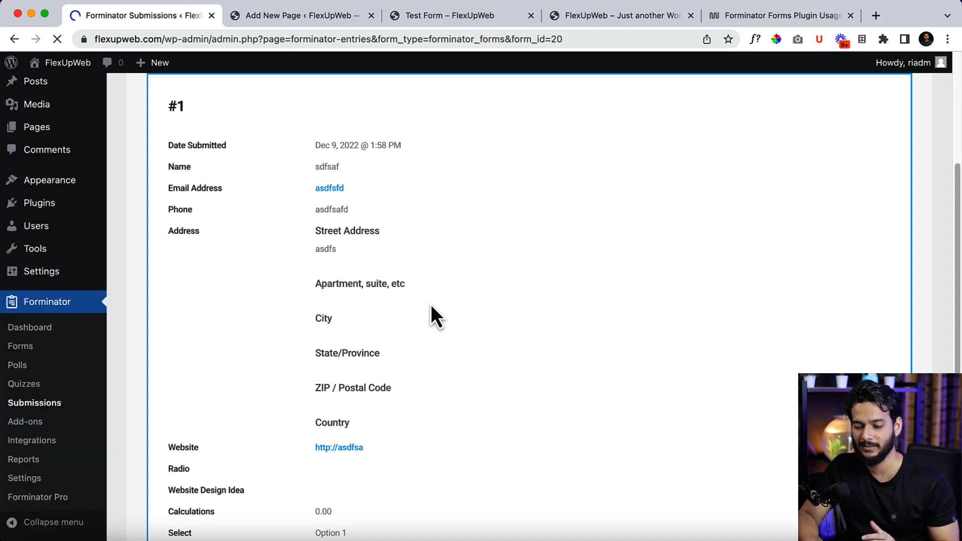
{"action": "scroll", "coordinate": [431, 304], "scroll_direction": "up", "scroll_amount": 2}
{"action": "scroll", "coordinate": [430, 305], "scroll_direction": "down", "scroll_amount": 1}
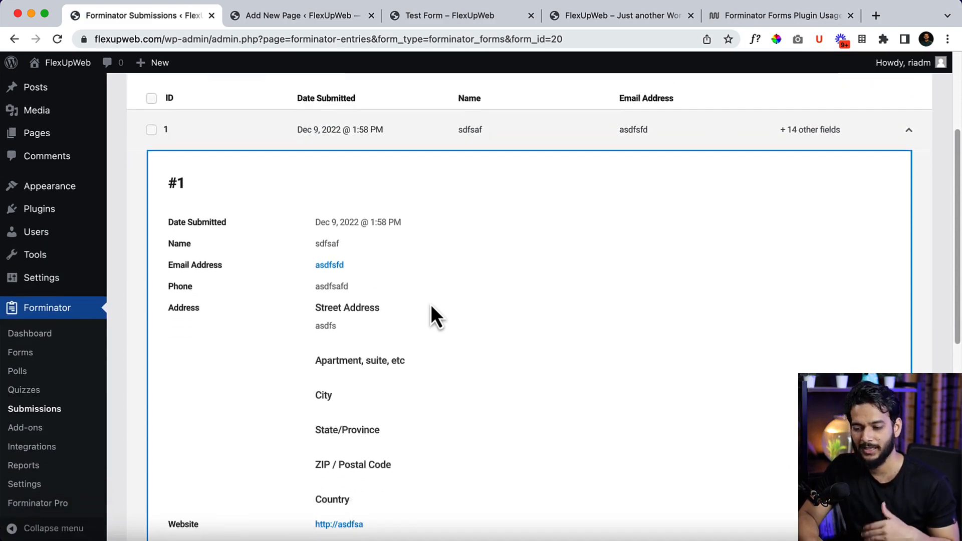
{"action": "scroll", "coordinate": [431, 305], "scroll_direction": "up", "scroll_amount": 1}
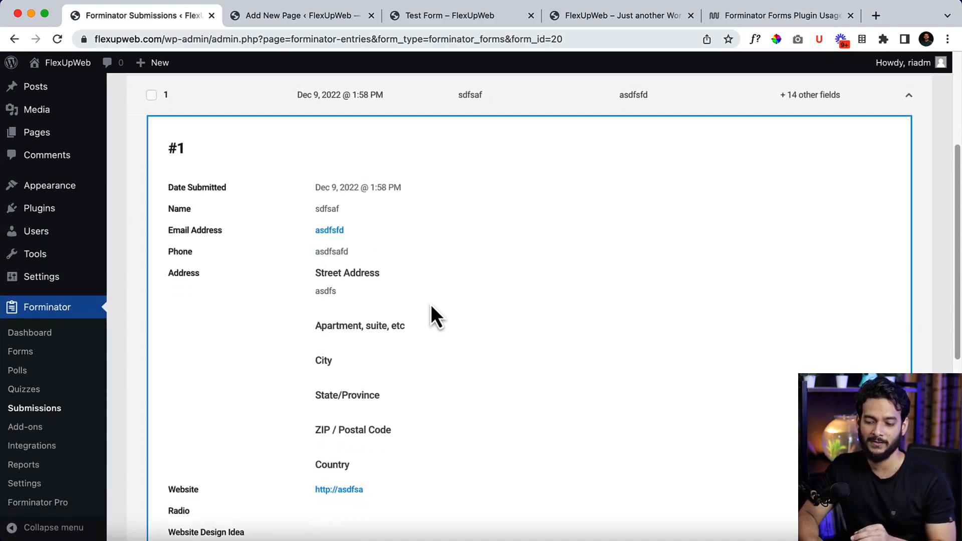
{"action": "scroll", "coordinate": [431, 304], "scroll_direction": "down", "scroll_amount": 1}
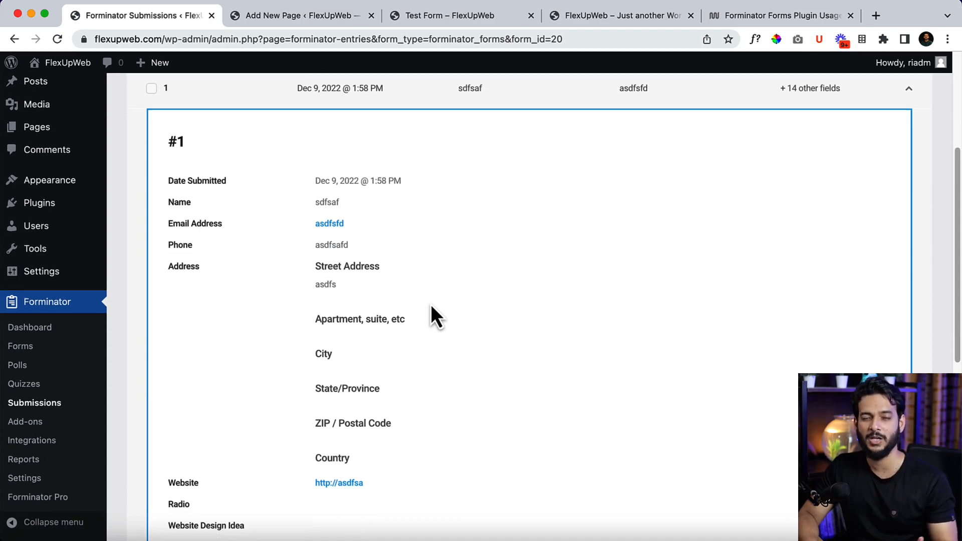
{"action": "scroll", "coordinate": [432, 307], "scroll_direction": "down", "scroll_amount": 3}
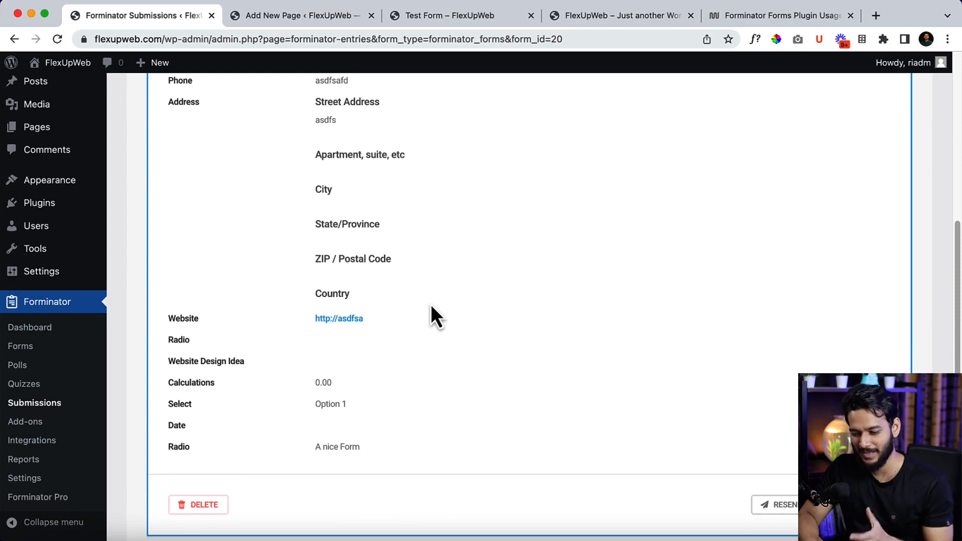
{"action": "scroll", "coordinate": [431, 305], "scroll_direction": "down", "scroll_amount": 2}
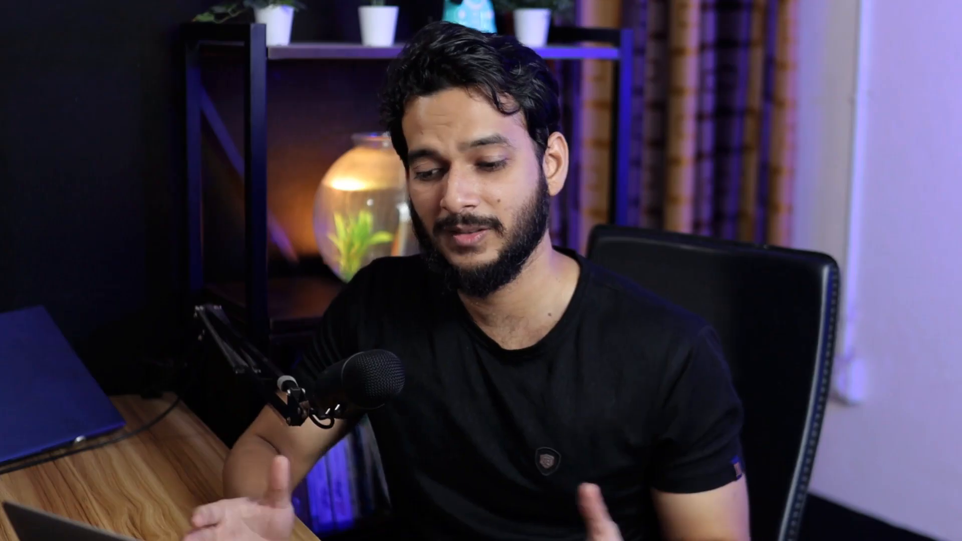